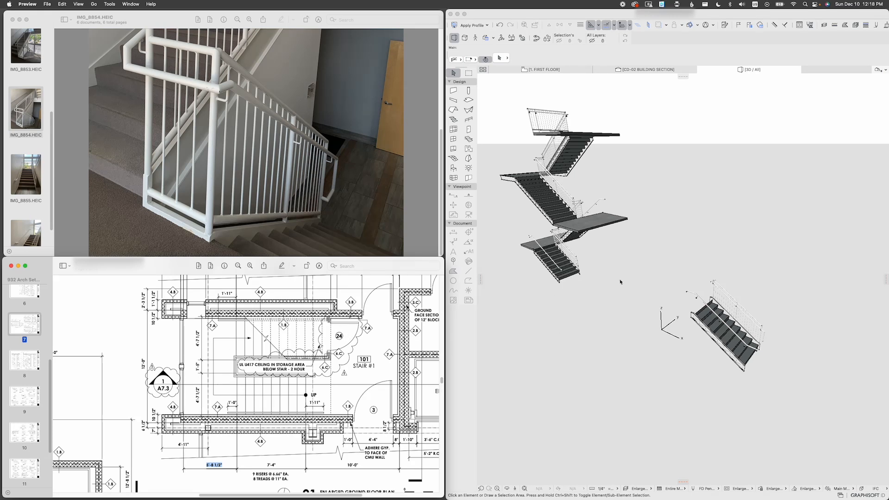
Step: Show the first floor plan and examine the Stair #1 section in the PDF for the second flight's rise and riser count
left_click(532, 70)
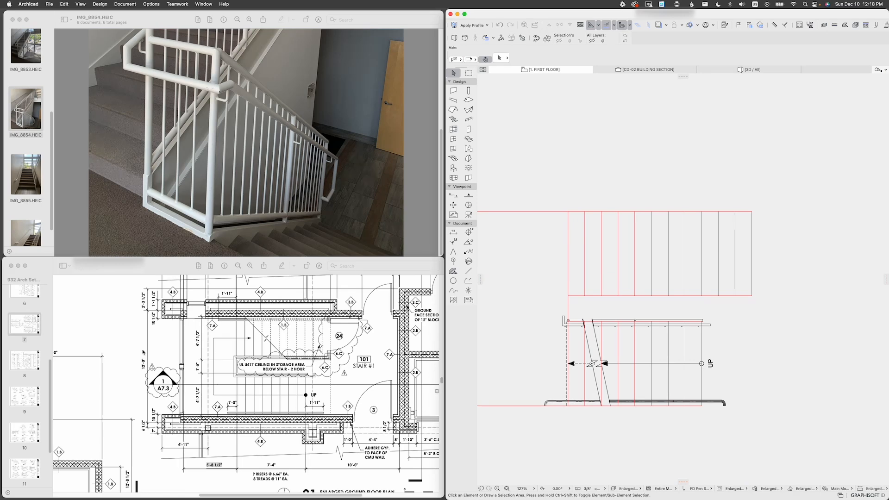
scroll(143, 351, "down", 15)
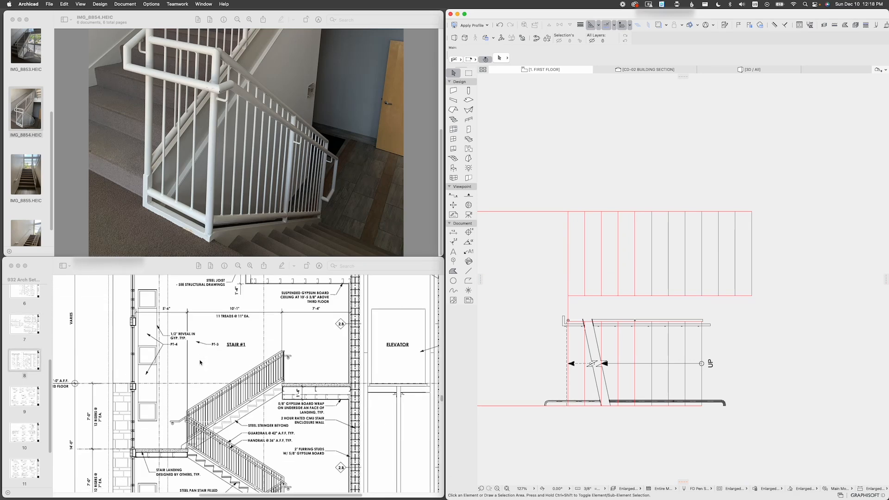
scroll(200, 362, "down", 10)
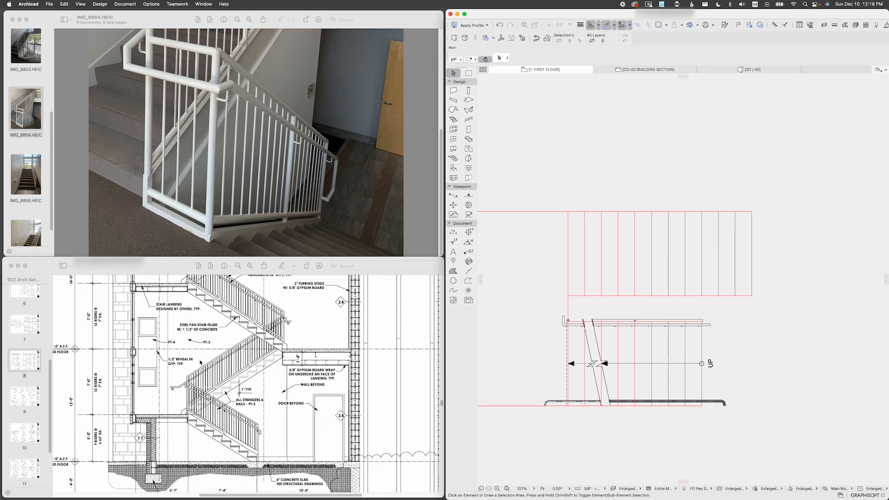
left_click(280, 266)
scroll(218, 352, "up", 3, "ctrl")
scroll(217, 351, "left", 2)
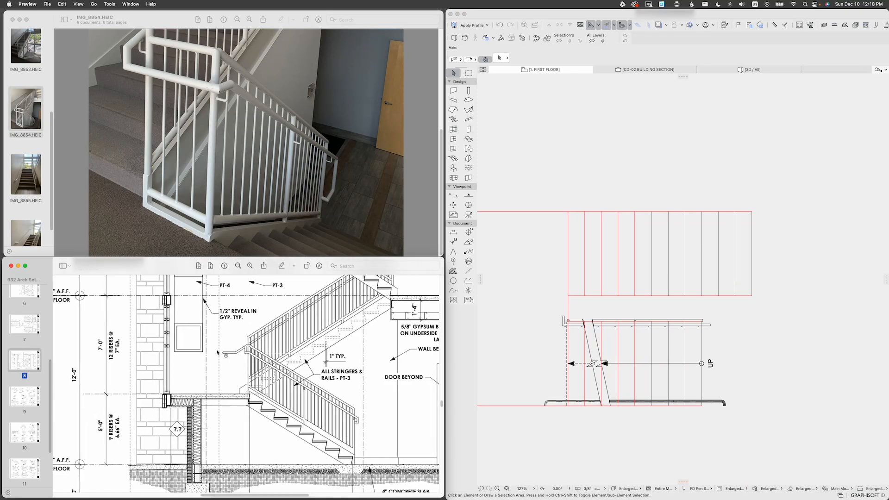
scroll(218, 351, "left", 3)
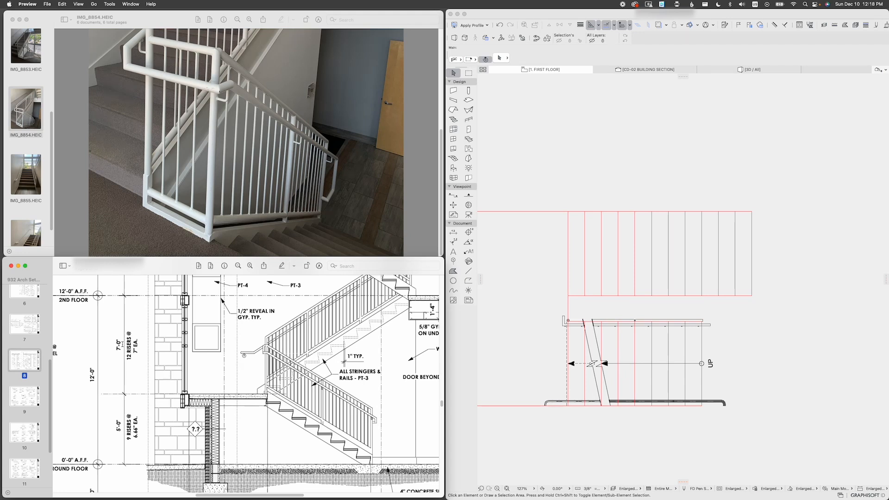
left_click_drag(120, 352, 119, 339)
Step: Pick up the lower flight's settings as stair defaults and set the bottom offset from the home story to 5'
left_click(575, 310)
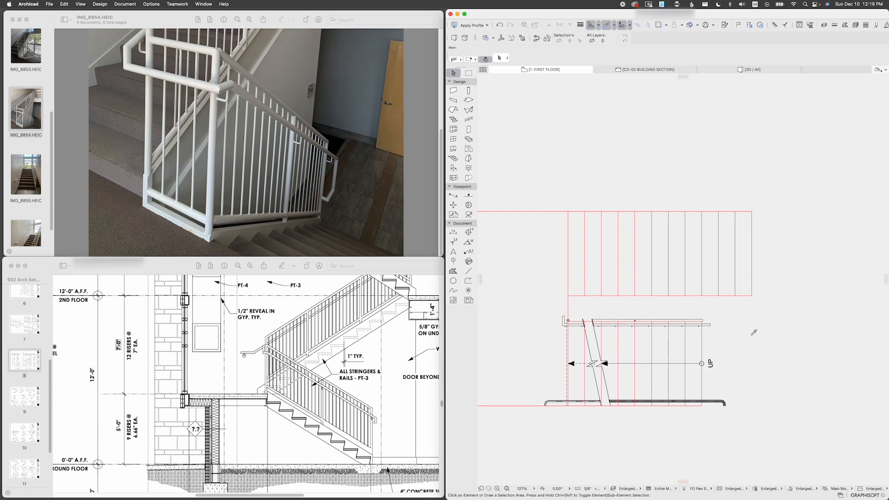
left_click(676, 334, "alt")
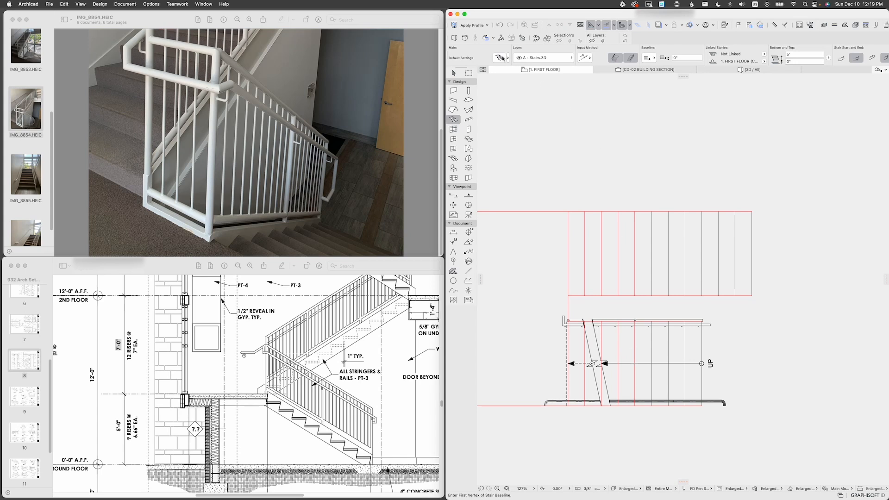
left_click(500, 58)
left_click_drag(500, 155, 654, 95)
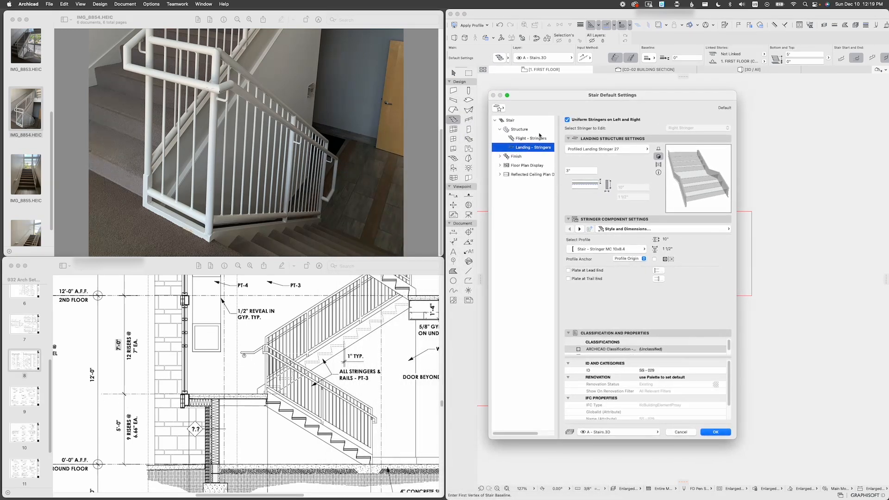
left_click(512, 121)
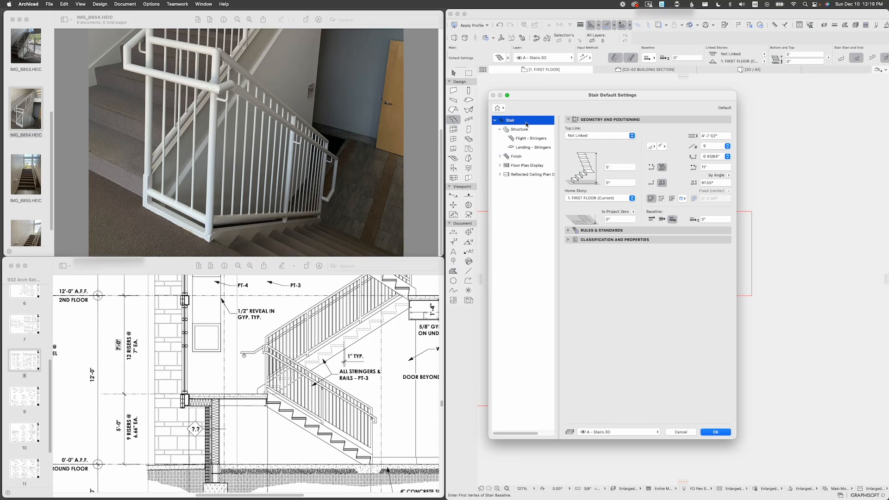
left_click(501, 129)
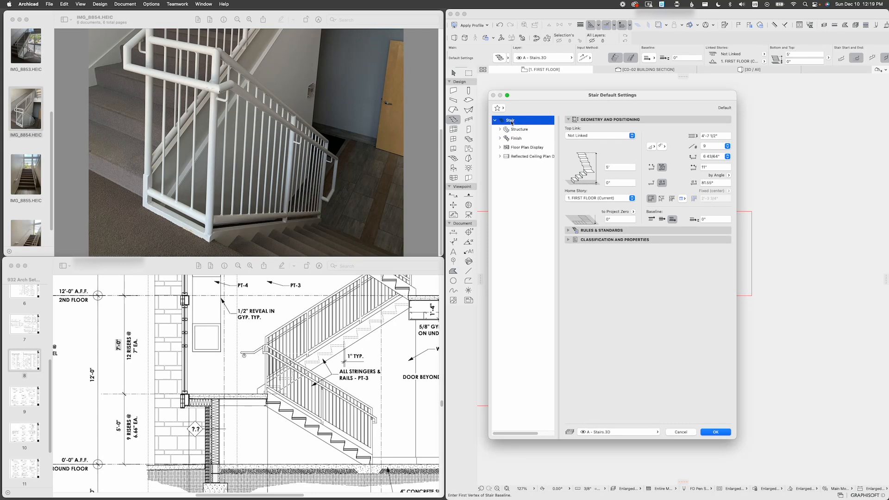
left_click(618, 185)
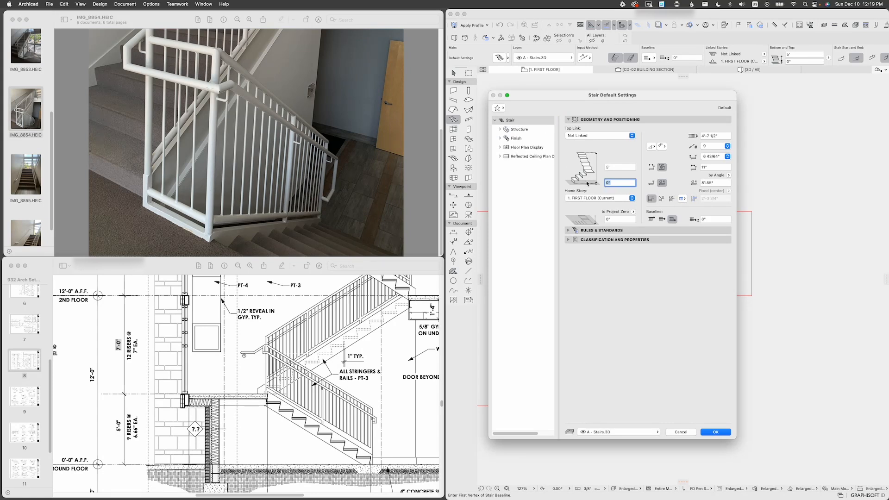
type("5'")
Step: Link the stair's top to 2. SECOND FLOOR with a 0" offset, using 12 risers and an 11" run
left_click(597, 136)
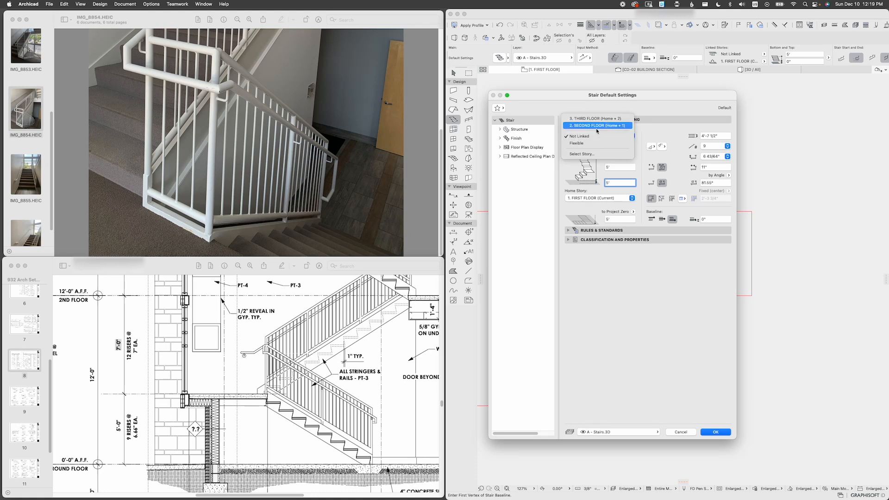
left_click(597, 126)
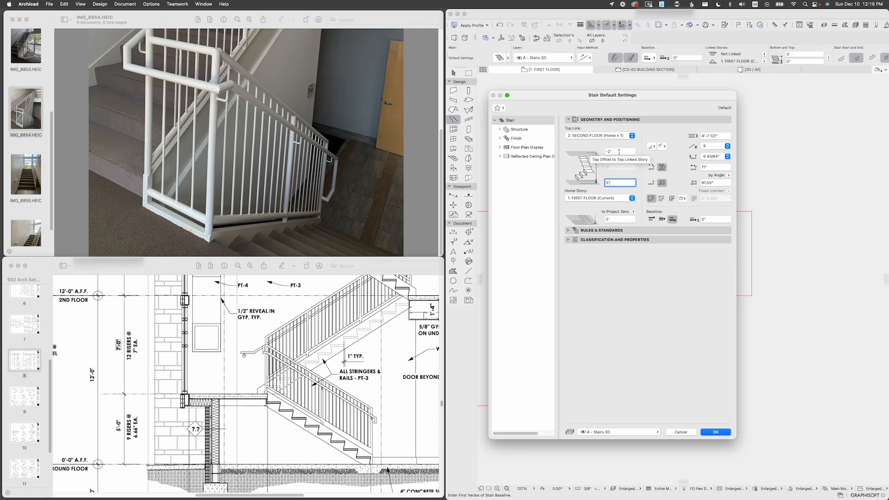
left_click(619, 152)
type("0")
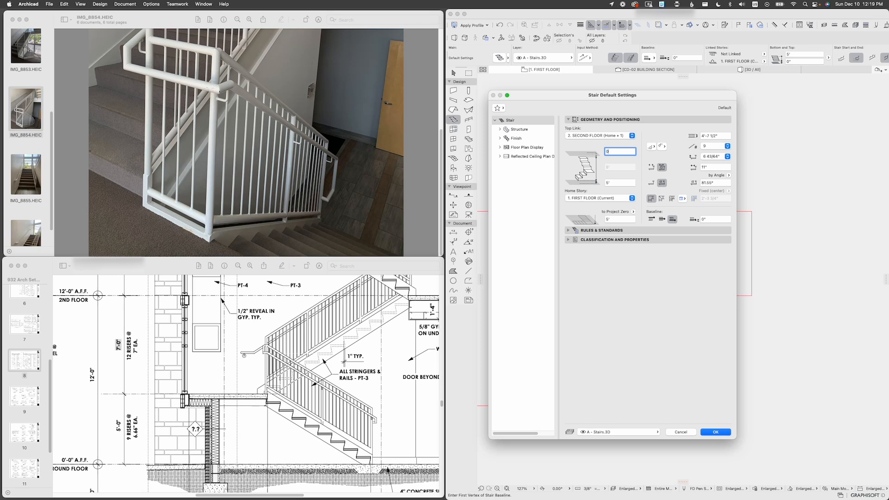
type("\"")
left_click(715, 167)
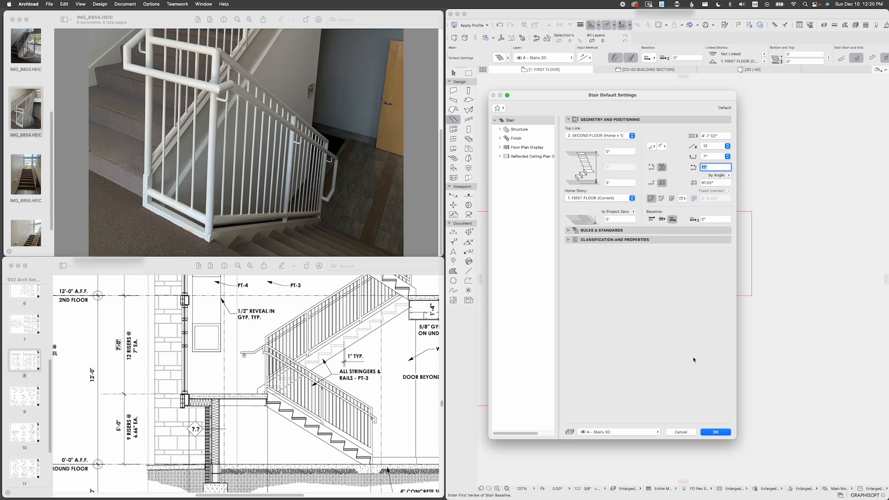
left_click(709, 433)
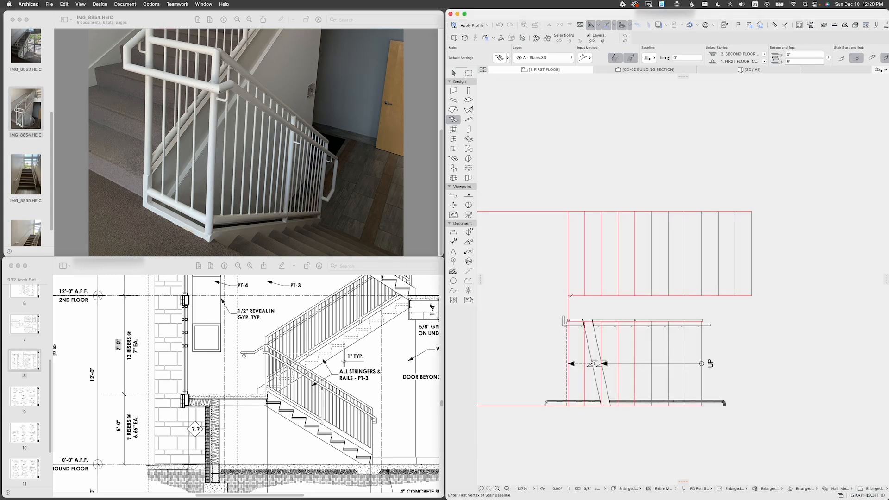
Step: Draw the 12-riser second flight along the lower edge of the upper reference outline, 10'-1" long
left_click(568, 295)
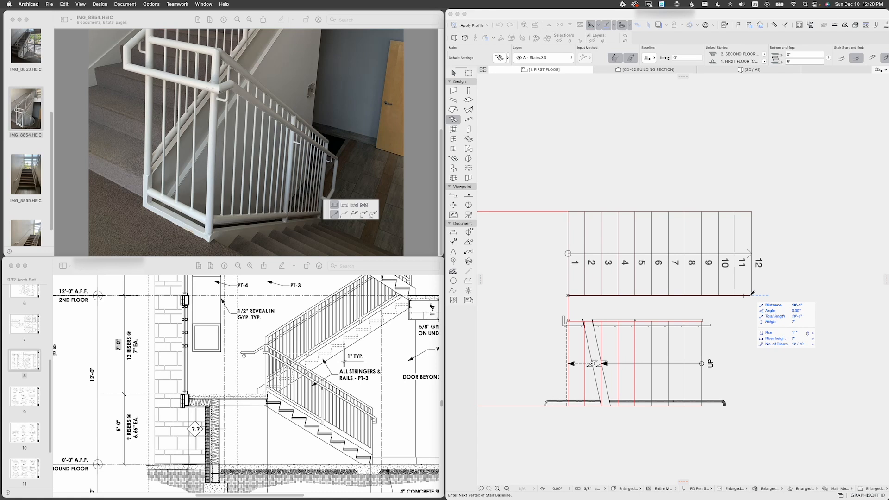
left_click(752, 294)
left_click(751, 294)
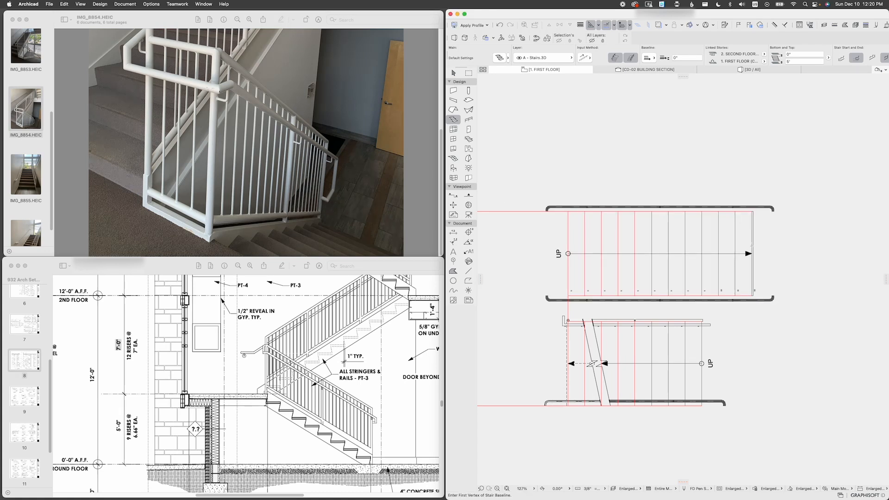
scroll(591, 243, "down", 3)
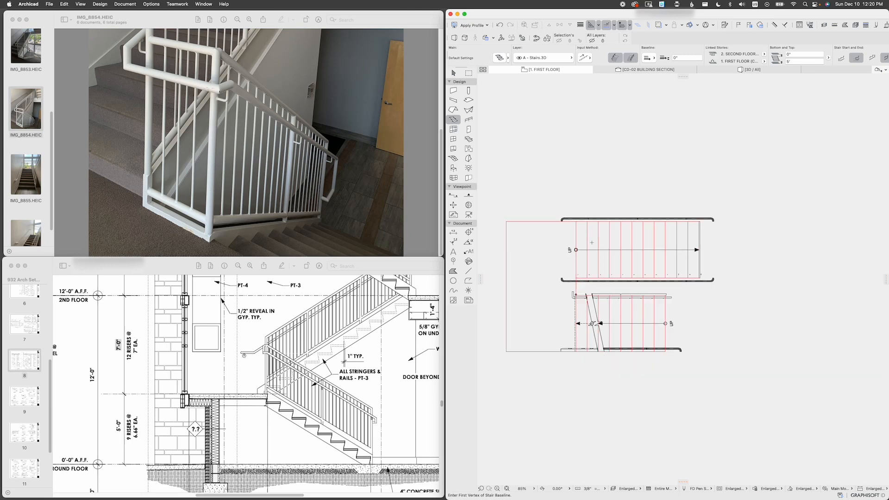
left_click(454, 73)
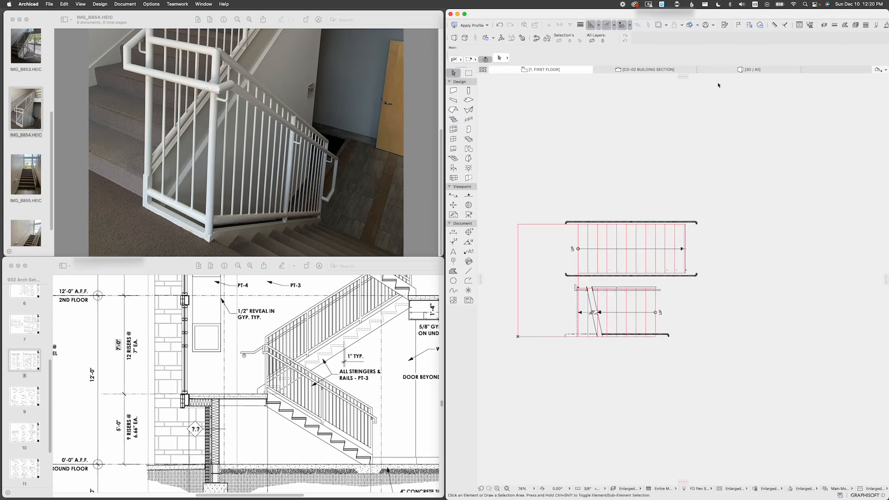
Step: Examine both flights and their railings from several angles in the 3D view
left_click(750, 70)
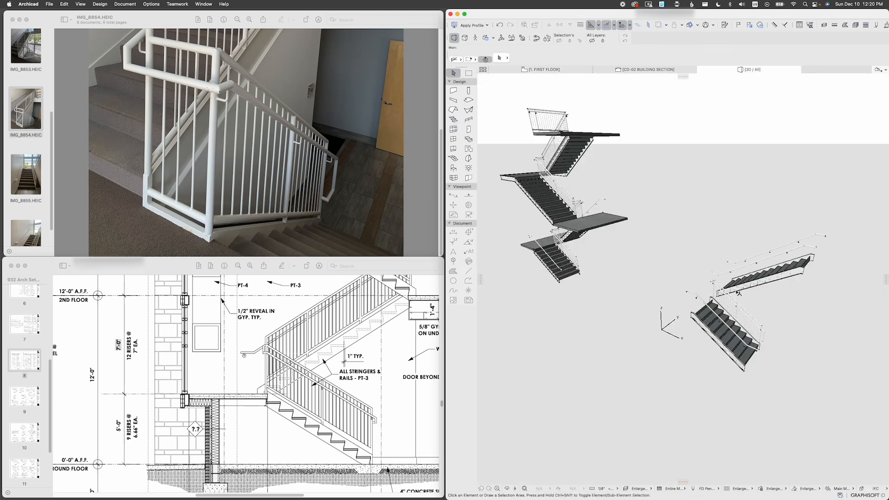
scroll(741, 296, "up", 5)
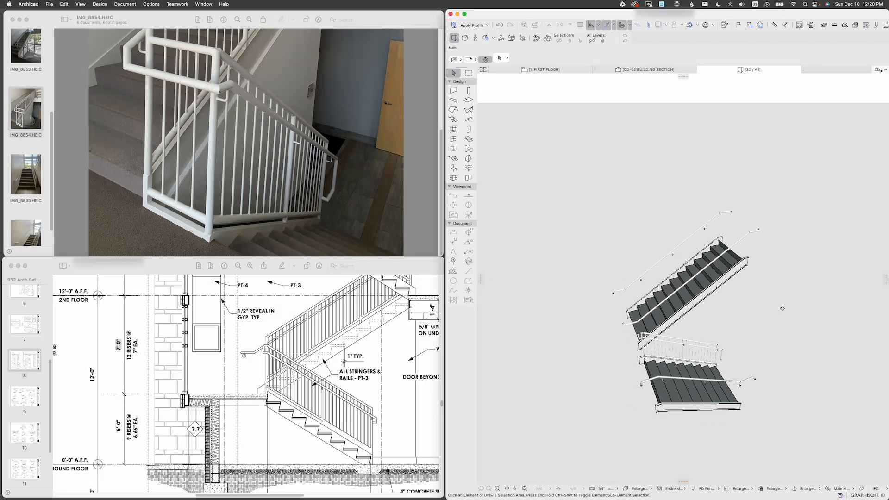
middle_click_drag(782, 308, 722, 308, "shift")
scroll(656, 286, "up", 3)
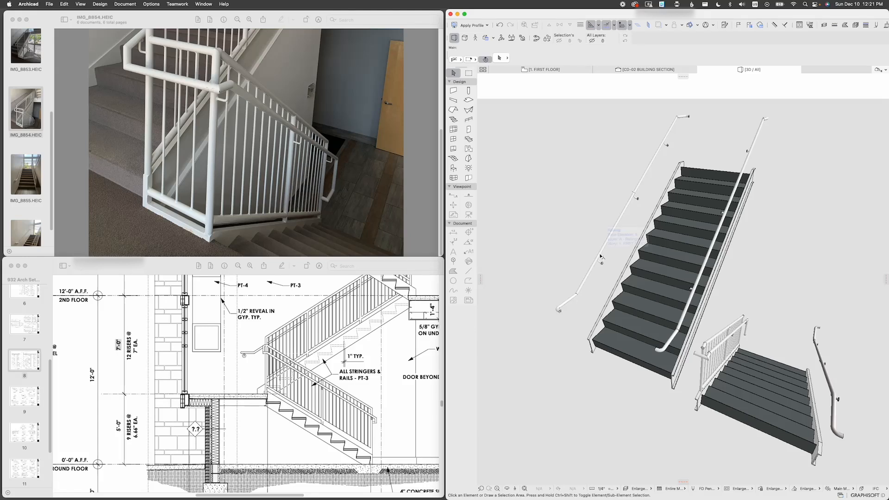
middle_click_drag(725, 336, 680, 337, "shift")
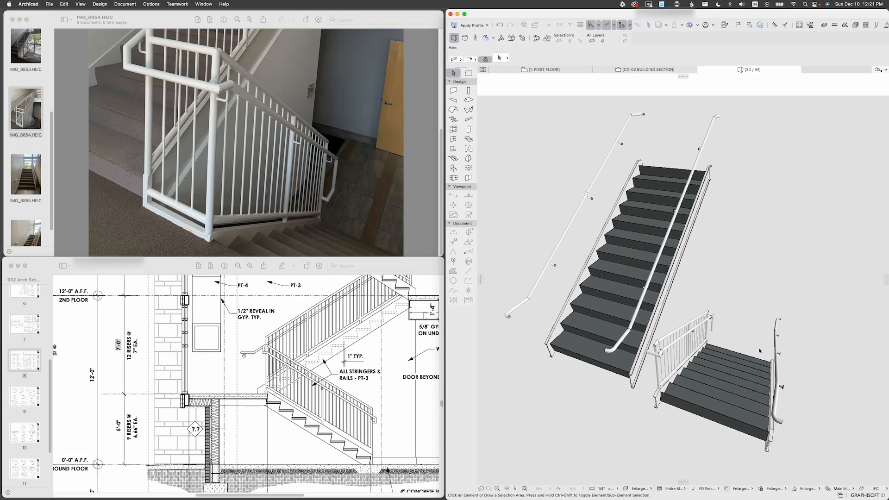
middle_click_drag(740, 345, 771, 296, "shift")
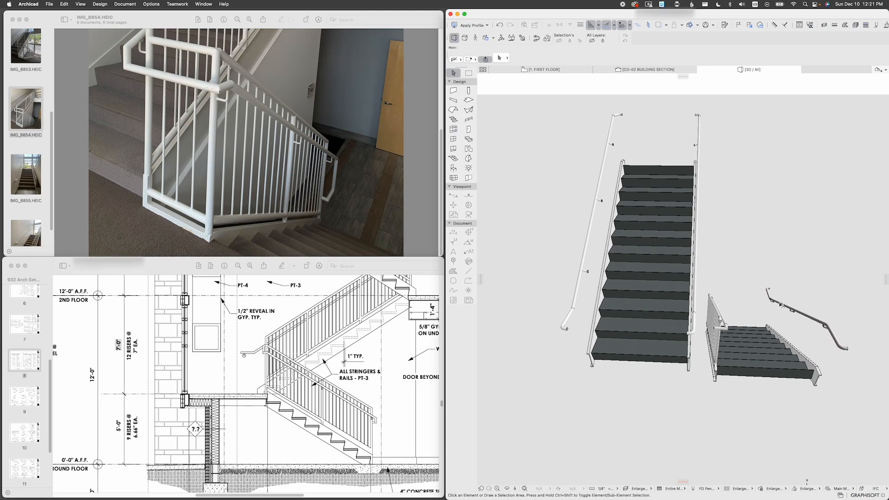
scroll(828, 331, "up", 5)
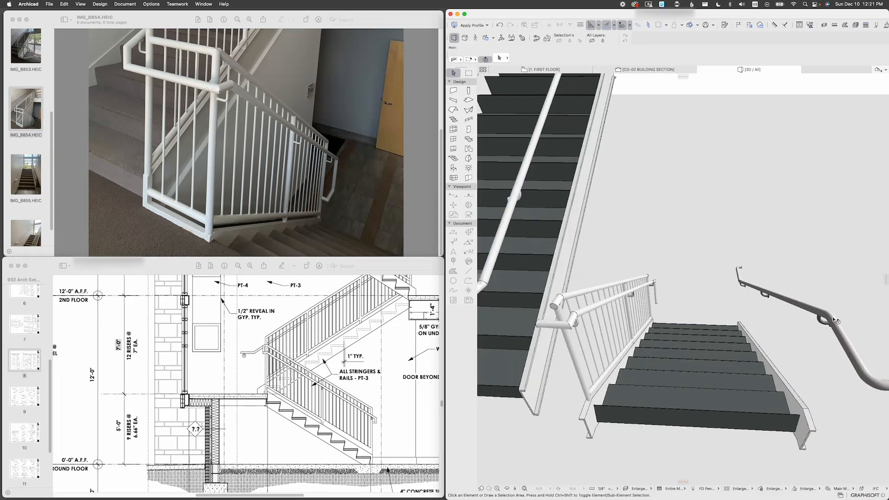
scroll(823, 328, "down", 10)
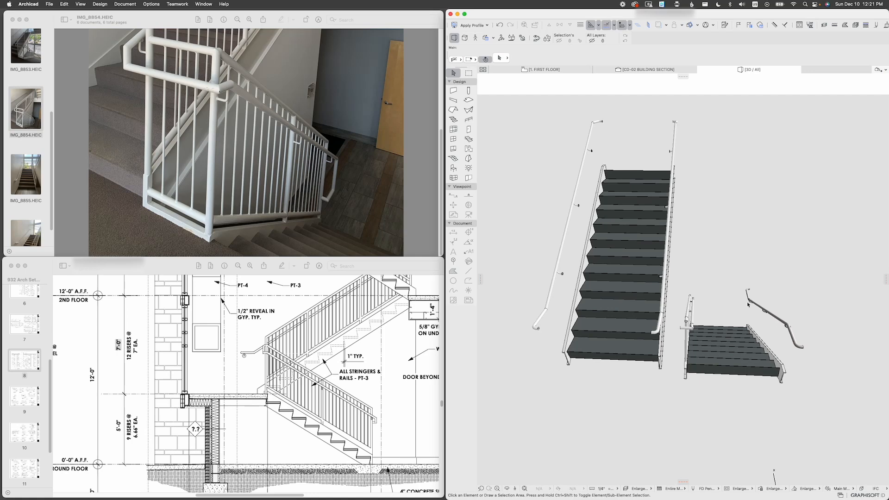
scroll(634, 279, "left", 5)
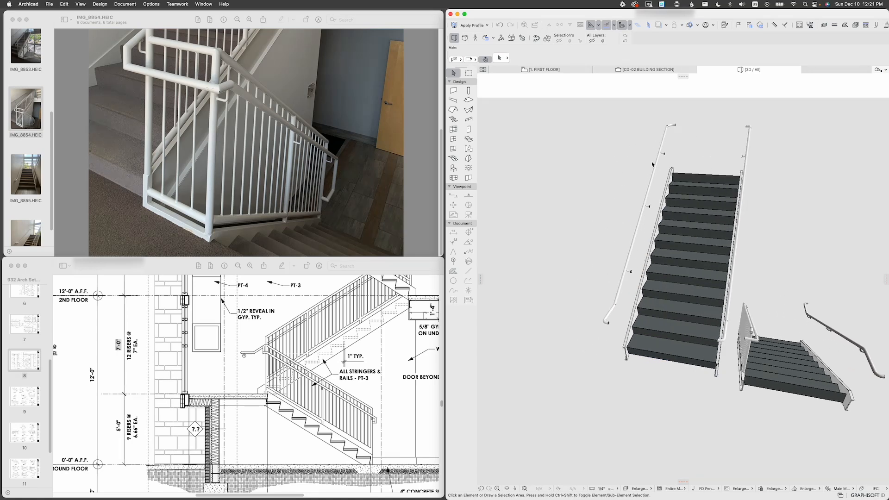
middle_click_drag(685, 194, 733, 226, "shift")
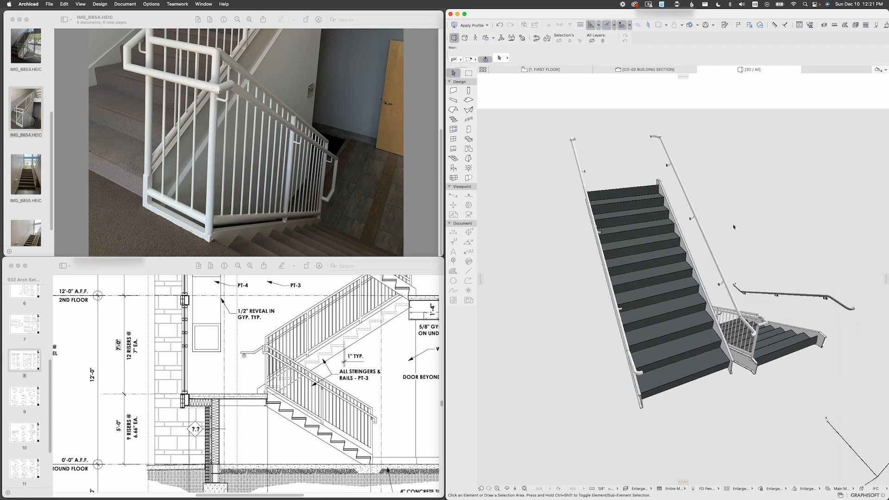
Step: Transfer the lower flight's inner guardrail settings to the inner handrail of the new upper flight
left_click(708, 258)
scroll(708, 275, "up", 3)
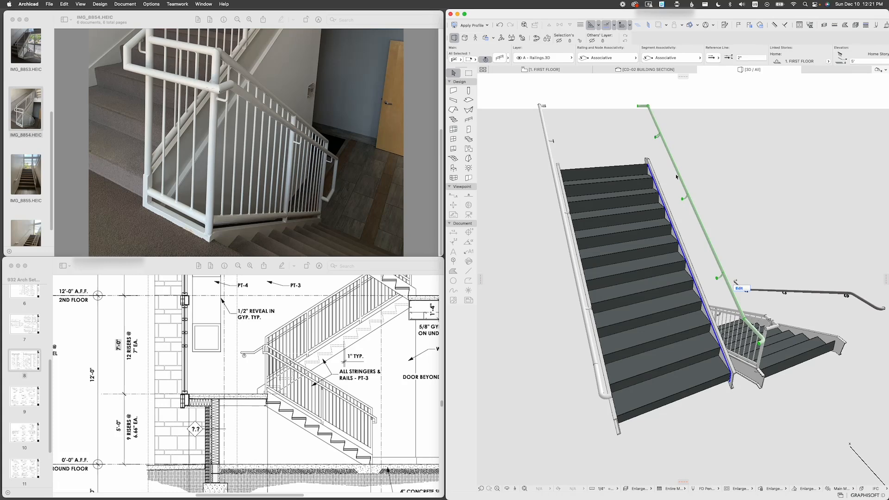
mouse_move(740, 287)
middle_mouse_down("shift")
mouse_move(615, 248)
mouse_move(653, 344)
middle_mouse_up("shift")
left_click(660, 345)
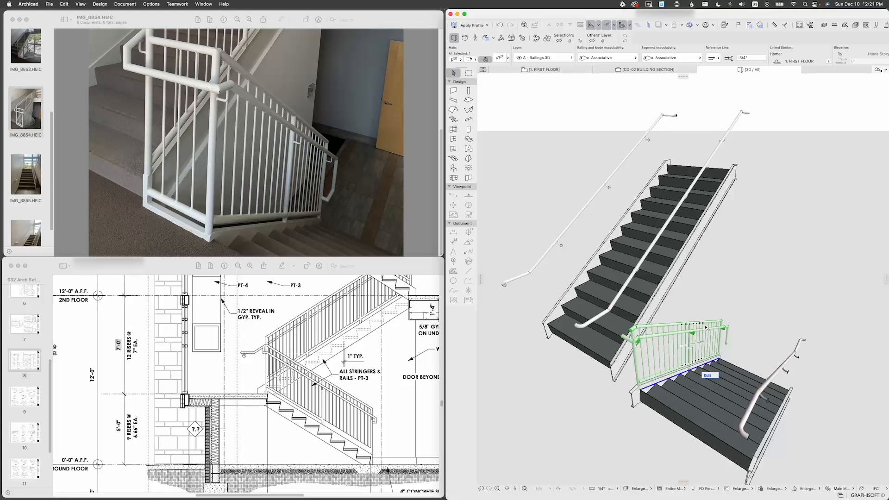
middle_click_drag(655, 338, 657, 359, "shift")
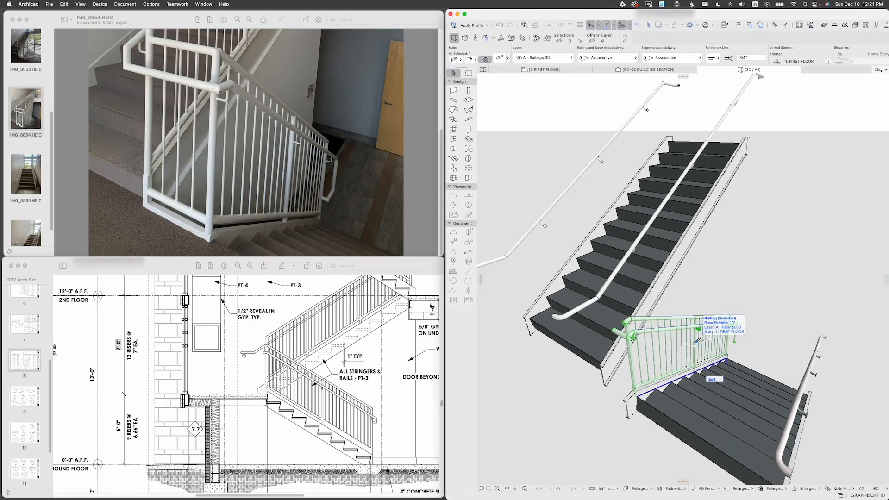
left_click(698, 341)
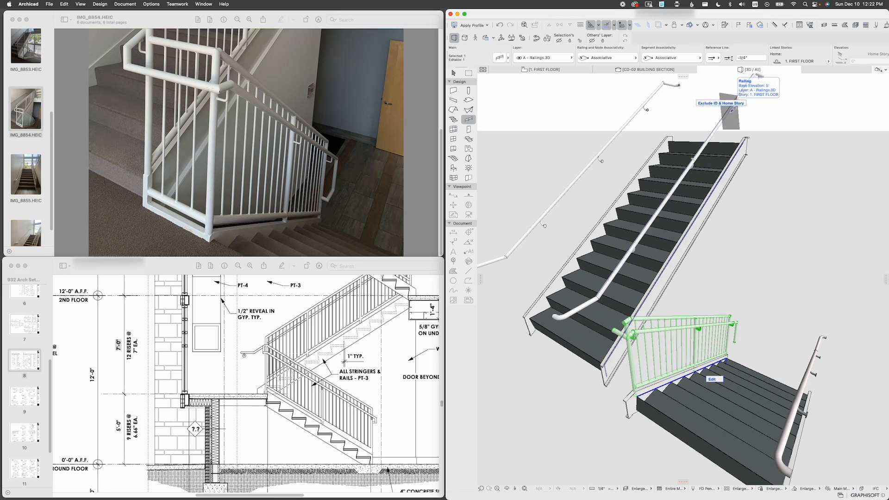
left_click(733, 109)
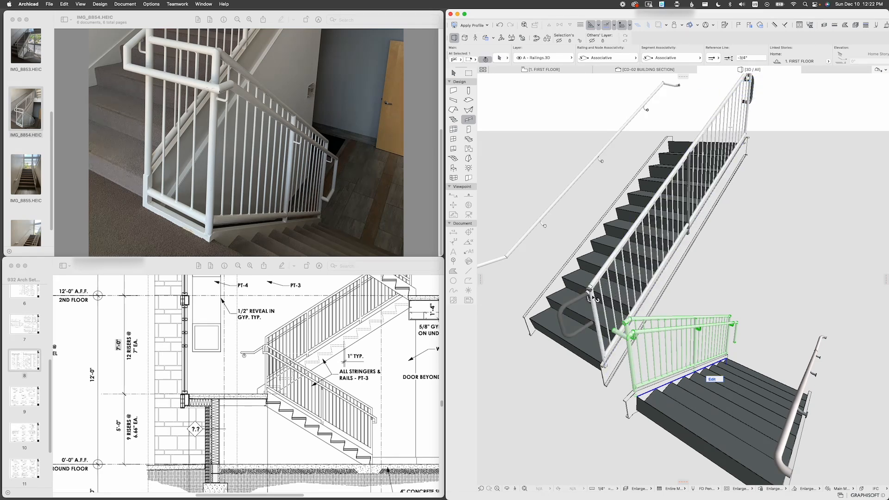
middle_click_drag(594, 299, 733, 280, "shift")
left_click(454, 73)
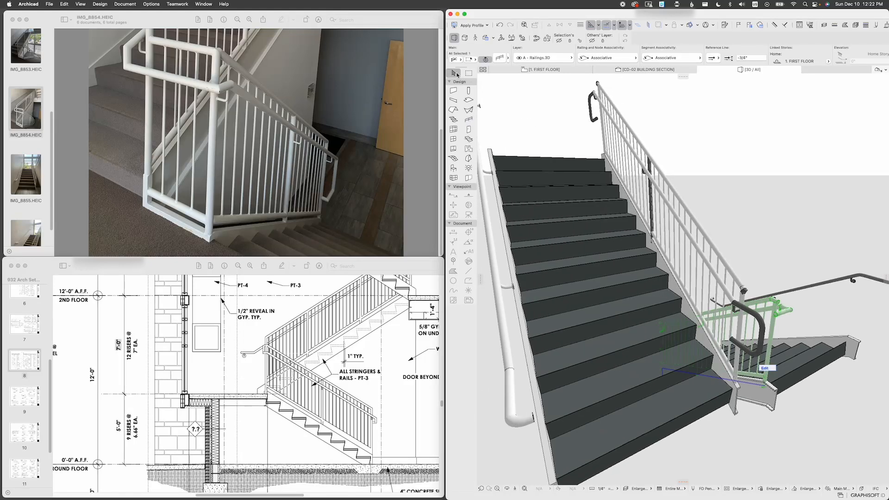
Step: Draw a marquee about 49'-3" by 30'-10" around the standalone two-flight stair on the first-floor plan
middle_click_drag(682, 262, 689, 326, "shift")
key("Escape")
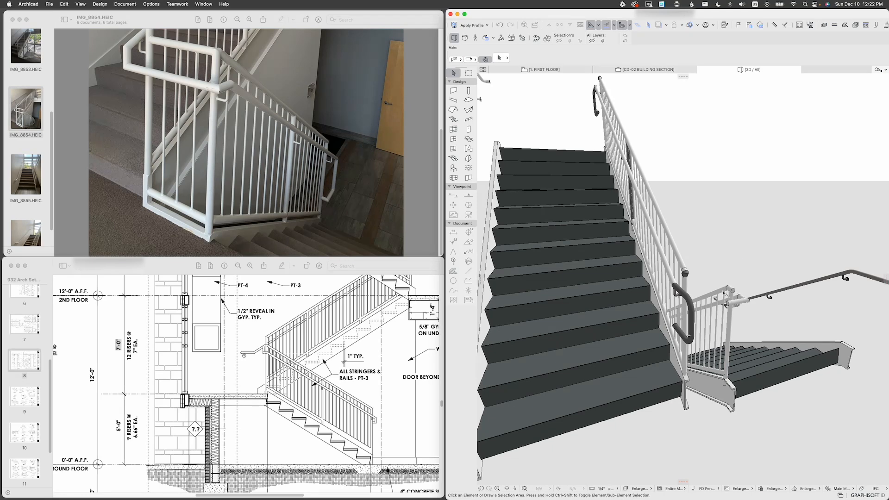
middle_click_drag(760, 297, 584, 313, "shift")
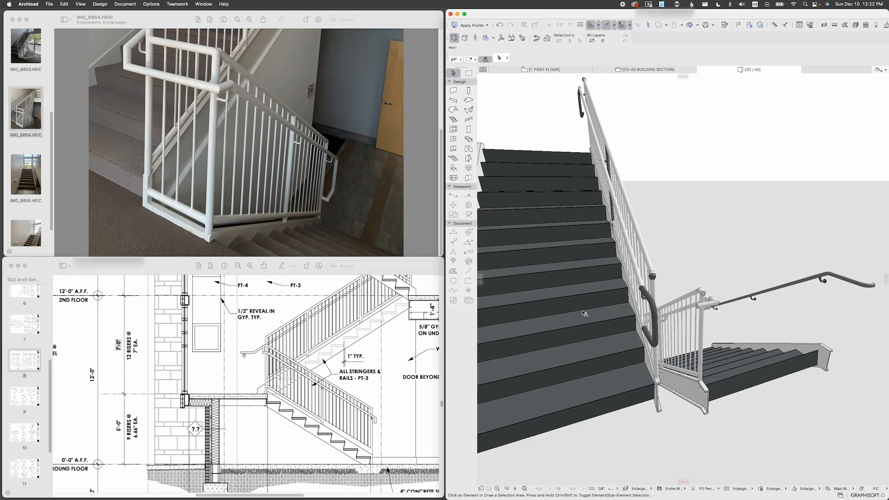
left_click(532, 70)
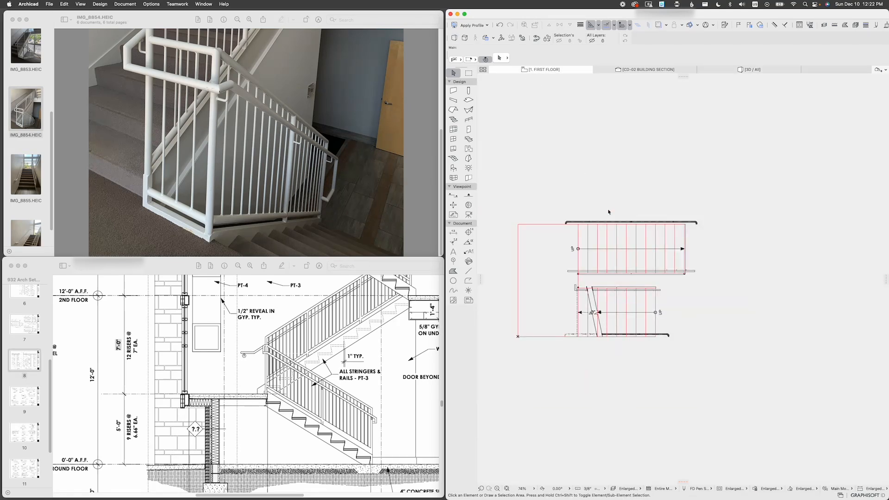
scroll(611, 208, "down", 5)
left_click(469, 73)
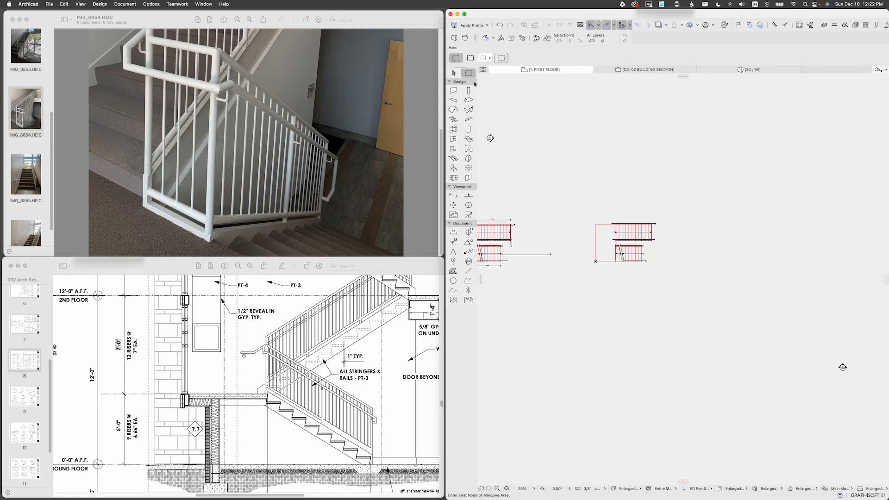
left_click(556, 190)
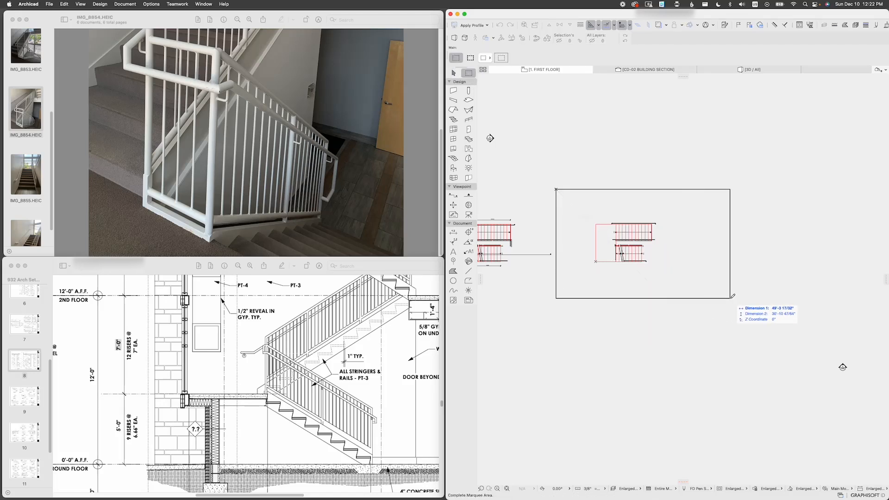
left_click(730, 299)
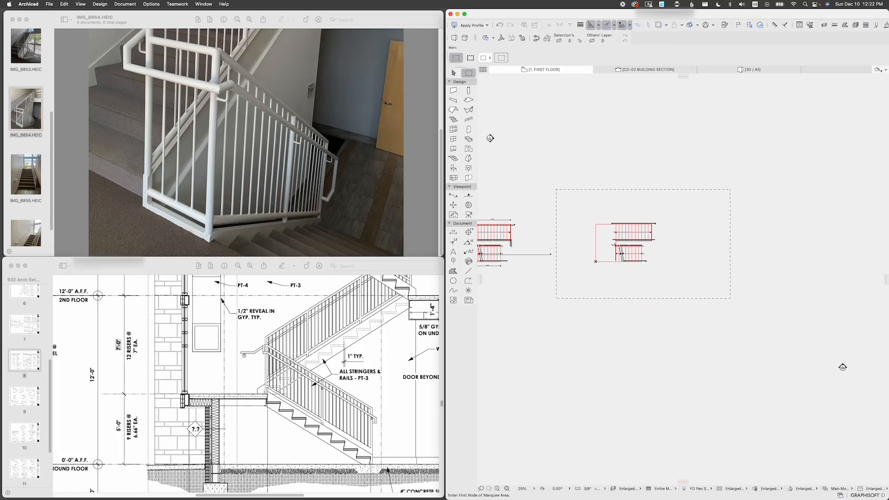
Step: Extend the marquee to all stories and show only its contents in 3D
left_click(469, 58)
right_click(696, 214)
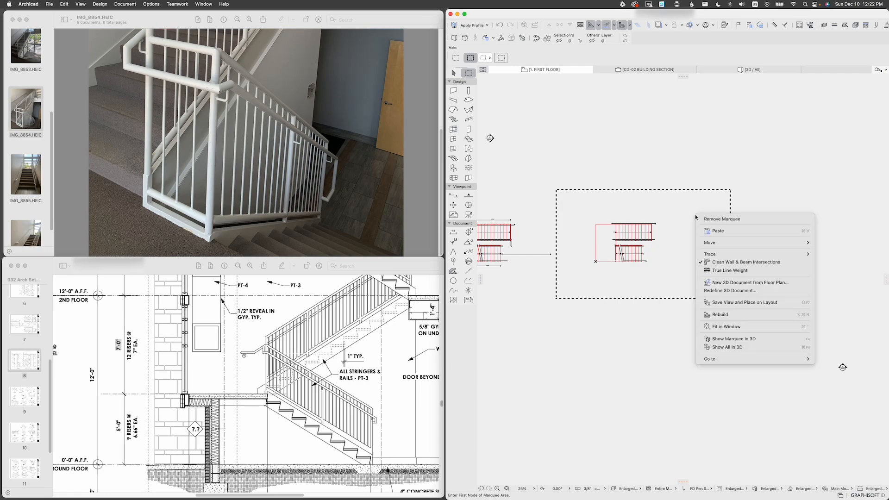
left_click(739, 342)
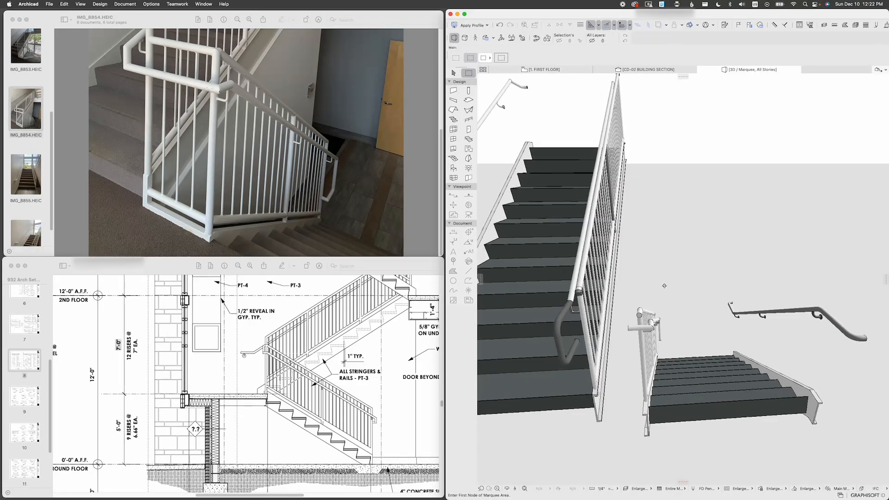
middle_click_drag(664, 285, 650, 270, "shift")
key("Escape")
mouse_move(574, 311)
middle_mouse_down("shift")
mouse_move(596, 310)
mouse_move(589, 306)
middle_mouse_up("shift")
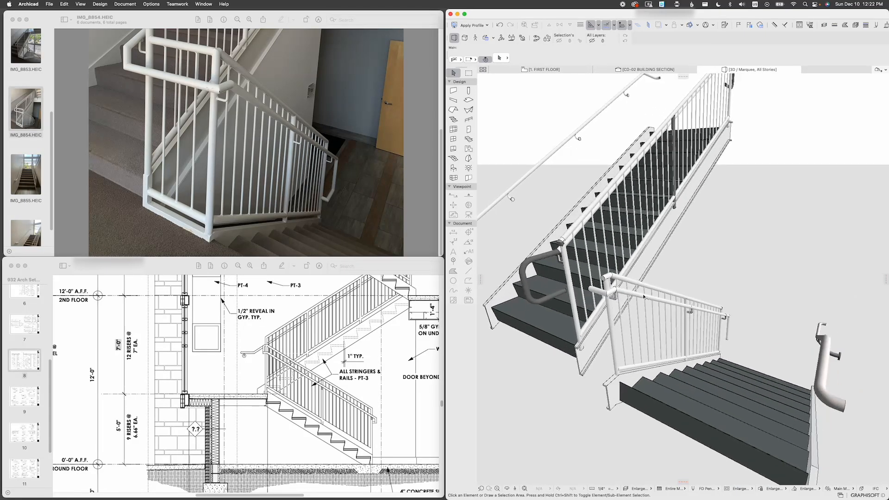
Step: Open the railing favorites from the lower flight's inner guardrail settings, with the top-level Favorites folder selected and its subfolders collapsed
left_click(705, 325)
middle_click_drag(688, 328, 657, 320, "shift")
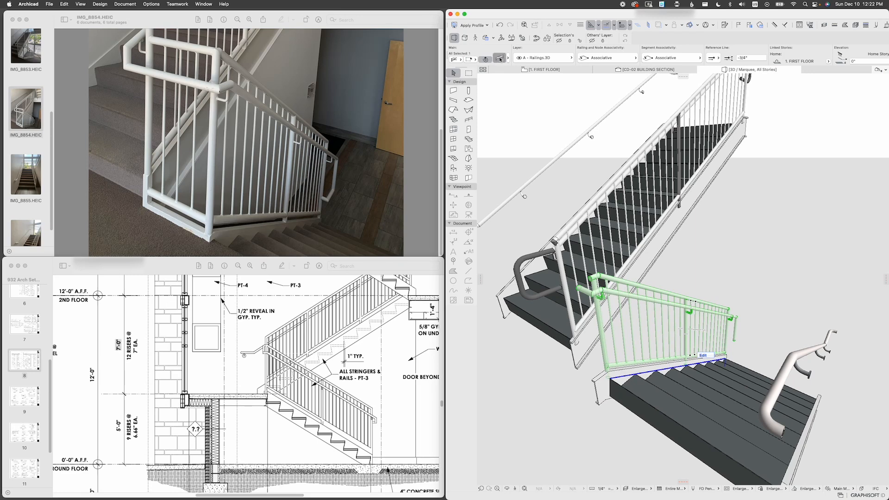
left_click(494, 61)
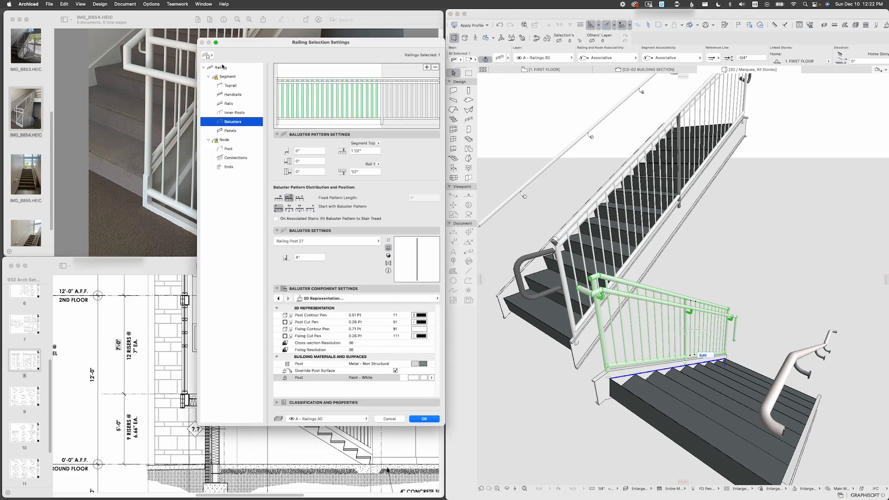
left_click(222, 67)
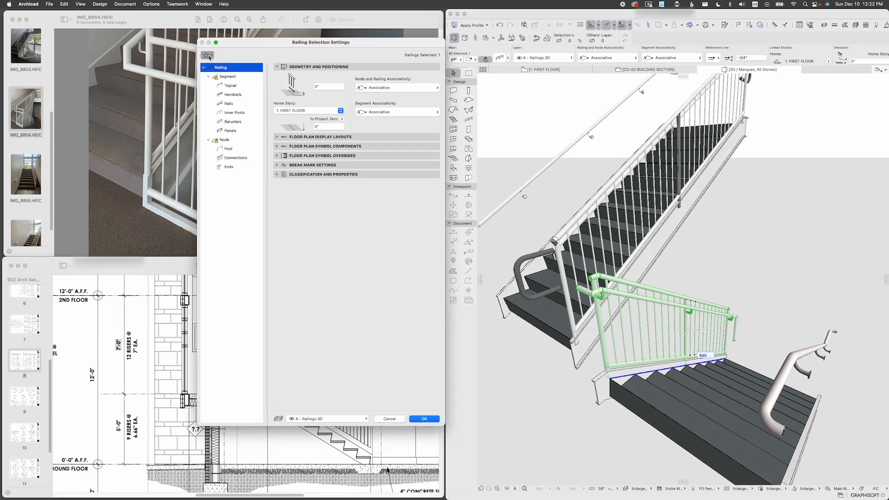
left_click(207, 55)
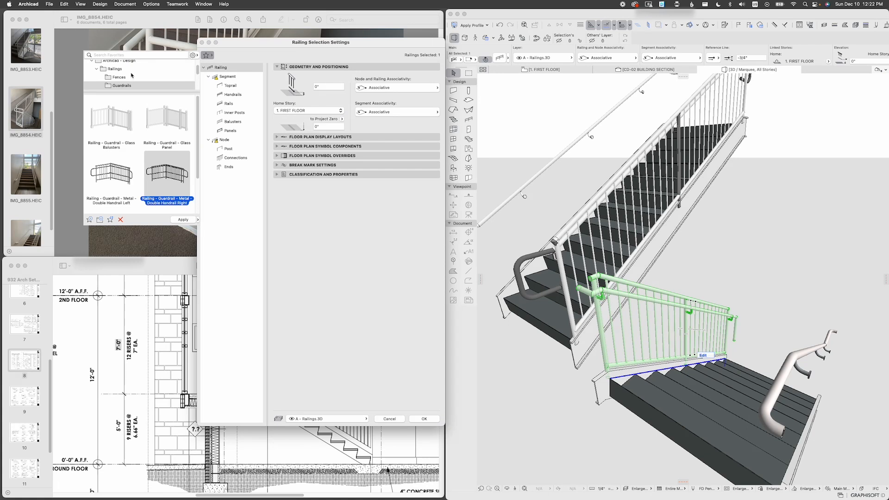
scroll(118, 74, "up", 2)
left_click(117, 65)
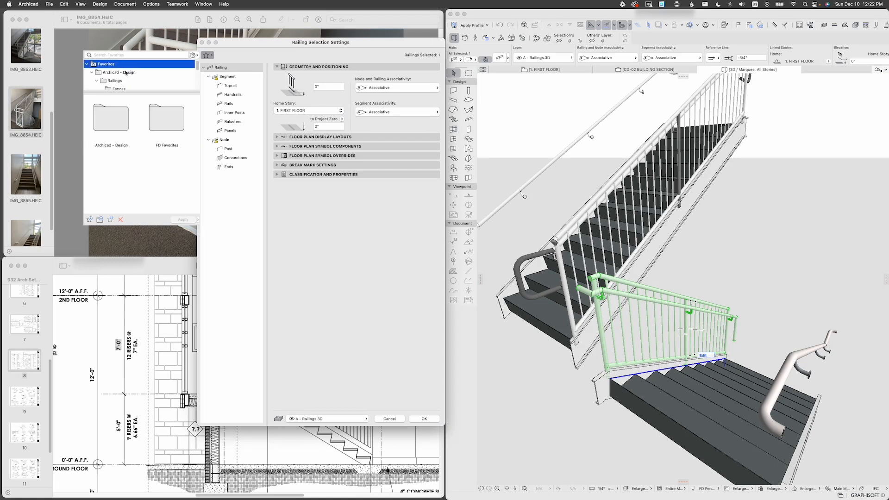
left_click(92, 72)
left_click(92, 81)
Step: Save the lower guardrail's settings as a new favorite named "Guardrail - Right" and close the railing settings
left_click(90, 220)
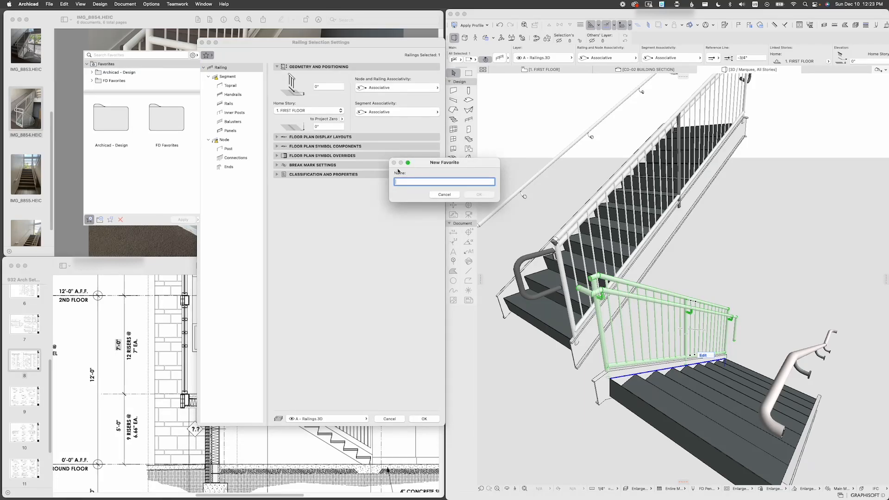
type("Gur")
key("BackSpace")
type("uardrail - Right")
key("Return")
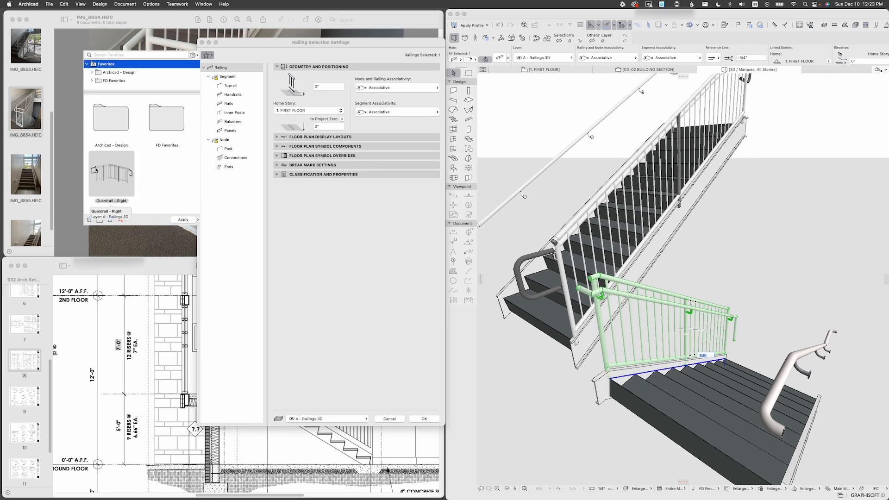
left_click(133, 183)
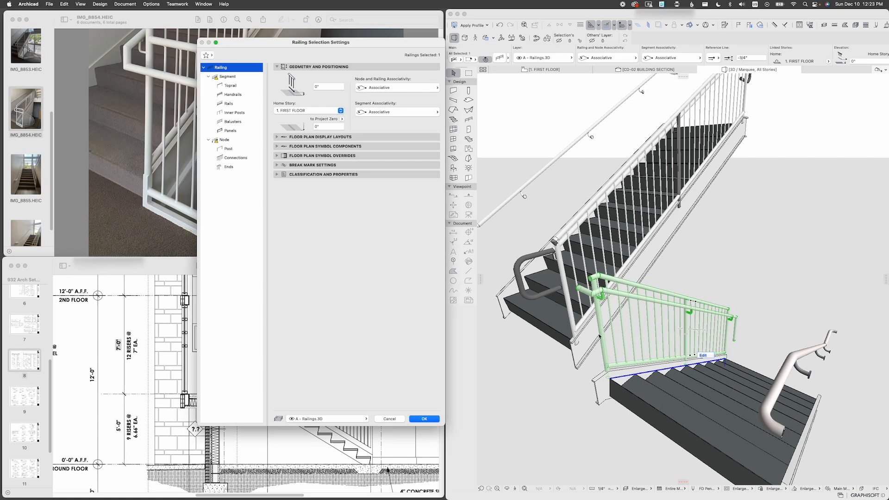
left_click(429, 418)
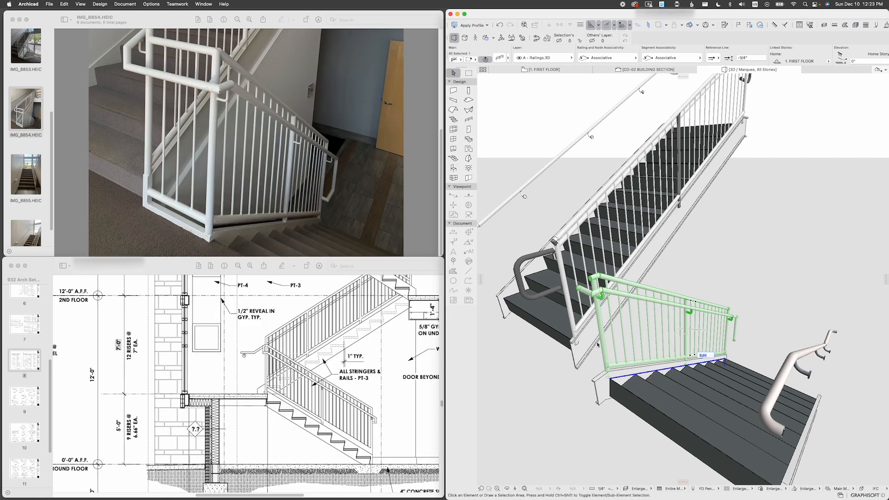
Step: Check the lower guardrail's toprail and Handrail 1 end settings, leaving them without changes
double_click(668, 303)
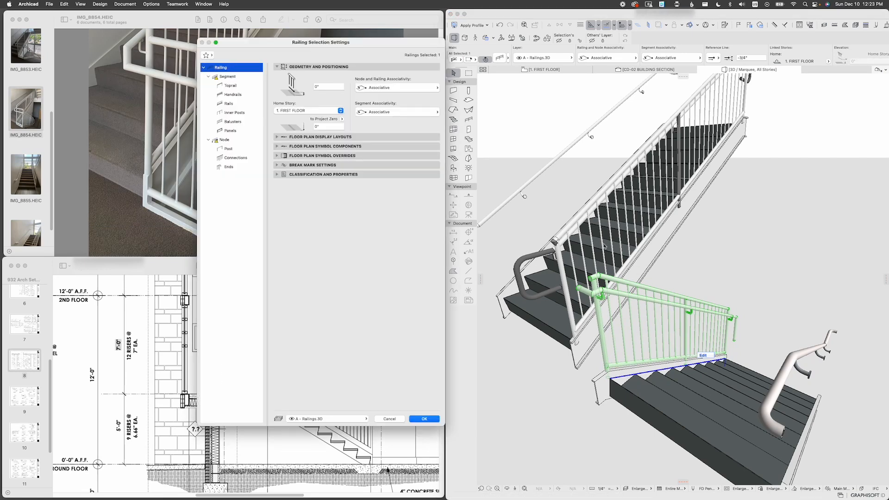
left_click(234, 167)
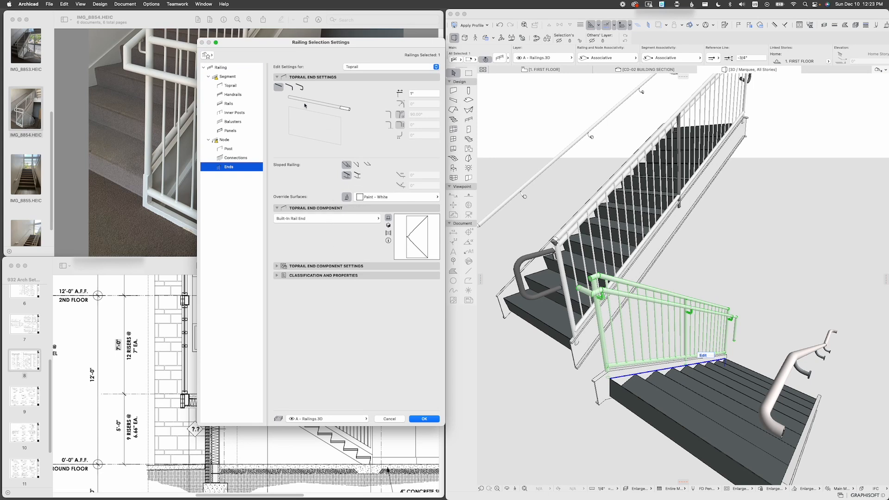
left_click(362, 68)
left_click(362, 73)
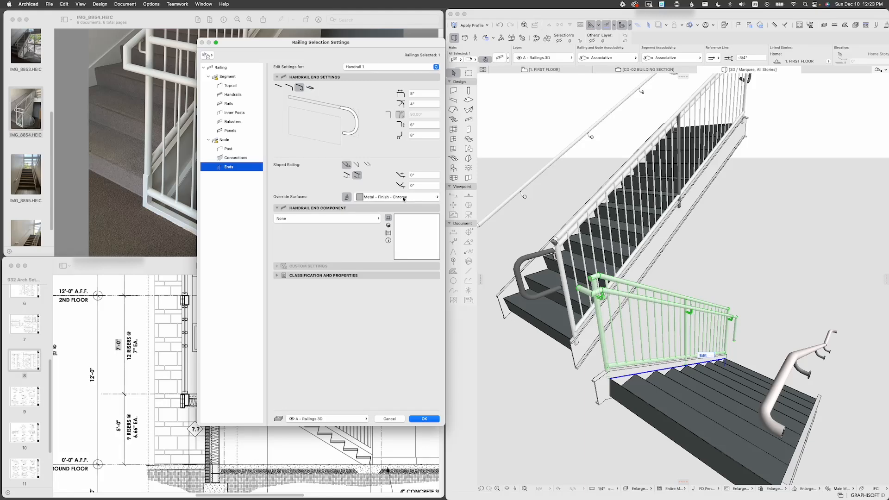
left_click(389, 419)
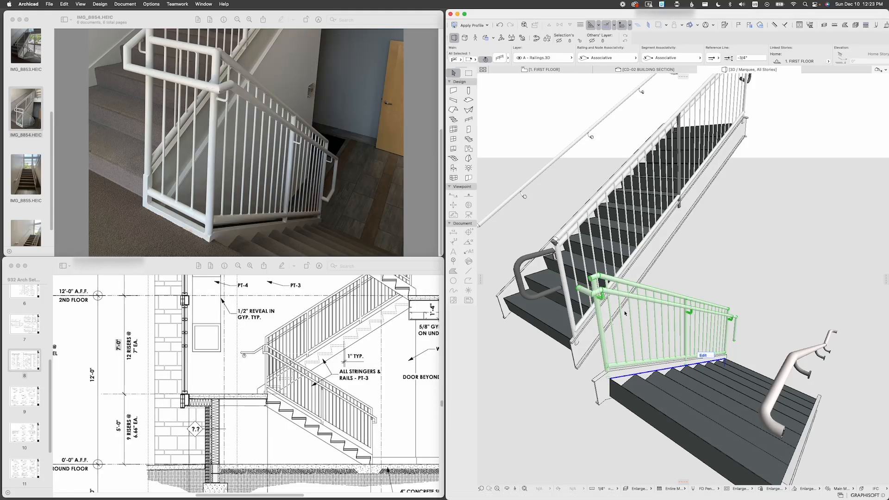
key("Escape")
Step: Open the upper flight's inner guardrail settings and inspect the end settings for its toprail, Handrail 2 and rail
middle_click_drag(630, 306, 688, 316, "shift")
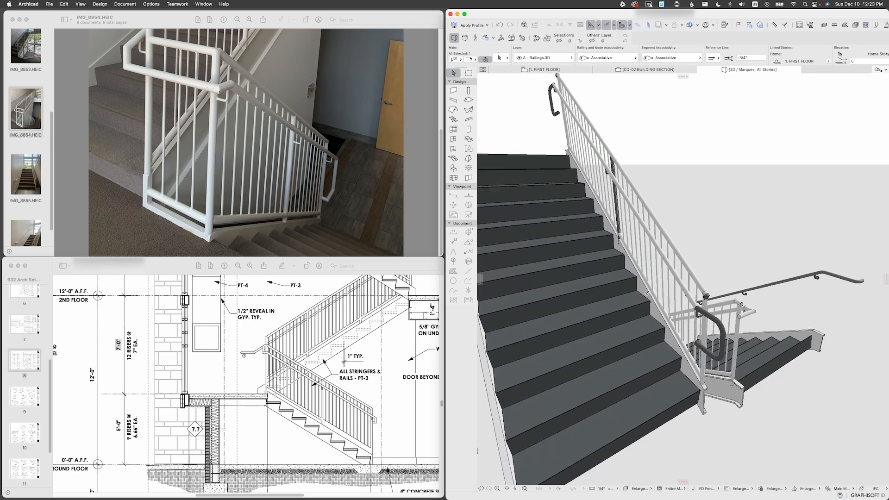
left_click(688, 315)
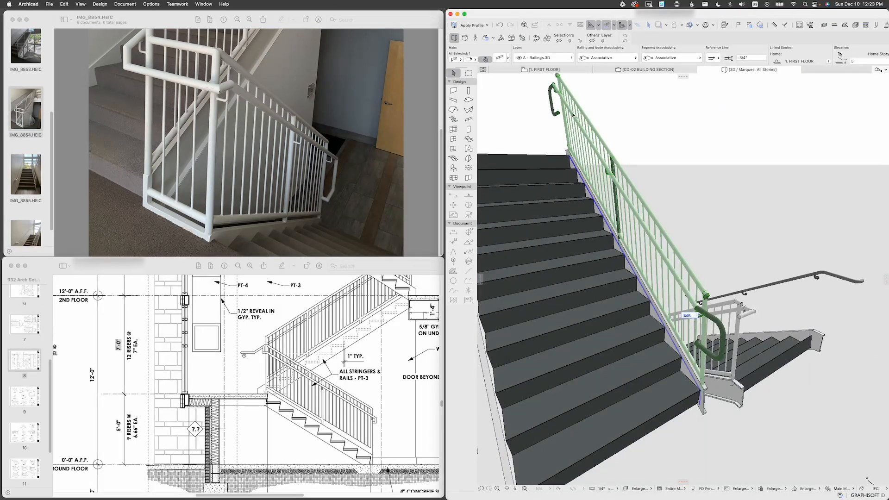
middle_click_drag(658, 331, 495, 167, "shift")
key("super+t")
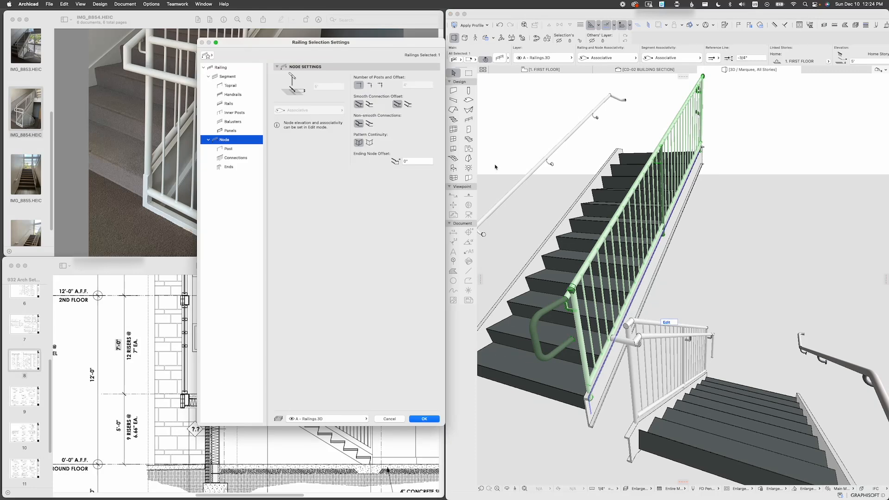
left_click(234, 167)
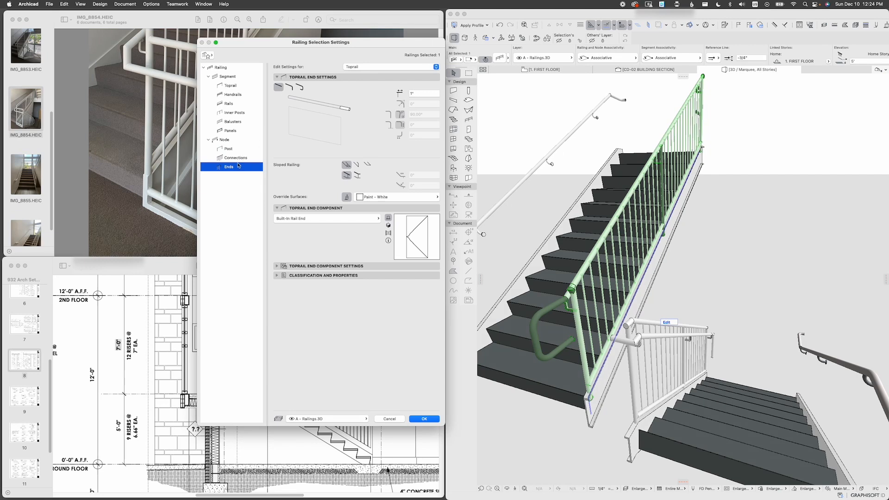
left_click(355, 67)
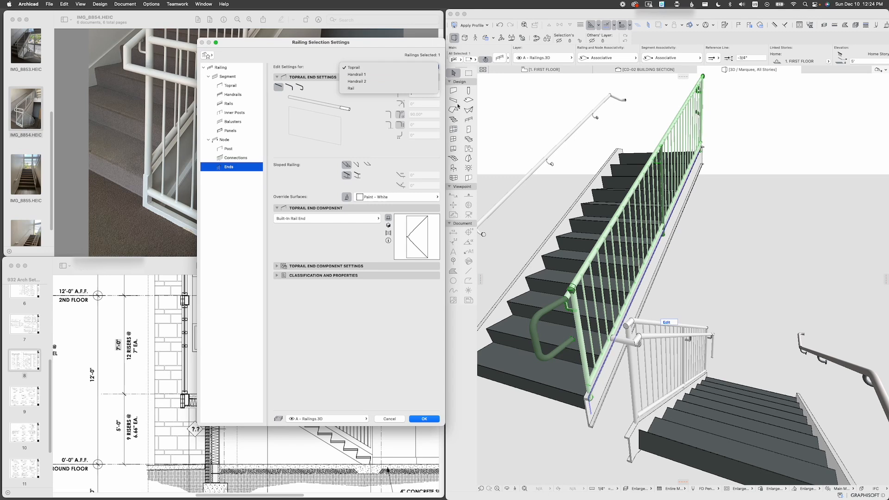
left_click(348, 67)
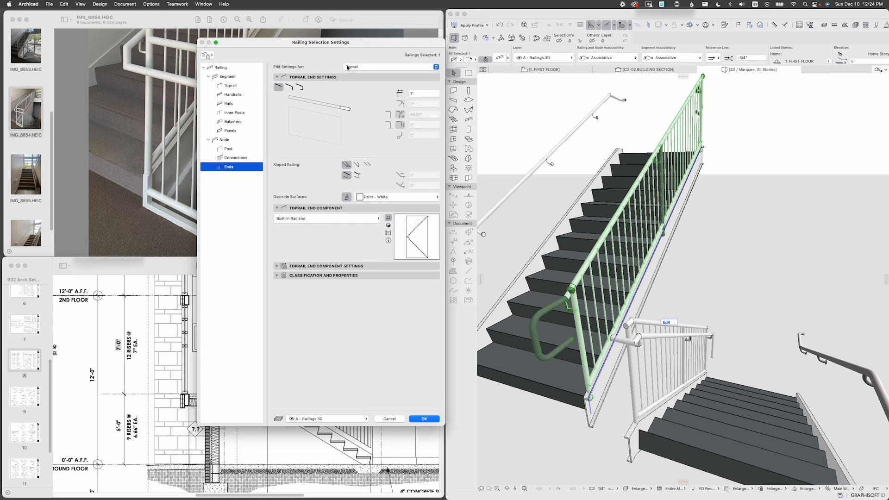
left_click(348, 68)
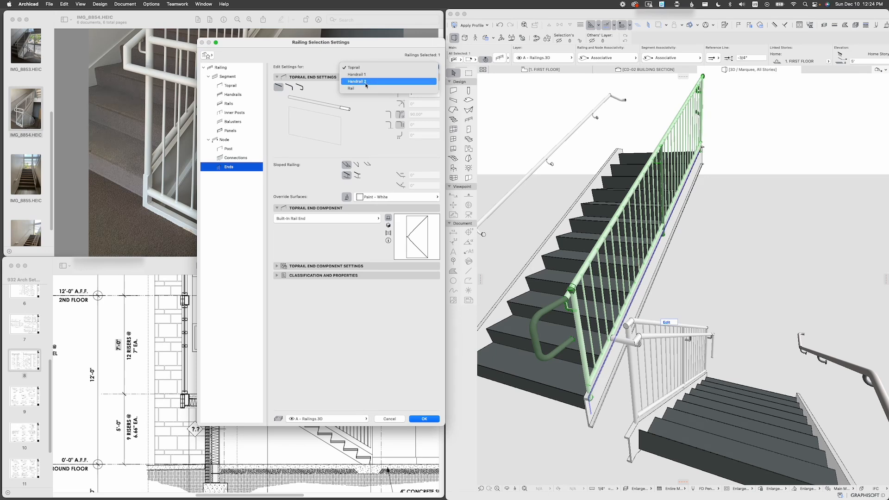
left_click(365, 82)
left_click(364, 67)
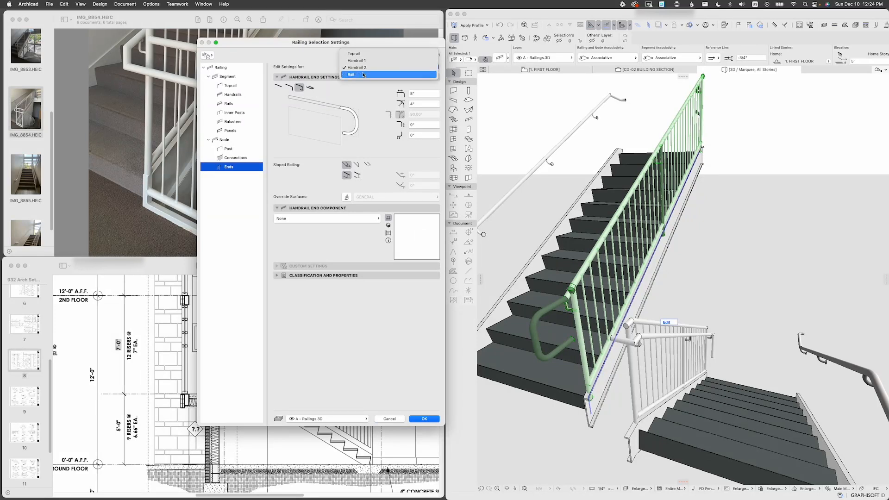
left_click(367, 74)
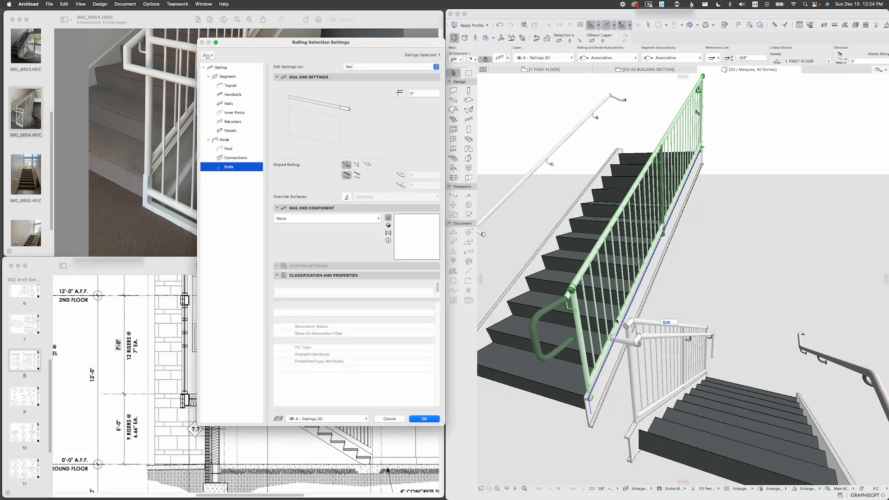
Step: Override the surface of the upper guardrail's Handrail 1 ends with Paint - White
left_click(362, 67)
left_click(365, 57)
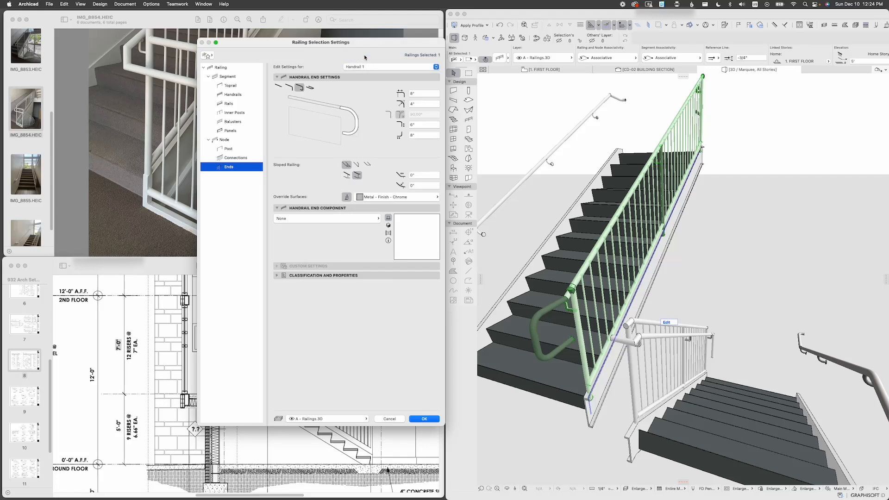
left_click(379, 199)
type("pain")
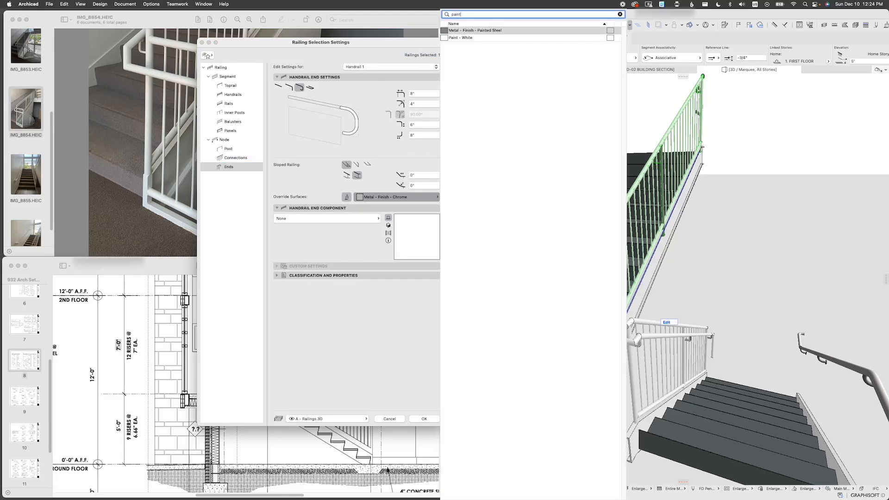
type("t")
key("Down")
key("Return")
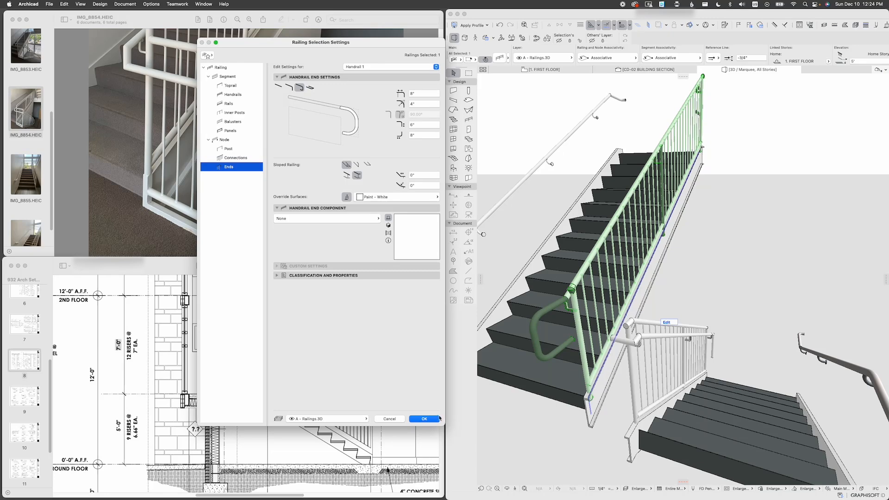
left_click(424, 418)
middle_click_drag(553, 308, 525, 339, "shift")
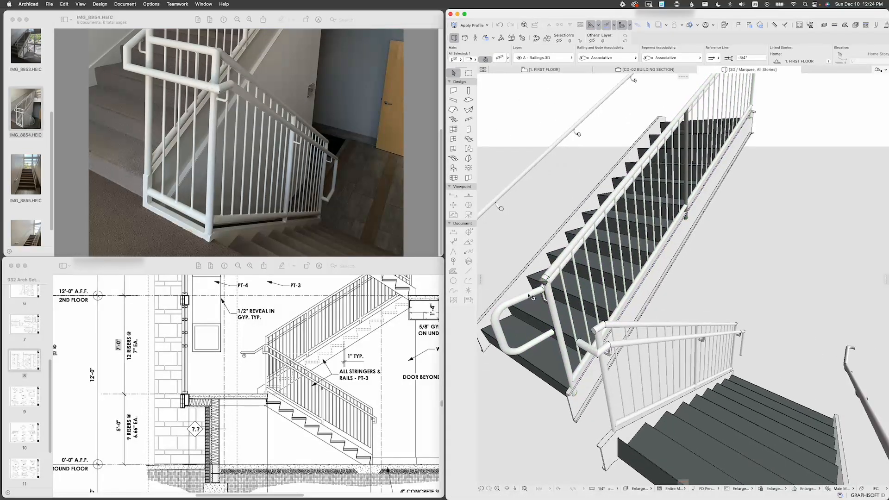
Step: Open the upper flight's inner guardrail settings and set its toprail end component to None
middle_click_drag(547, 282, 615, 299, "shift")
double_click(636, 299)
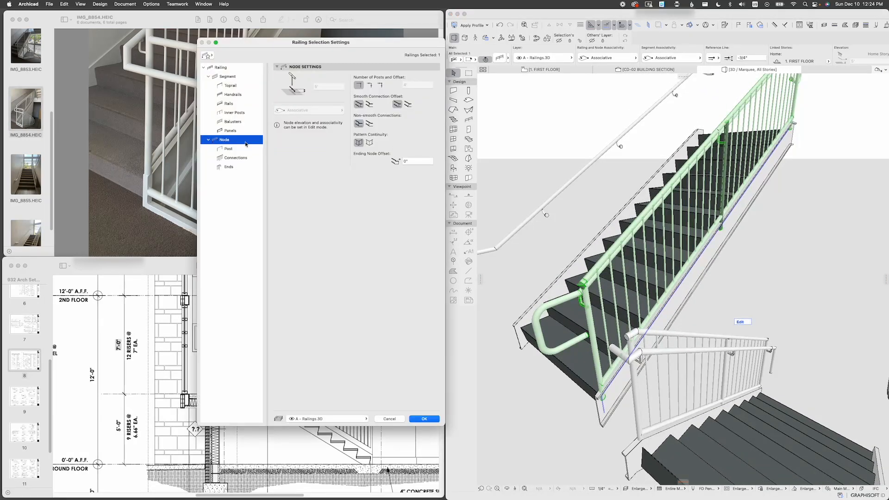
left_click(238, 86)
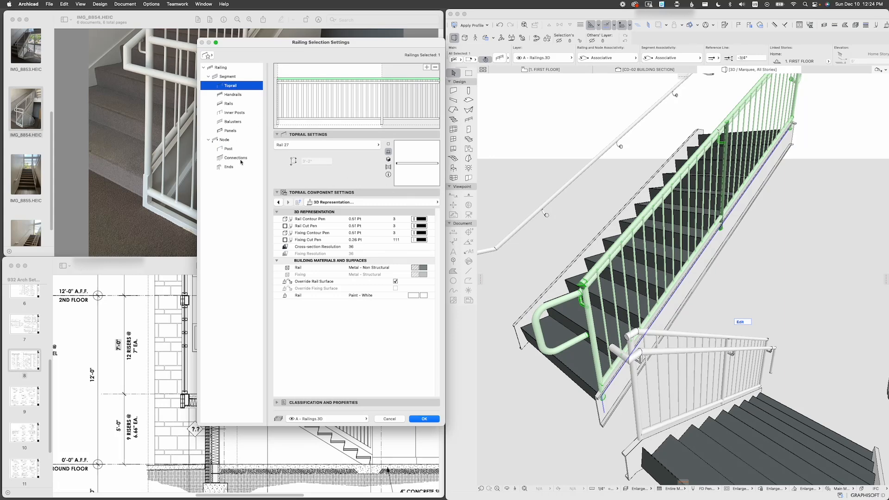
left_click(238, 166)
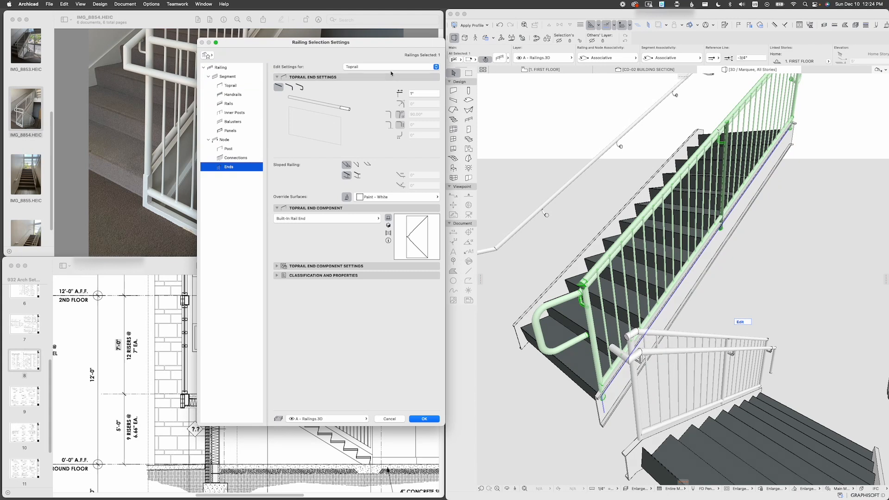
left_click(374, 220)
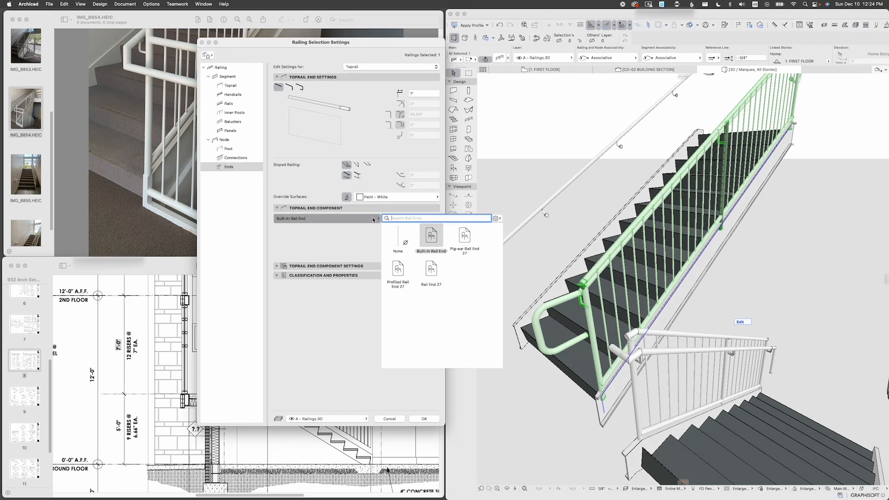
left_click(401, 236)
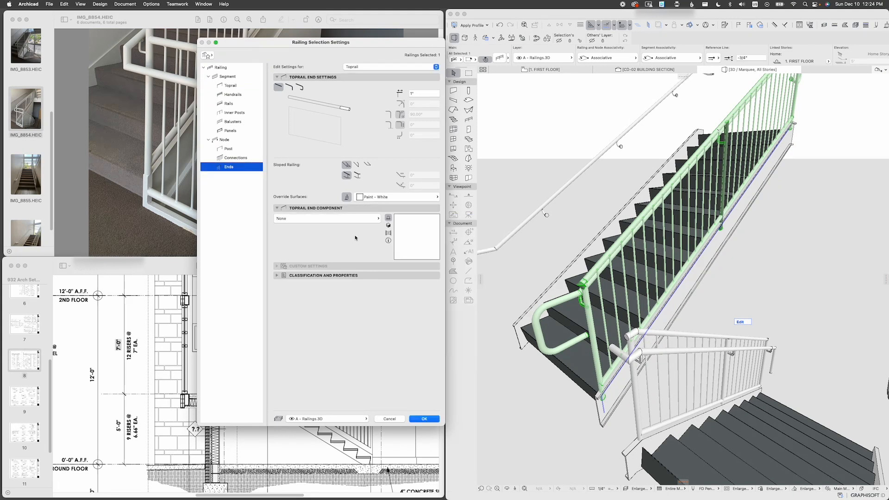
left_click(424, 419)
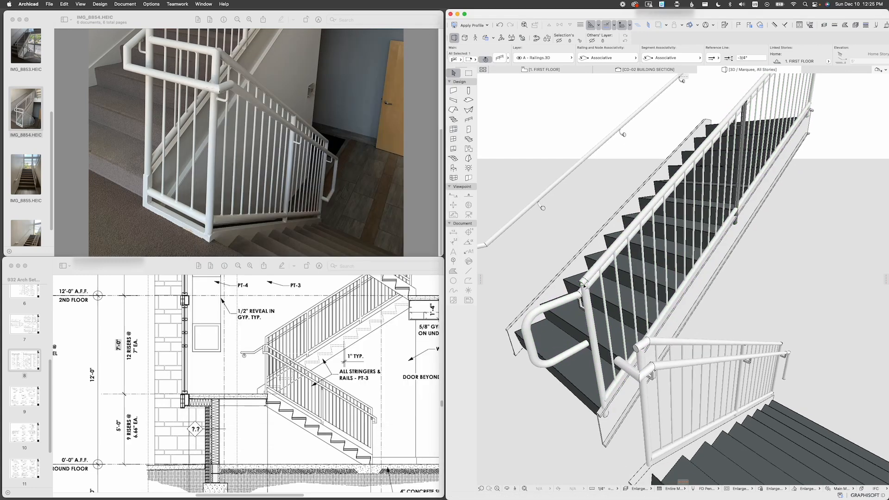
Step: Compare the upper guardrail's end with the site photo and change its toprail end type to Curve
middle_click_drag(583, 286, 585, 248, "shift")
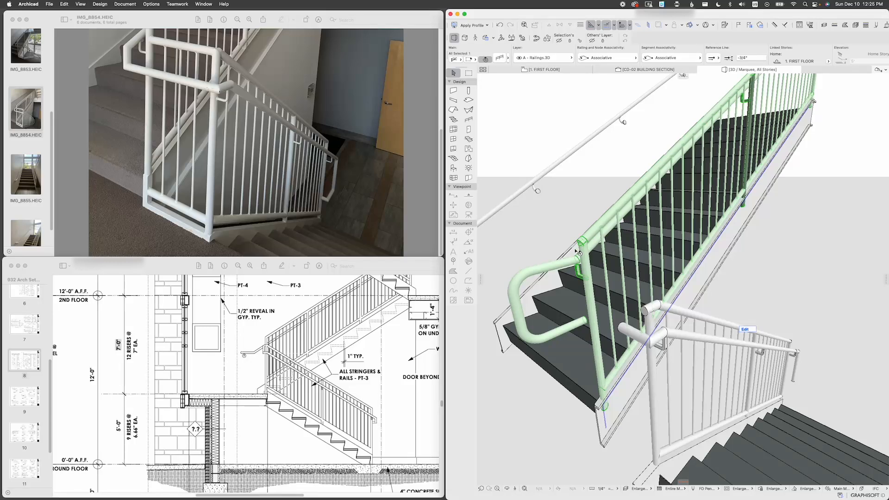
middle_click_drag(579, 253, 574, 243, "shift")
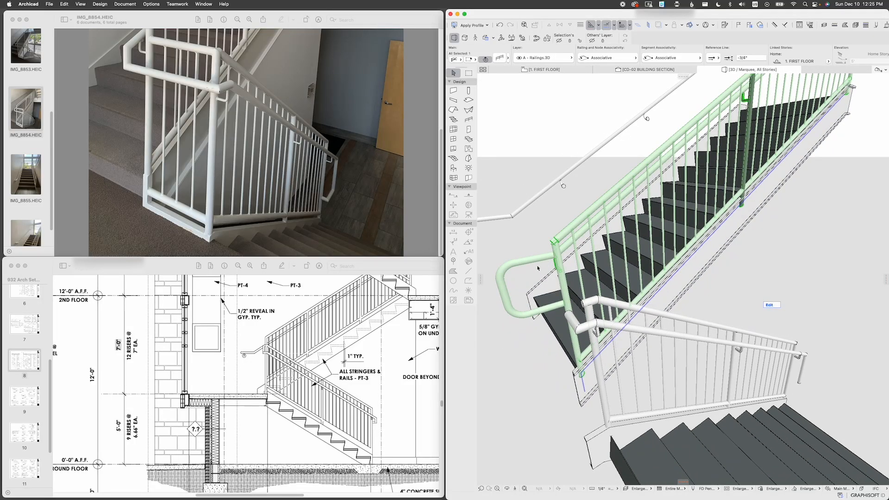
scroll(555, 264, "up", 10)
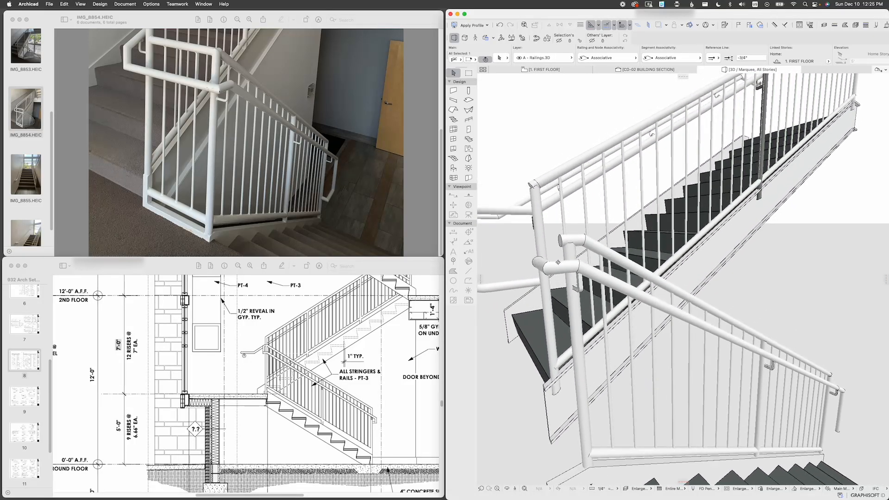
middle_click_drag(557, 262, 594, 316, "shift")
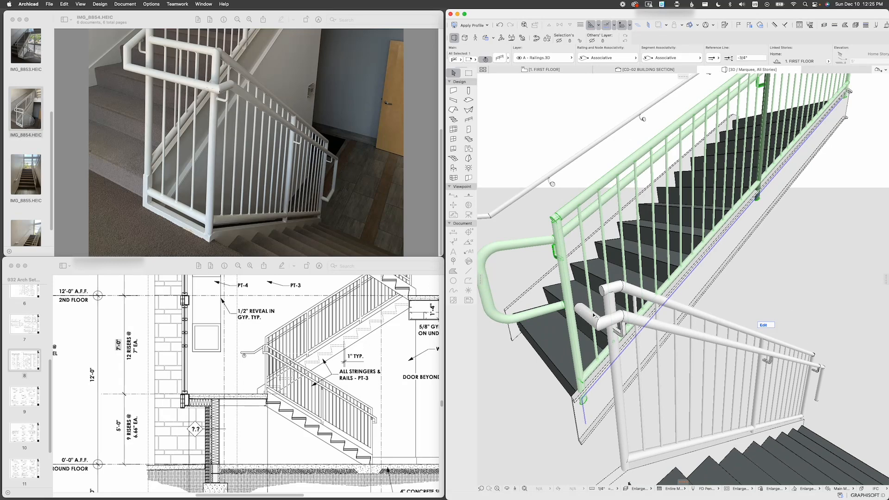
left_click(334, 201)
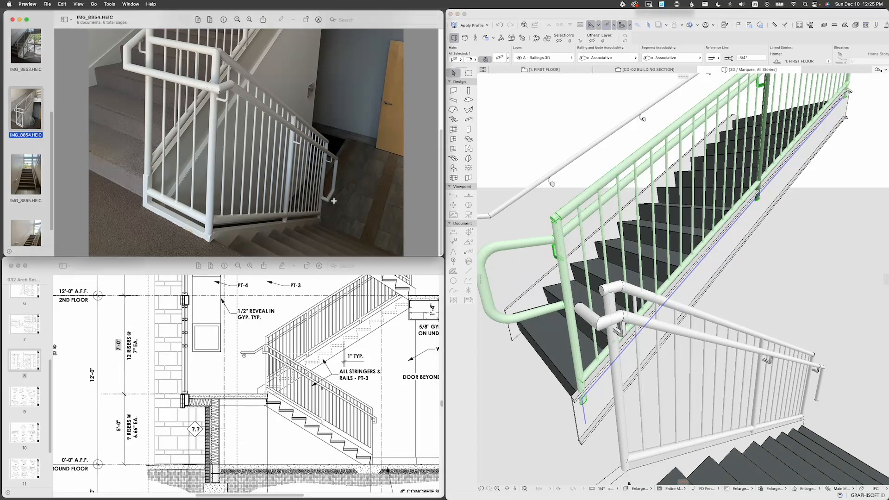
scroll(334, 201, "up", 5)
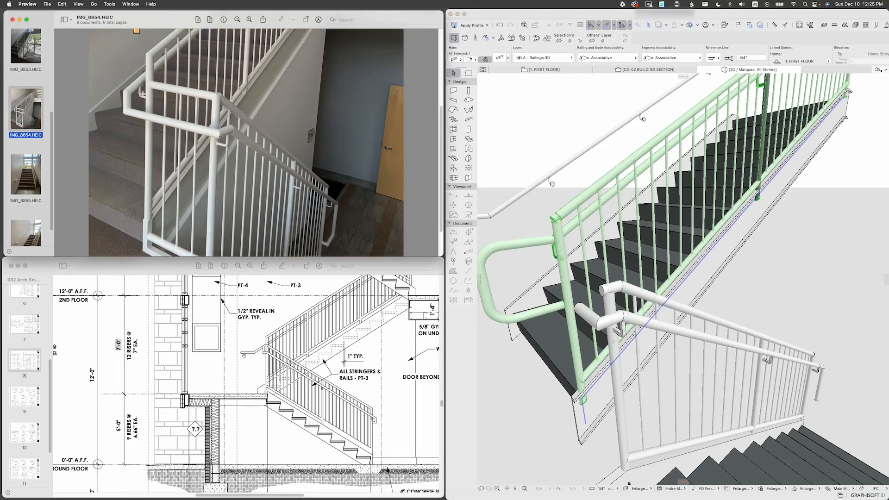
left_click(556, 229)
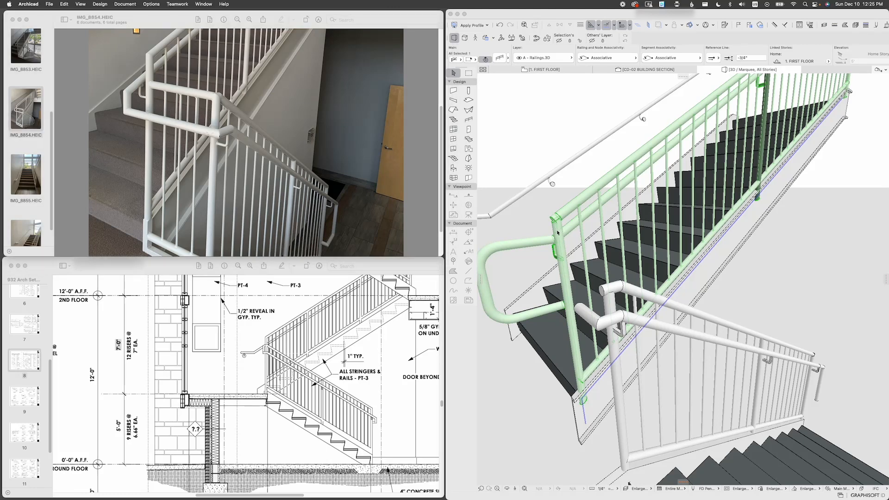
double_click(561, 230)
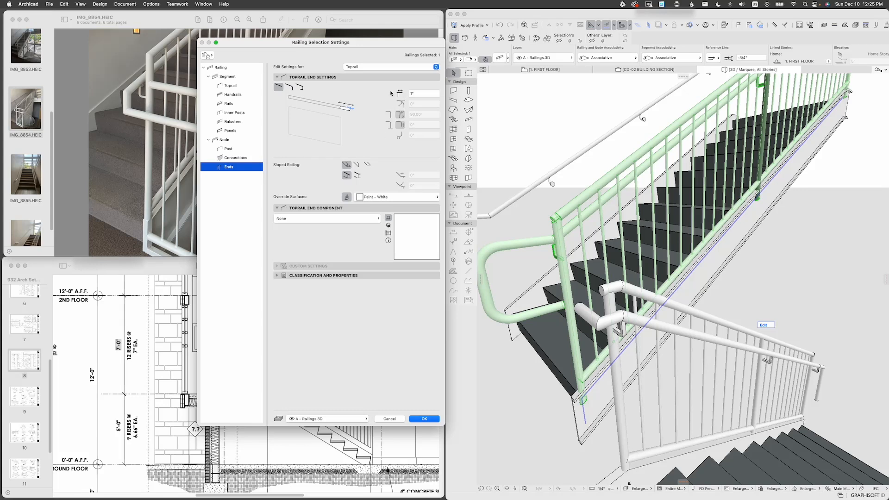
left_click(290, 87)
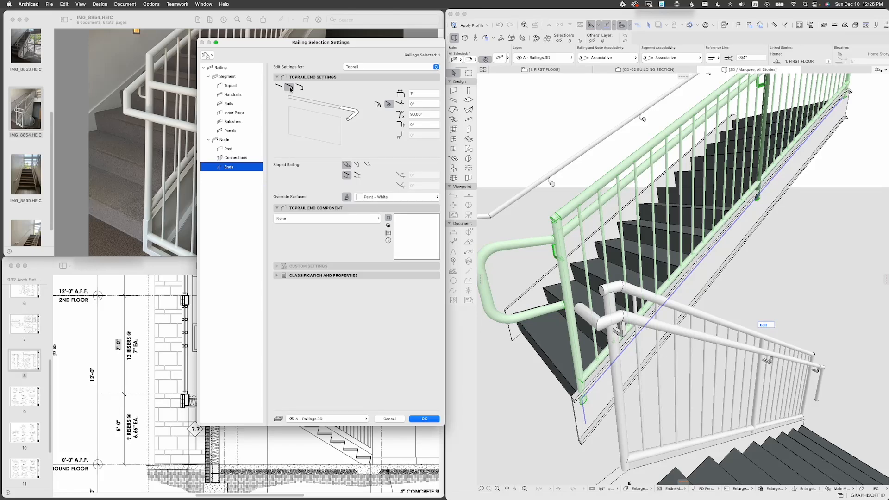
left_click(424, 418)
Step: Enter edit mode for the upper guardrail and set its lower toprail end's length after the bend to 6 inches
mouse_move(571, 257)
middle_mouse_down("shift")
mouse_move(566, 241)
mouse_move(596, 235)
mouse_move(561, 258)
middle_mouse_up("shift")
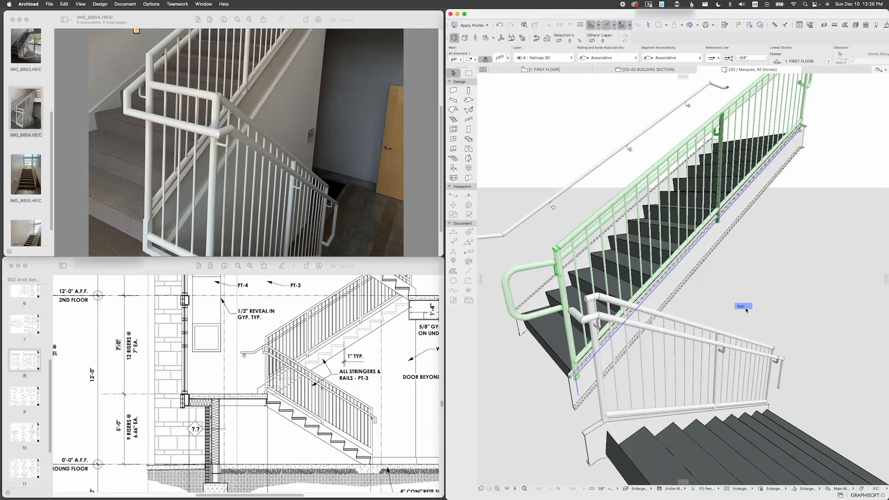
left_click(744, 307)
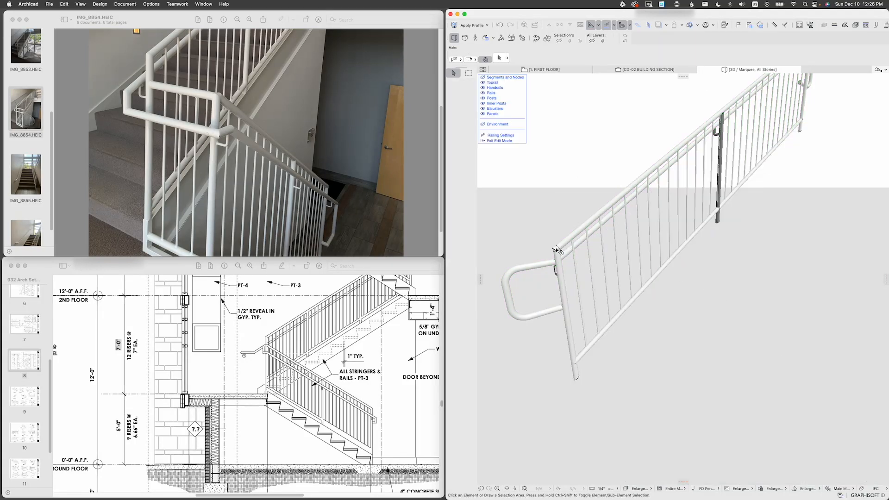
scroll(556, 249, "up", 2)
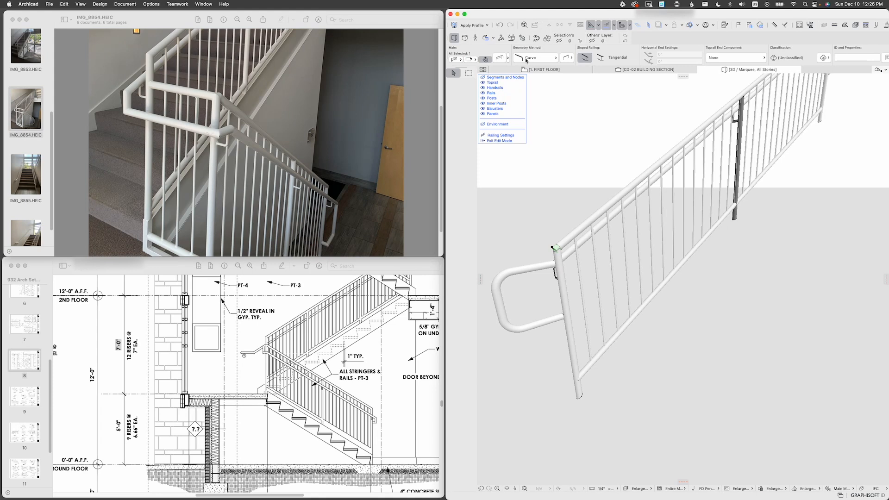
left_click(499, 58)
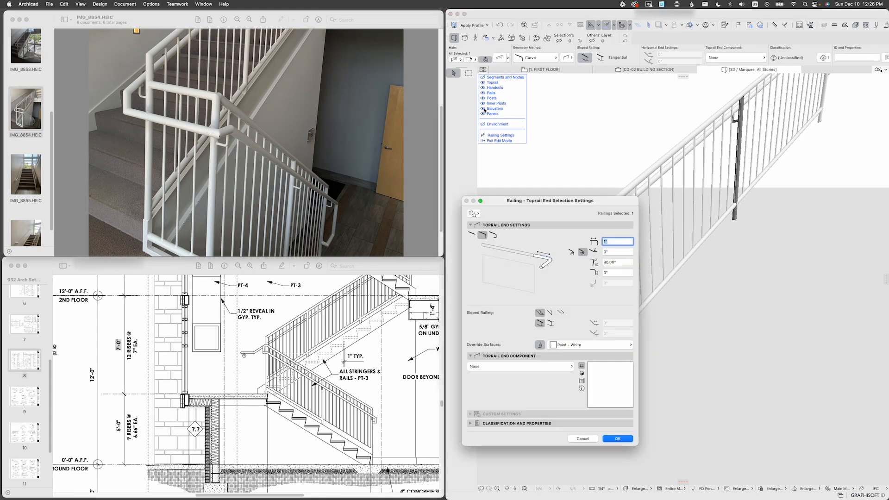
left_click_drag(513, 203, 374, 208)
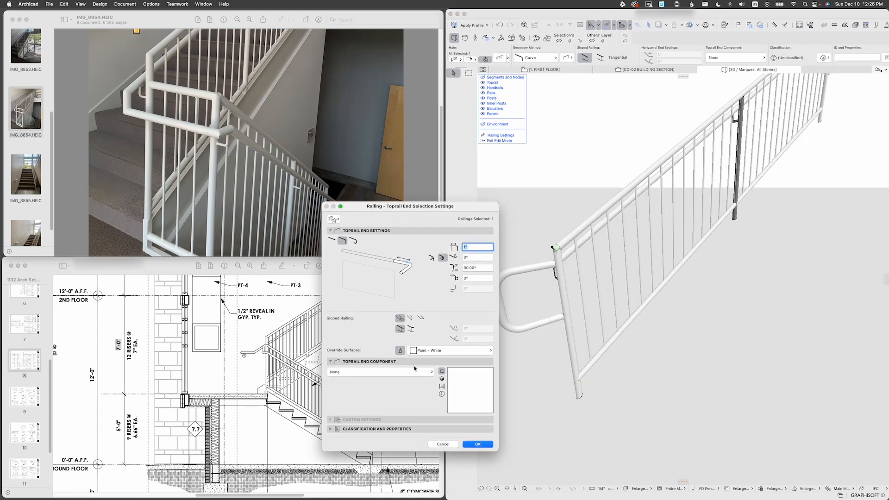
left_click(475, 278)
type("6")
key("Return")
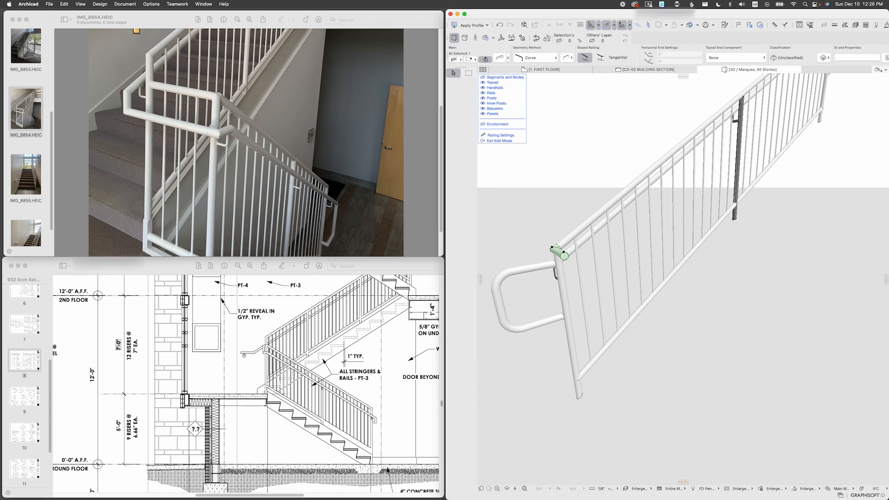
Step: Switch the lower toprail end's curve to bend vertically down along the post
middle_click_drag(559, 271, 568, 255, "shift")
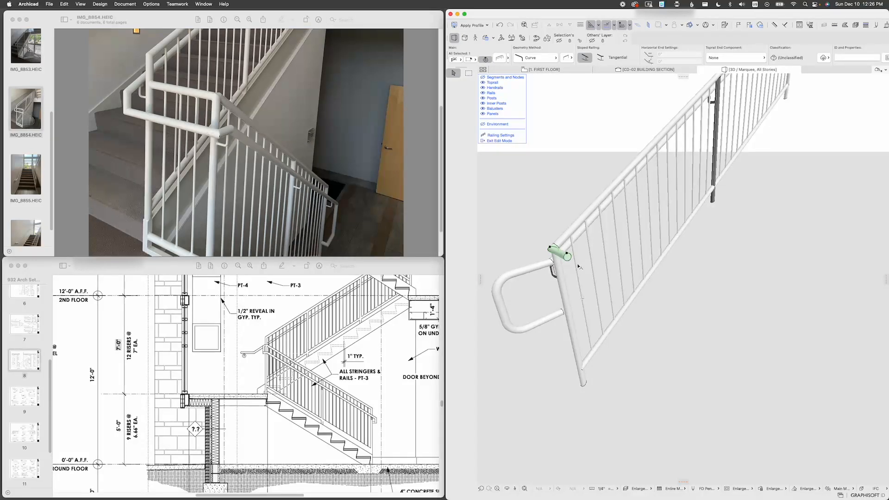
key("super+t")
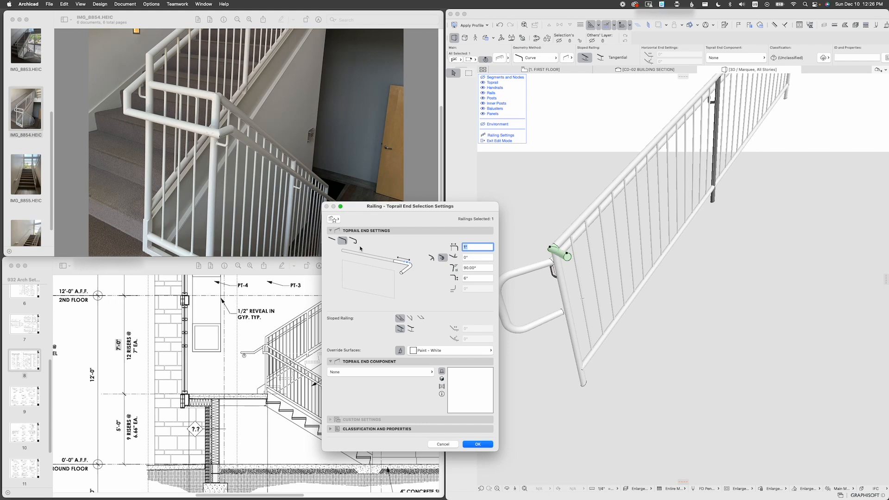
left_click(431, 257)
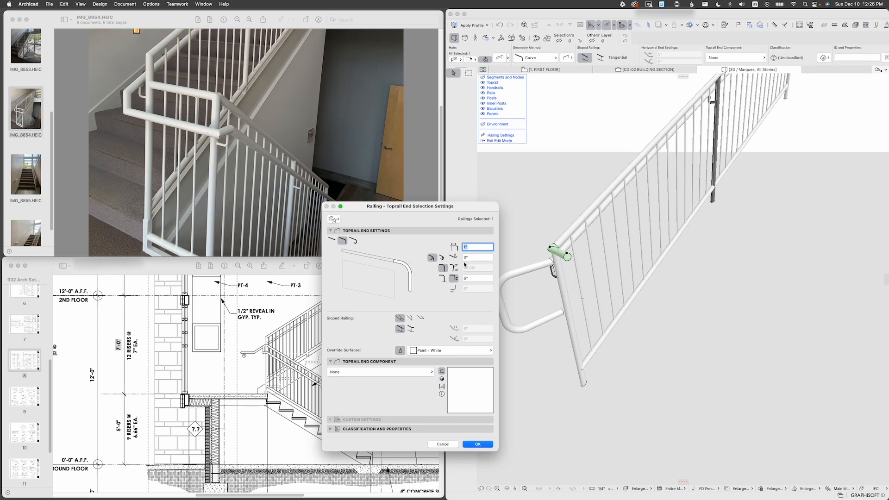
left_click(477, 444)
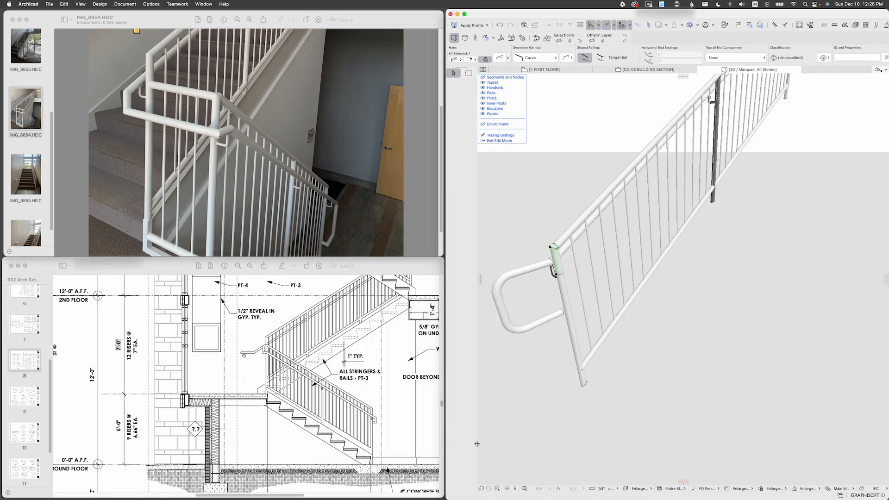
Step: Examine how the handrail loop and the toprail corner meet the end post in site photo IMG_8854
middle_click_drag(476, 440, 568, 257, "shift")
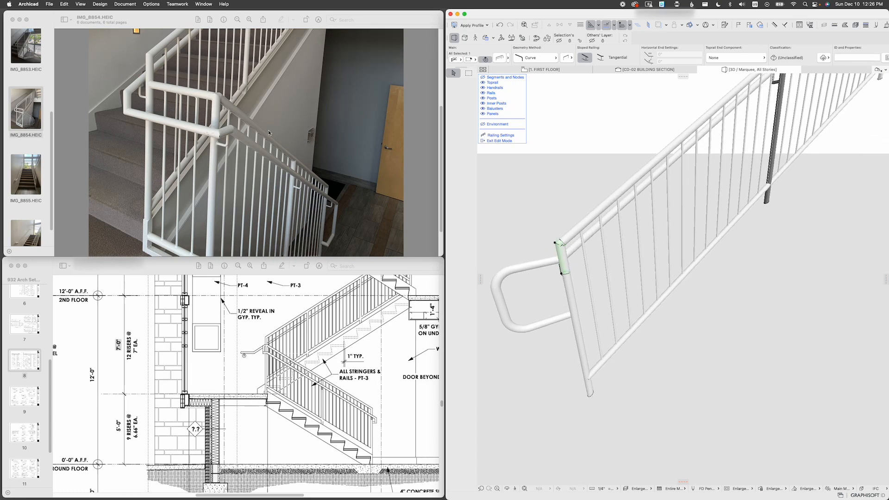
scroll(125, 111, "up", 3)
left_click(125, 111)
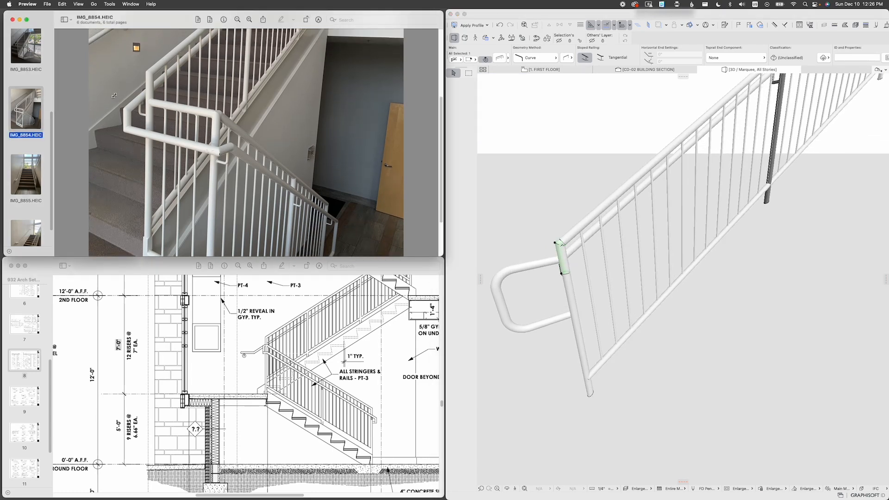
left_click_drag(113, 95, 141, 142)
scroll(136, 81, "up", 3)
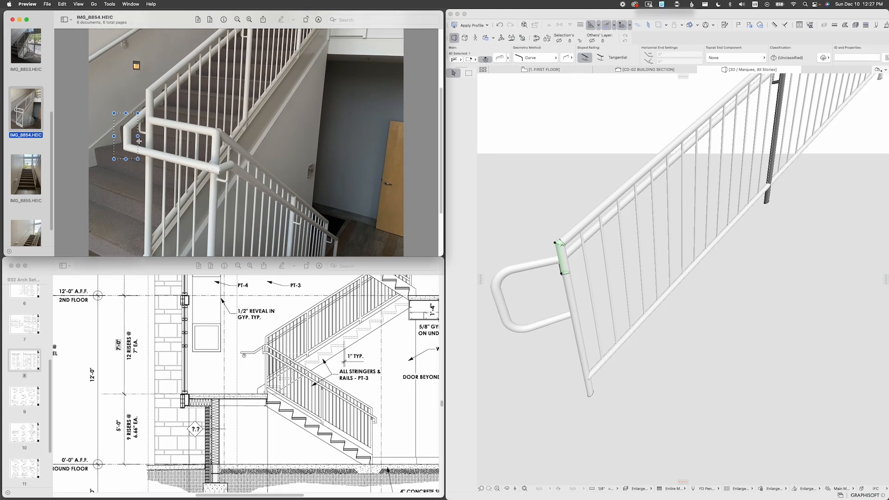
left_click_drag(139, 80, 163, 108)
left_click_drag(120, 122, 136, 154)
left_click_drag(139, 81, 166, 103)
Step: Change the lower toprail end's geometry to Extension
left_click(551, 258)
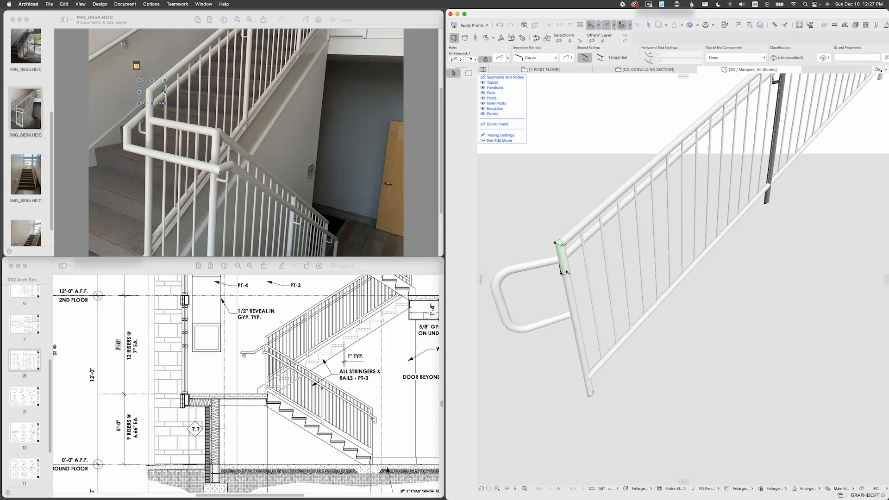
left_click(500, 58)
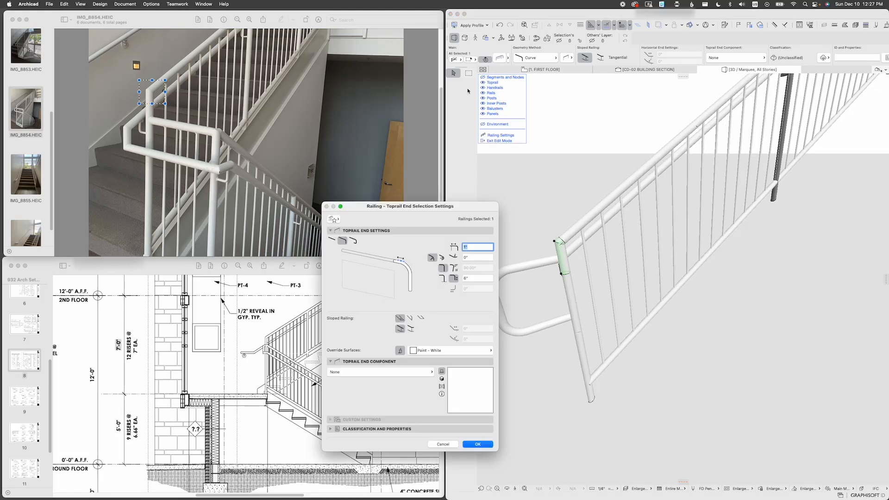
left_click(332, 242)
left_click(478, 444)
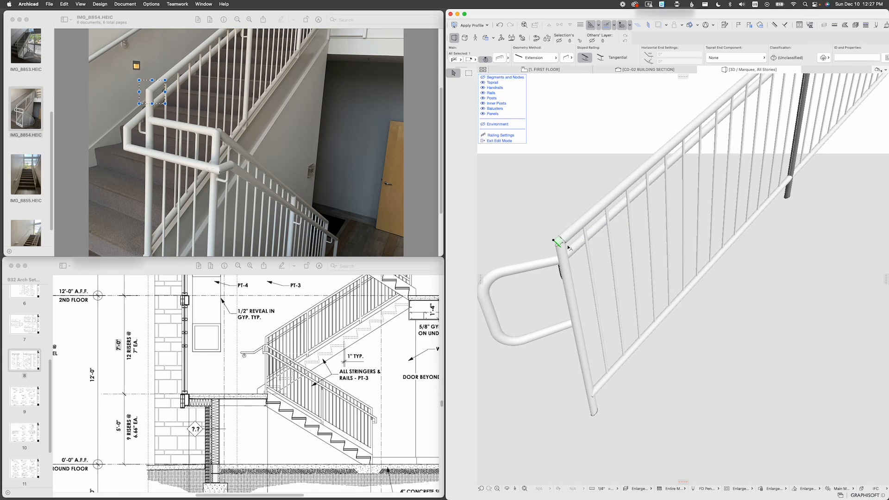
key("Escape")
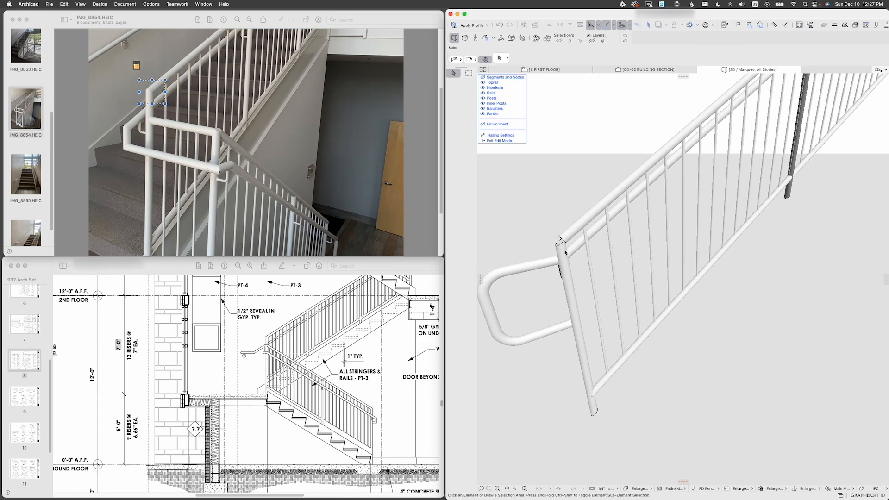
Step: Change the upper guardrail's lower toprail end to a Curve bending vertically down, with a 1 inch length before the bend
left_click(560, 239)
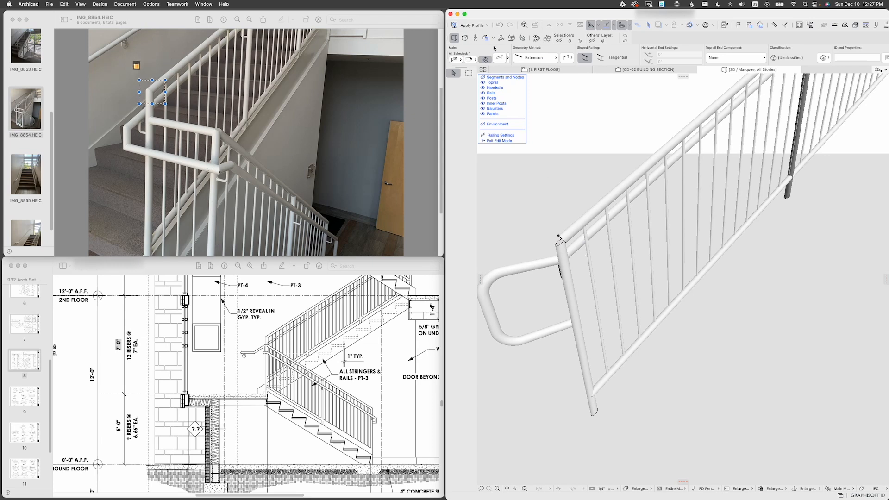
left_click(507, 61)
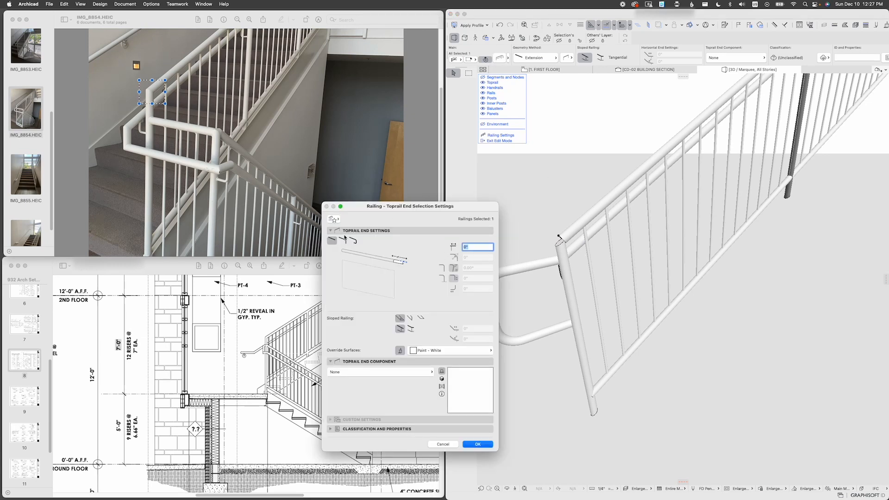
left_click(343, 240)
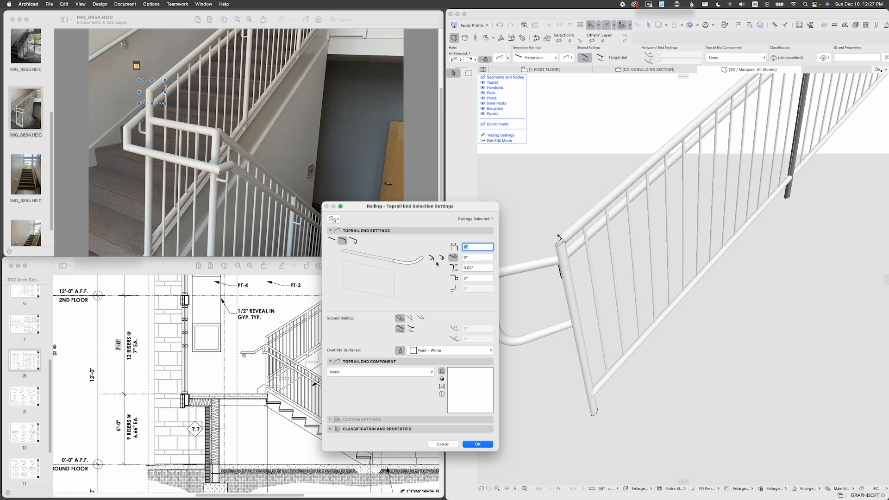
left_click(474, 249)
left_click(431, 257)
left_click(442, 271)
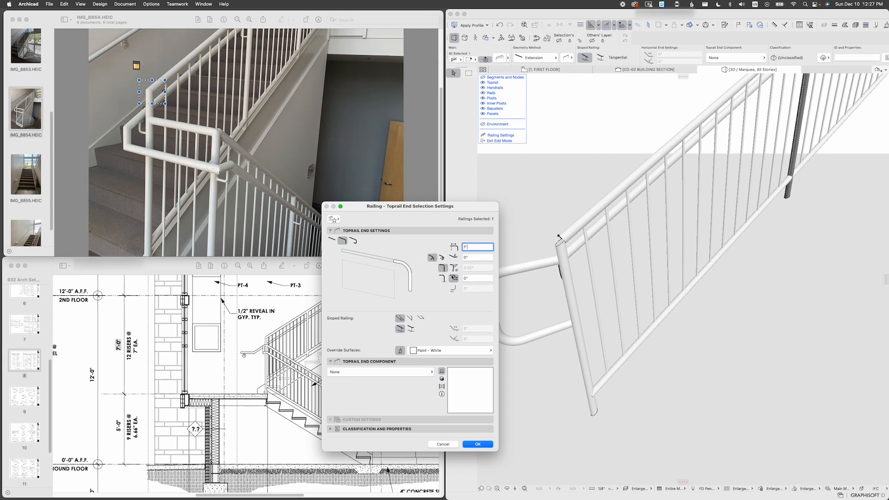
left_click(477, 443)
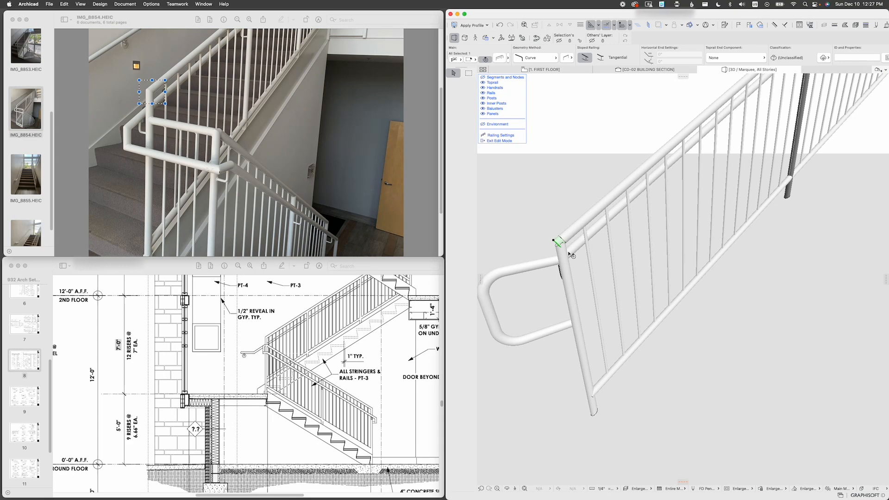
Step: Set the lower toprail end's length after the bend to 1 inch
key("super+t")
left_click_drag(471, 278, 439, 277)
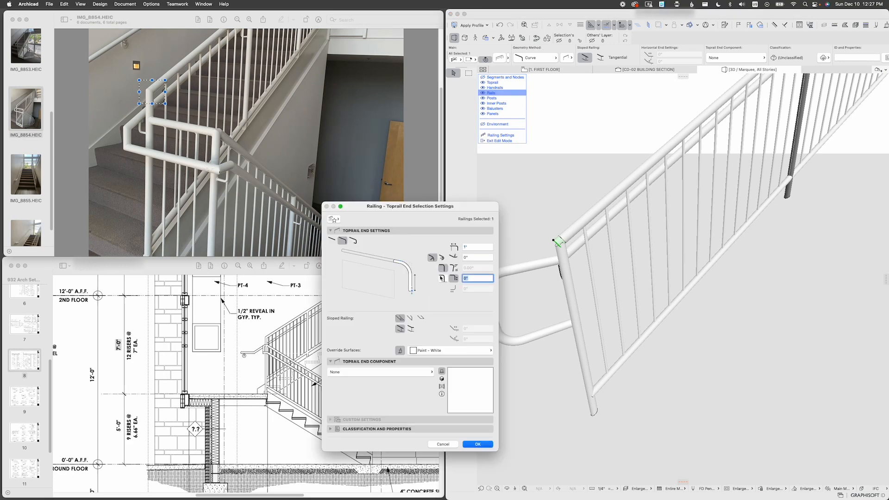
type("1")
key("Return")
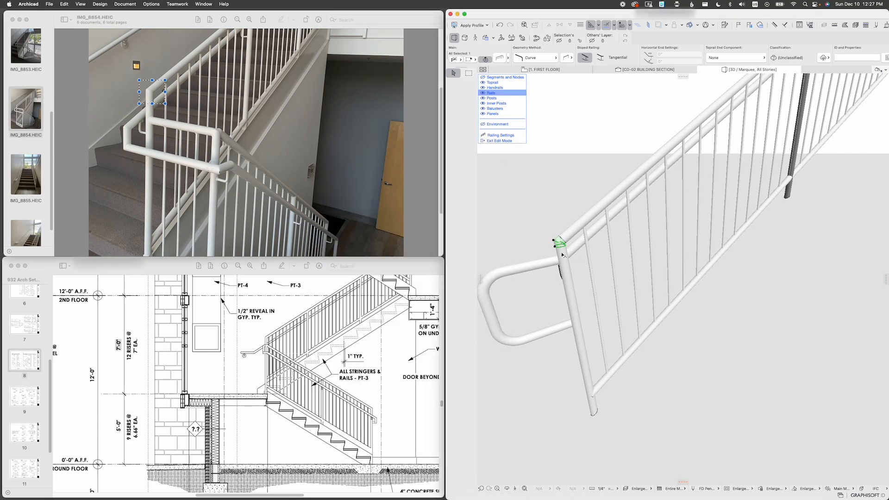
middle_click_drag(561, 253, 561, 283, "shift")
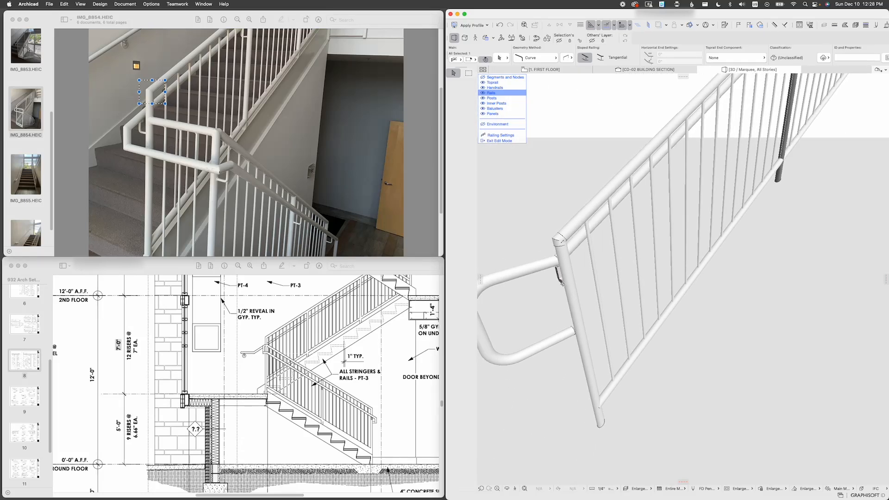
left_click(559, 240)
Step: Compare the landing loop with site photo IMG_8854 and set the lower handrail end's bend radius to 0 inches
left_click(166, 121)
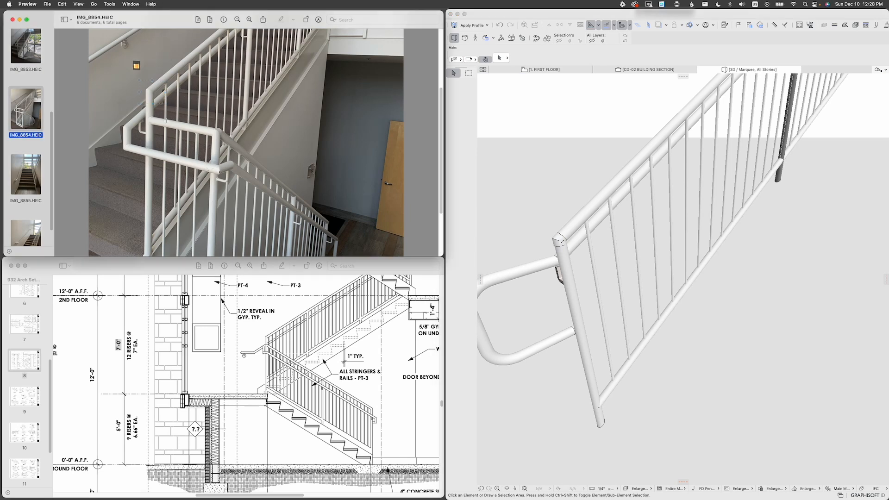
left_click(569, 229)
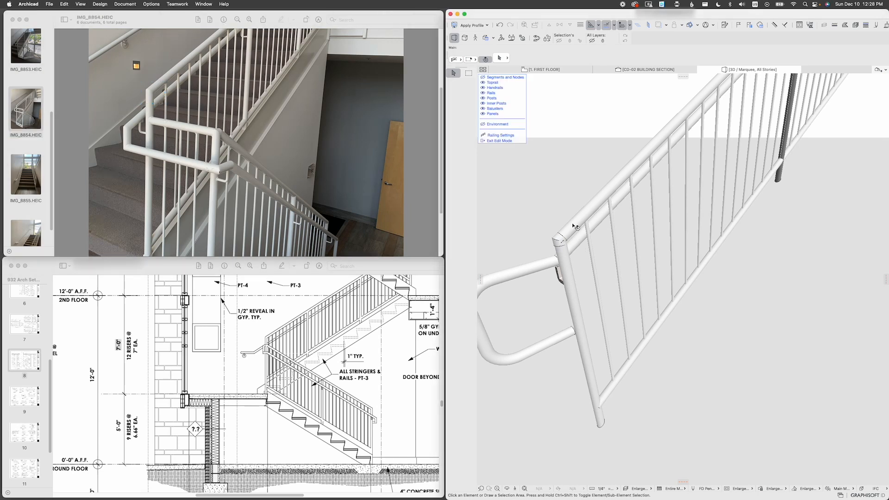
scroll(574, 245, "down", 5)
scroll(578, 262, "up", 4)
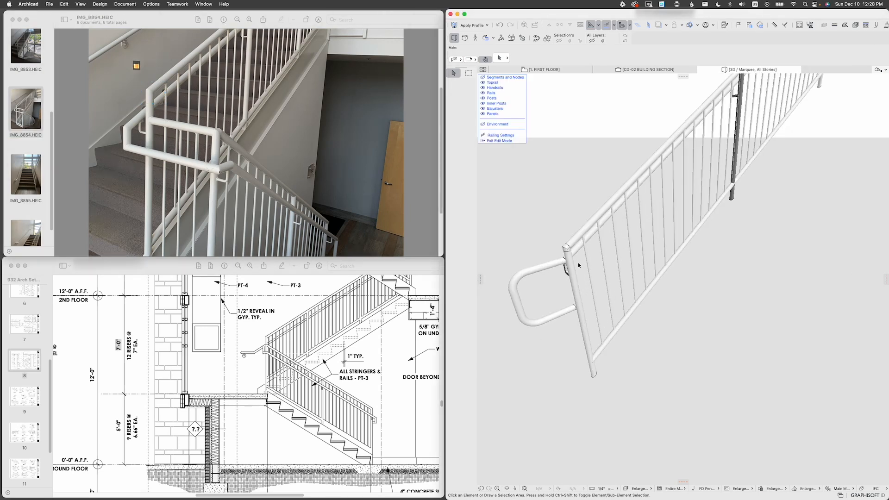
left_click(544, 267)
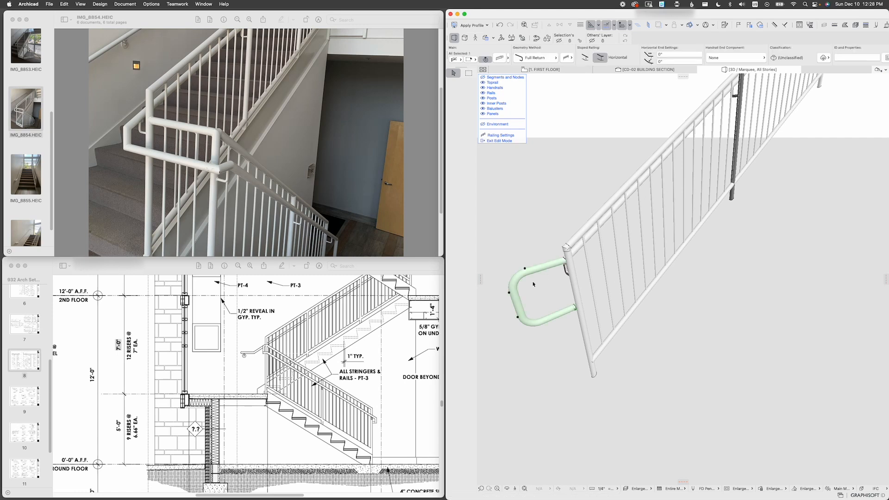
middle_click_drag(533, 283, 562, 296, "shift")
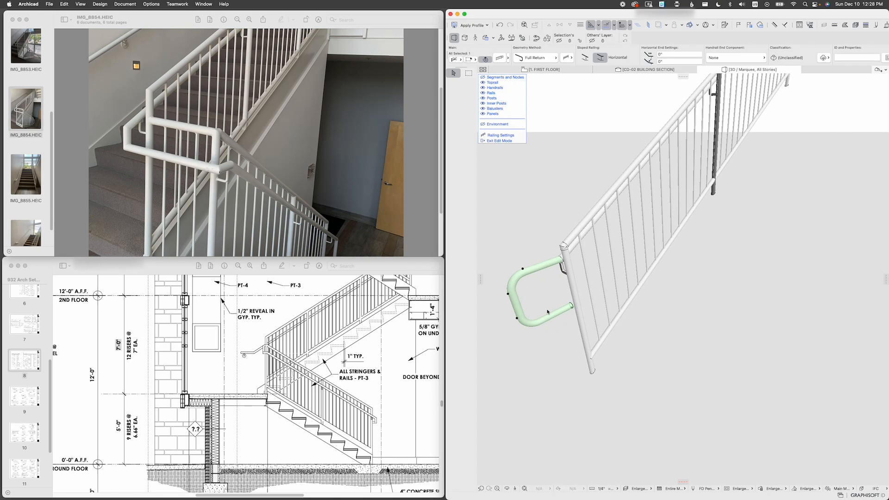
double_click(548, 312)
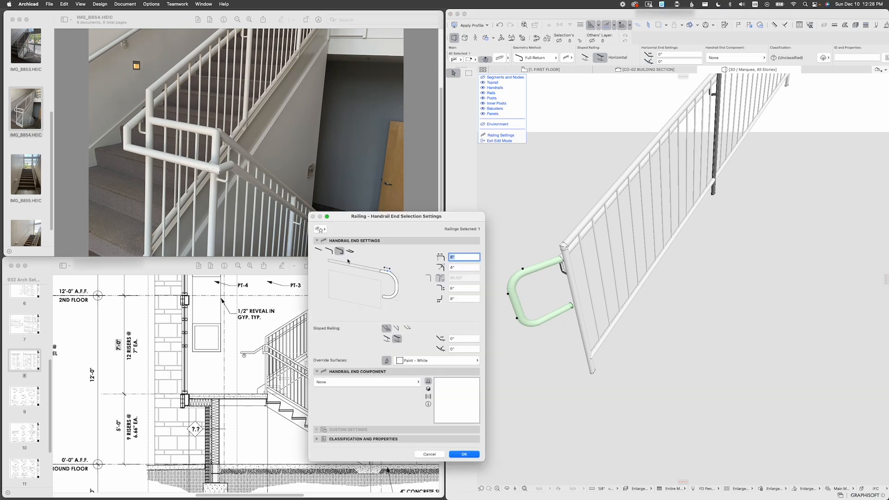
key("Tab")
key("Return")
Step: Change the upper guardrail's lower handrail end from Full Return to Curve geometry
scroll(553, 296, "up", 5)
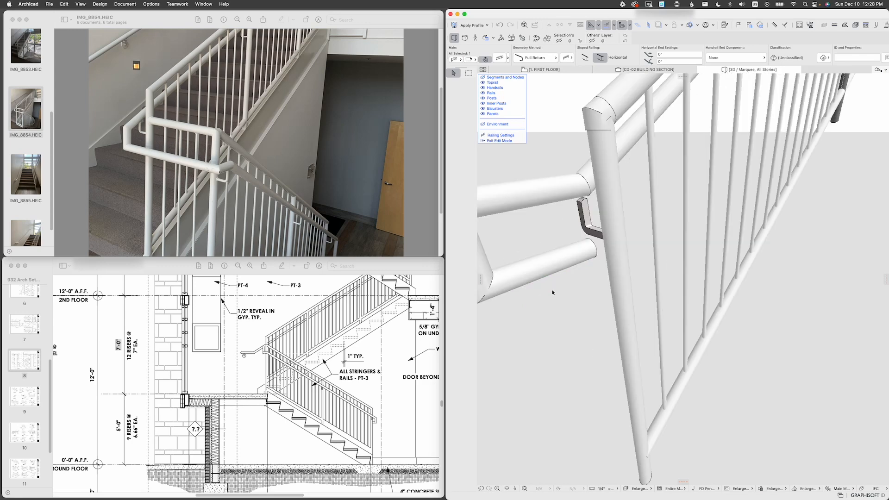
scroll(552, 292, "down", 5)
scroll(551, 290, "up", 2)
double_click(575, 309)
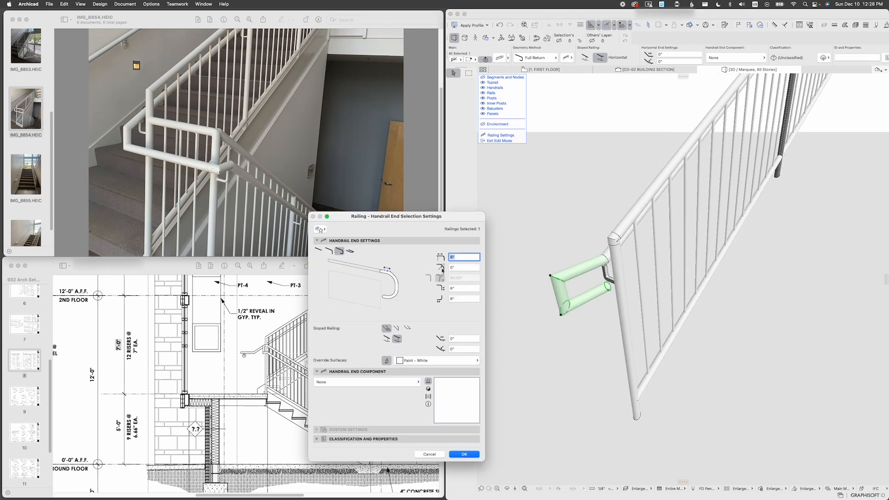
left_click(329, 252)
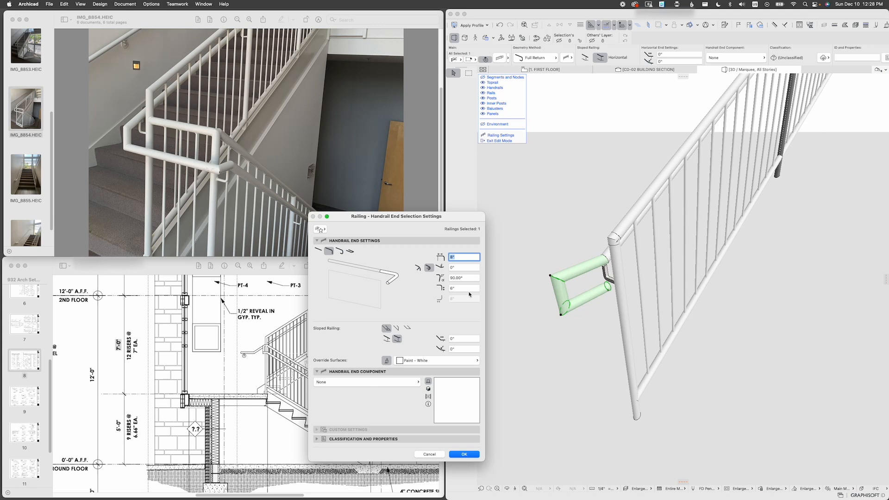
key("Return")
middle_click_drag(643, 247, 601, 274, "shift")
left_click(595, 274)
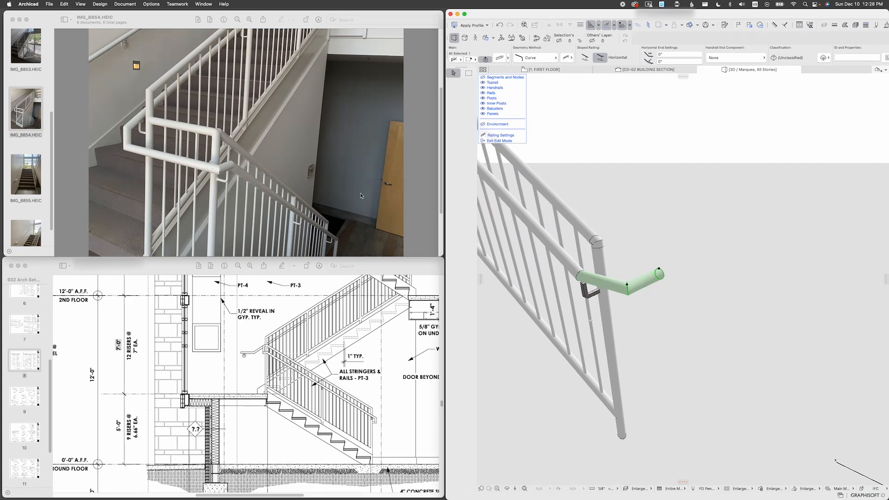
Step: Set the lower handrail end's sloped railing option to Tangential so it continues along the stair slope
middle_click_drag(665, 278, 561, 279, "shift")
key("super+t")
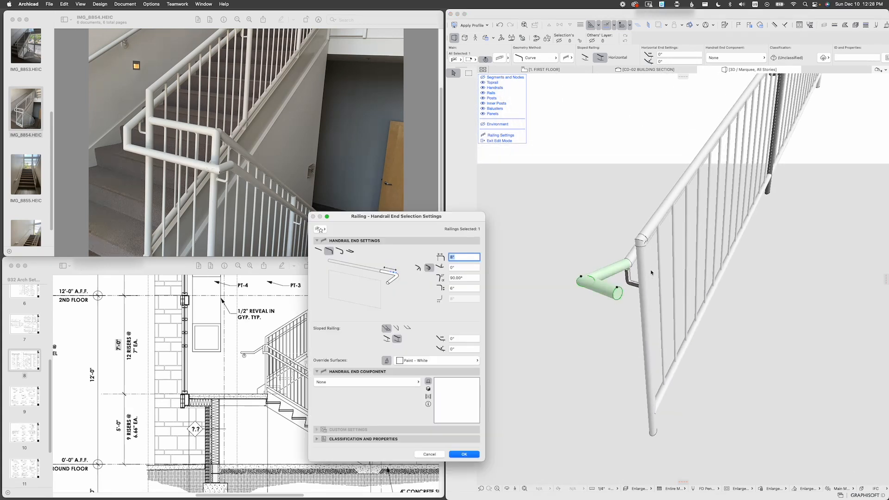
left_click(387, 339)
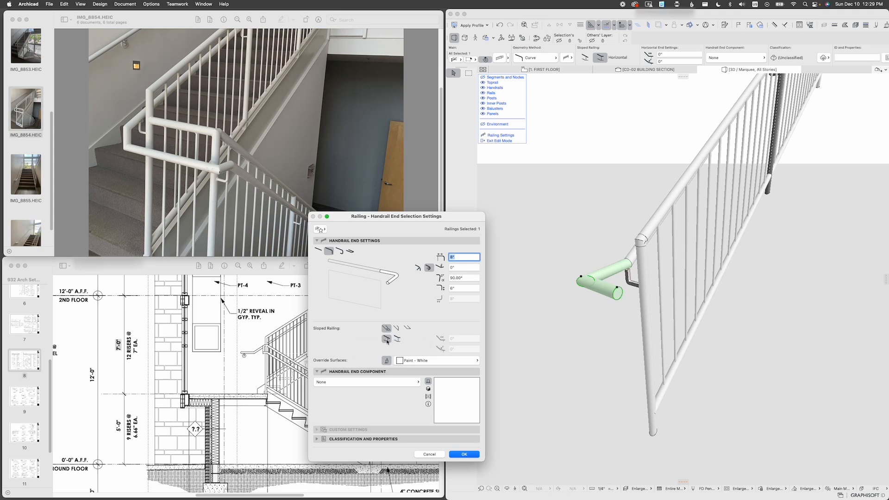
left_click(459, 455)
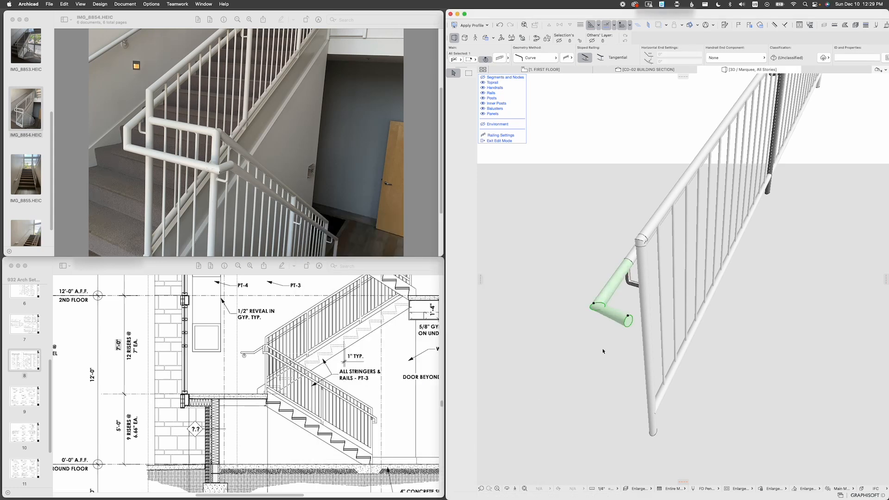
middle_click_drag(653, 319, 653, 265, "shift")
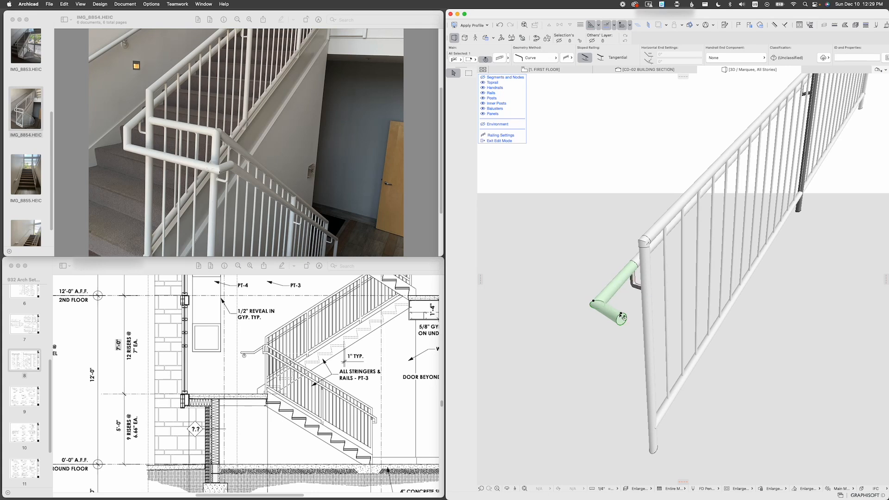
Step: Switch the lower handrail end's curve to bend vertically down and leave the railing's edit mode
double_click(625, 319)
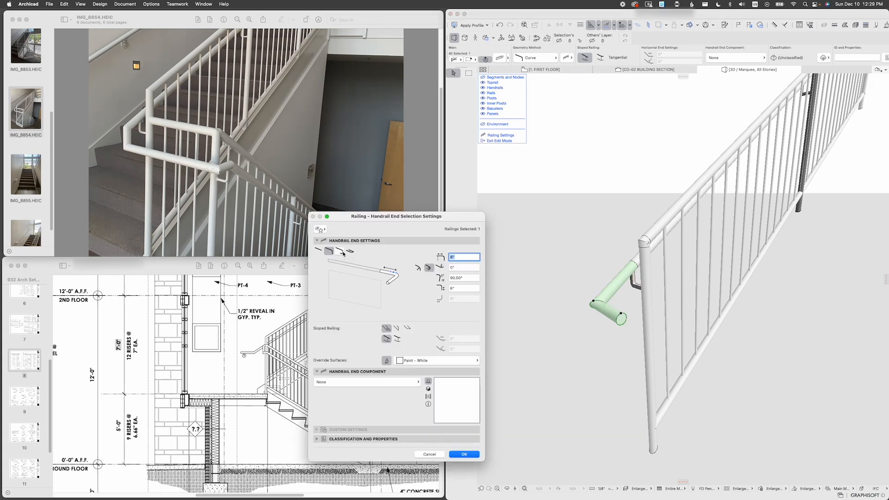
left_click(420, 269)
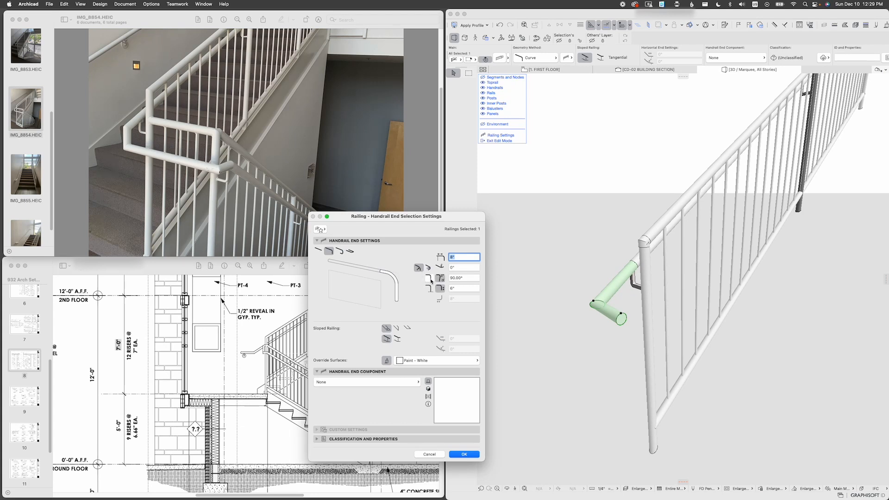
key("Return")
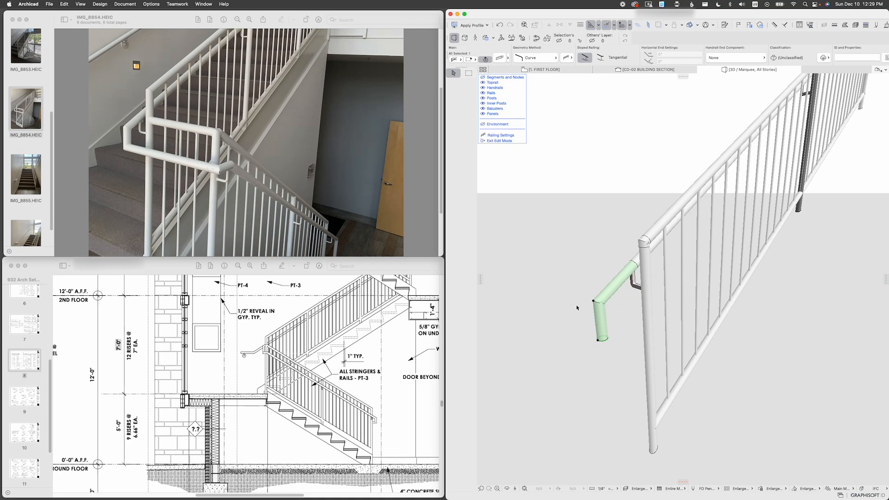
middle_click_drag(576, 305, 557, 310, "shift")
left_click(580, 265)
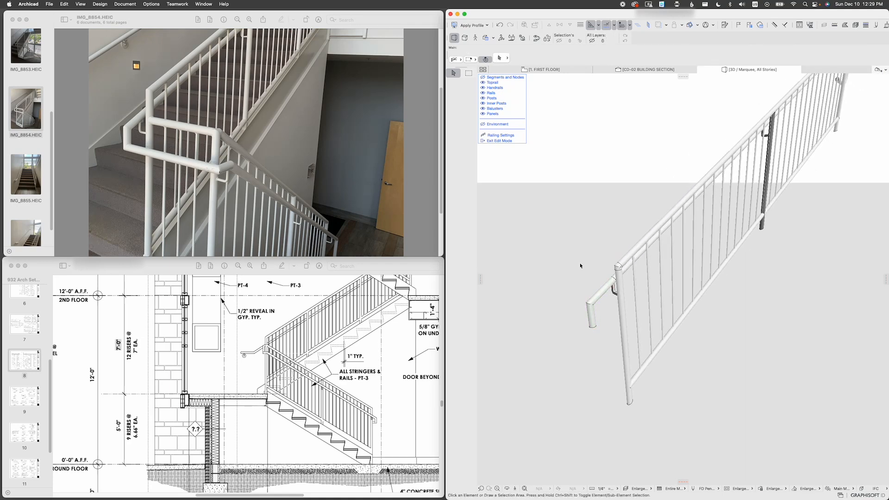
key("Escape")
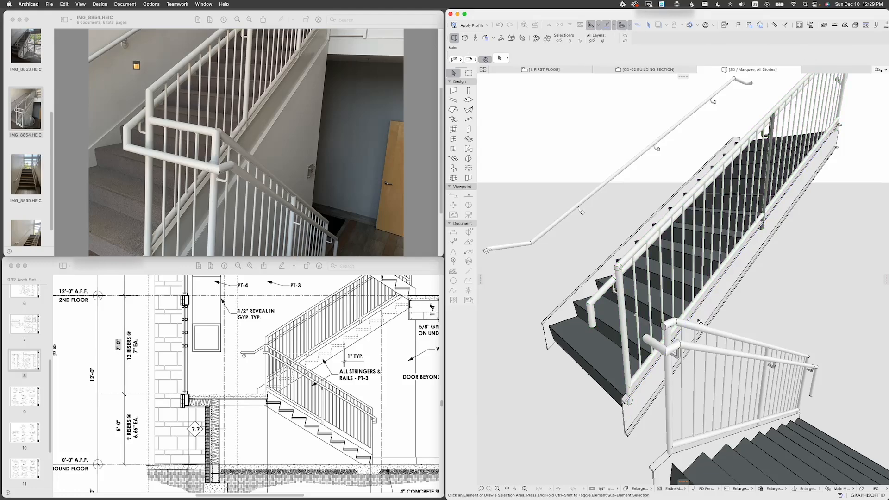
Step: Enter edit mode for the upper guardrail and show the surrounding environment
middle_click_drag(645, 320, 619, 324, "shift")
left_click(572, 293)
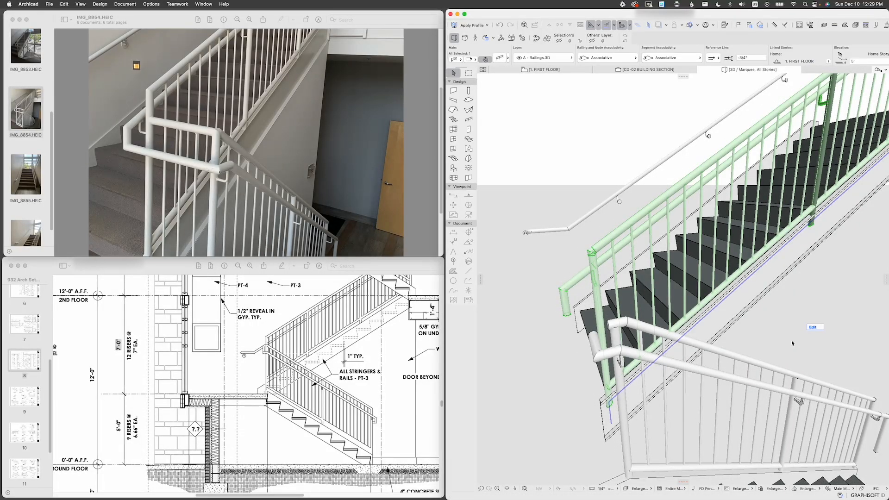
left_click(811, 328)
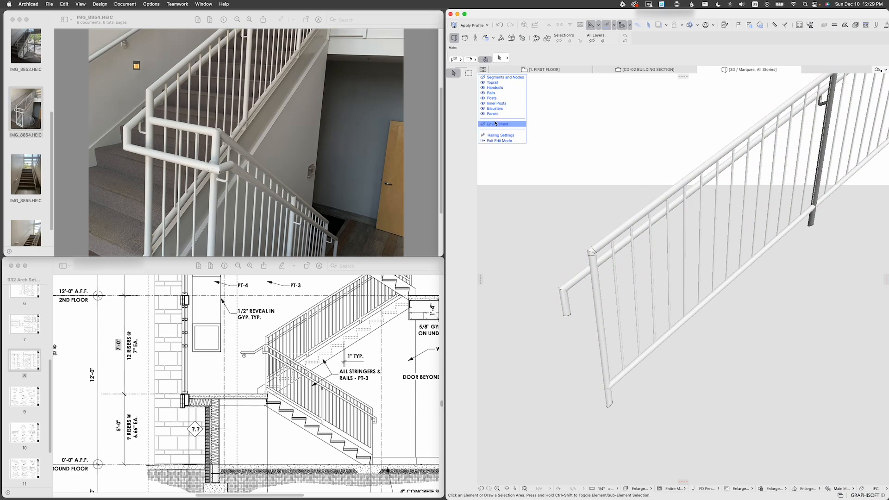
left_click(486, 124)
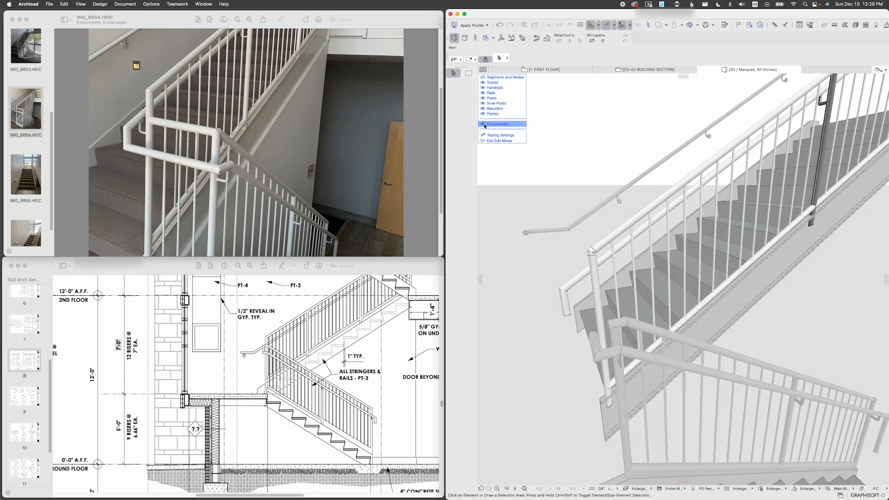
Step: Set the lower handrail end's length before the bend to 4 inches
left_click(582, 286)
double_click(585, 286)
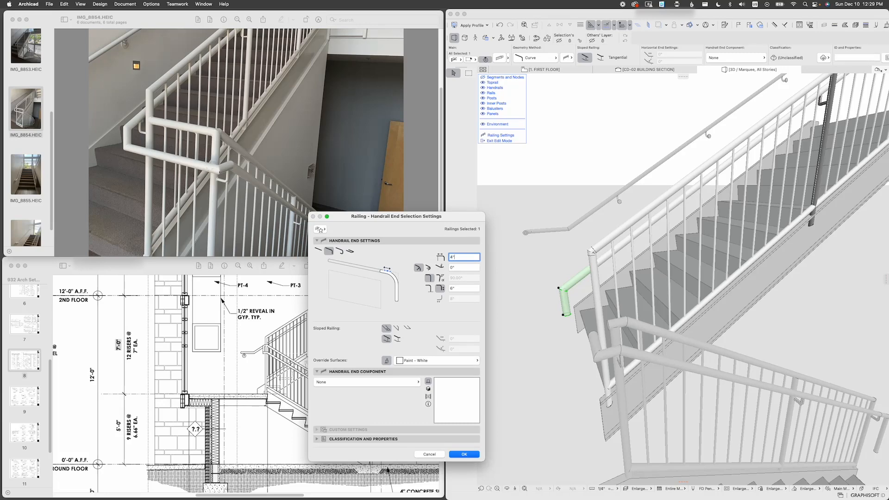
key("Return")
middle_click_drag(609, 286, 641, 317, "shift")
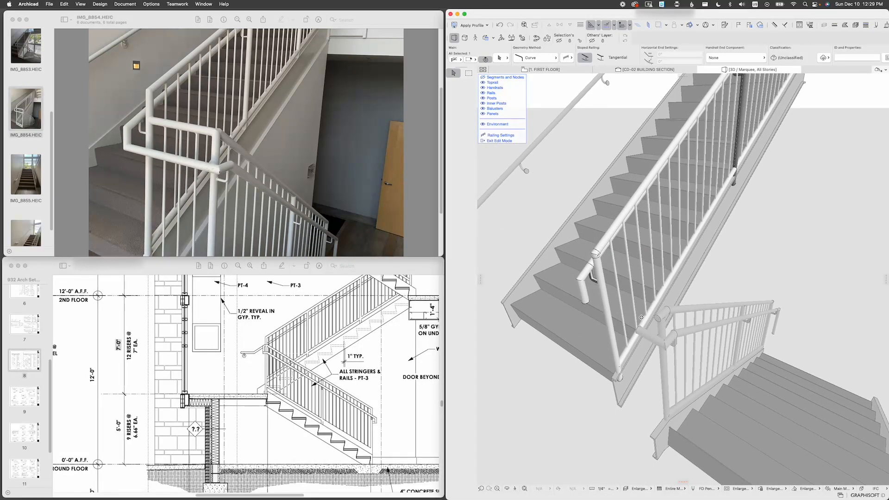
Step: Leave the upper guardrail's edit mode and enter edit mode for the lower guardrail
left_click(653, 342)
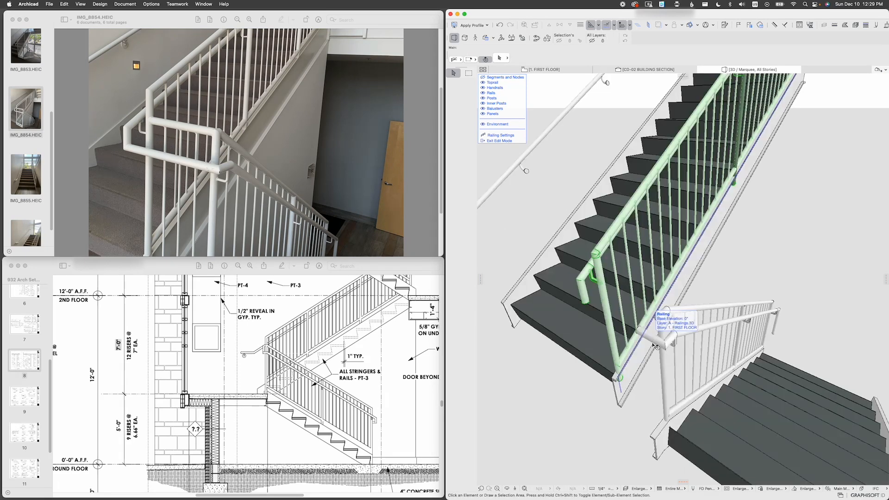
left_click(655, 343)
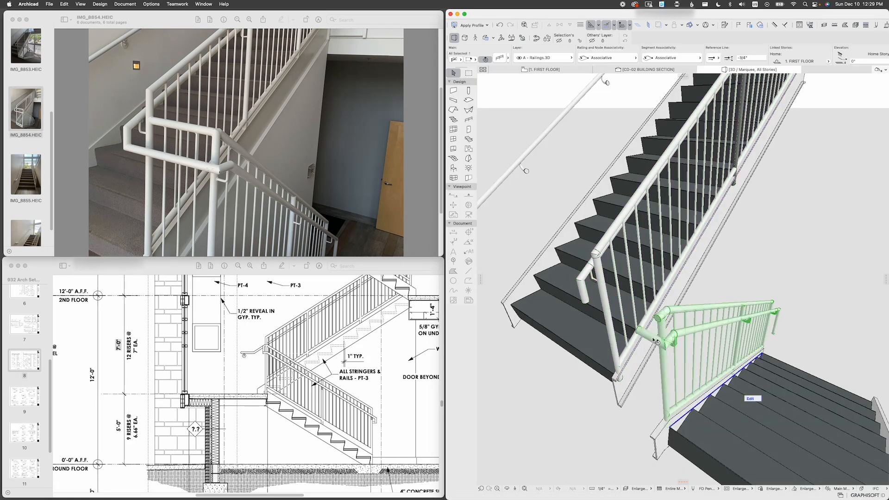
left_click(749, 398)
Step: Stretch the lower guardrail's handrail end across the landing to meet the upper guardrail's handrail end, and leave edit mode
left_click(646, 332)
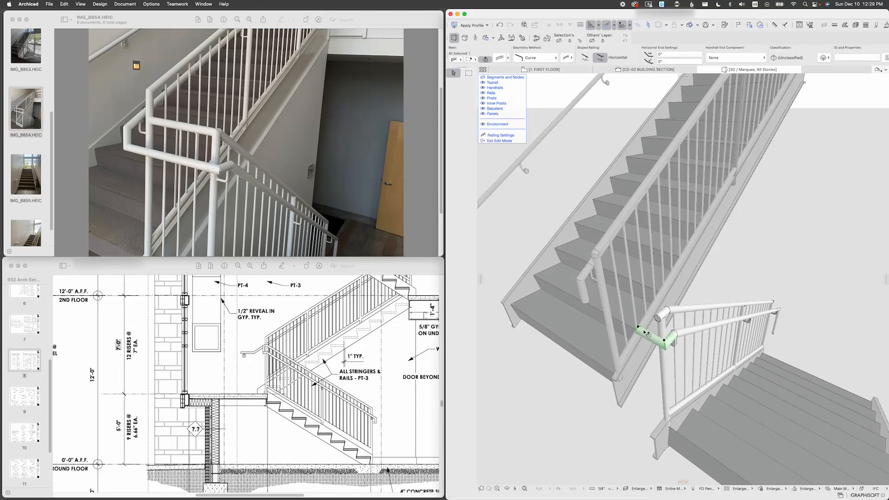
left_click(639, 328)
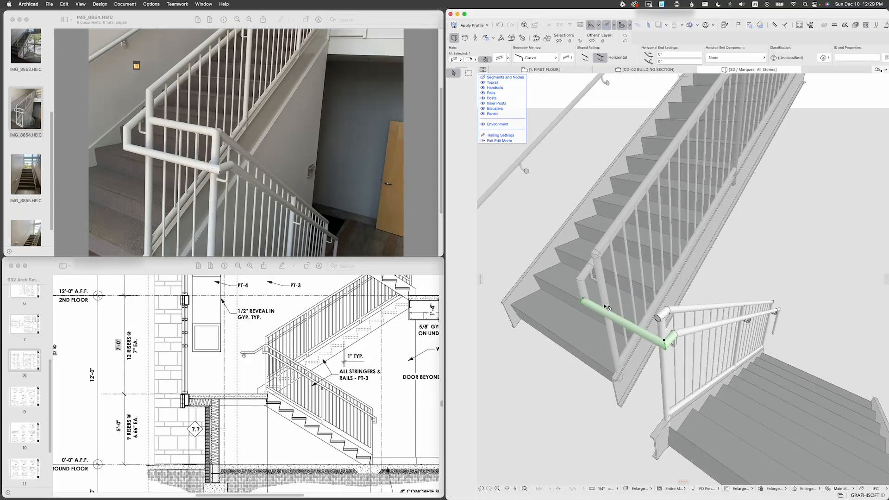
left_click(578, 303)
middle_click_drag(621, 314, 694, 306, "shift")
scroll(699, 308, "up", 10)
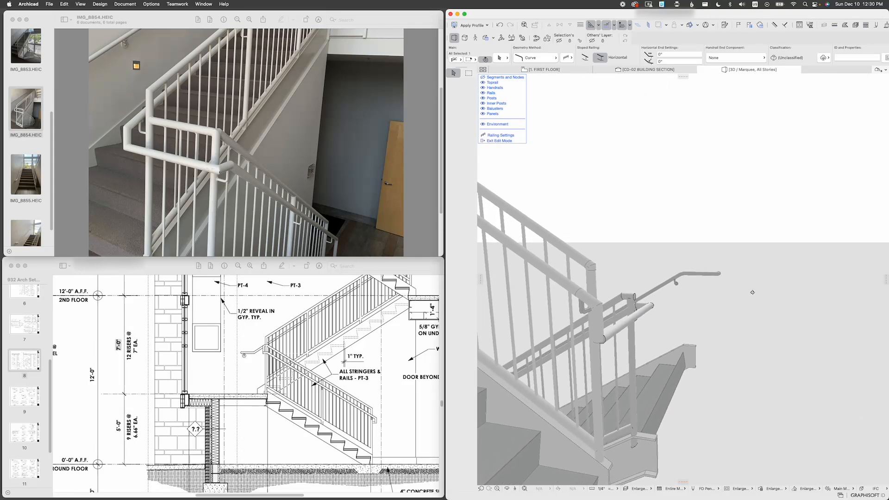
middle_click_drag(773, 249, 598, 296, "shift")
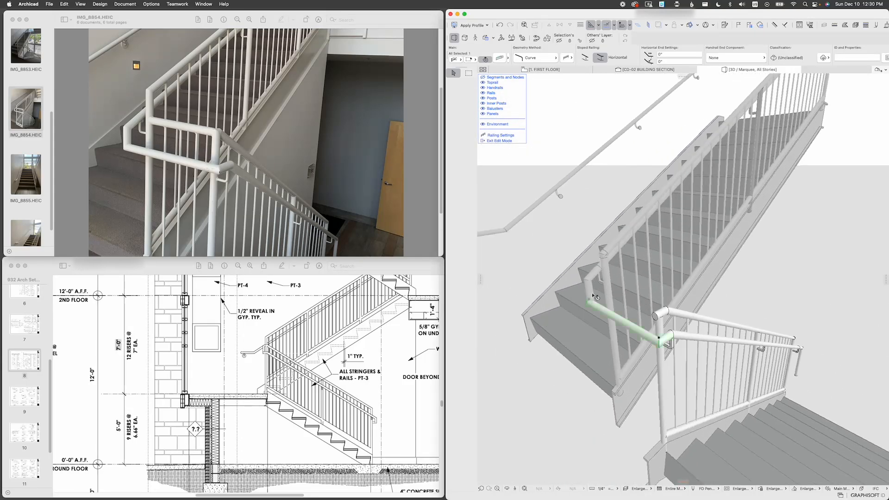
key("Escape")
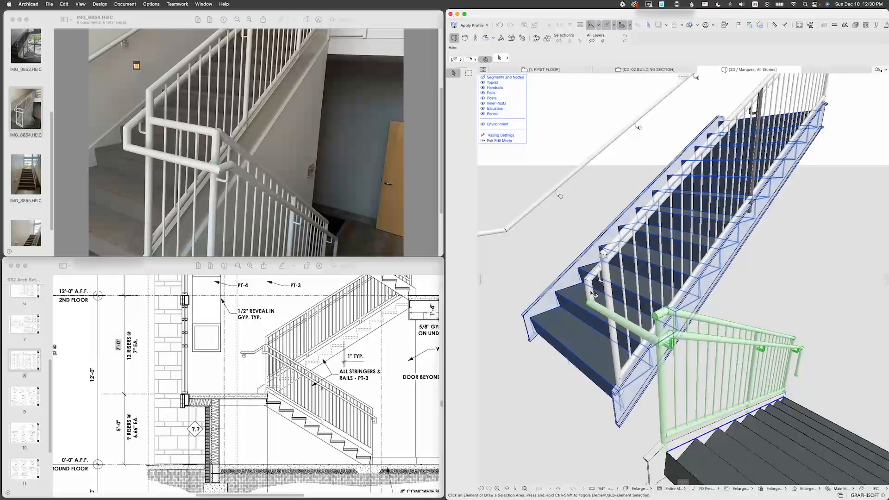
Step: Set the upper guardrail's lower handrail end length before the bend to 4 1/2 inches and leave edit mode
left_click(593, 294)
key("super+shift+e")
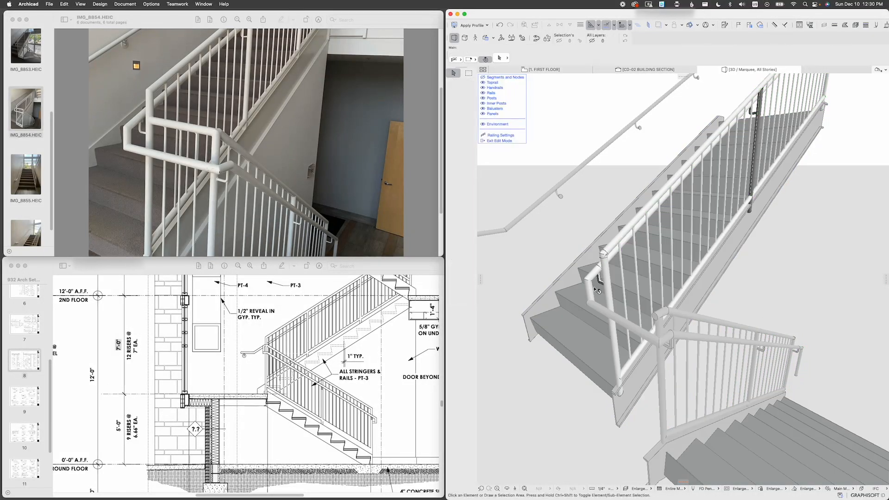
key("super+t")
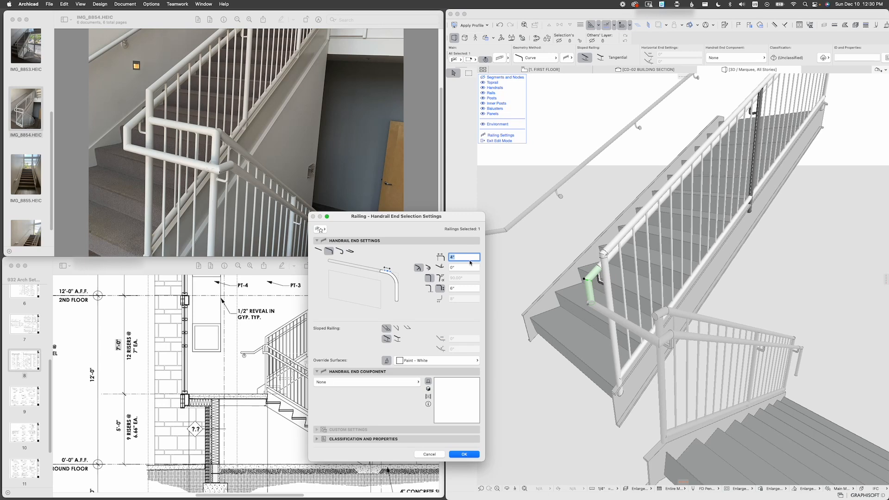
type("4 1/2")
key("Return")
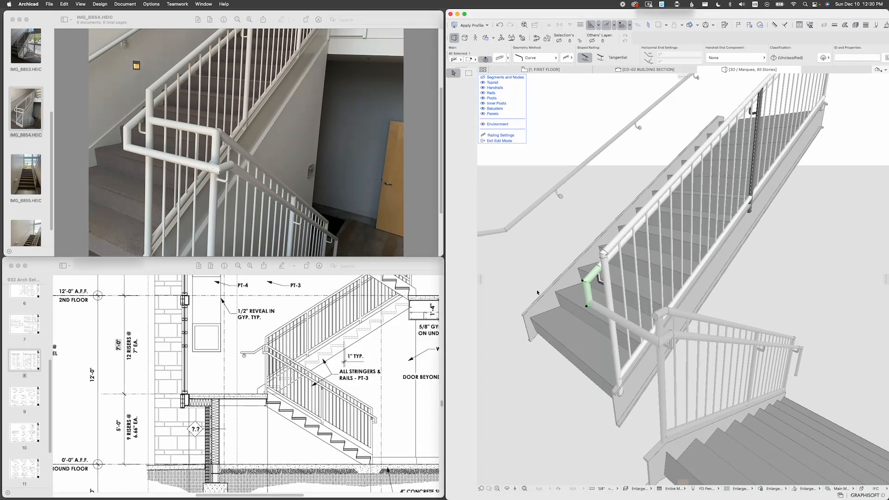
scroll(594, 286, "up", 4)
scroll(594, 286, "down", 3)
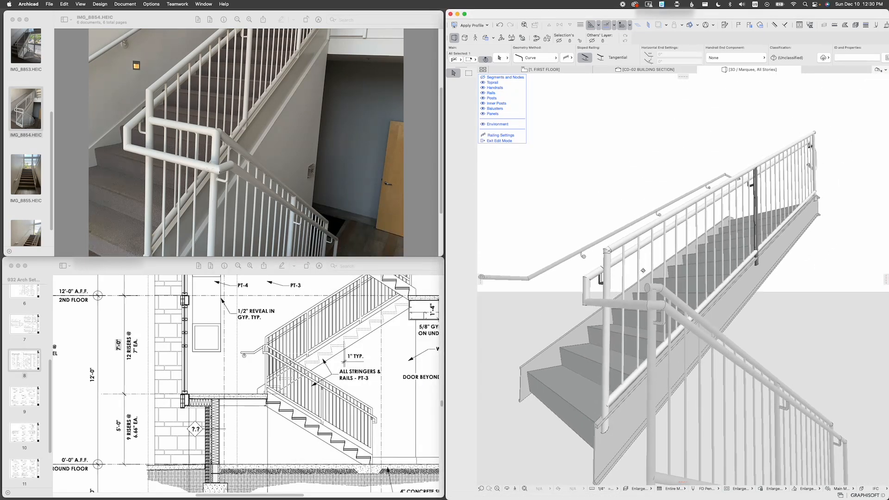
left_click(643, 272)
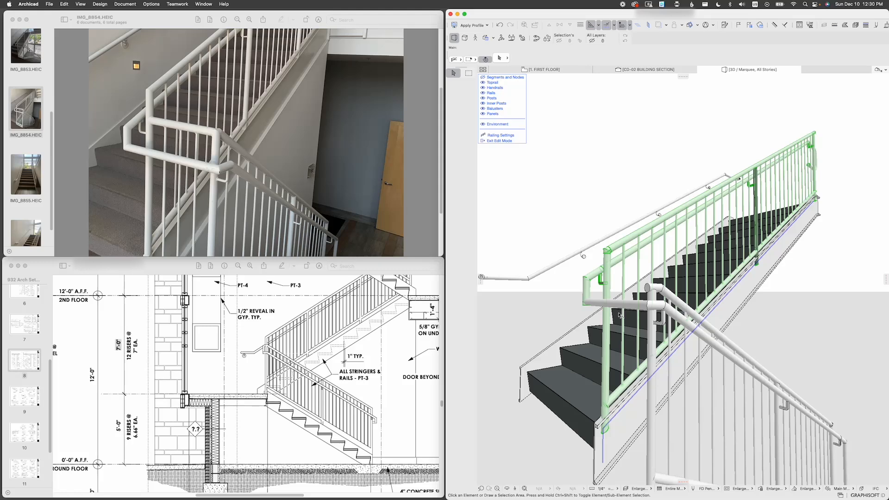
key("Escape")
Step: Reopen the upper guardrail for editing and try the alternative sloped railing options on its lower handrail end
scroll(585, 311, "up", 5)
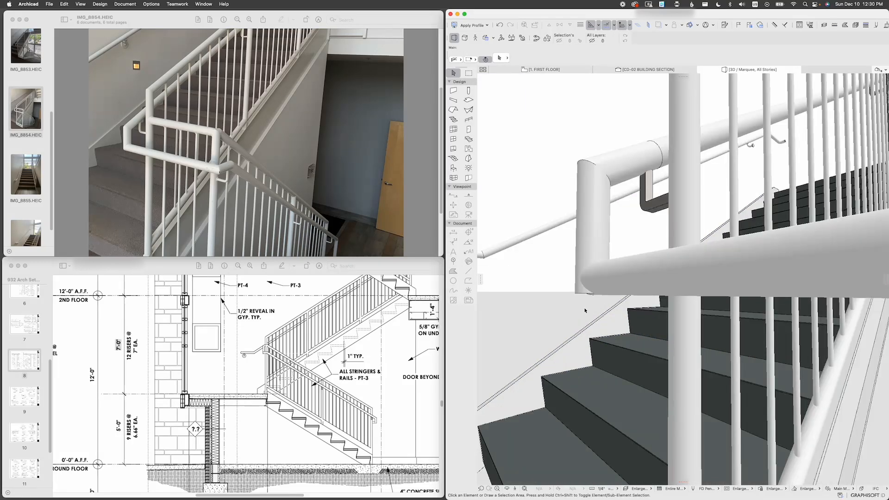
scroll(584, 310, "down", 5)
middle_click_drag(585, 311, 772, 299, "shift")
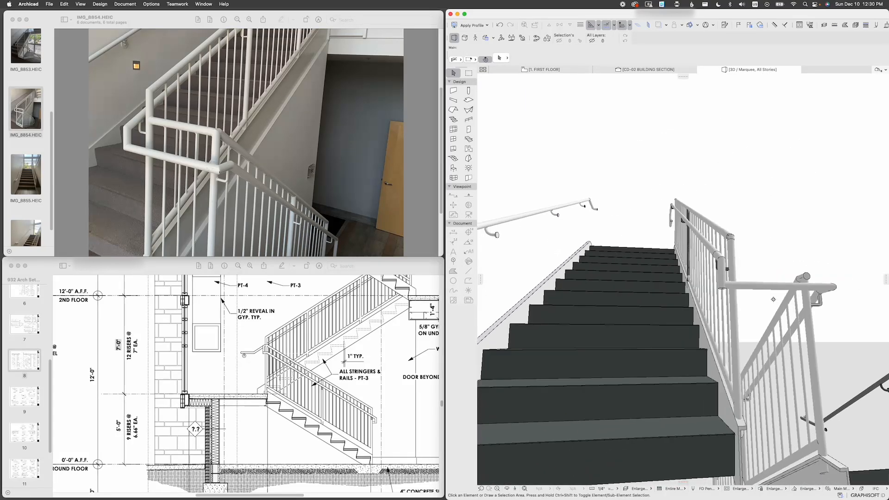
scroll(772, 299, "up", 5)
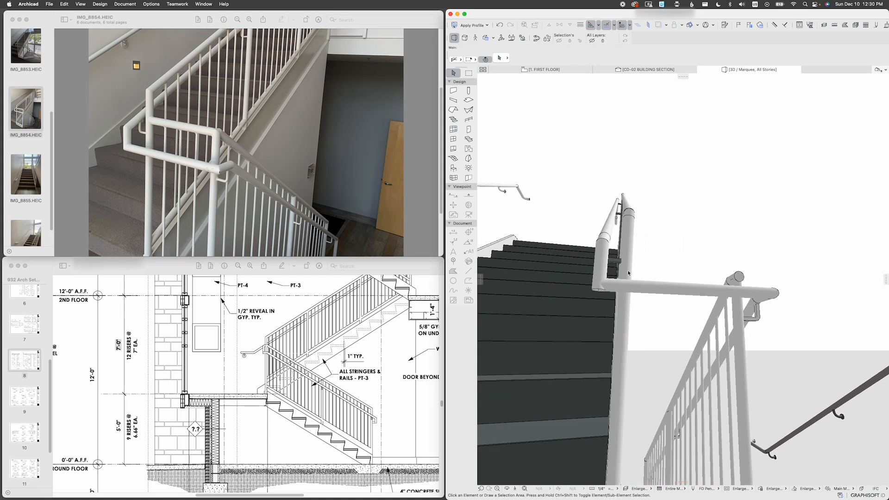
left_click(599, 271)
left_click(630, 415)
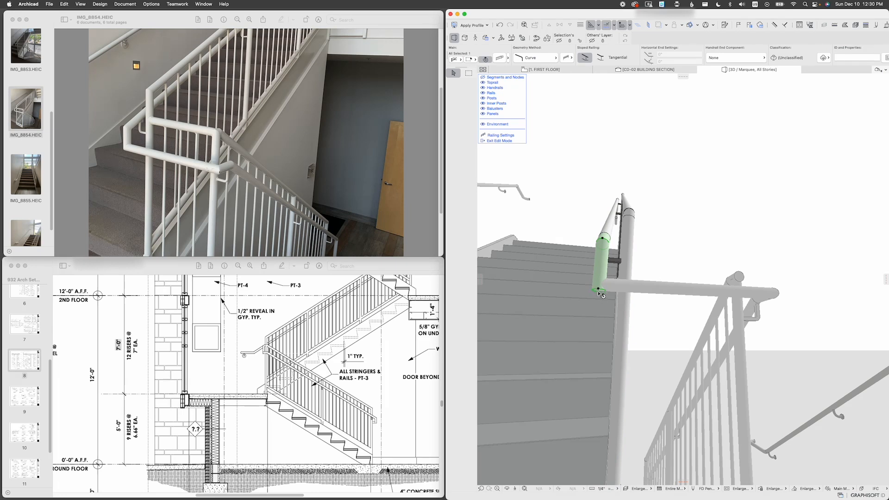
key("super+t")
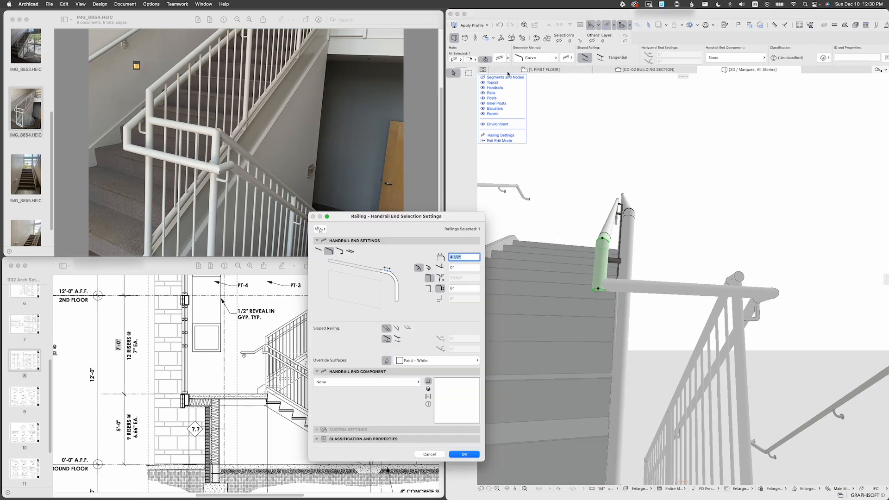
left_click(398, 328)
left_click(464, 454)
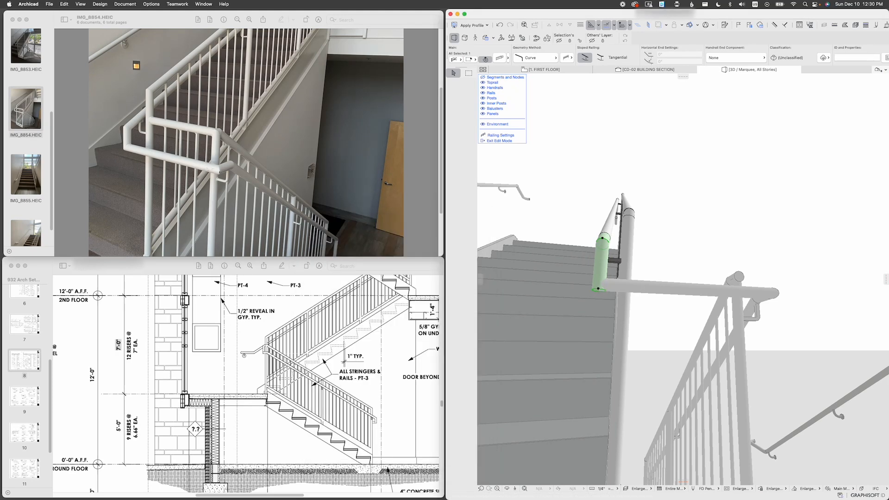
double_click(600, 289)
key("Return")
Step: Return the handrail end's sloped railing setting to the first option and leave the upper guardrail's edit mode
double_click(599, 289)
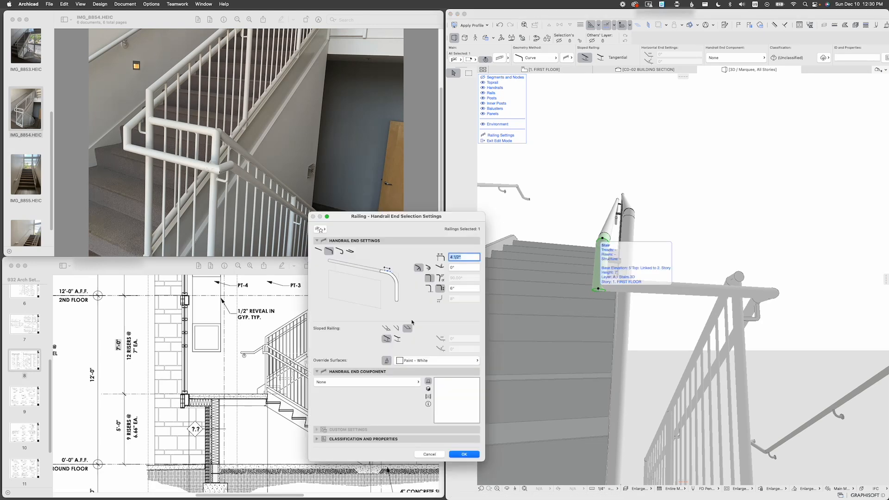
left_click(386, 328)
left_click(465, 454)
mouse_move(597, 290)
middle_mouse_down("shift")
mouse_move(591, 284)
mouse_move(595, 294)
middle_mouse_up("shift")
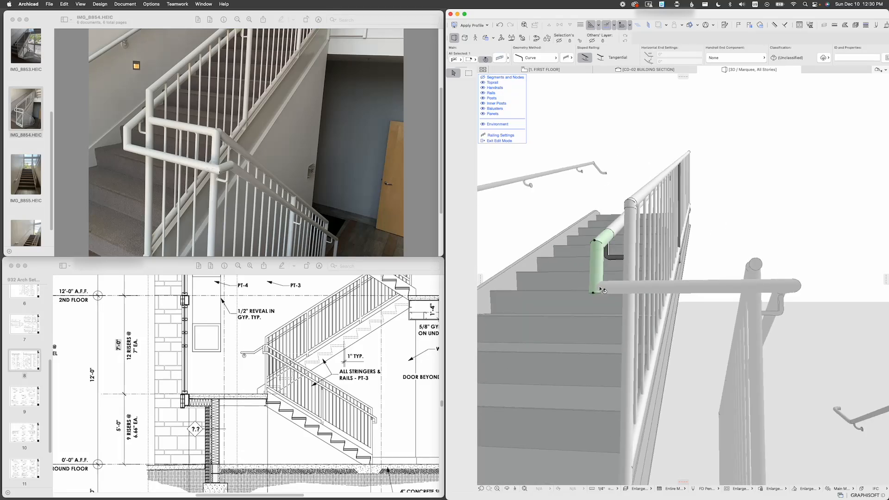
key("Escape")
middle_click_drag(689, 236, 643, 279, "shift")
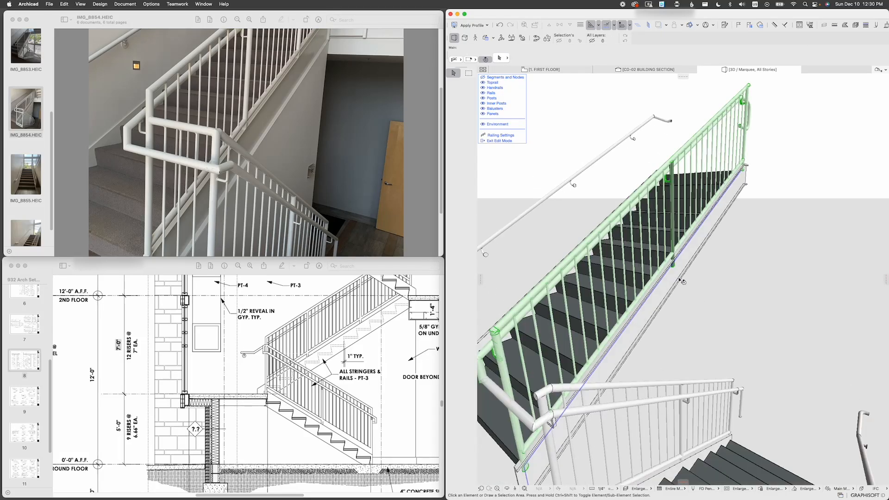
key("Escape")
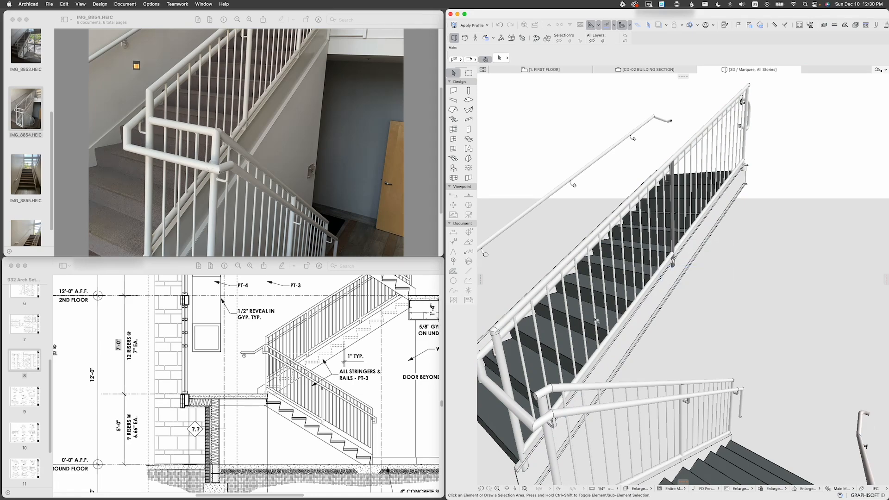
Step: Examine from several angles how the toprails and handrails of both guardrails meet at the landing, compared with the site photo
middle_click_drag(596, 320, 637, 300, "shift")
scroll(592, 307, "up", 8)
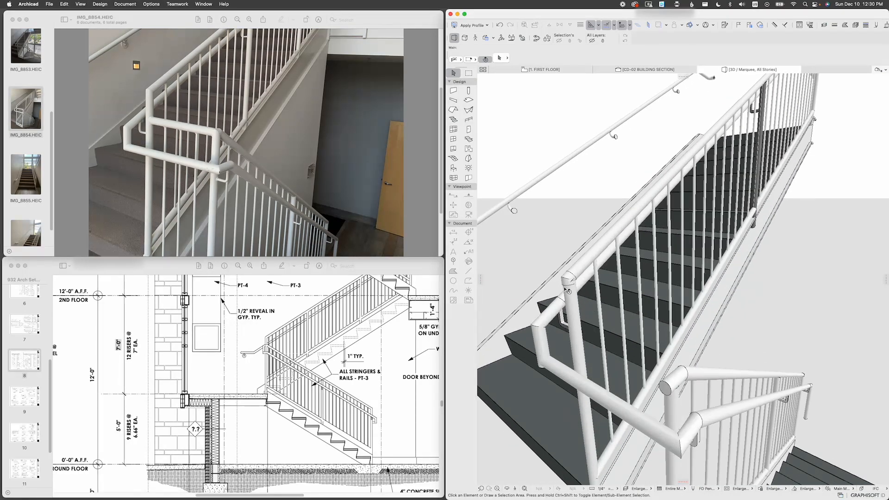
middle_click_drag(567, 290, 591, 137, "shift")
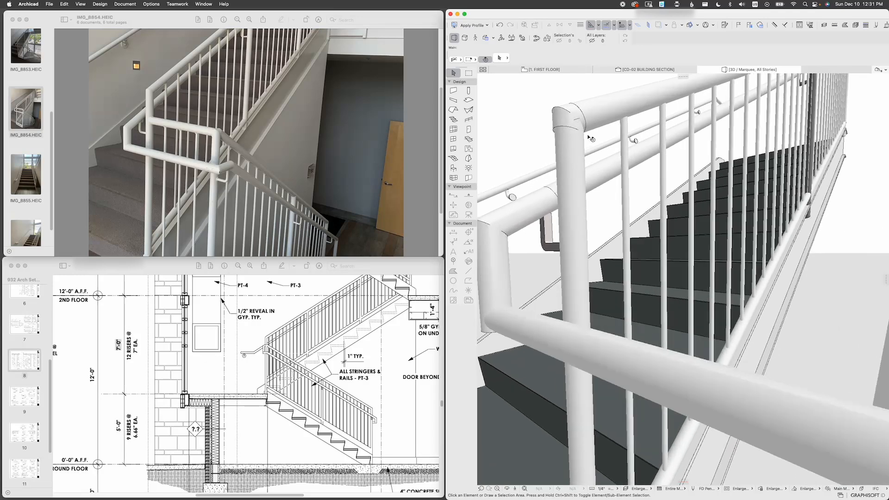
scroll(584, 135, "down", 10)
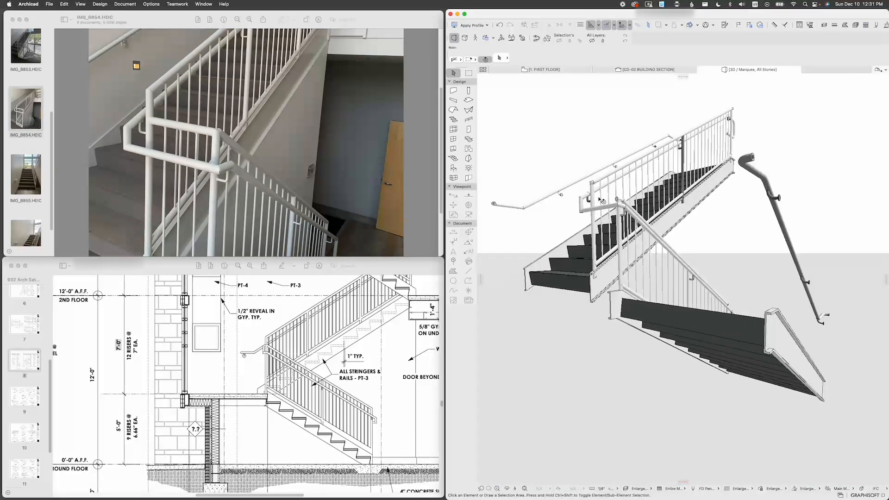
middle_click_drag(598, 251, 613, 277, "shift")
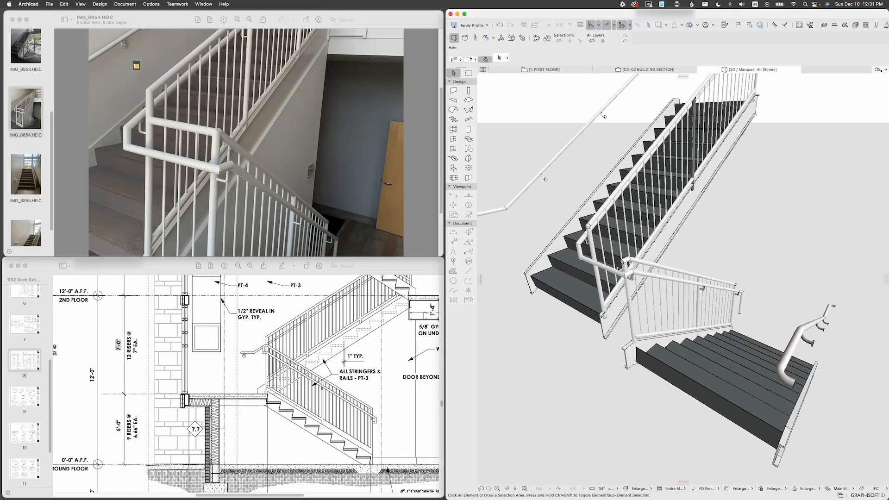
scroll(619, 268, "up", 5)
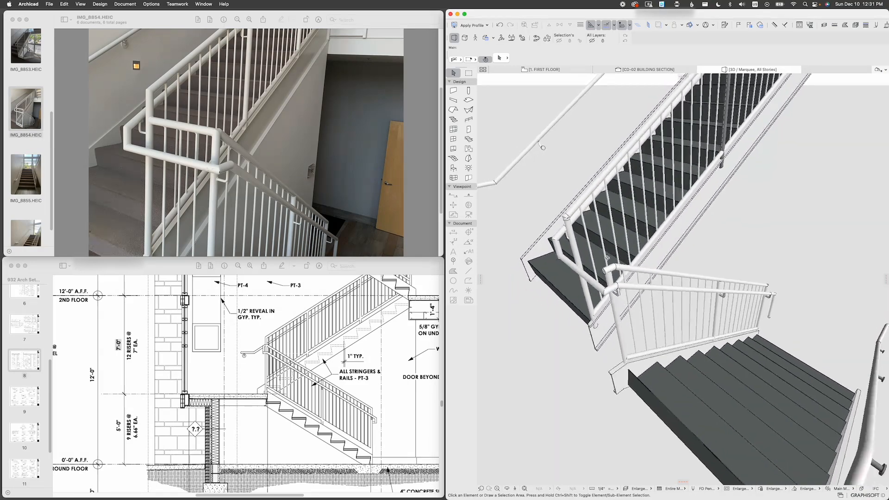
middle_click_drag(607, 258, 668, 251, "shift")
left_click(670, 252)
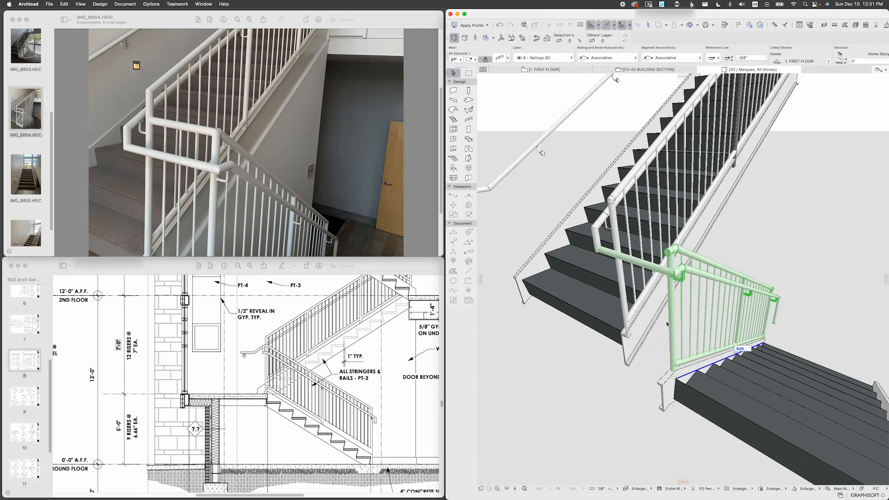
key("Escape")
scroll(633, 307, "down", 5)
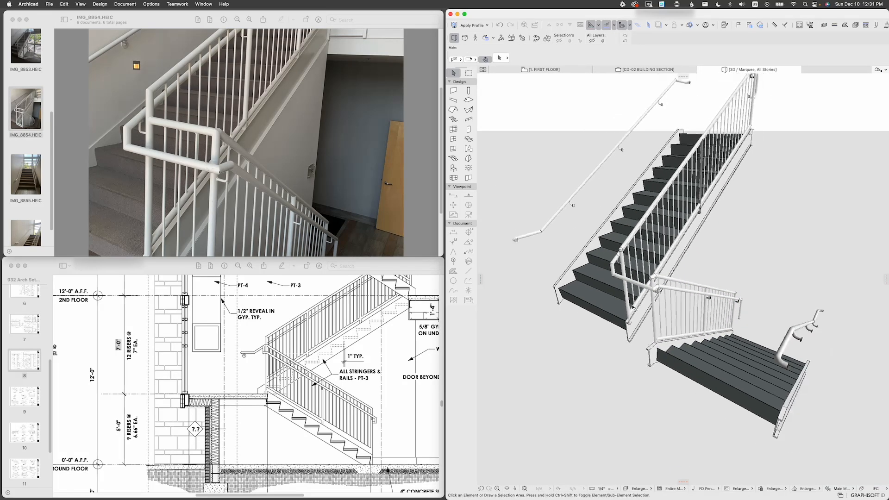
Step: Show all elements of the model in 3D, starting from the first floor plan
left_click(542, 69)
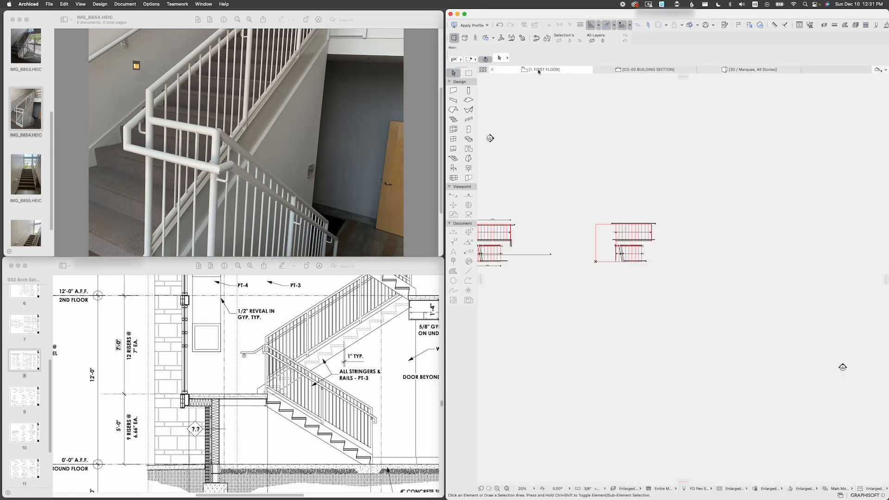
right_click(690, 169)
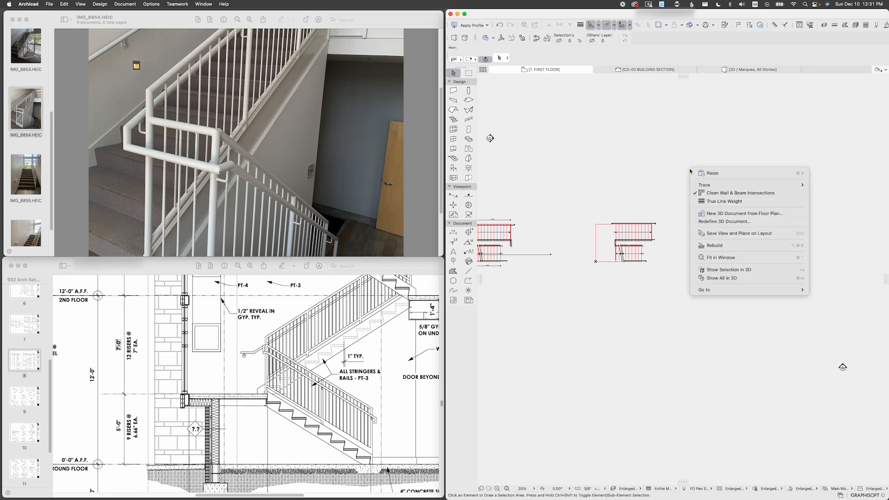
left_click(738, 272)
middle_click_drag(735, 273, 715, 274, "shift")
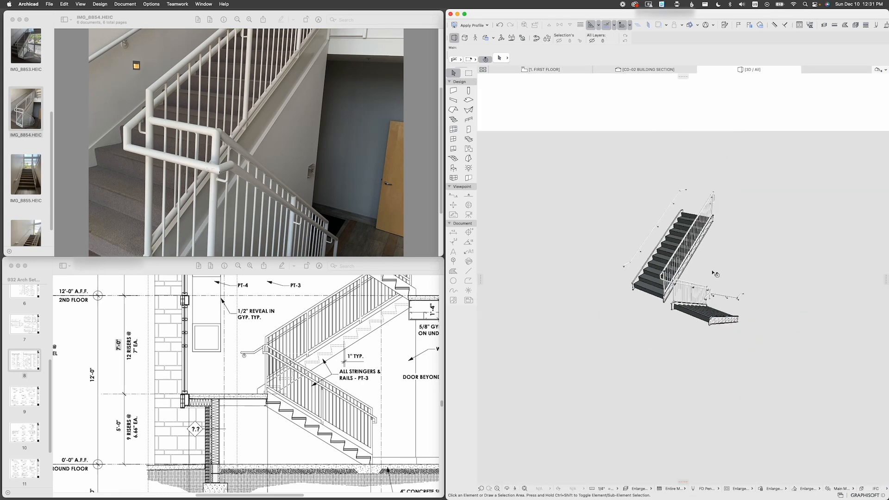
scroll(715, 274, "down", 6)
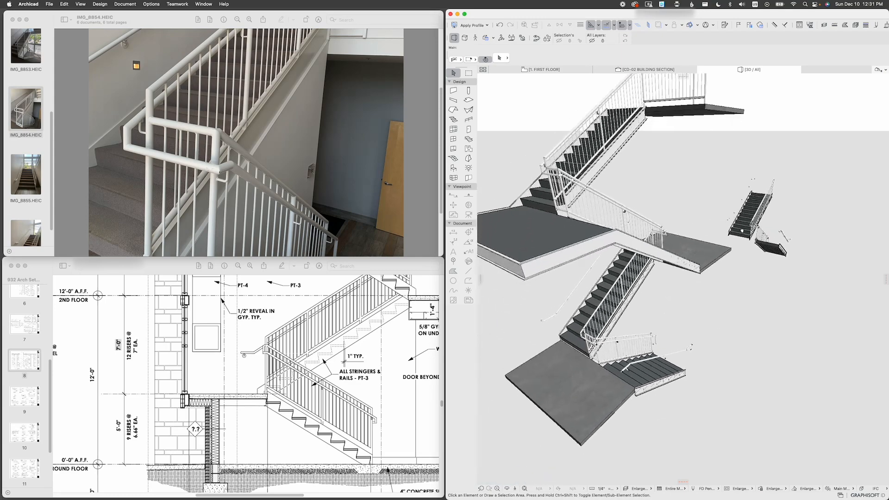
Step: Select the continuous guardrail of the stair with the landing slab, where its two flights meet
scroll(742, 230, "up", 5)
left_click(662, 301)
scroll(655, 305, "up", 3)
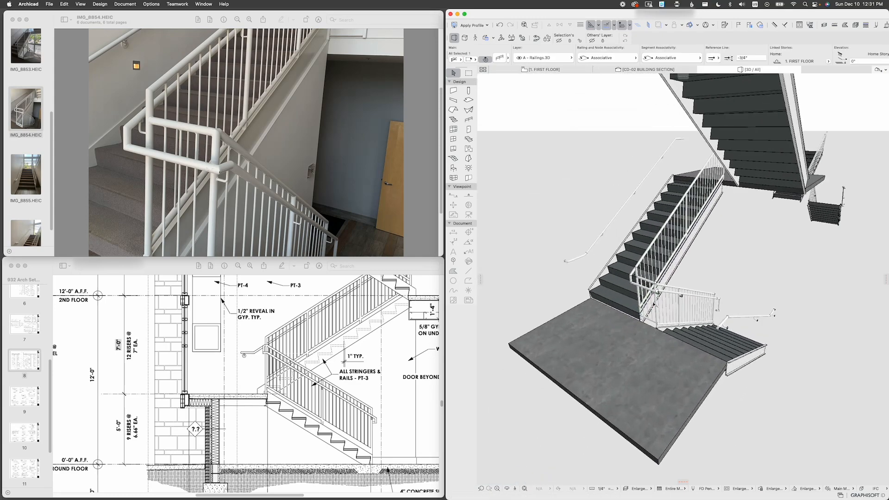
scroll(659, 300, "up", 4)
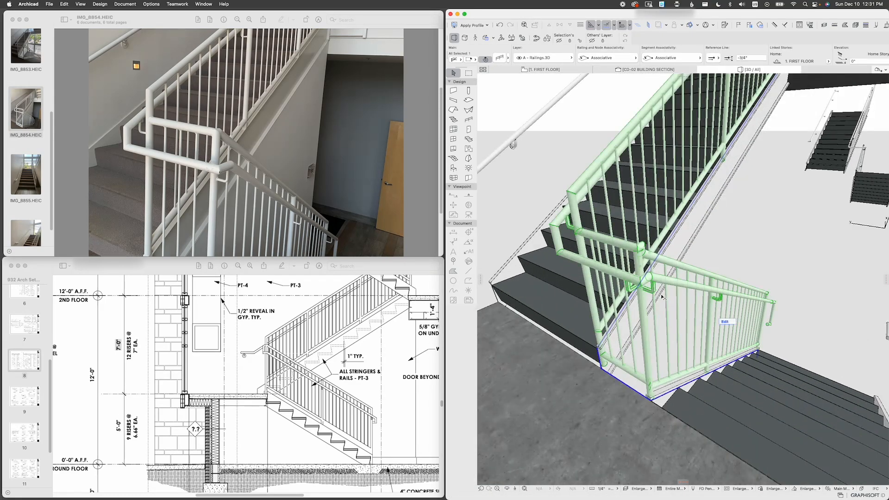
Step: Examine the continuous guardrail around the landing from several angles, compare it with the site photo, and deselect it
middle_click_drag(662, 296, 766, 369, "shift")
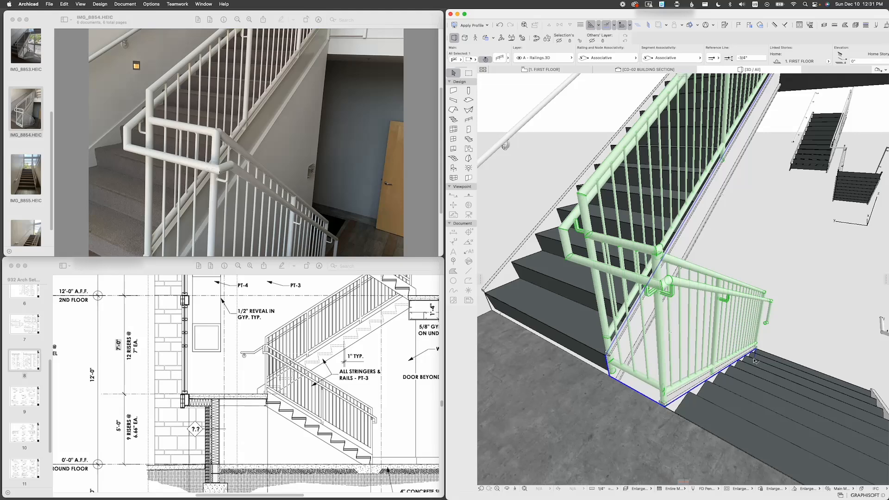
scroll(754, 360, "down", 3)
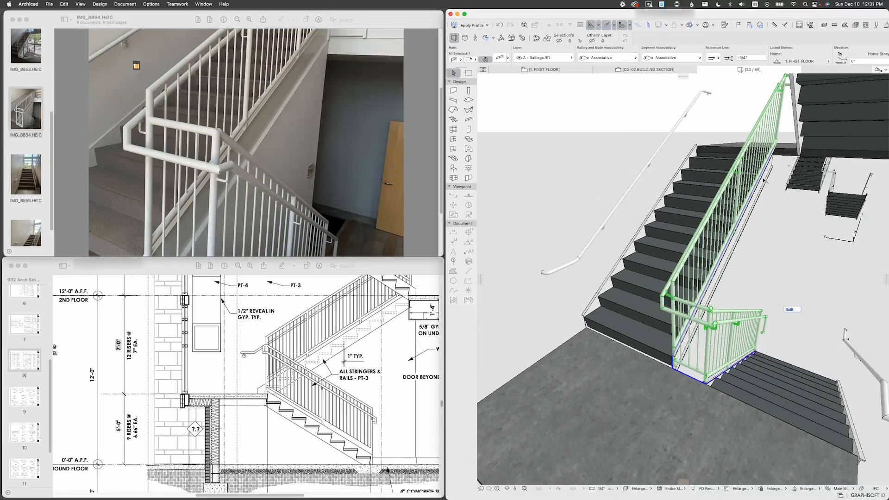
middle_click_drag(766, 253, 755, 251, "shift")
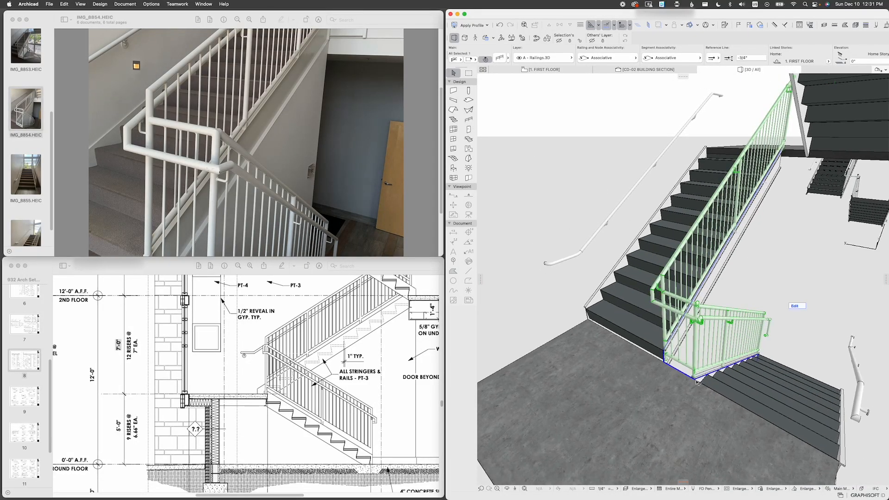
scroll(677, 349, "up", 2)
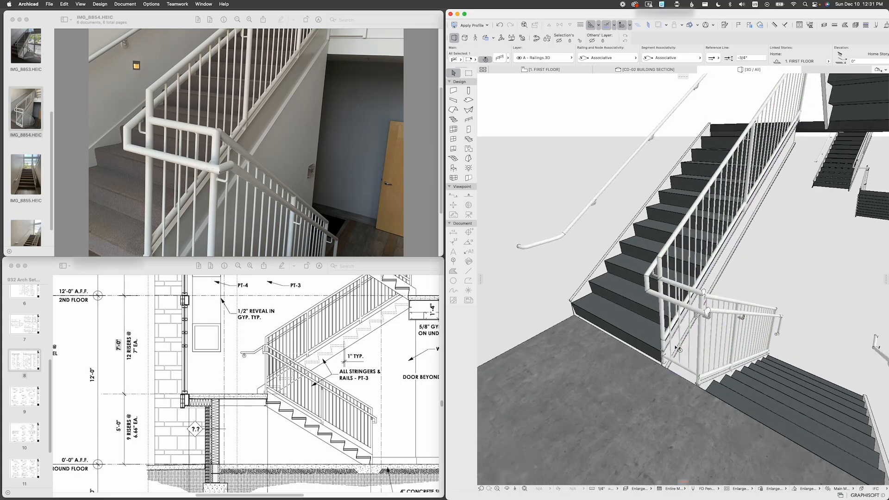
scroll(701, 300, "up", 5)
middle_click_drag(701, 301, 648, 257, "shift")
key("Escape")
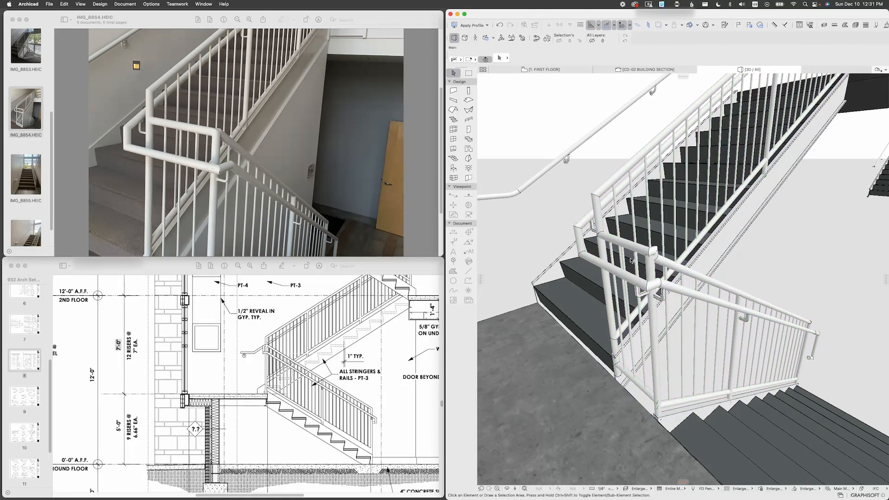
scroll(652, 252, "down", 8)
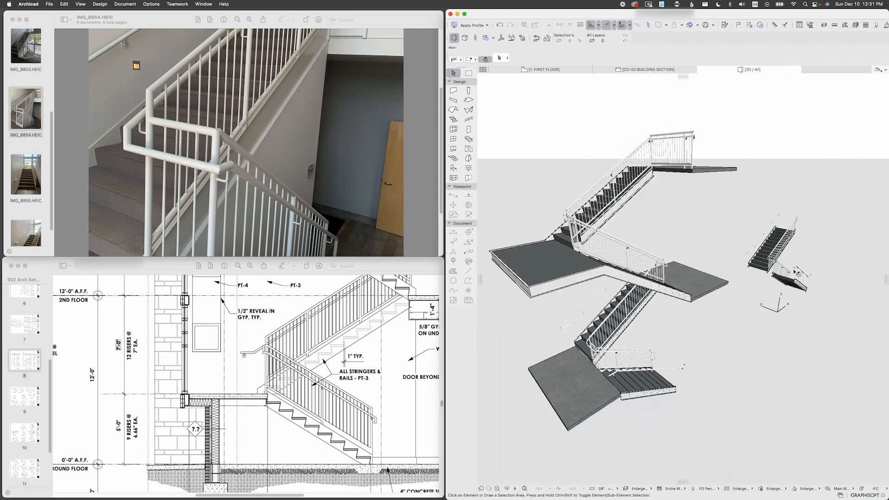
Step: Examine the gap between the upper and lower guardrails of the stair without a landing slab, in 3D and in the first floor plan
scroll(793, 269, "up", 5)
scroll(795, 268, "up", 3)
scroll(795, 267, "up", 5)
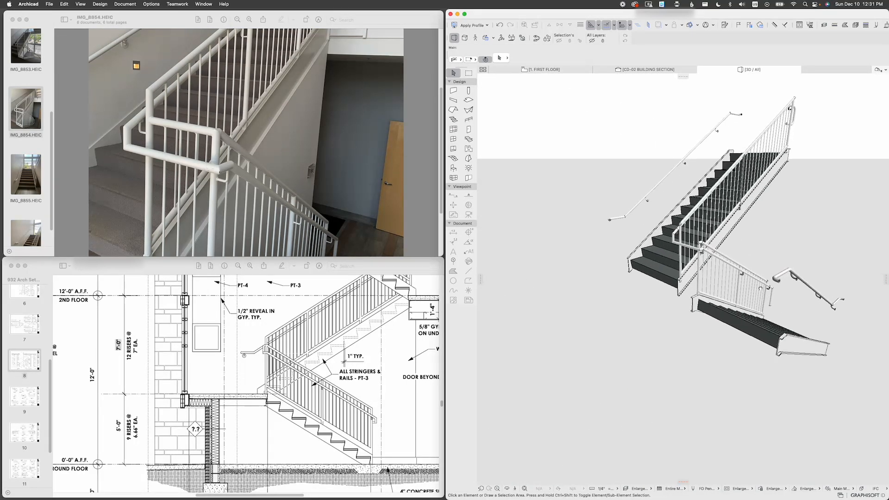
scroll(707, 313, "up", 5)
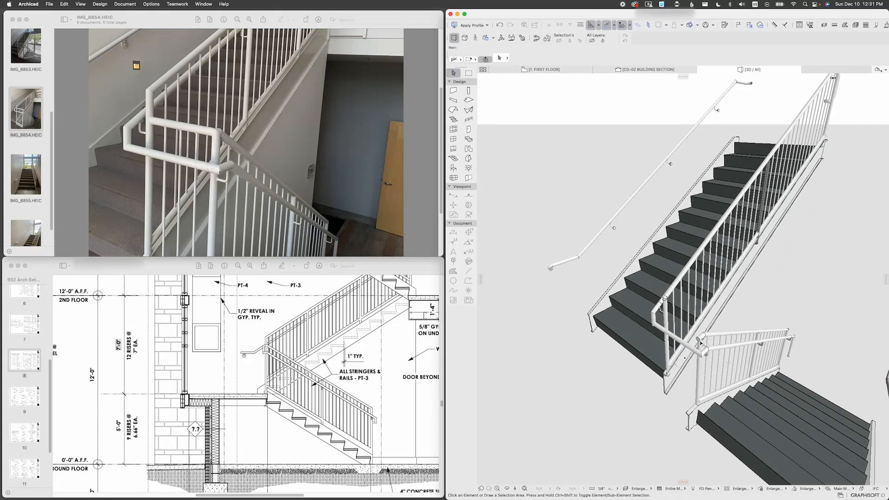
left_click(701, 341)
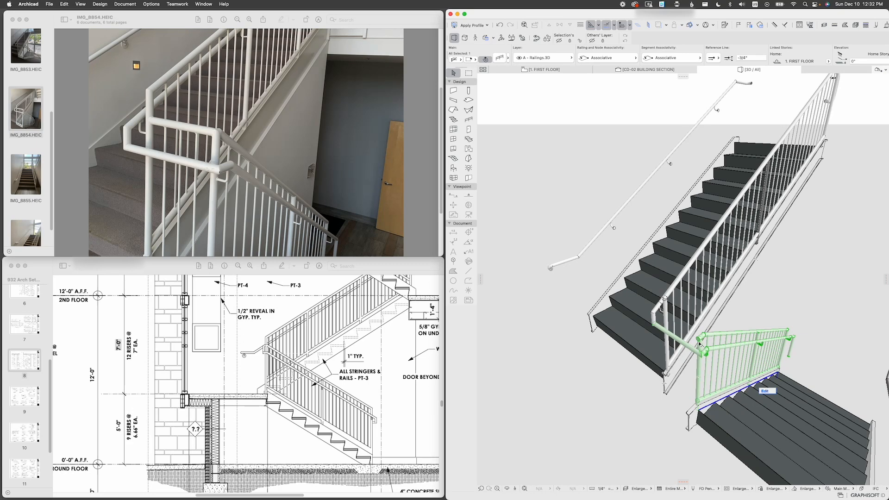
middle_click_drag(661, 376, 737, 298, "shift")
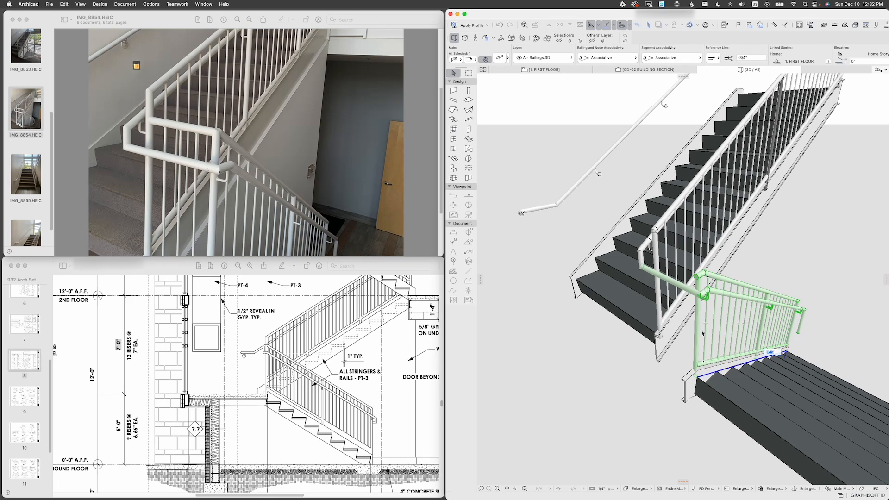
key("Escape")
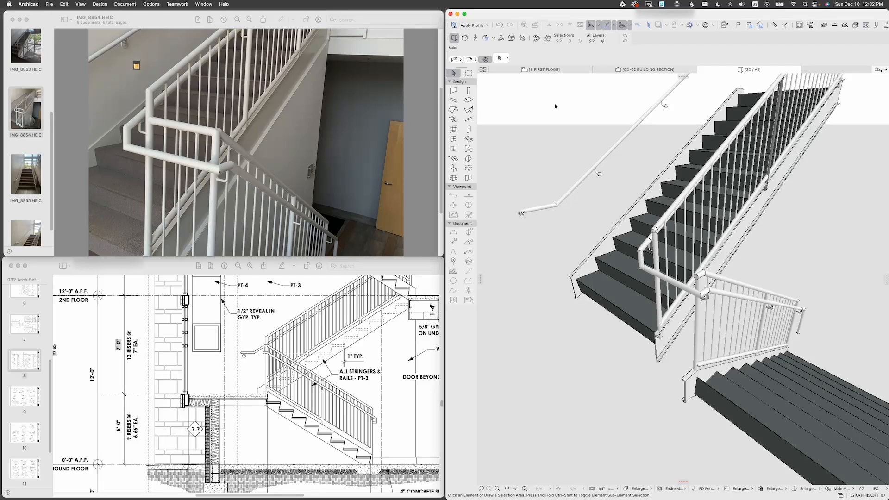
left_click(544, 70)
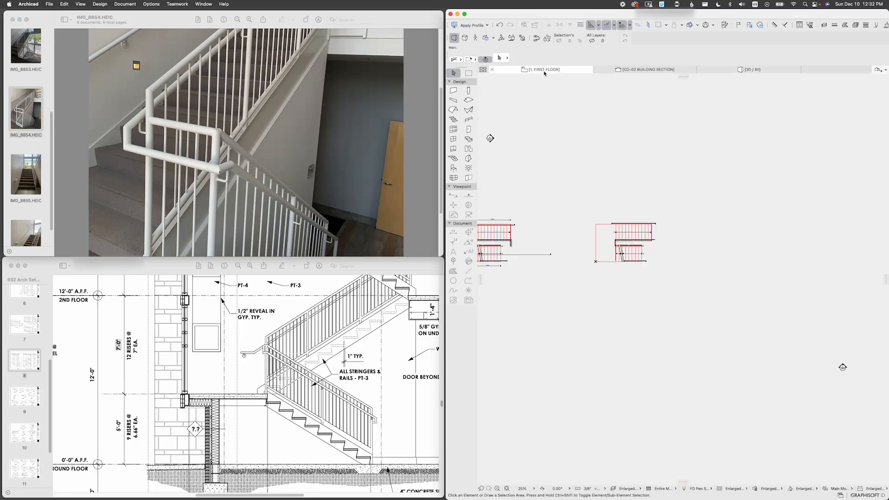
scroll(626, 256, "up", 10)
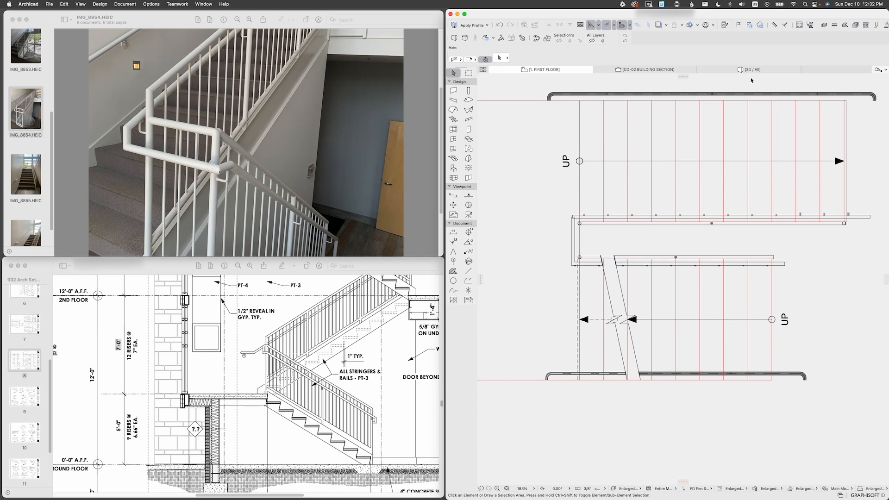
key("F3")
middle_click_drag(686, 292, 713, 310, "shift")
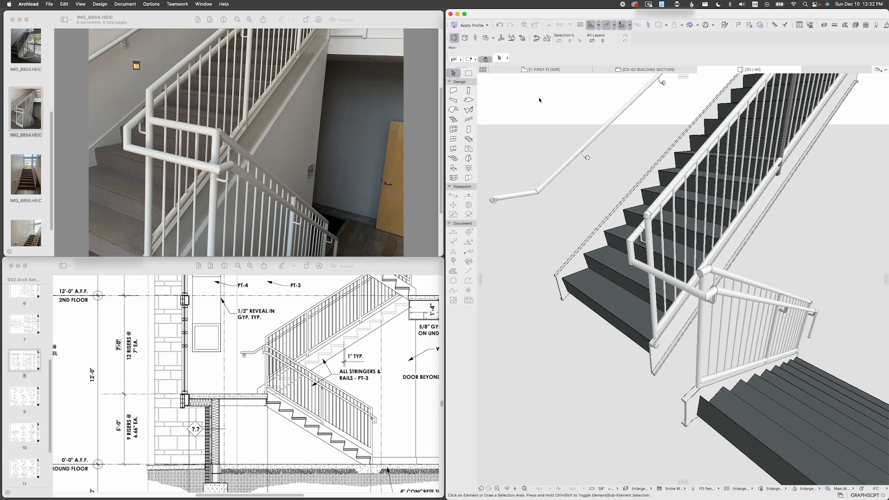
Step: In the first floor plan, extend the lower flight's guardrail with a straight segment across the landing to the start of the upper guardrail
left_click(537, 70)
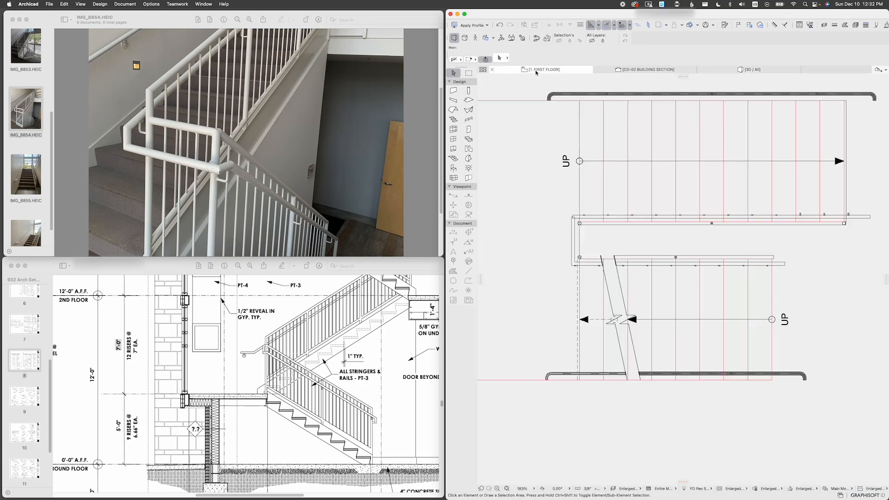
left_click(588, 264)
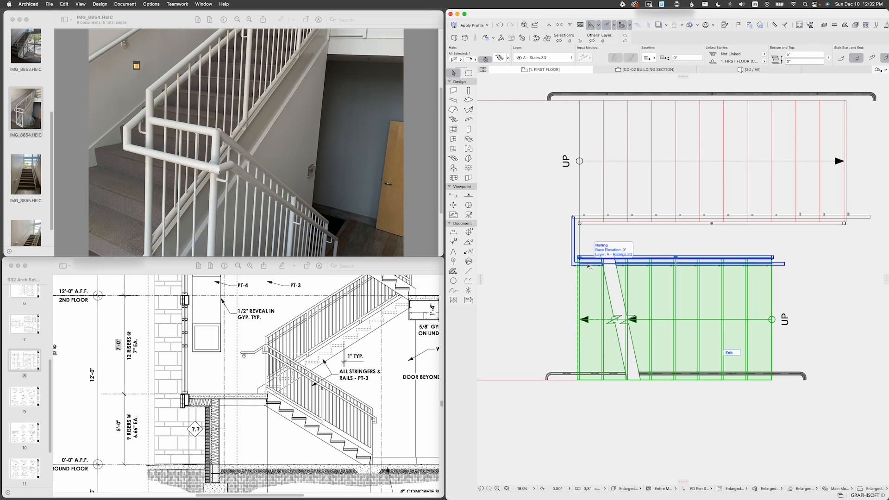
scroll(589, 266, "up", 2)
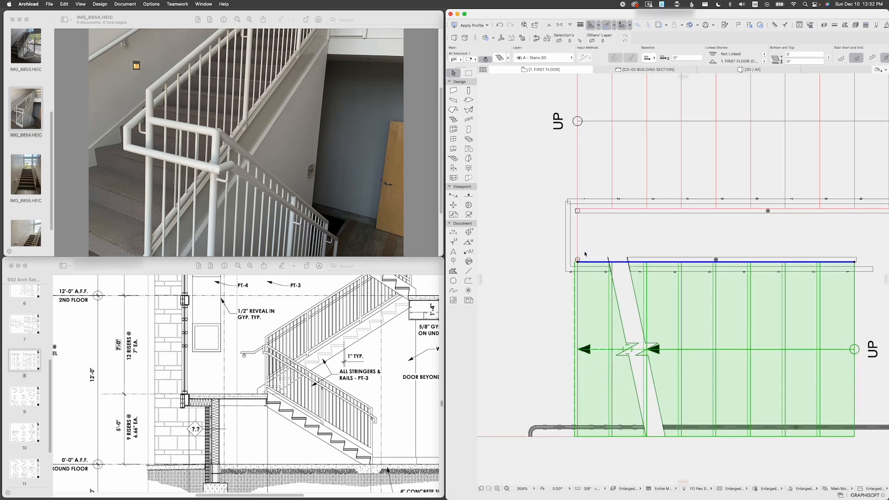
key("Escape")
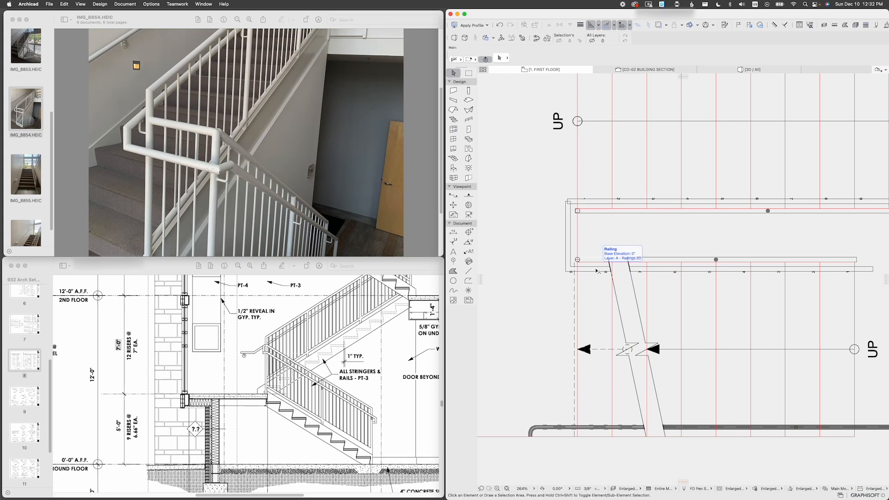
left_click(597, 272)
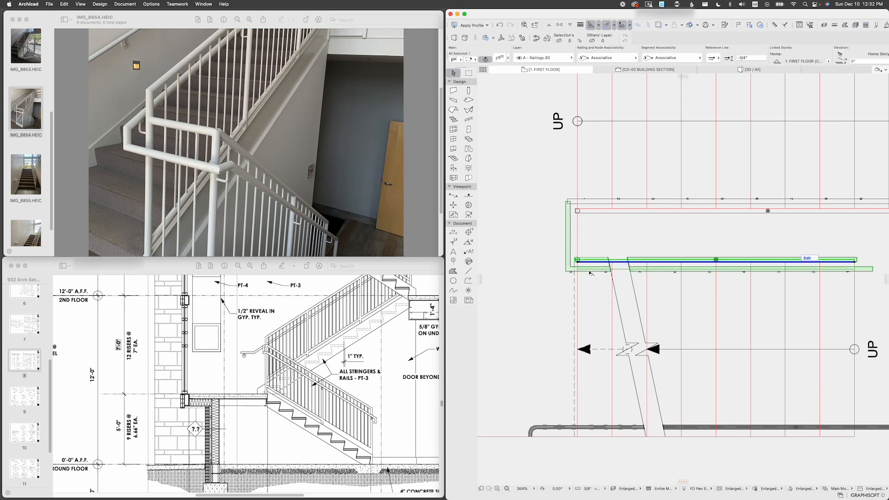
scroll(583, 261, "up", 1)
scroll(583, 260, "up", 2)
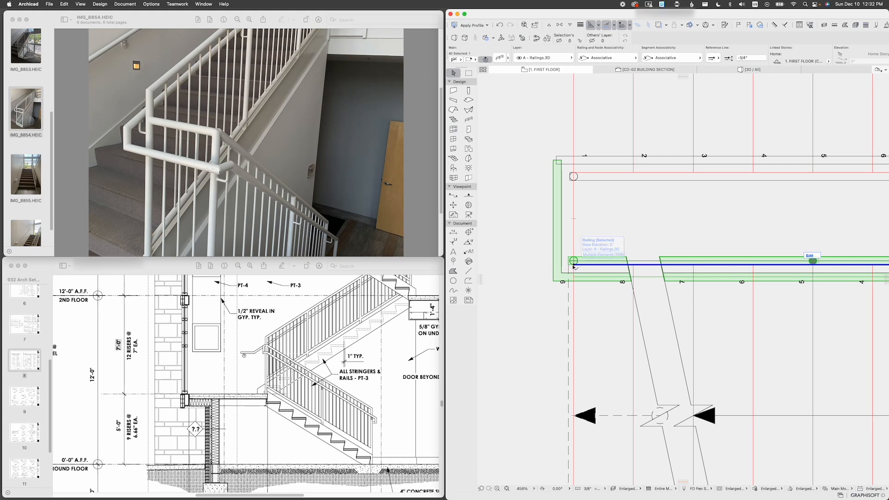
left_click(574, 266)
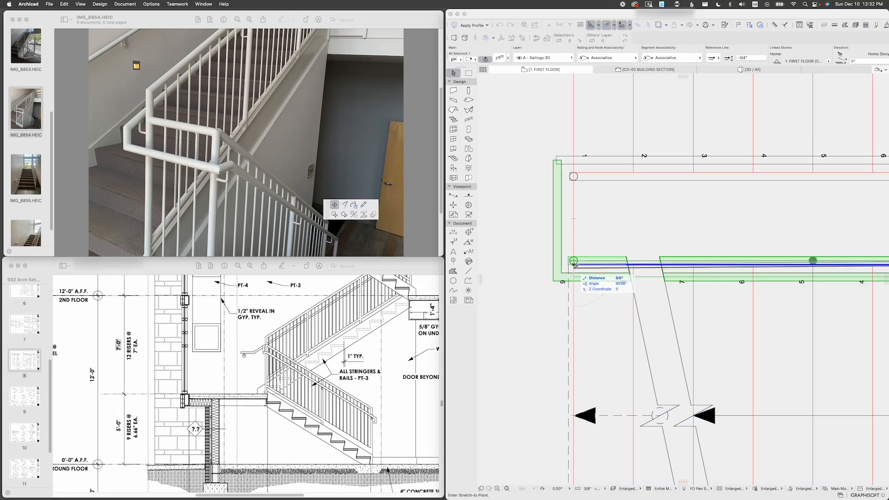
left_click(364, 206)
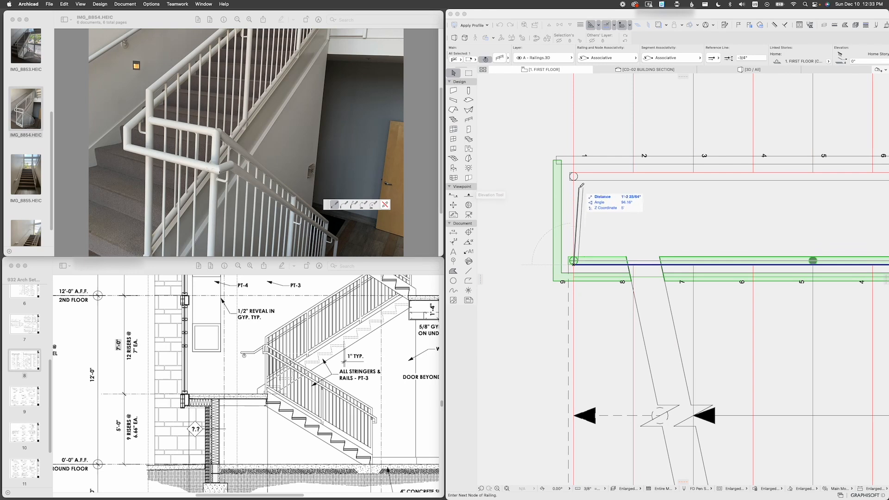
scroll(582, 187, "down", 3)
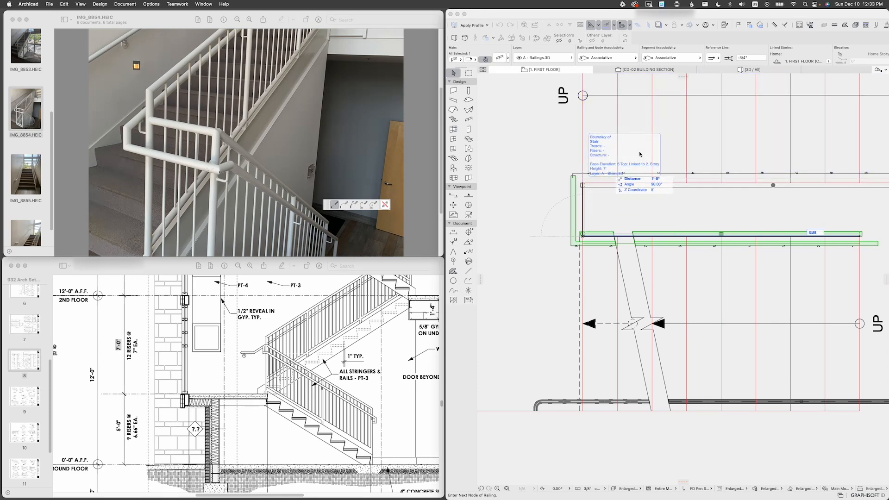
middle_click_drag(645, 153, 608, 238)
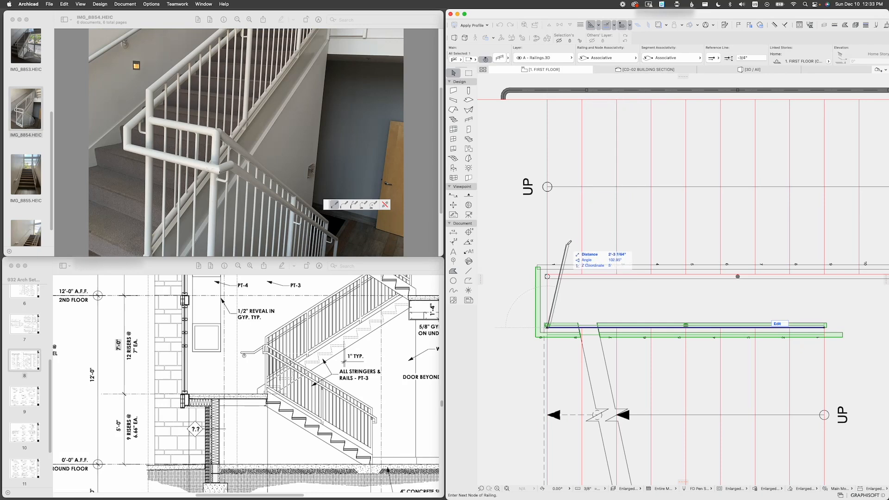
left_click(548, 274)
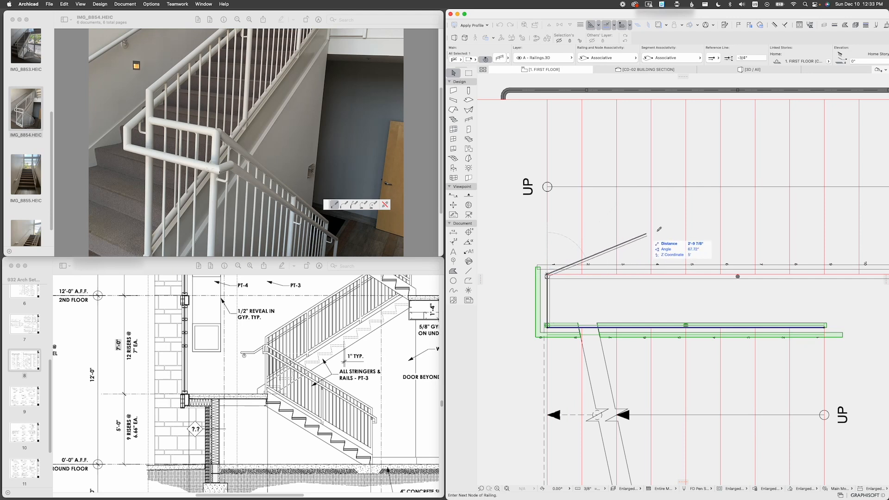
scroll(546, 276, "up", 3)
scroll(546, 277, "up", 2)
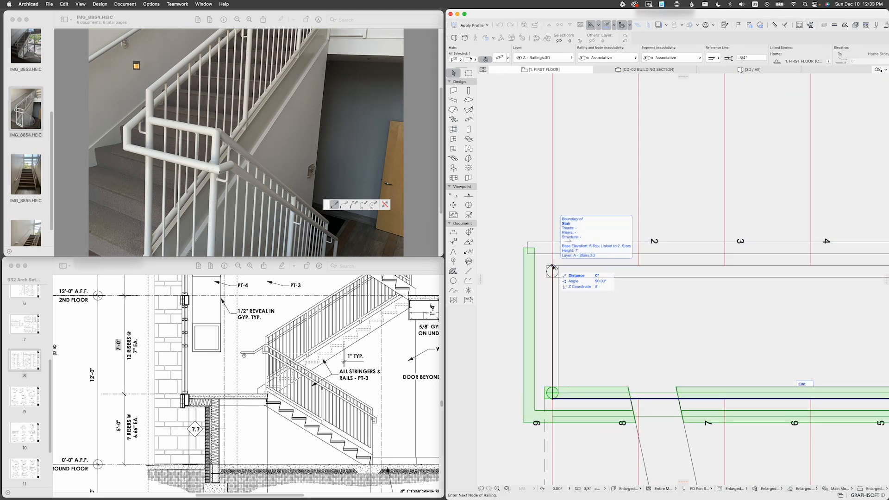
left_click(555, 264)
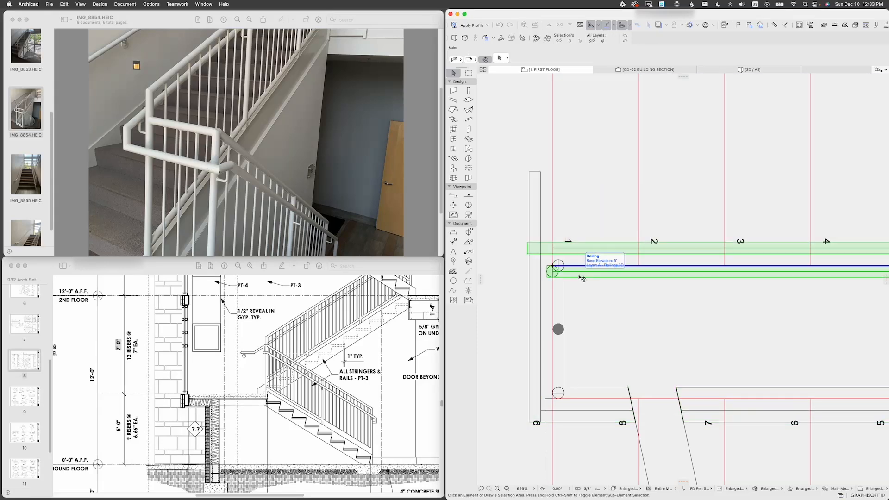
Step: Edit the extended lower guardrail in 3D and change its handrail end at the upper flight from a full return to Extension
scroll(555, 272, "up", 3)
scroll(555, 273, "down", 4)
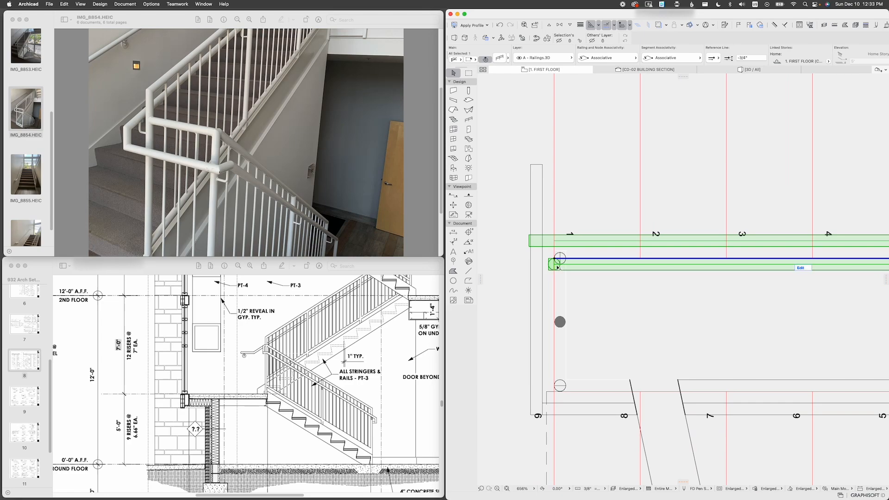
left_click(751, 70)
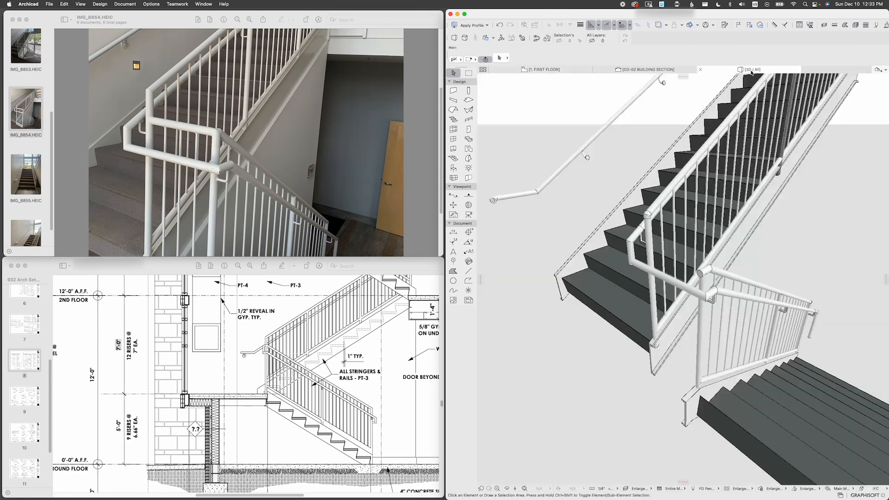
middle_click_drag(665, 240, 783, 361, "shift")
left_click(646, 282)
left_click(754, 359)
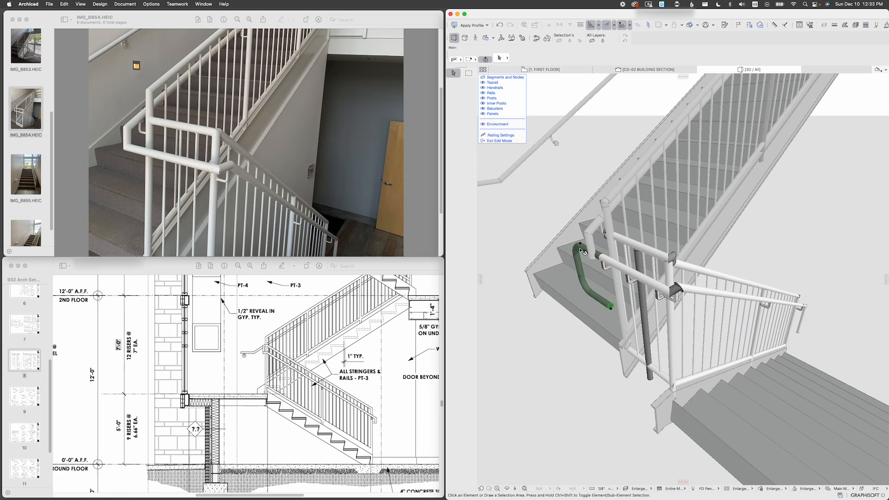
left_click(501, 57)
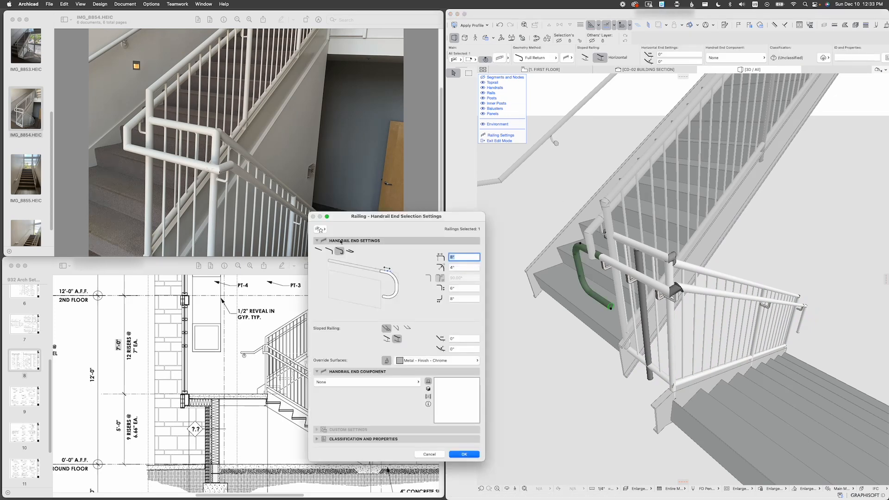
left_click(318, 250)
key("Return")
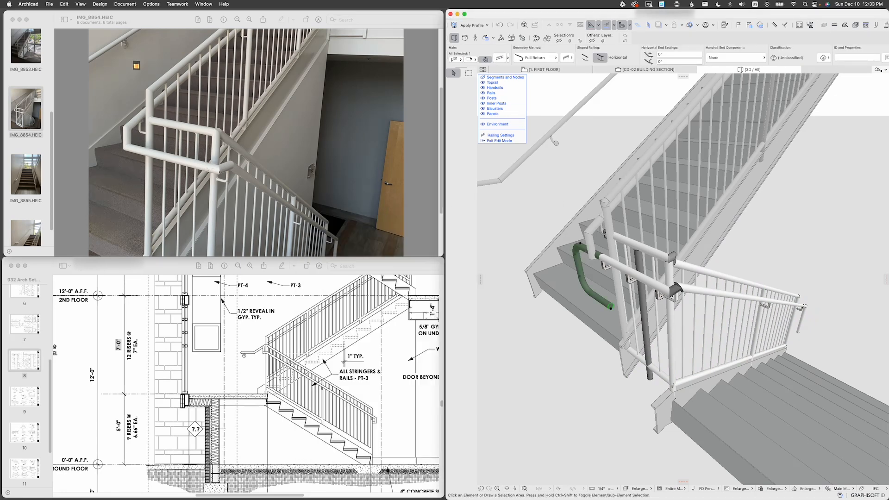
Step: Override the surface of the dark inner post in the lower guardrail's landing segment with Paint - White
mouse_move(648, 259)
middle_mouse_down("shift")
mouse_move(680, 228)
mouse_move(642, 267)
middle_mouse_up("shift")
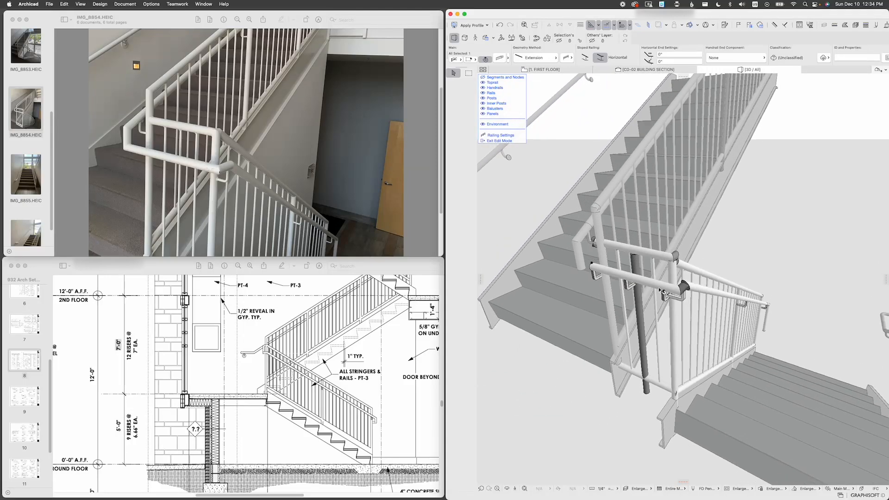
double_click(638, 266)
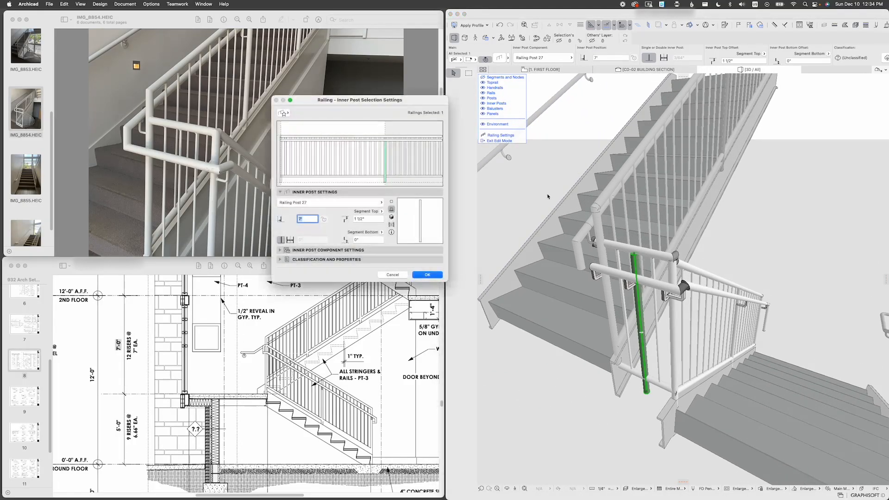
left_click(368, 250)
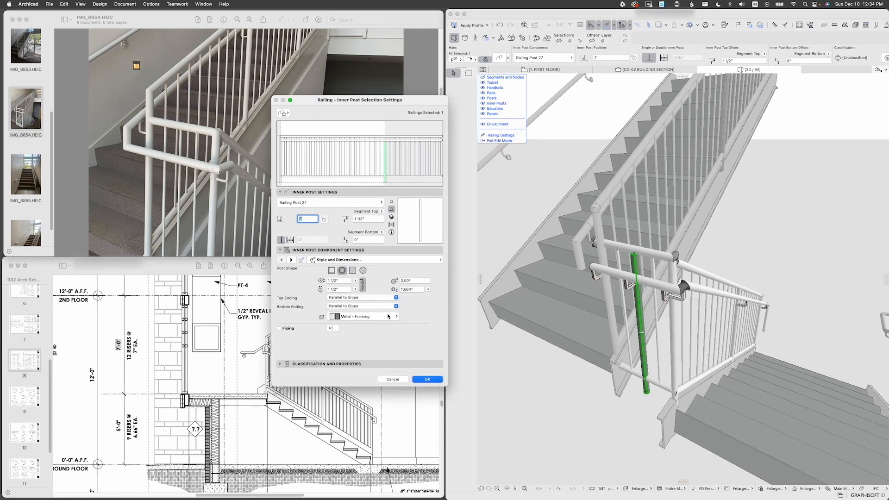
left_click(440, 260)
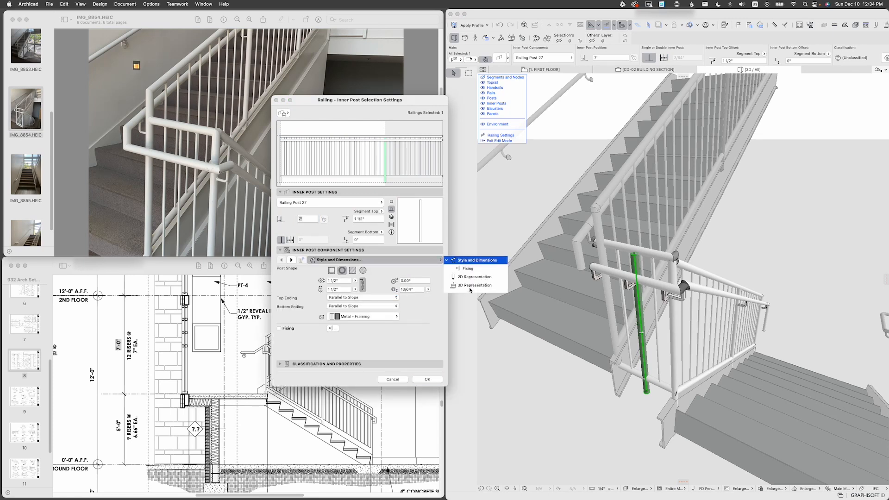
left_click(470, 285)
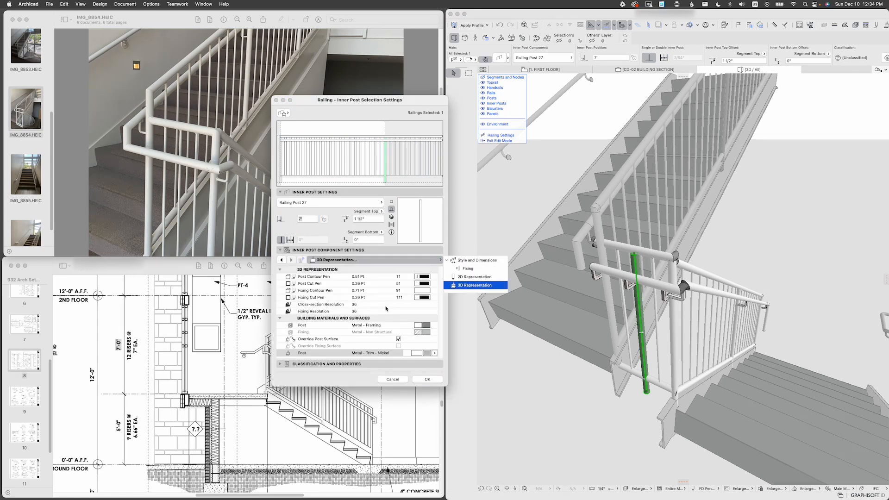
left_click(434, 352)
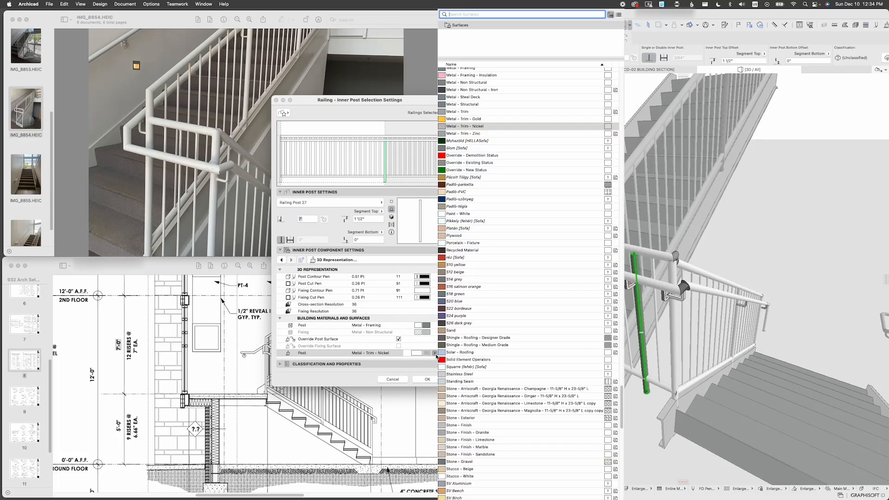
type("pa9in")
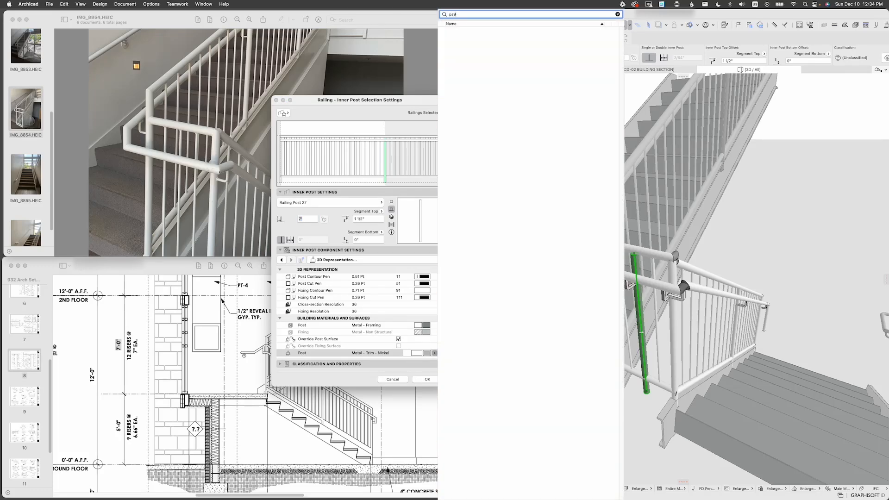
key("BackSpace")
type("i")
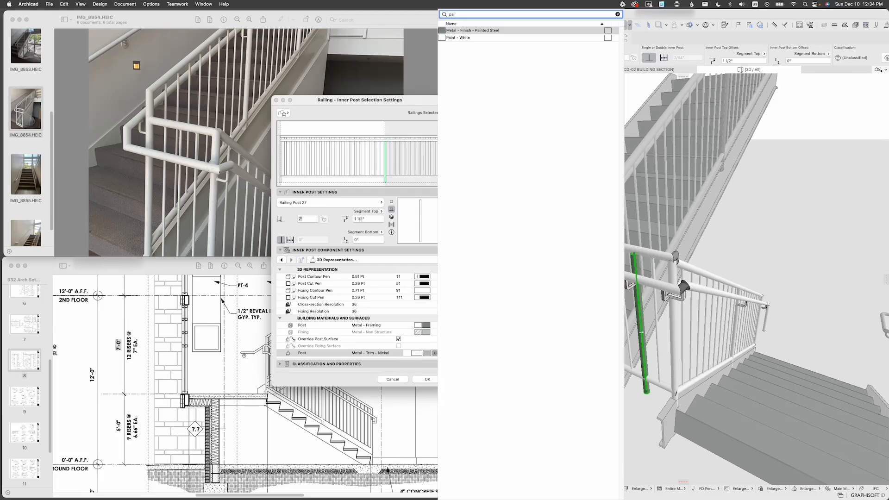
key("Return")
key("Return")
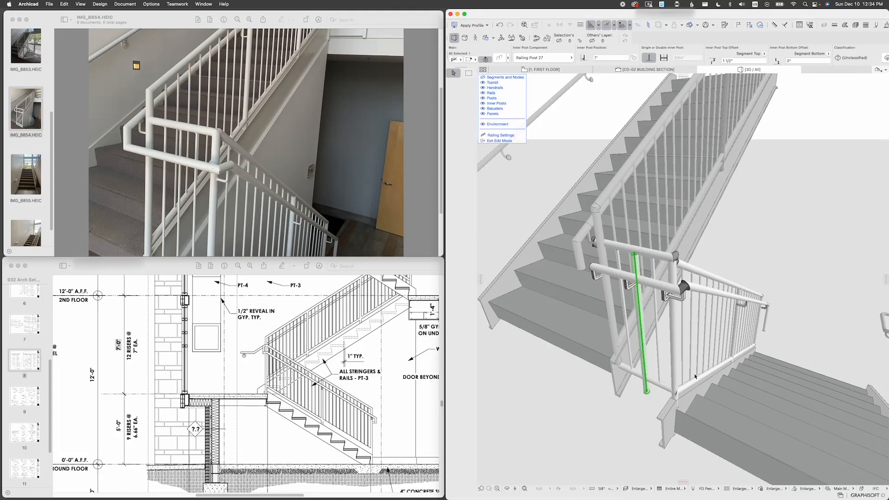
Step: Compare the landing segment's inner post and balusters with the lower part of the guardrail in the site photo
key("Escape")
scroll(662, 326, "up", 5)
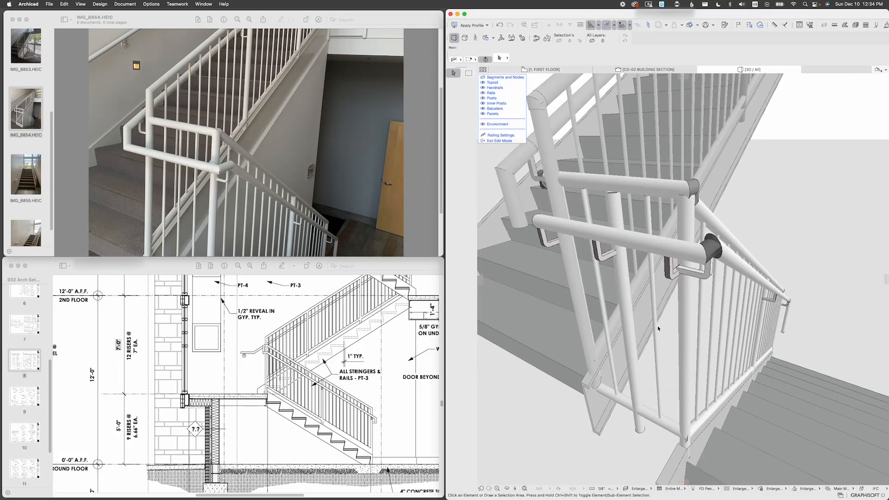
mouse_move(658, 329)
middle_mouse_down("shift")
mouse_move(654, 305)
mouse_move(657, 320)
middle_mouse_up("shift")
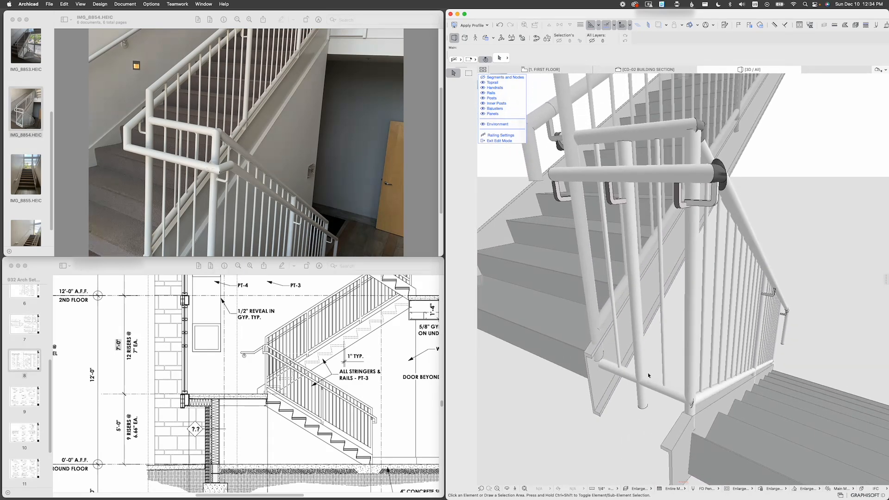
left_click(289, 201)
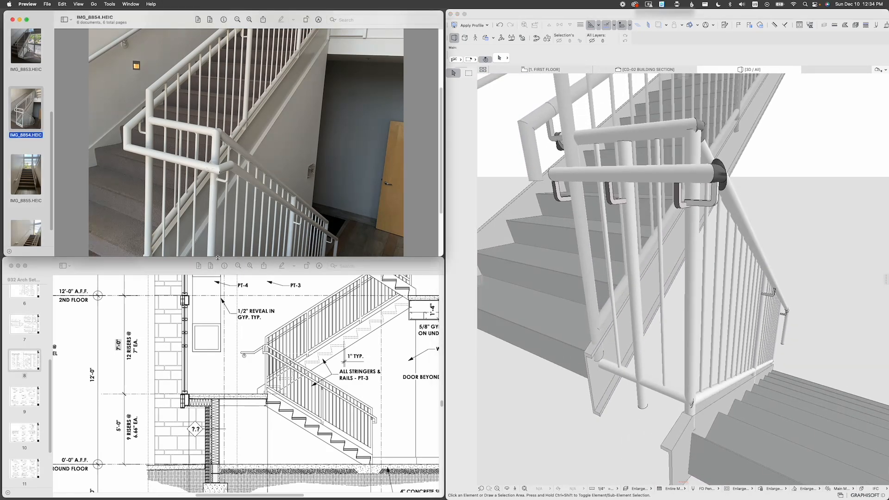
scroll(210, 193, "down", 5)
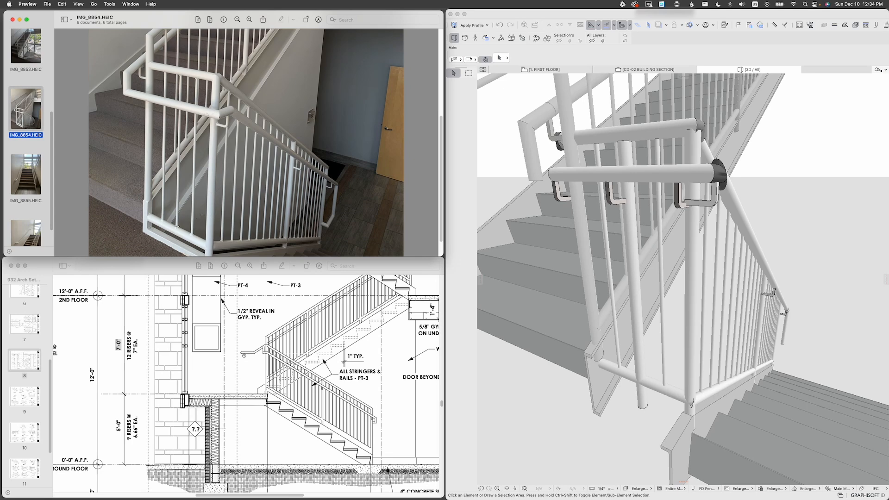
left_click(631, 153)
middle_click_drag(637, 222, 646, 242, "shift")
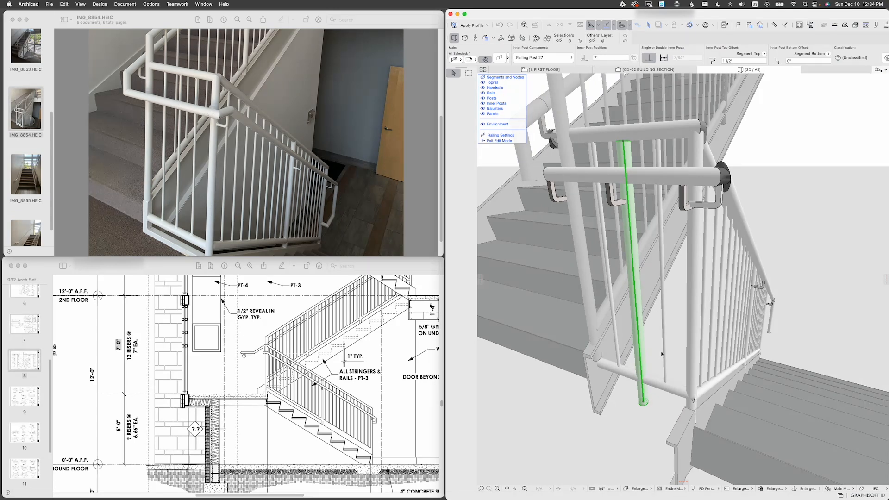
left_click(665, 338)
middle_click_drag(665, 338, 655, 322, "shift")
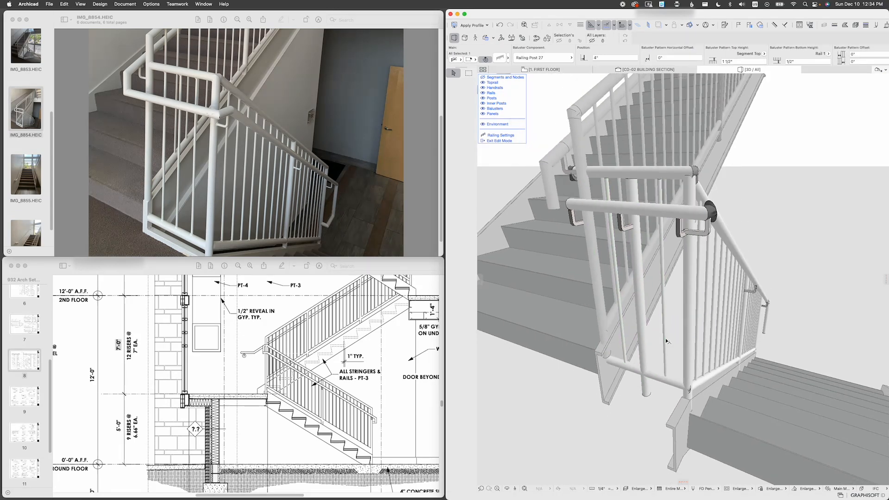
Step: Select the thick inner post in the landing segment and open its selection settings
left_click(653, 330)
left_click(649, 332)
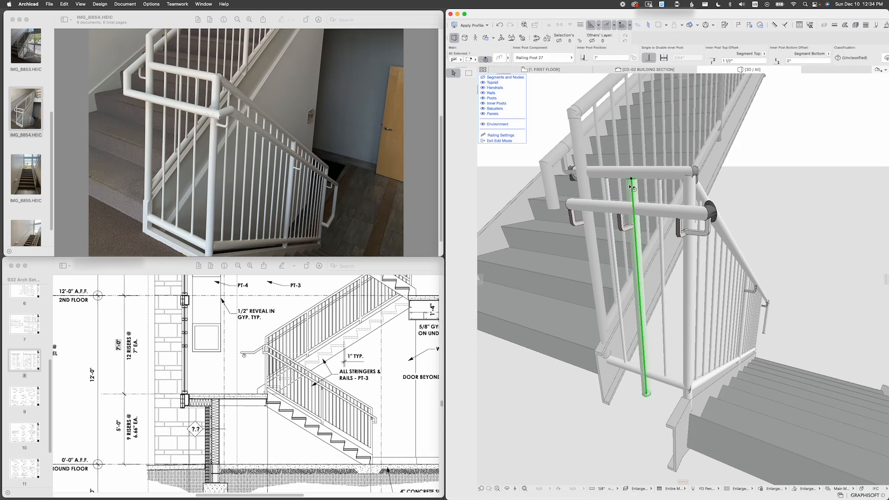
left_click(500, 59)
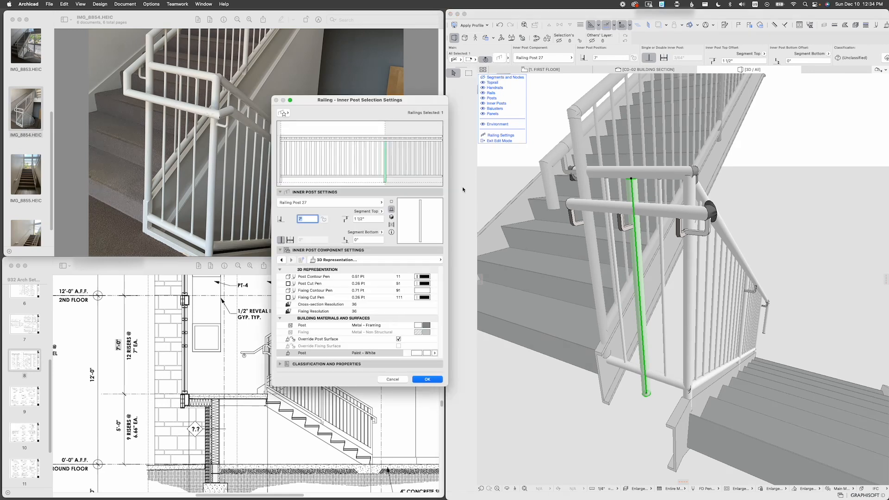
left_click(371, 219)
type("1")
key("Tab")
left_click(368, 219)
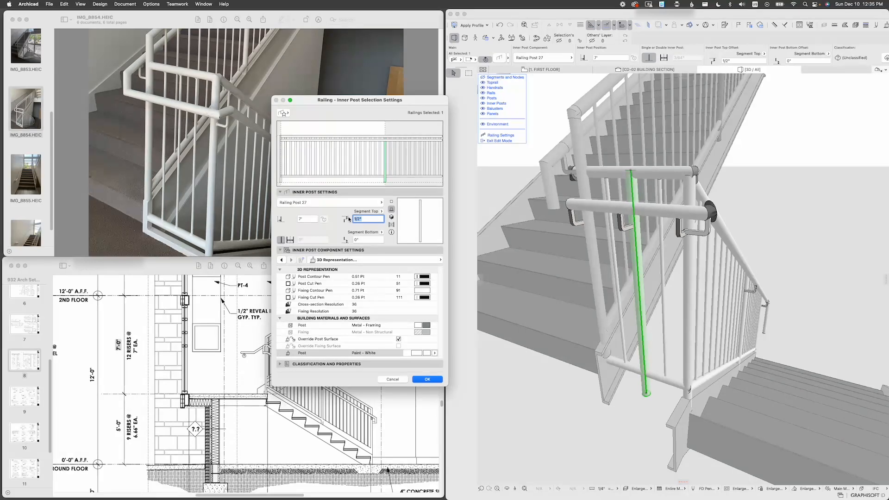
type("1")
Step: Set the inner post's section size to 1/2" in its style and dimensions so it matches the balusters
left_click(431, 260)
left_click(477, 260)
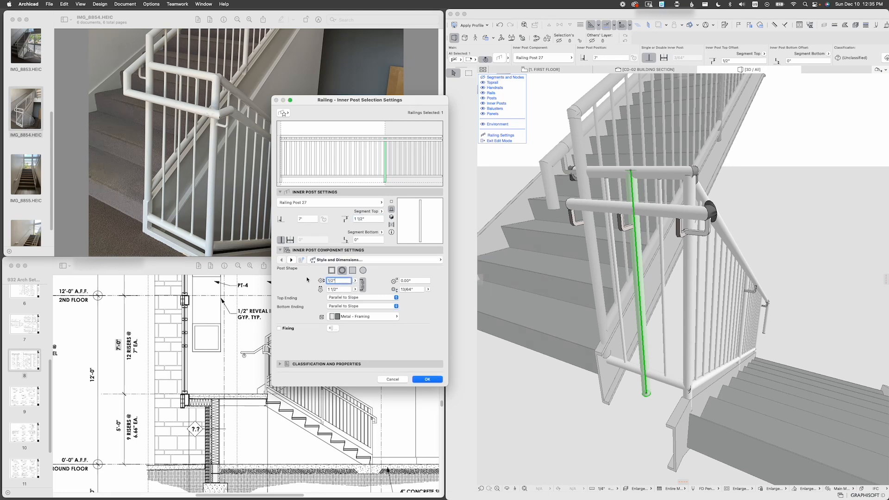
key("Return")
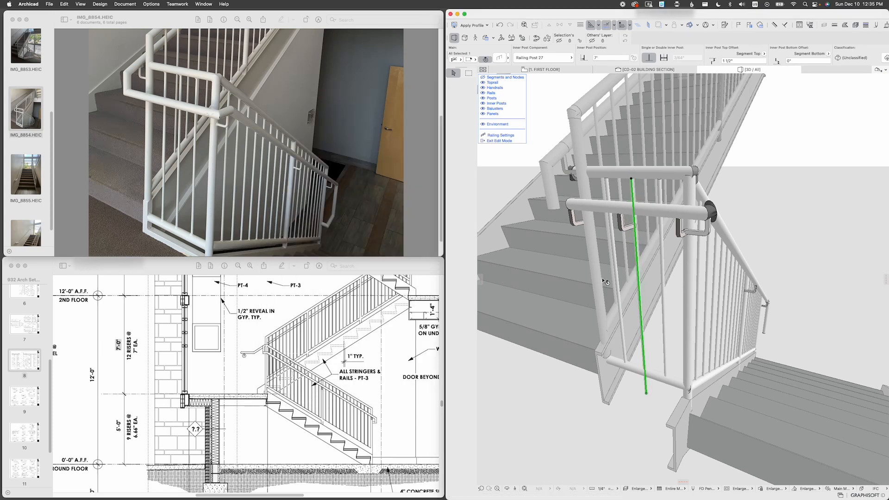
Step: Stretch the inner post's lower end up to the bottom rail, with a 5 1/2" bottom offset, and leave the railing's edit mode
middle_click_drag(645, 267, 662, 257, "shift")
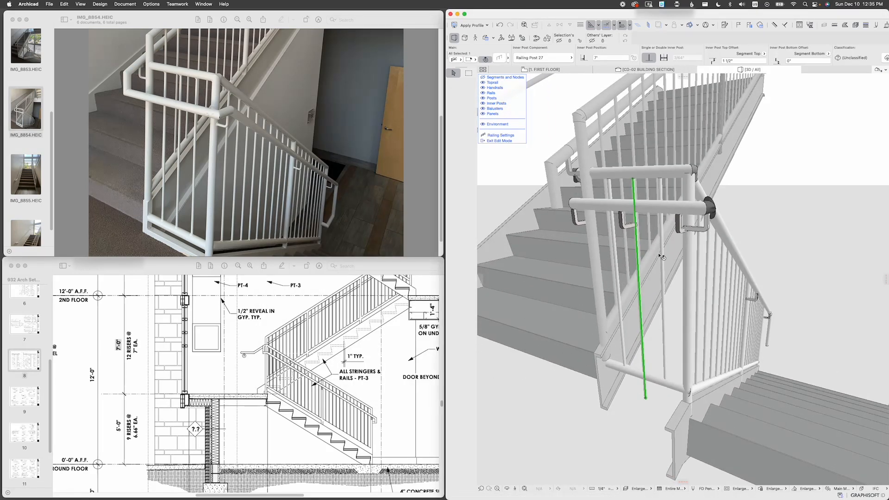
left_click(646, 399)
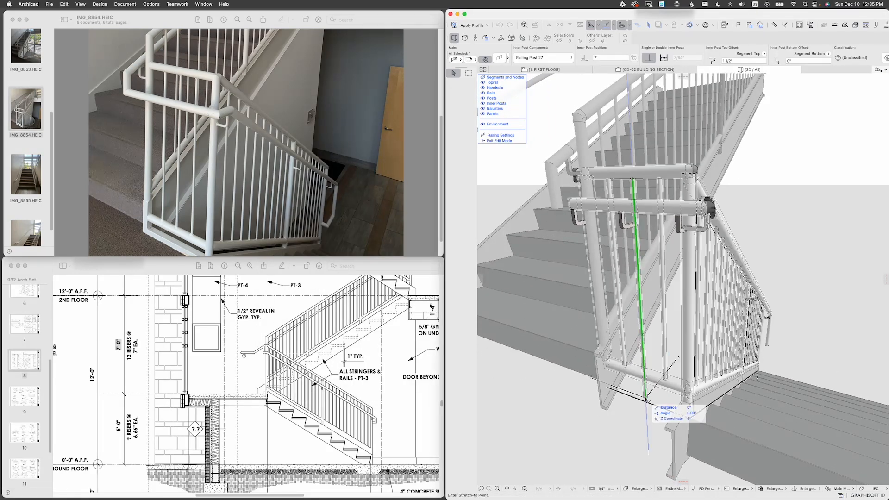
left_click(660, 412)
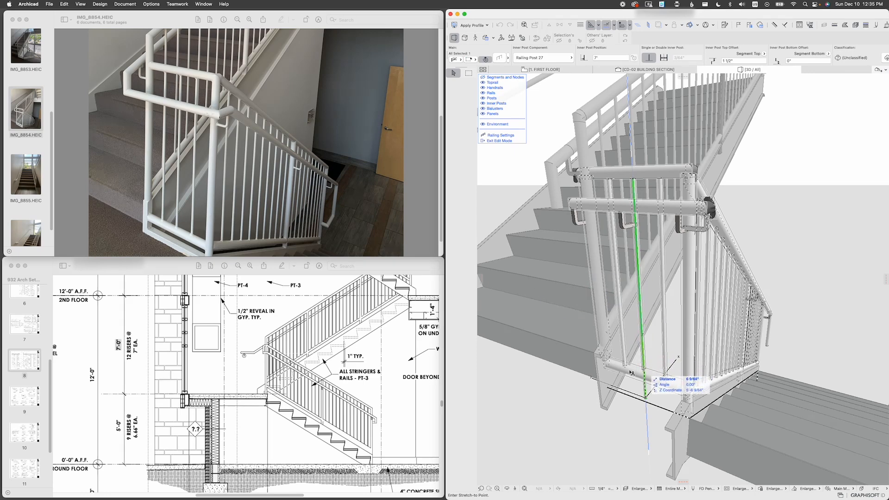
left_click(644, 371)
left_click(670, 373)
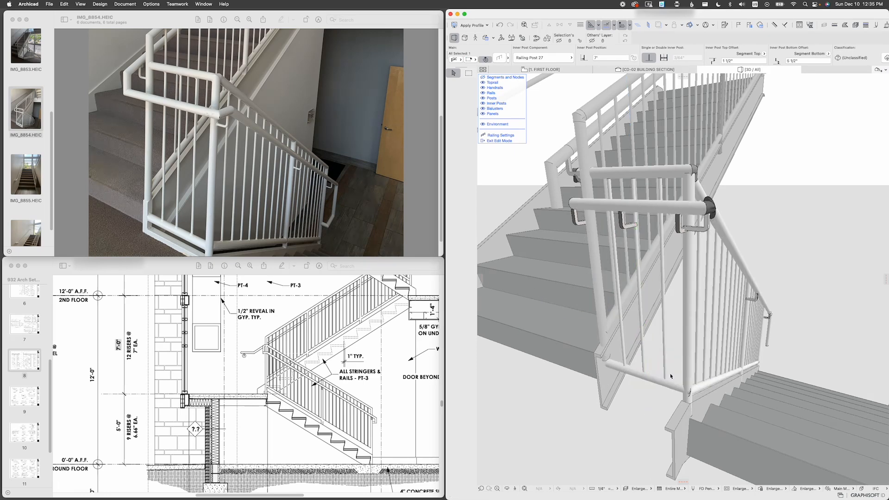
key("Escape")
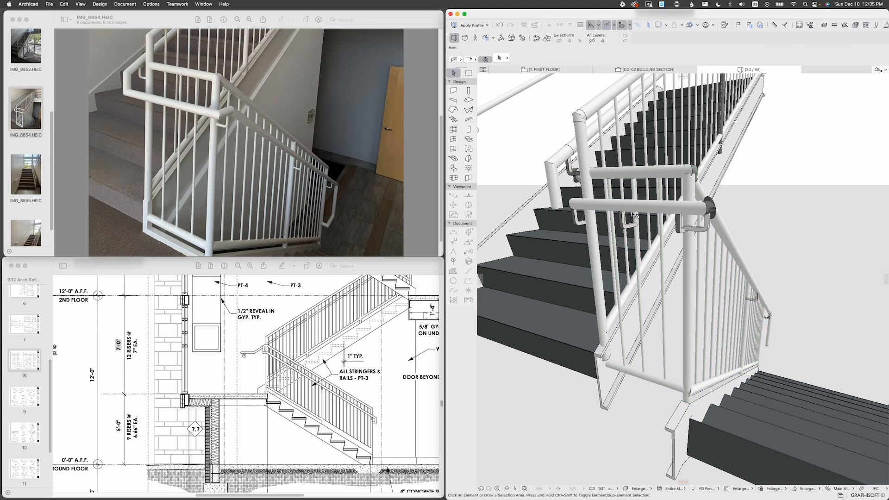
Step: Enter edit mode on the lower guardrail and open the selection settings of its landing segment
left_click(648, 223)
middle_click_drag(649, 223, 659, 227, "shift")
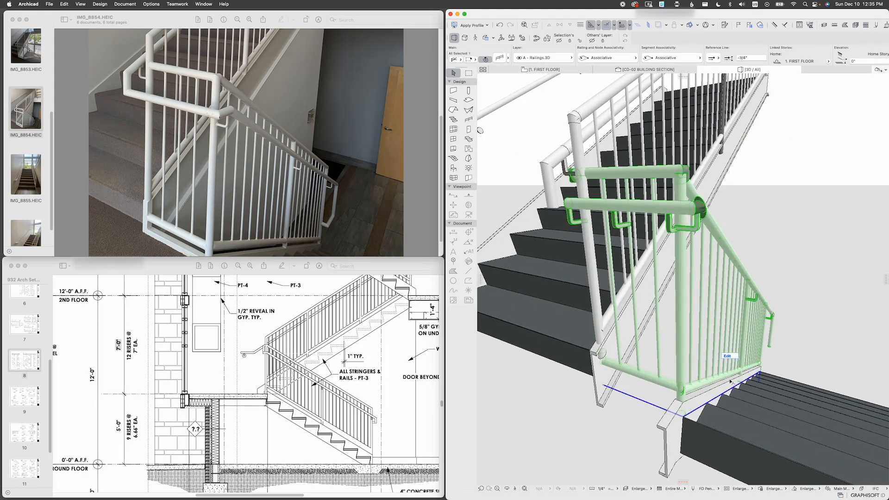
left_click(727, 356)
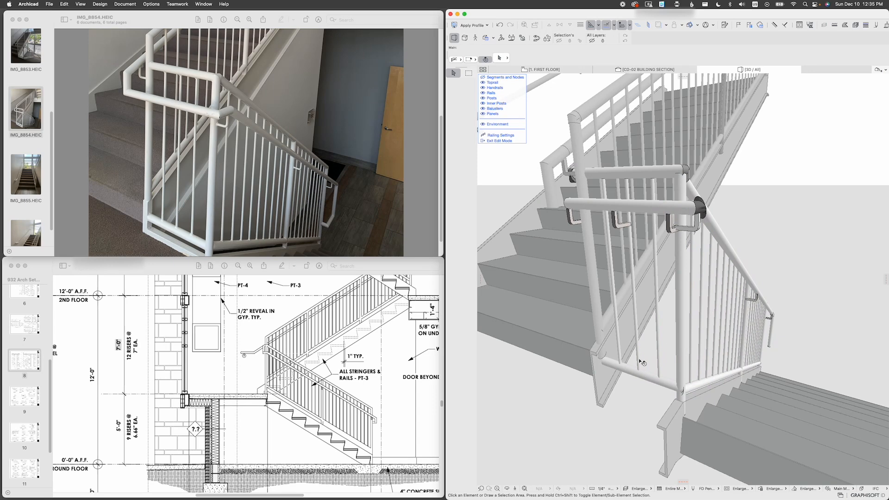
left_click(651, 243)
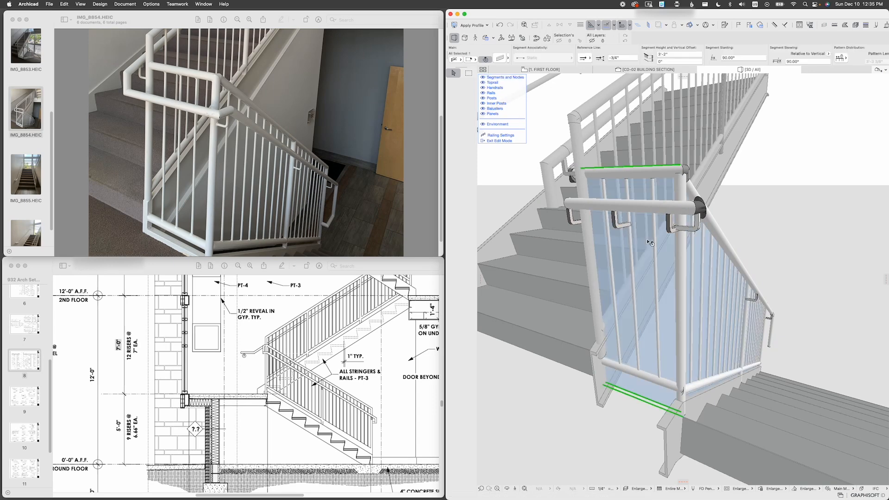
left_click(483, 57)
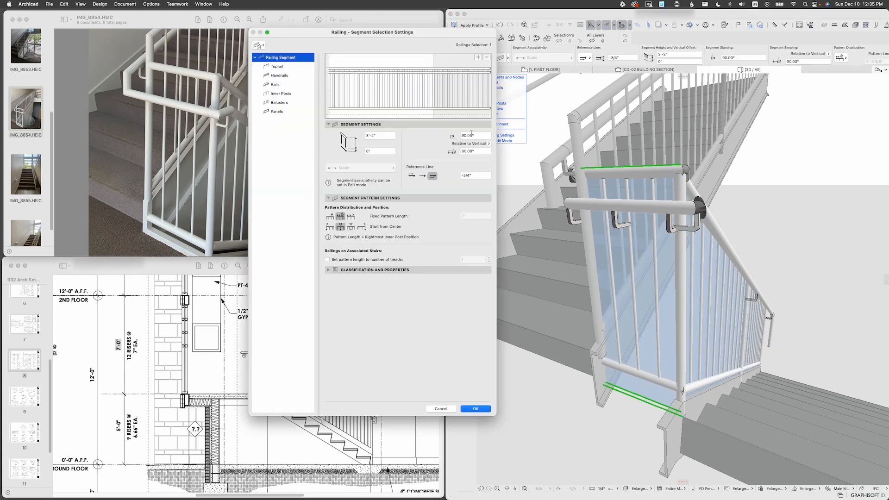
left_click_drag(384, 31, 403, 87)
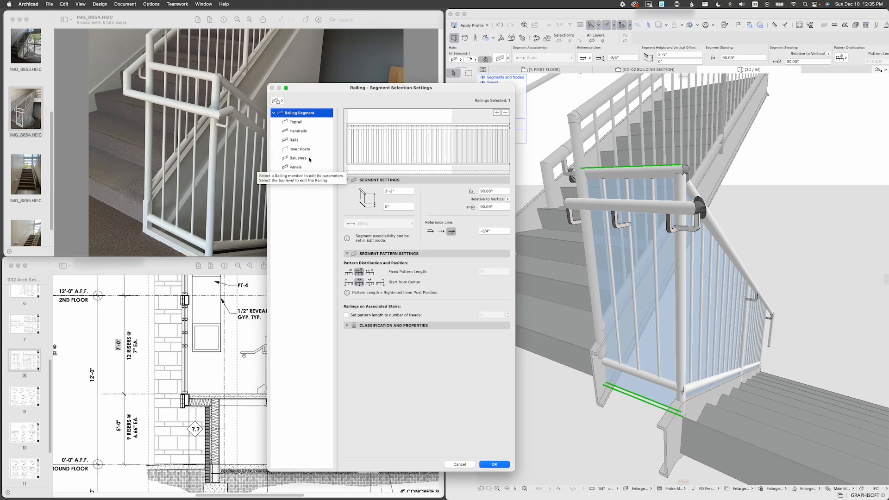
Step: Turn off the handrail's fixing in the landing segment and apply the segment settings
left_click(309, 131)
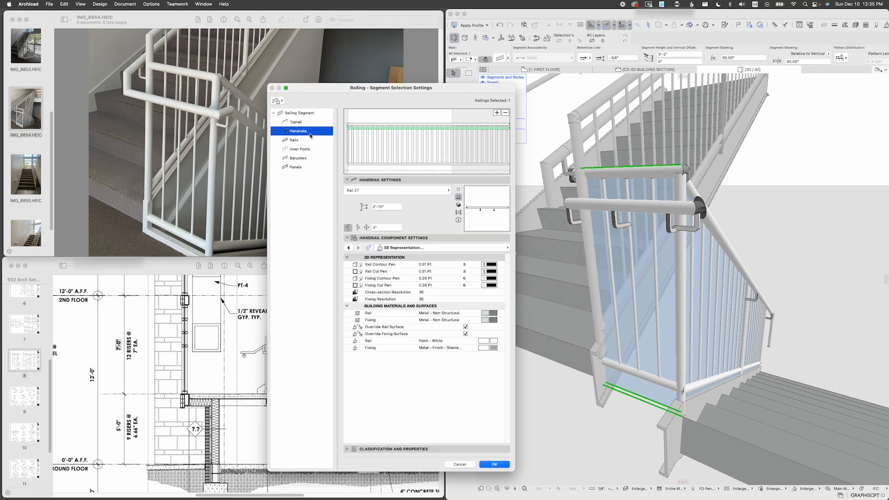
left_click(437, 248)
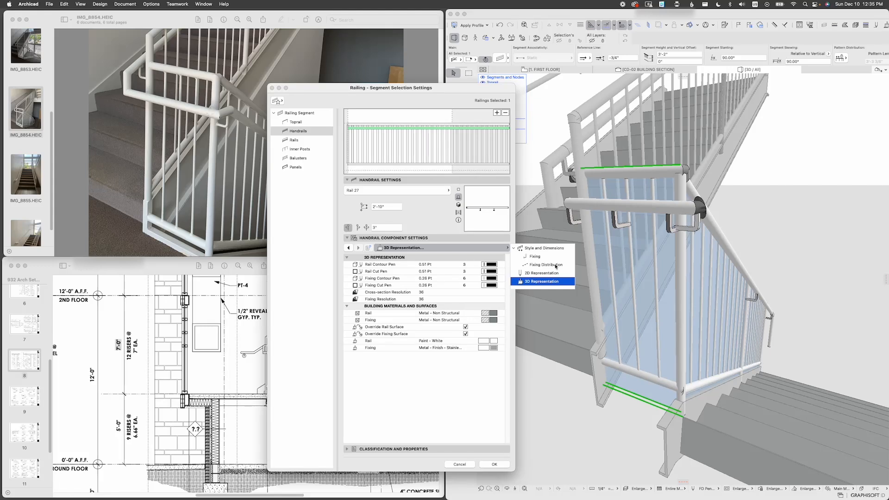
left_click(555, 265)
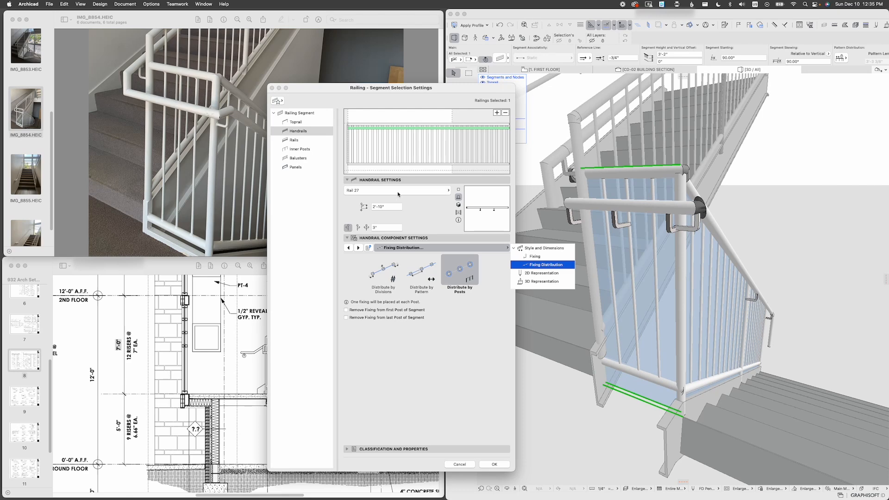
left_click(536, 256)
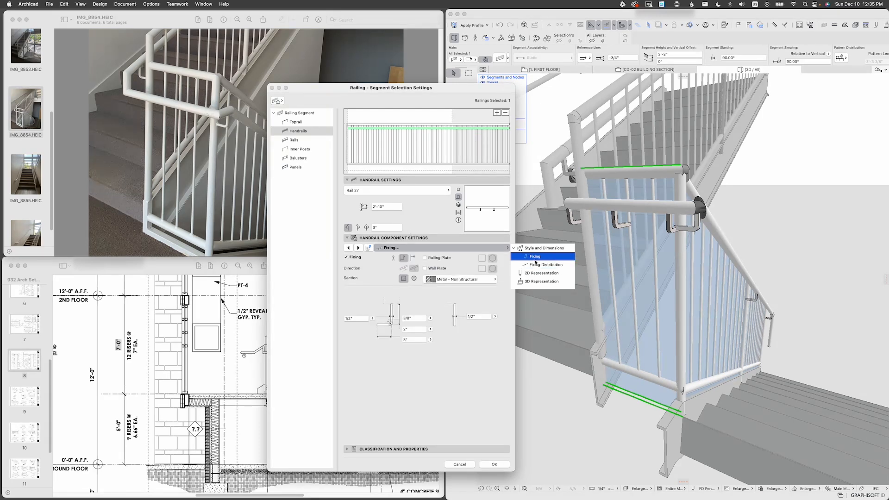
left_click(346, 257)
left_click(346, 257)
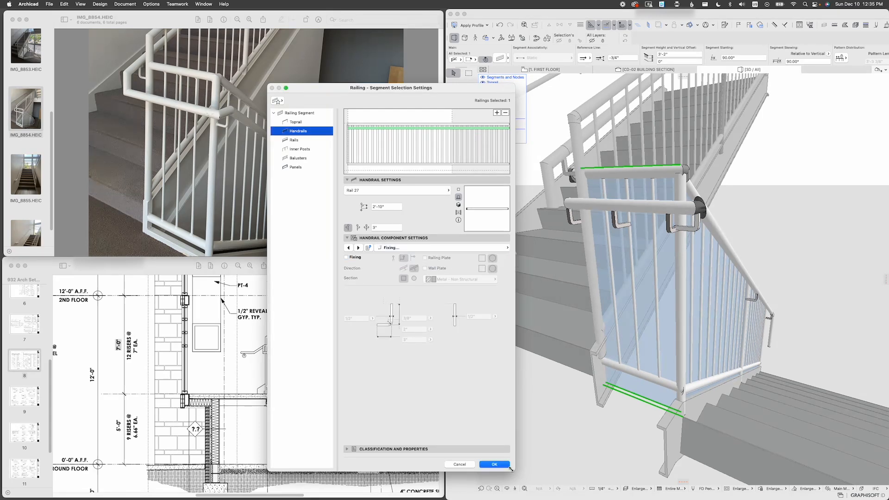
left_click(494, 464)
Step: Change the handrail connection at the landing corner from a gooseneck to Direct Connection
mouse_move(674, 252)
middle_mouse_down("shift")
mouse_move(600, 251)
mouse_move(551, 230)
mouse_move(716, 229)
mouse_move(682, 236)
middle_mouse_up("shift")
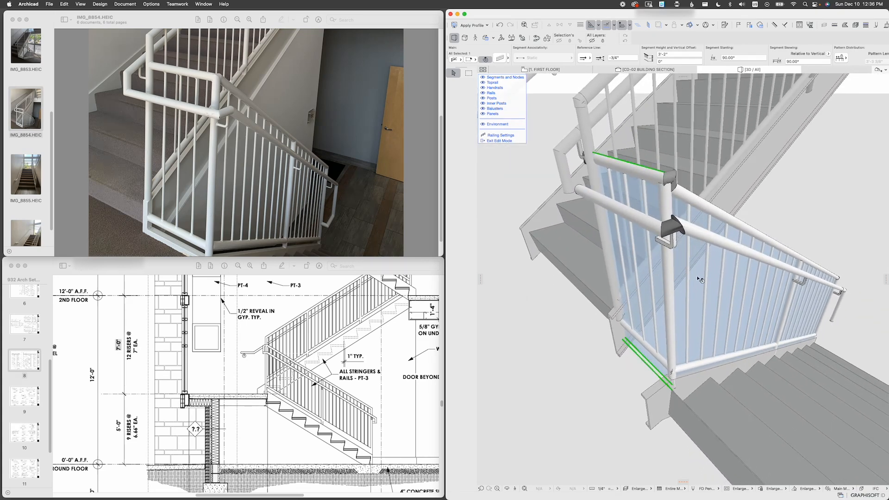
left_click(676, 228)
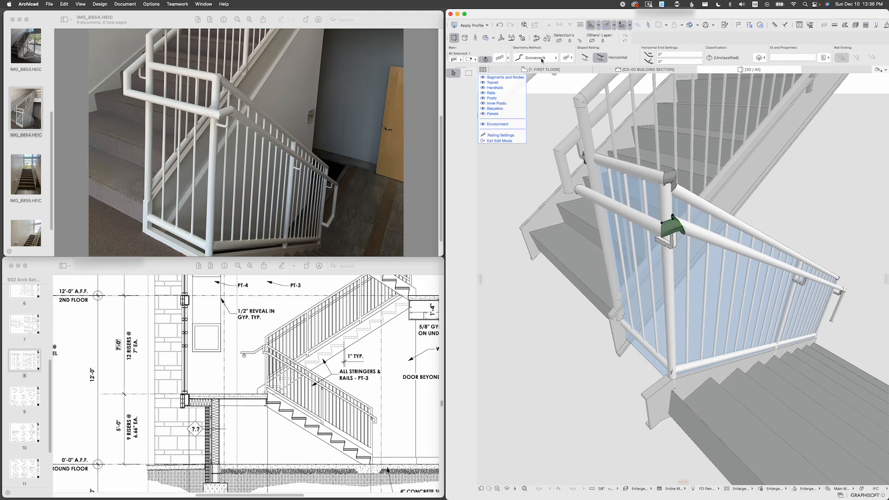
left_click(542, 58)
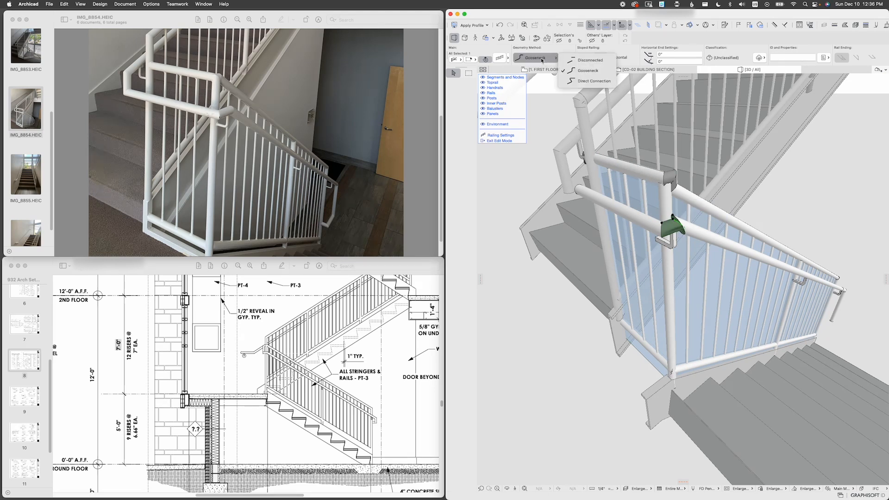
left_click(600, 81)
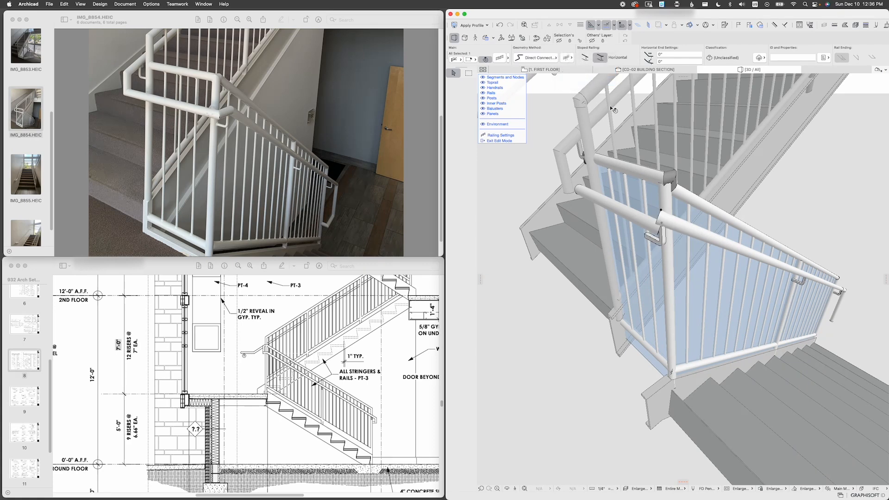
Step: Set the first horizontal end length of the landing corner's handrail connection to 4"
scroll(703, 224, "down", 3, "shift")
scroll(702, 225, "down", 5, "shift")
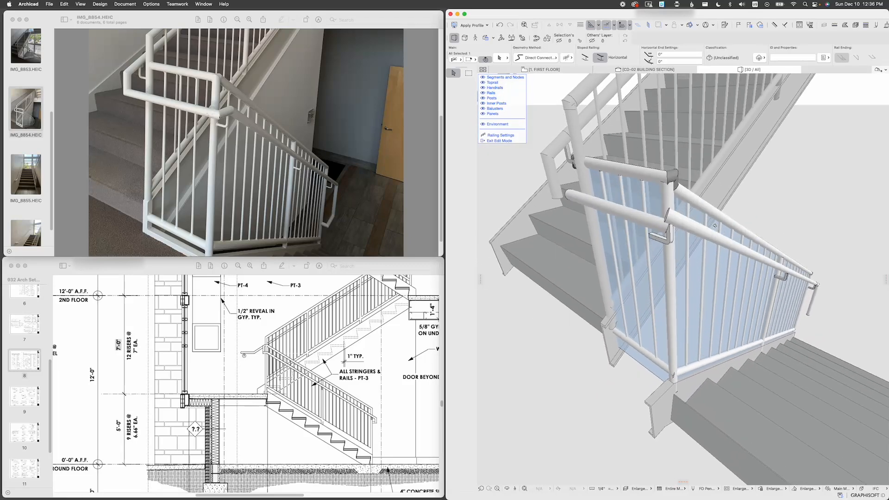
scroll(684, 226, "down", 3, "shift")
scroll(684, 227, "down", 3, "shift")
key("super+t")
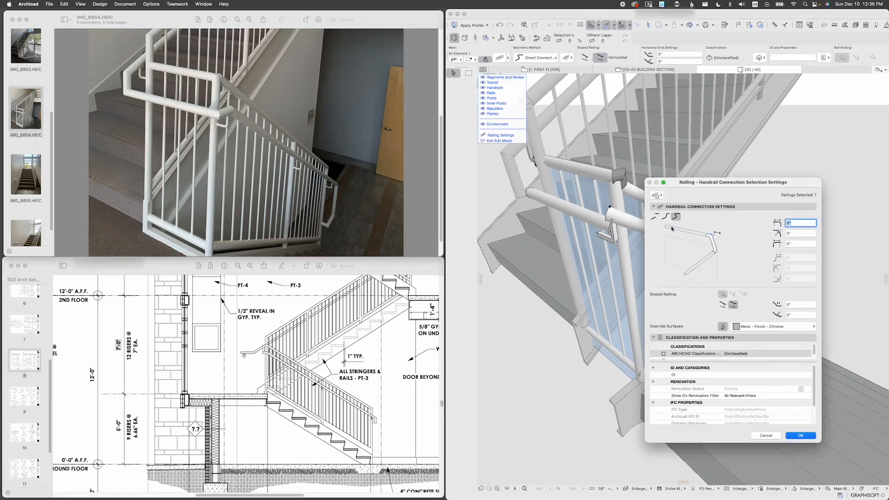
left_click_drag(718, 181, 358, 97)
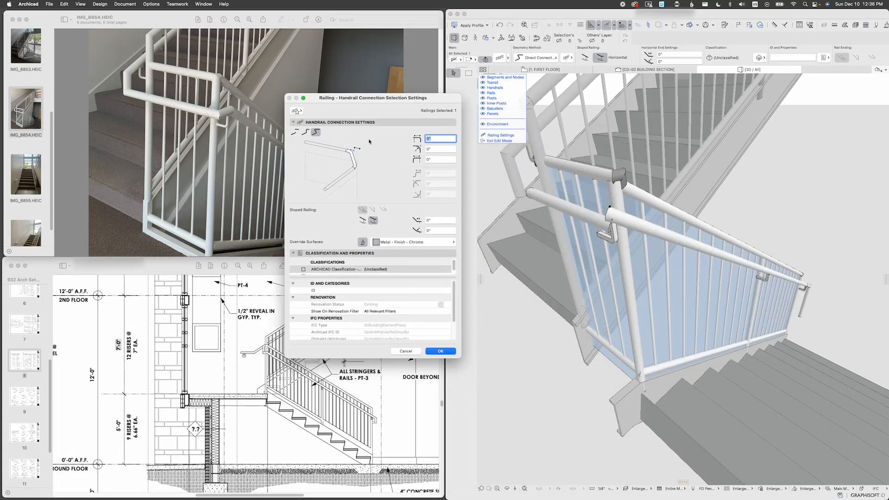
left_click(442, 220)
key("Return")
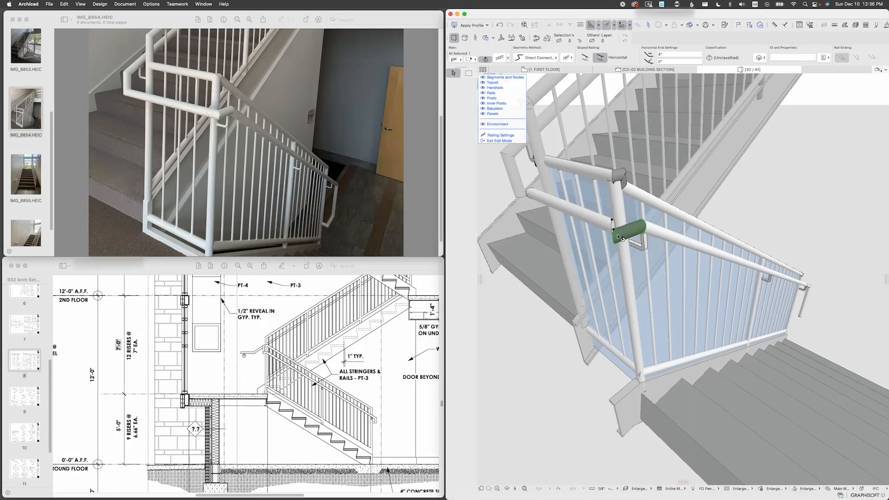
Step: Try shorter horizontal end lengths of 3" and 2" on the landing corner's handrail connection
middle_click_drag(619, 237, 656, 220, "shift")
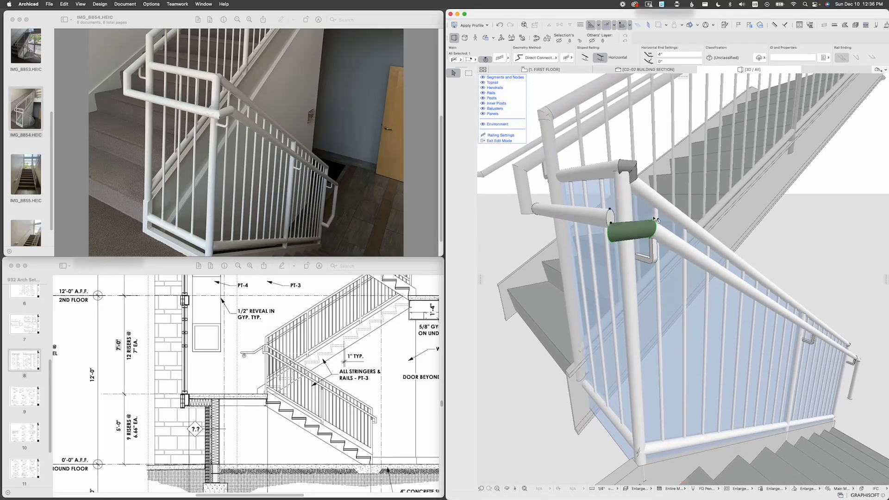
double_click(656, 220)
left_click(427, 220)
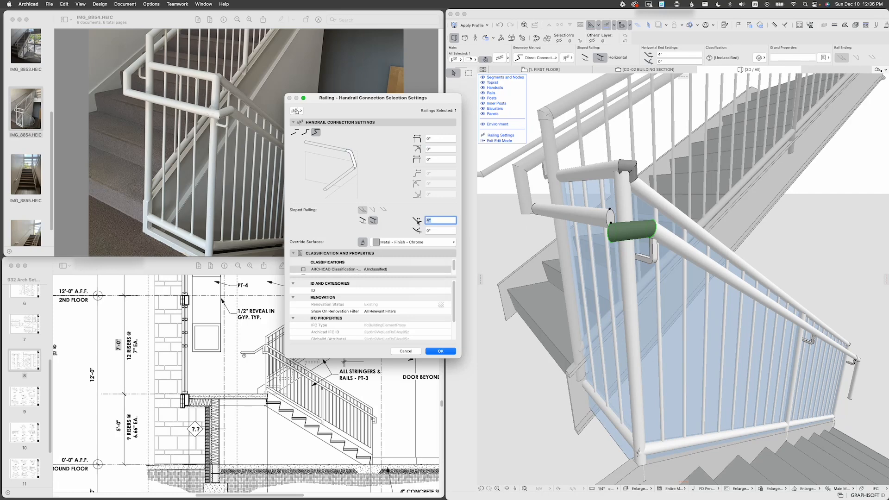
type("3")
key("Return")
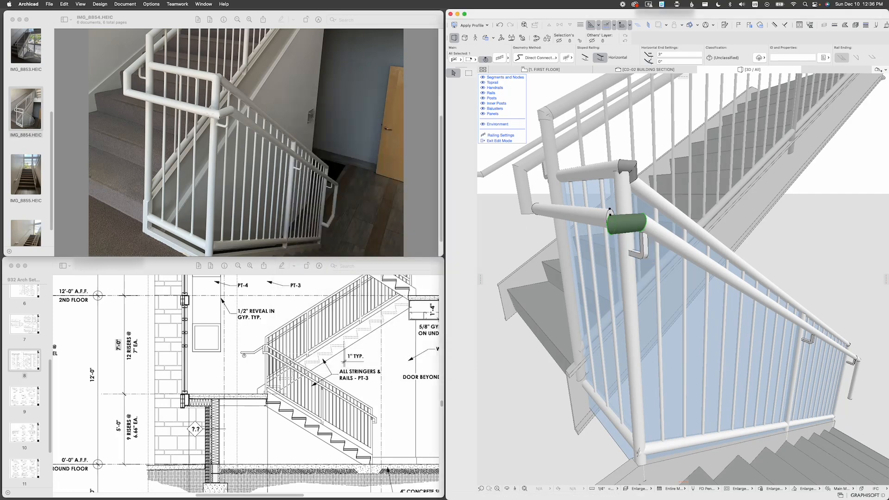
key("super+t")
left_click(441, 221)
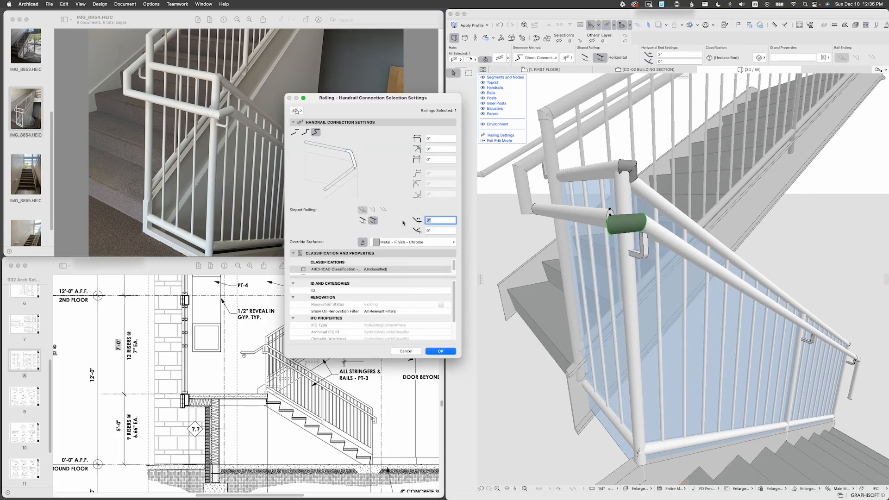
key("Return")
scroll(588, 244, "up", 6)
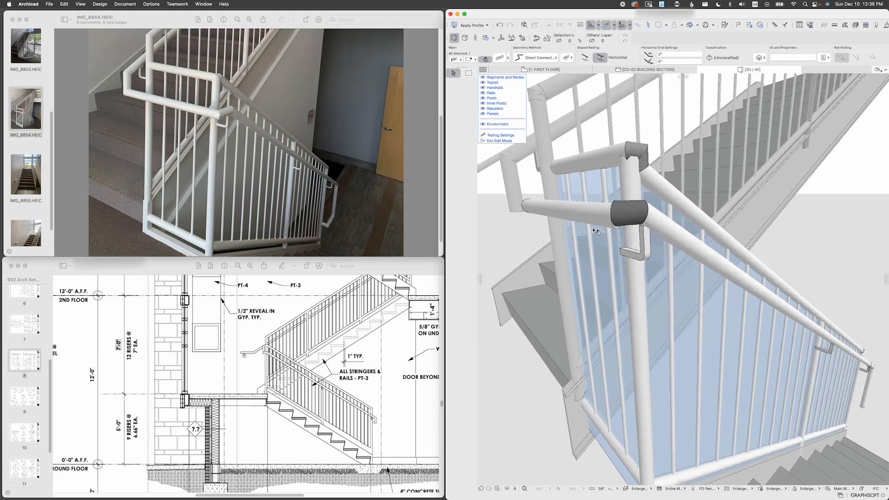
Step: Set the first horizontal end length of the corner handrail connection to 2 1/4"
double_click(611, 225)
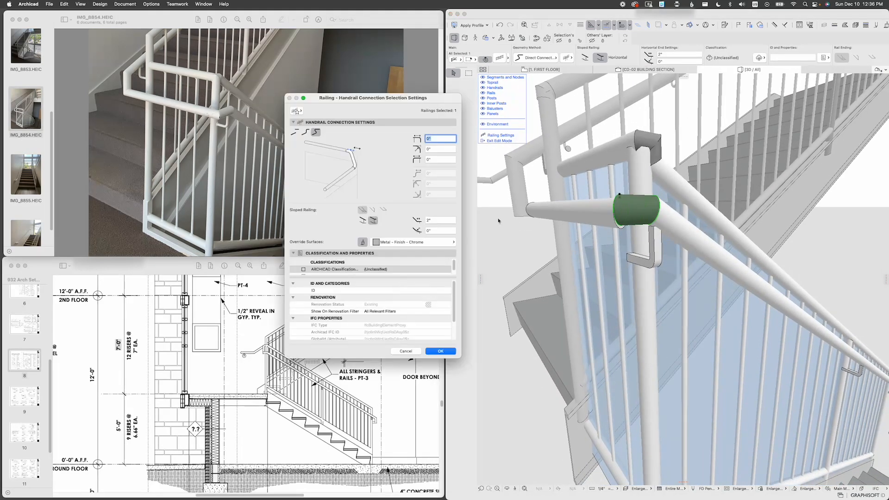
left_click(441, 220)
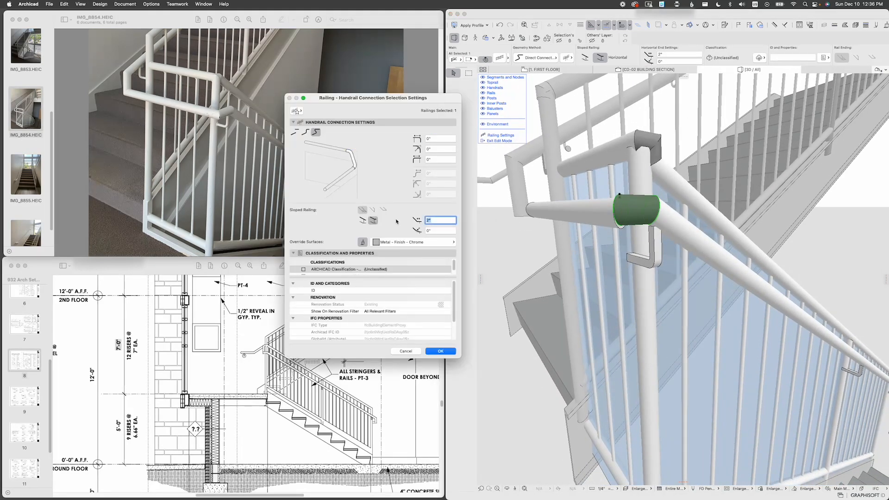
type("2 1/4")
key("Return")
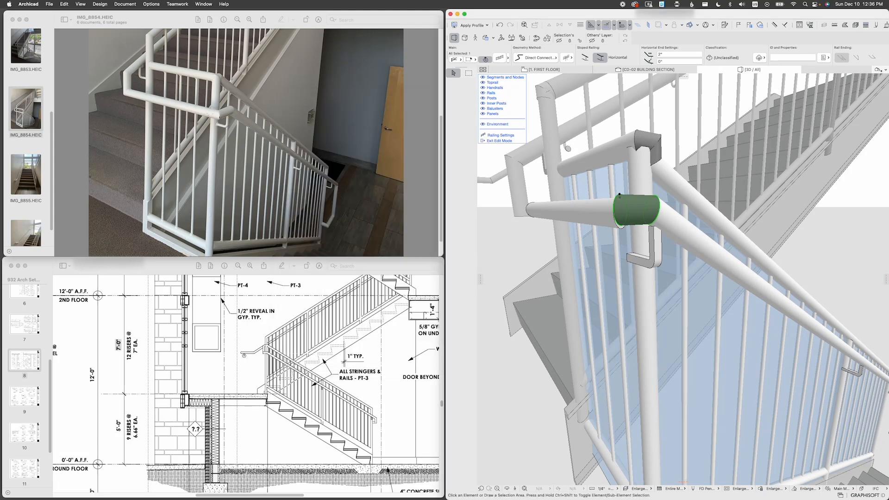
Step: Override the chrome surface of the corner handrail connection with a painted finish found by searching for "paint"
middle_click_drag(664, 234, 659, 295, "shift")
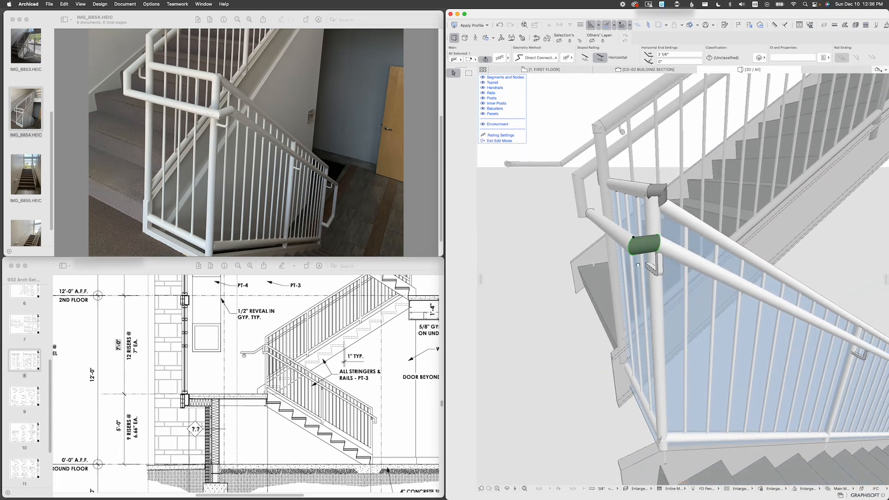
middle_click_drag(637, 265, 602, 260, "shift")
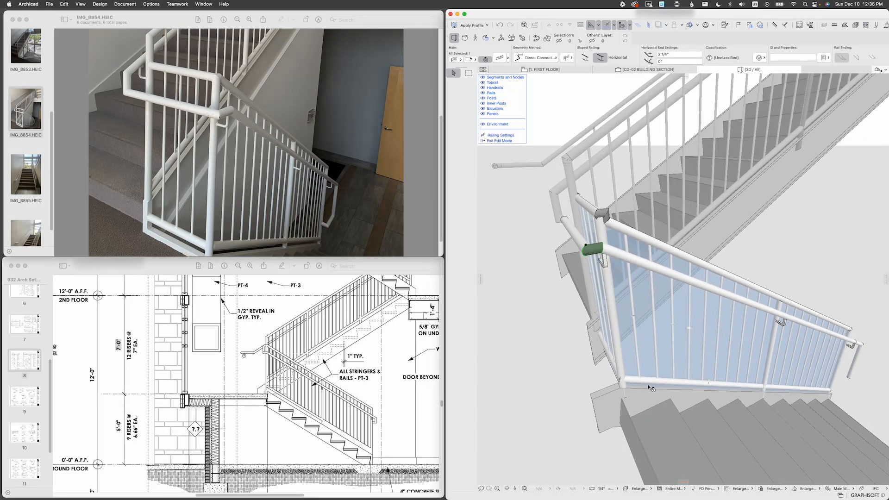
left_click(653, 369)
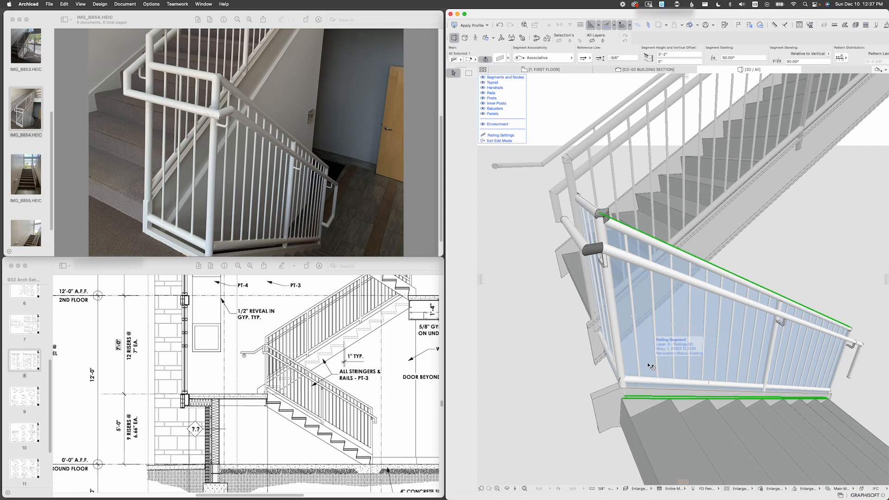
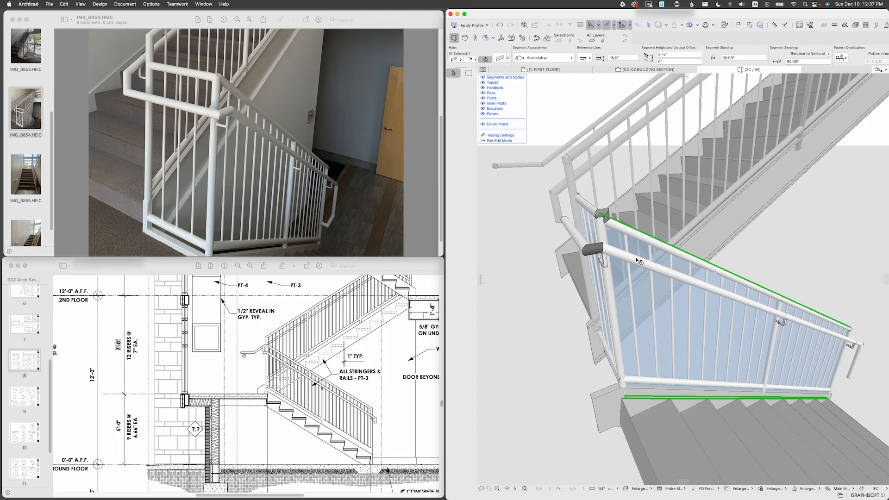
middle_click_drag(641, 295, 592, 266, "shift")
left_click(597, 265)
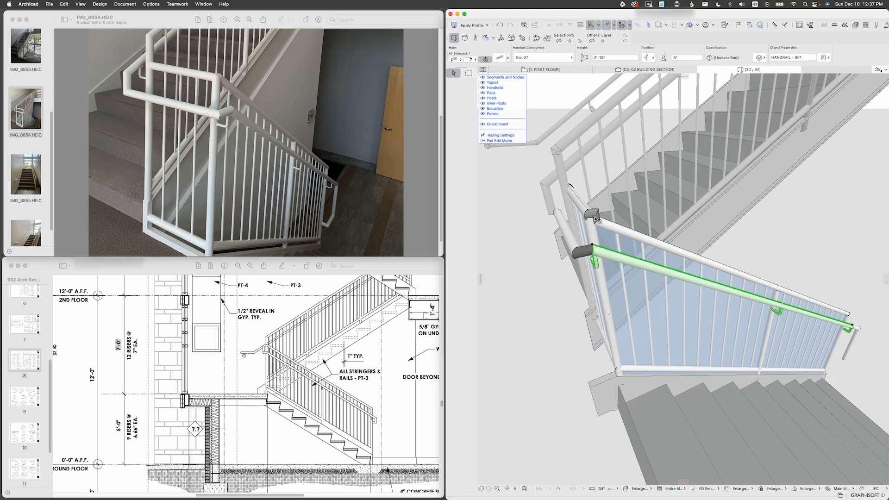
left_click(584, 252)
key("super+t")
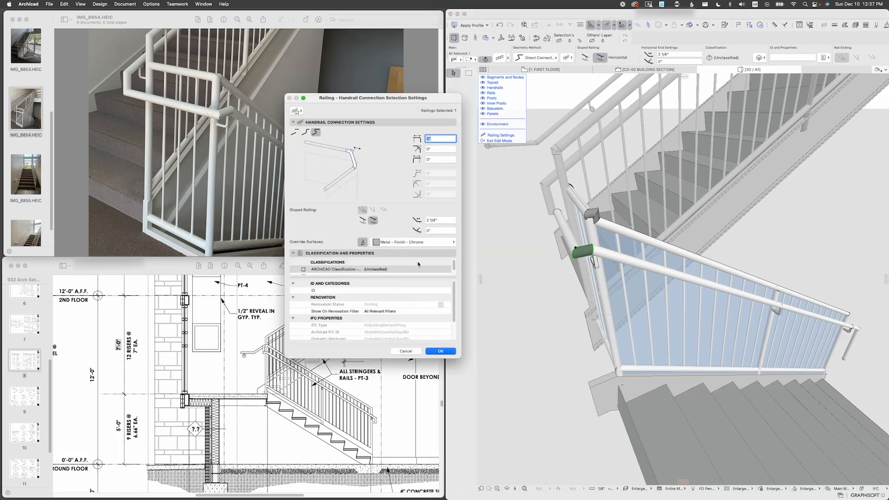
left_click(435, 245)
type("paint")
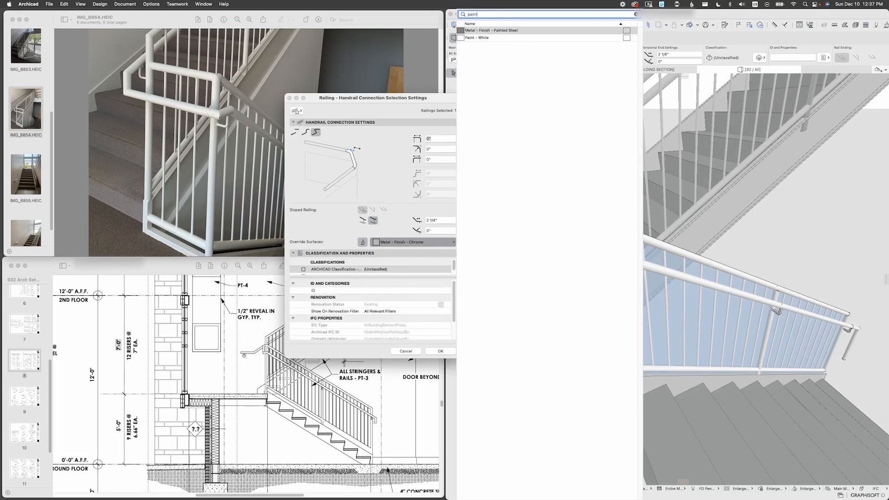
key("Return")
key("Return")
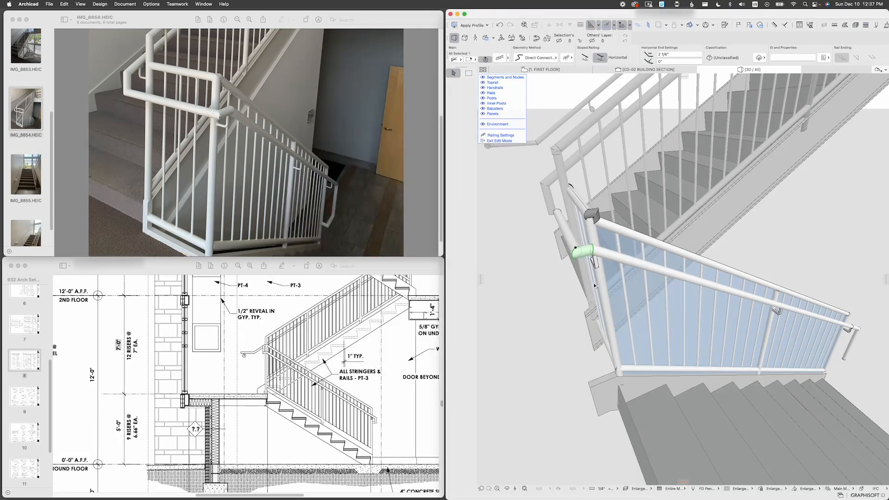
Step: Change the landing corner's toprail connection from Gooseneck to Direct Connection
left_click(597, 215)
left_click(499, 59)
left_click_drag(712, 104, 437, 238)
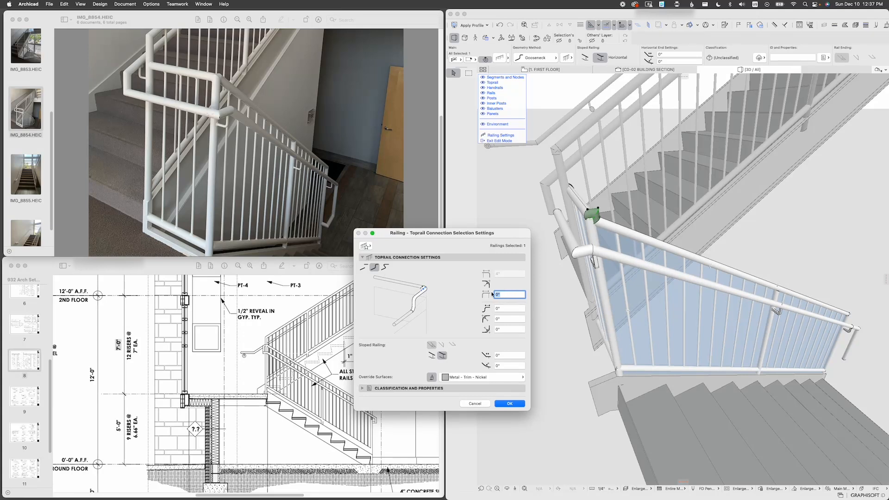
left_click(385, 267)
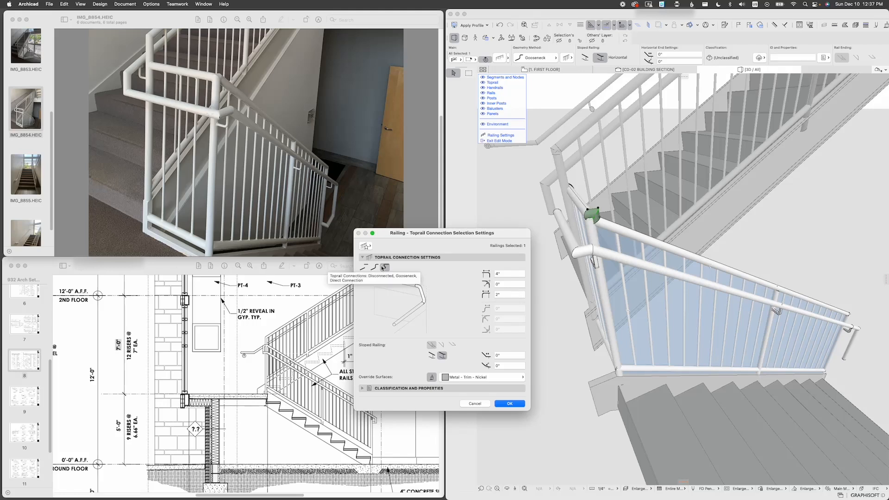
left_click(509, 403)
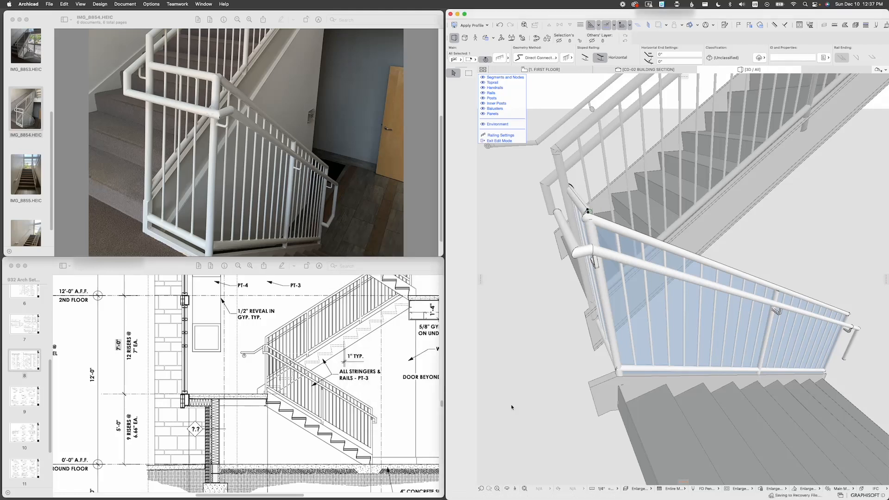
Step: Hide the railing's handrails, rails, posts, inner posts, balusters and toprail in the edit mode display
scroll(594, 219, "up", 3)
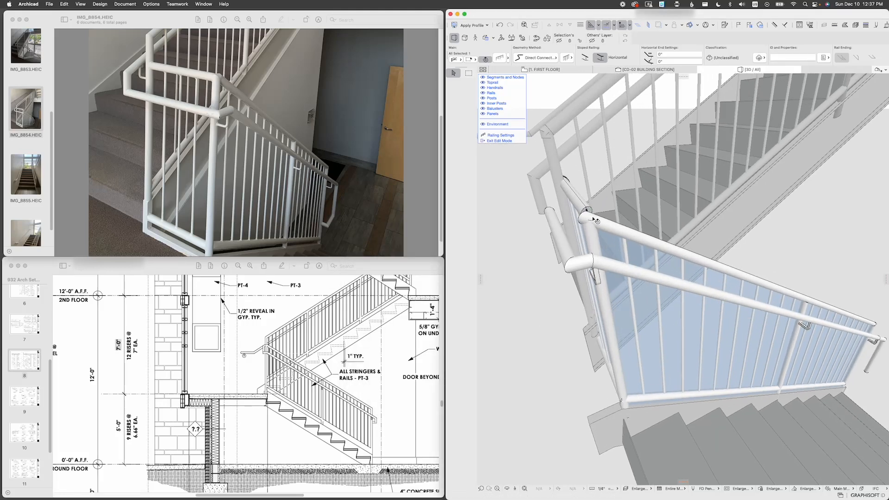
scroll(595, 219, "up", 2)
middle_click_drag(596, 240, 662, 204, "shift")
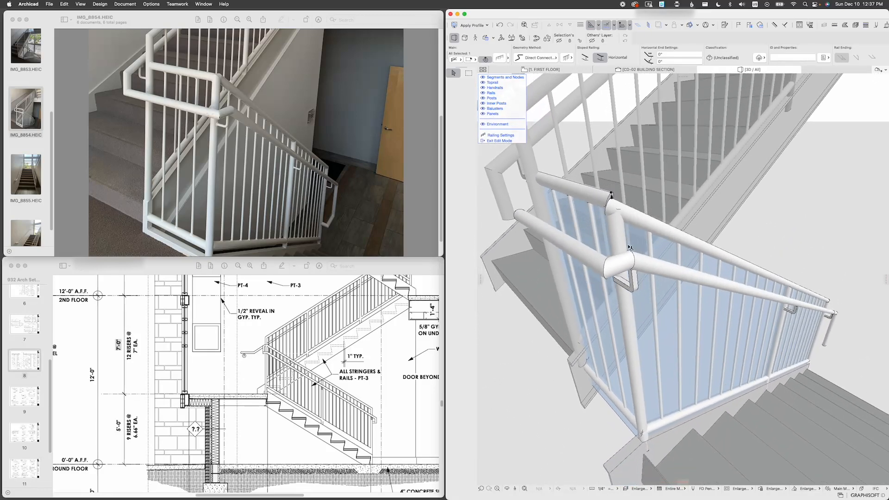
left_click(482, 88)
left_click(483, 93)
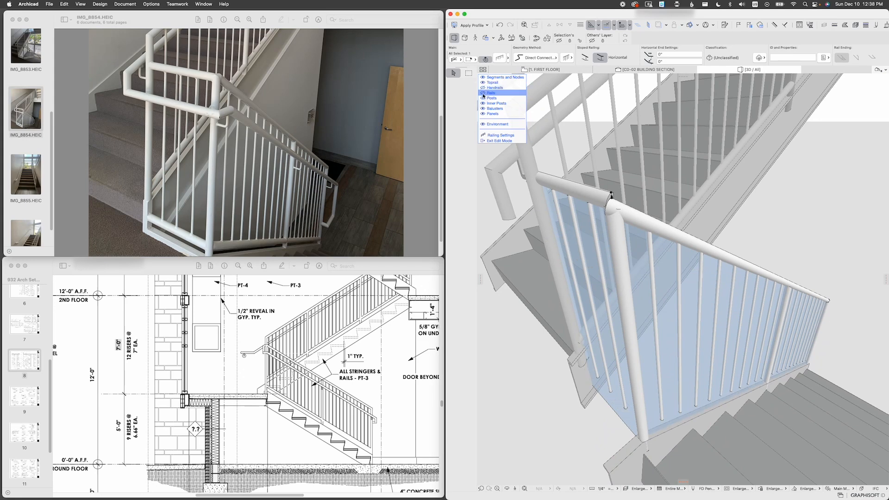
left_click(483, 98)
left_click(483, 103)
left_click(482, 108)
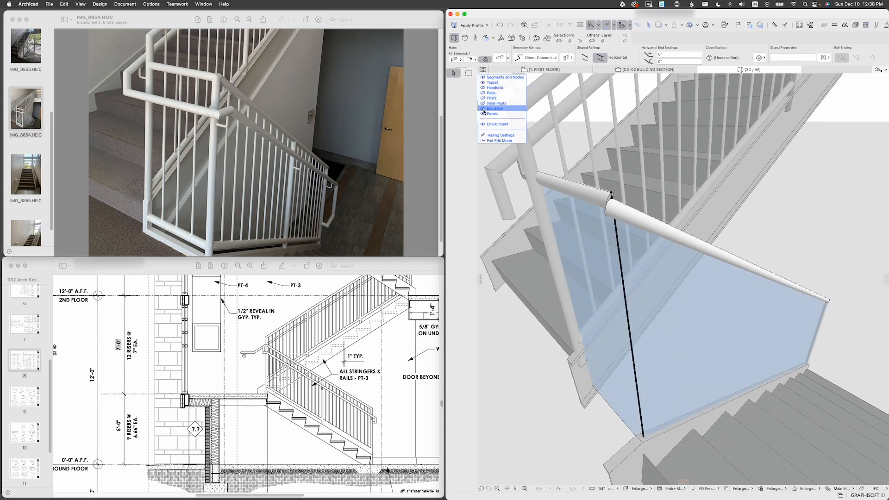
left_click(484, 83)
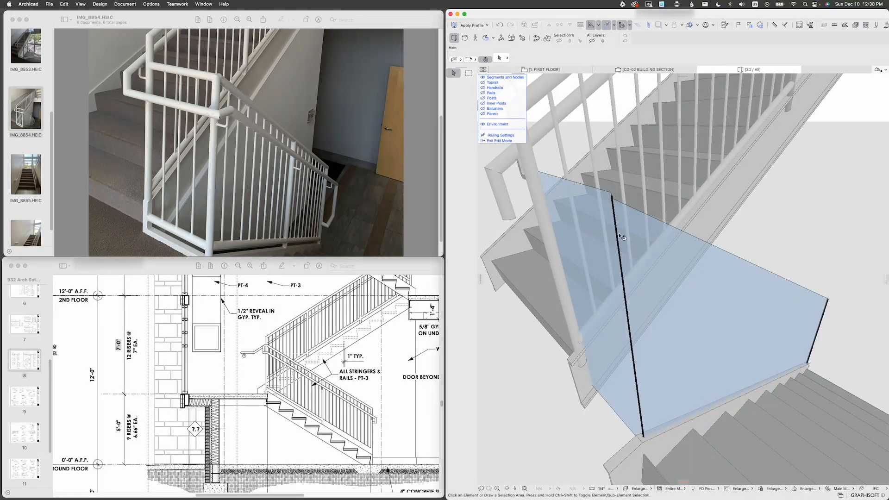
Step: Examine how the landing and sloped railing segments meet at the corner node, selecting each segment in turn
scroll(615, 226, "up", 2)
left_click(597, 202)
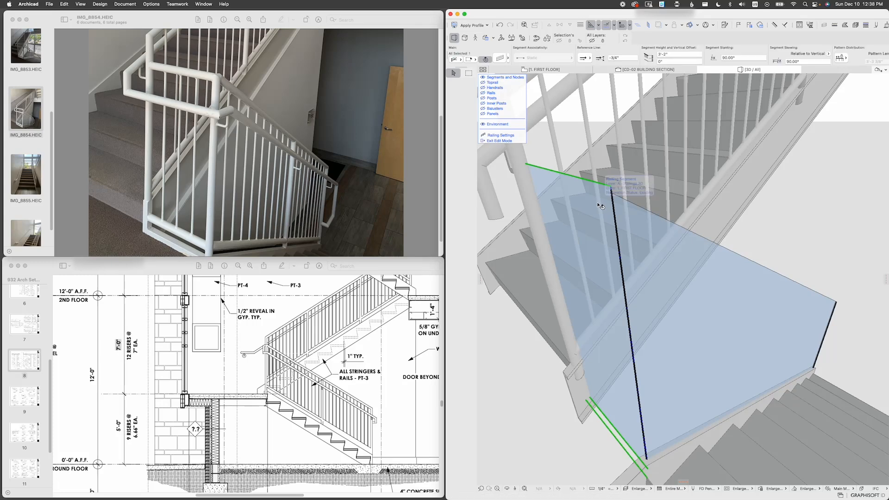
left_click(632, 237)
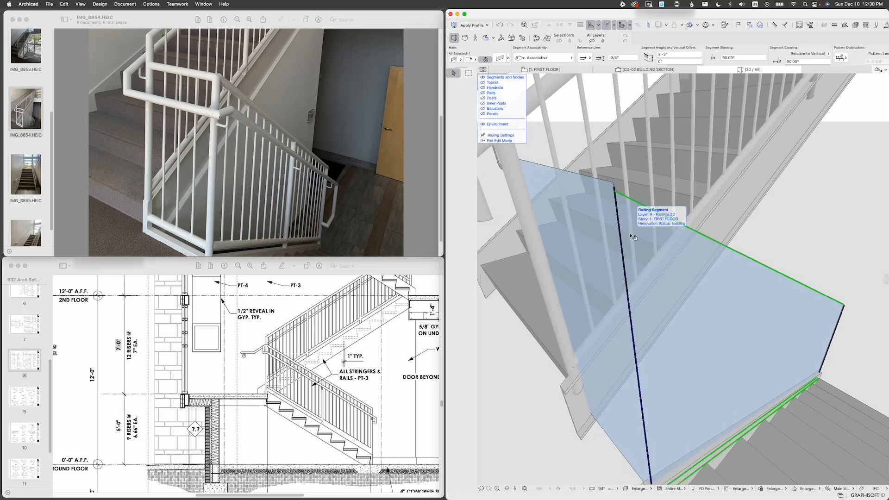
middle_click_drag(633, 236, 766, 397, "shift")
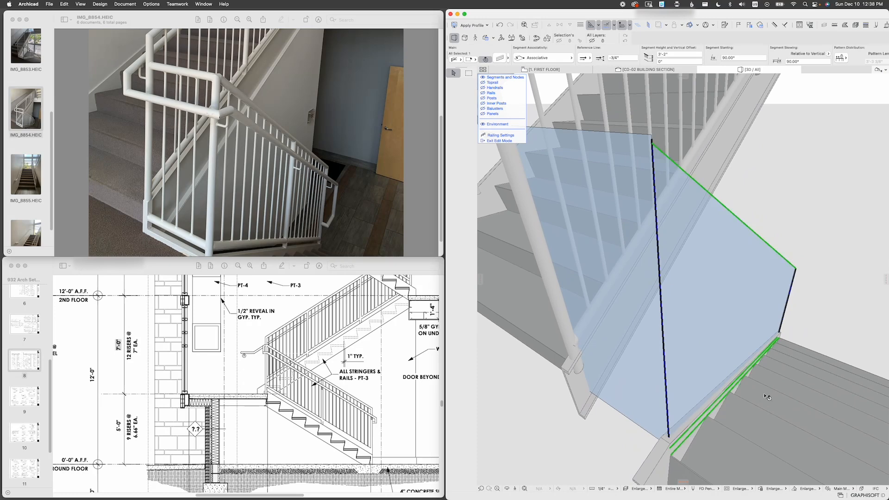
left_click(675, 413)
middle_click_drag(675, 414, 762, 325, "shift")
scroll(712, 440, "up", 5)
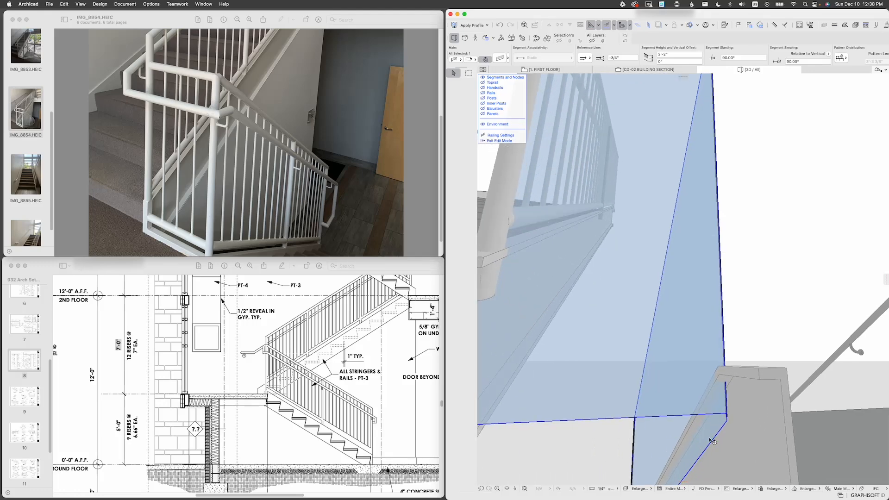
middle_click_drag(712, 440, 655, 382, "shift")
key("Escape")
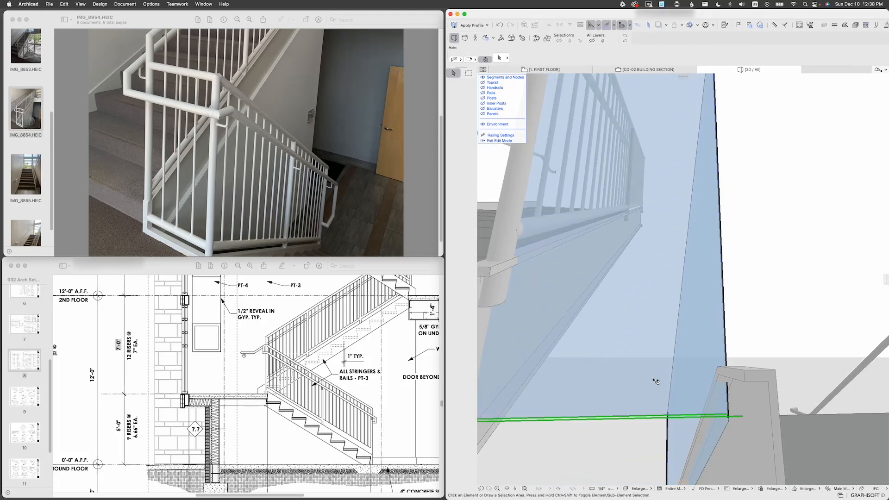
left_click(655, 380)
scroll(655, 381, "down", 10)
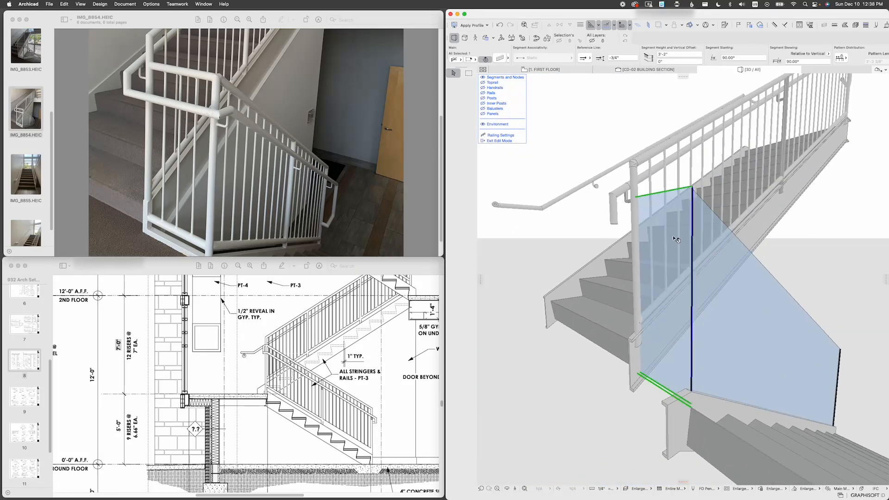
middle_click_drag(676, 239, 686, 266, "shift")
scroll(697, 179, "up", 3)
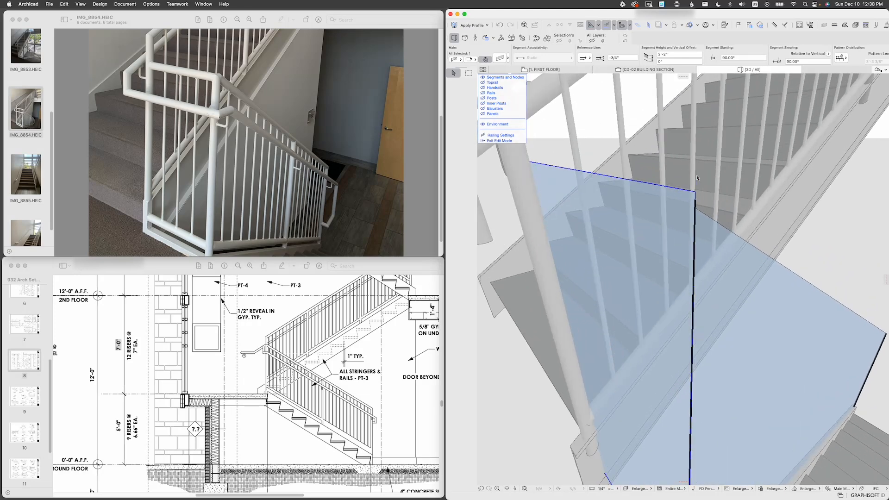
left_click(555, 88)
Step: Show the toprail again and inspect its direct connection at the landing corner
left_click(482, 82)
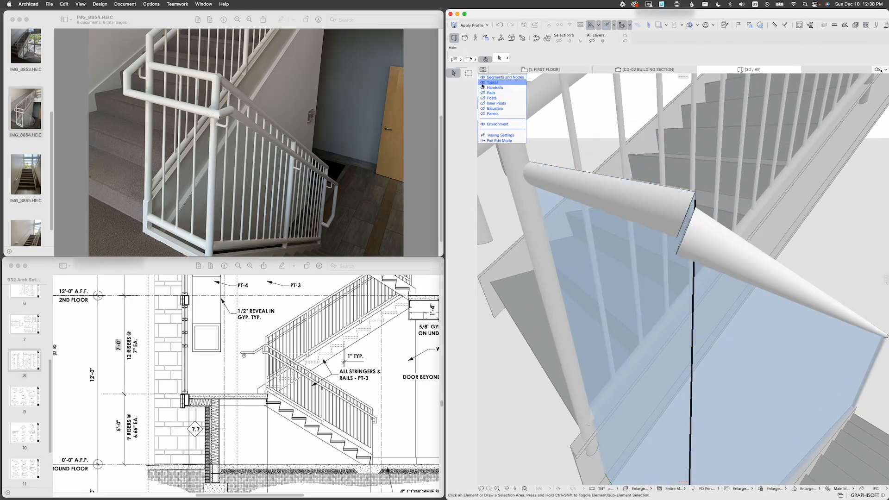
scroll(673, 220, "down", 2)
scroll(673, 221, "up", 2)
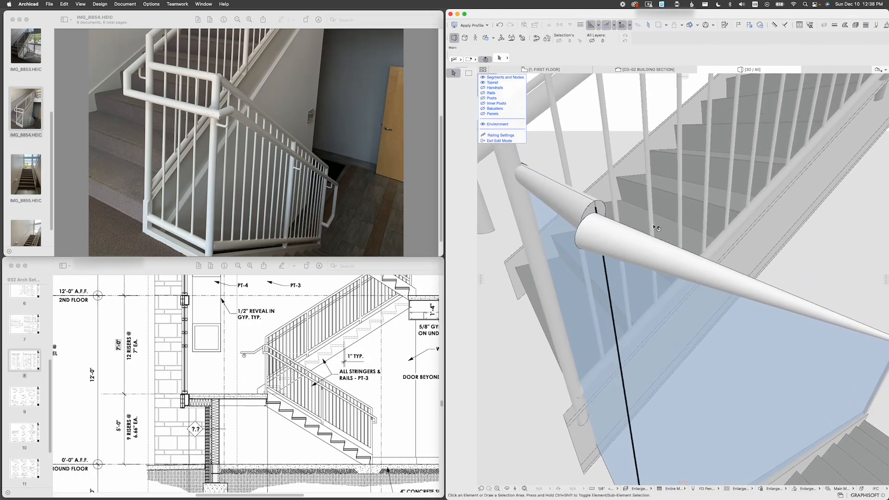
scroll(619, 235, "up", 3)
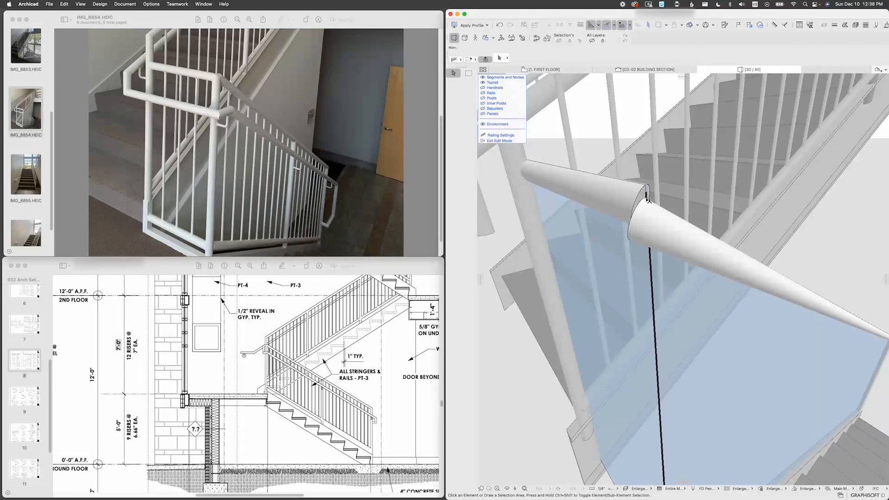
middle_click_drag(647, 221, 643, 226, "shift")
left_click(639, 300)
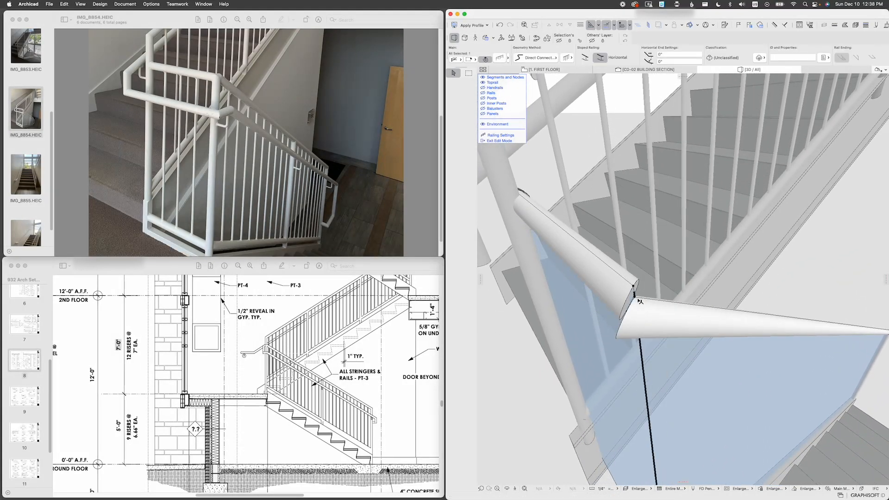
key("Escape")
middle_click_drag(637, 299, 649, 303, "shift")
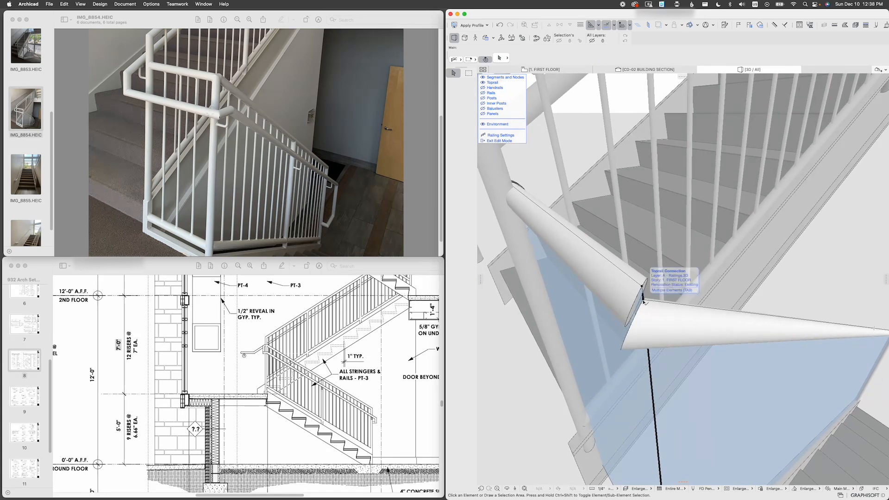
Step: Set the first horizontal end length of the corner toprail connection to 4"
left_click(645, 302)
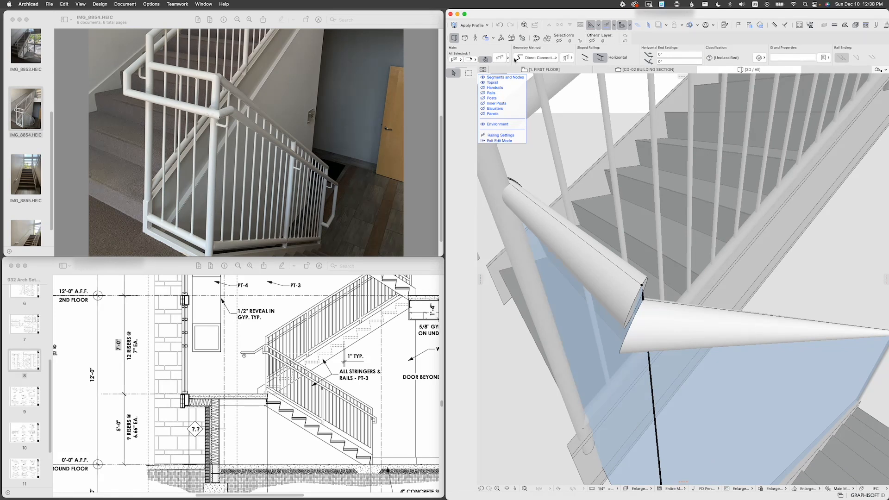
left_click(500, 57)
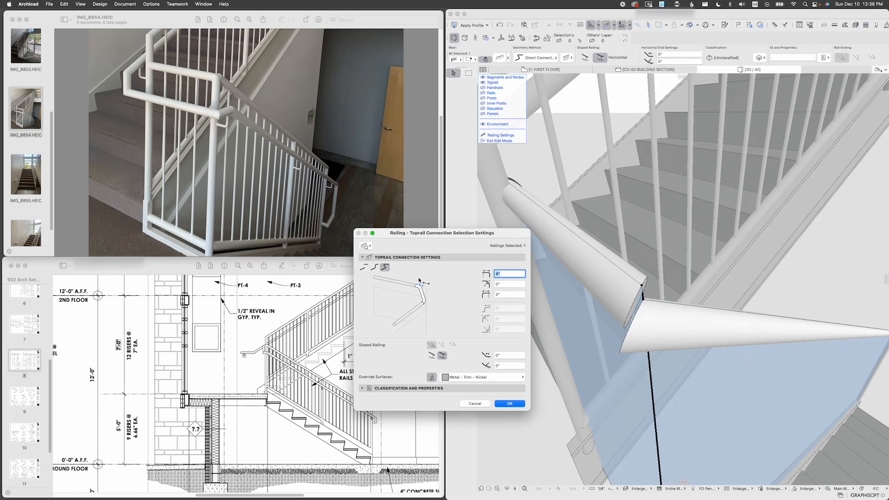
left_click(517, 358)
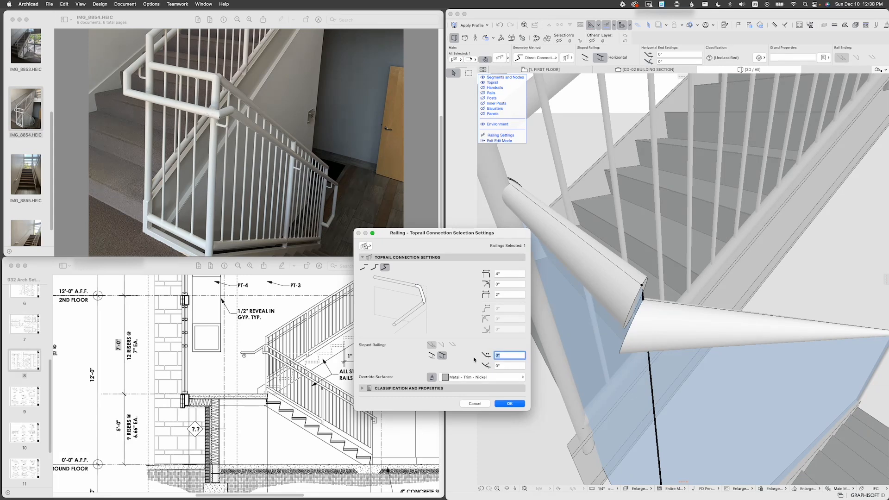
key("Return")
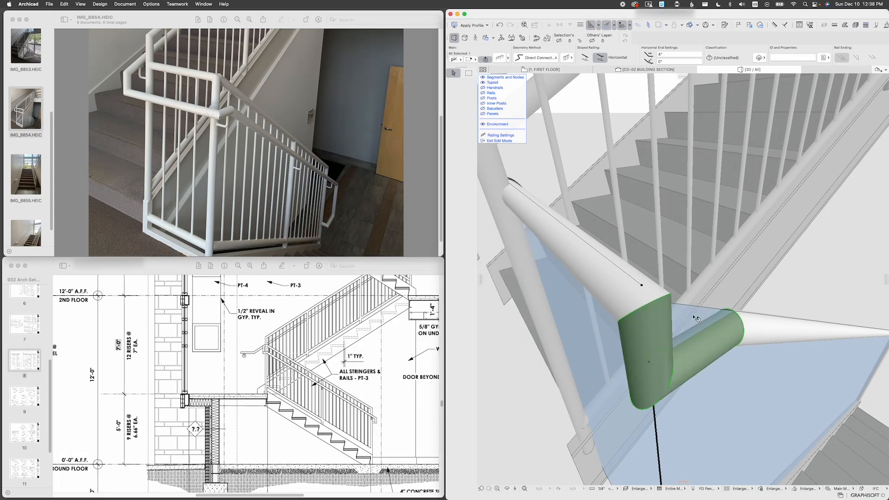
Step: Enlarge the landing corner in the site photo and compare it with the modelled corner toprail connection
middle_click_drag(695, 318, 649, 273, "shift")
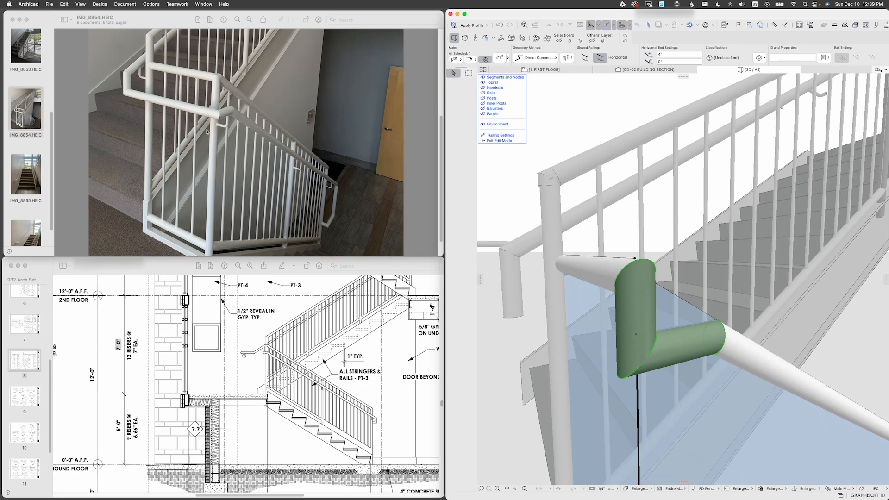
scroll(217, 81, "up", 1, "ctrl")
left_click(215, 83)
scroll(213, 84, "up", 5, "ctrl")
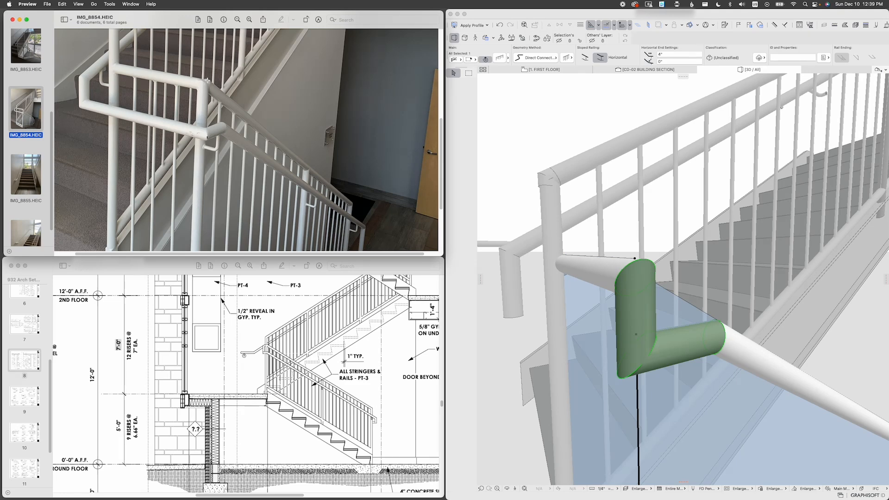
left_click(652, 334)
middle_click_drag(652, 334, 596, 362, "shift")
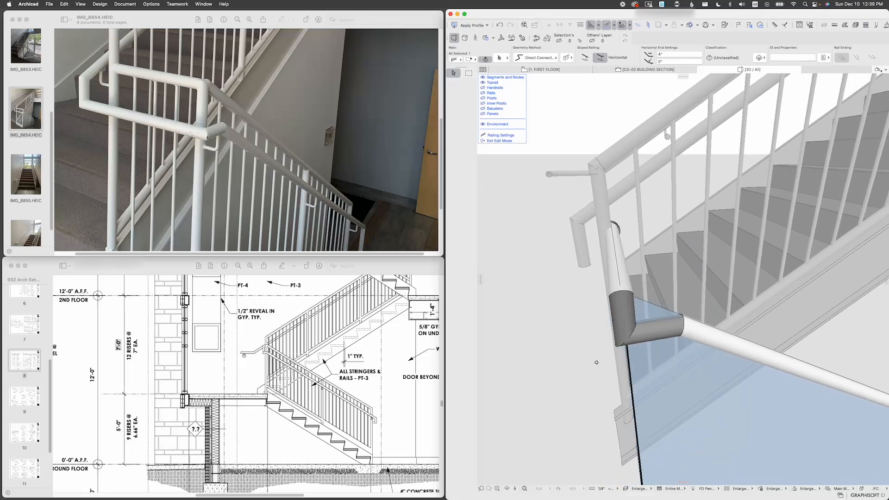
Step: Set the first length value of the corner toprail's direct connection to 2"
left_click(623, 327)
middle_click_drag(622, 326, 680, 341, "shift")
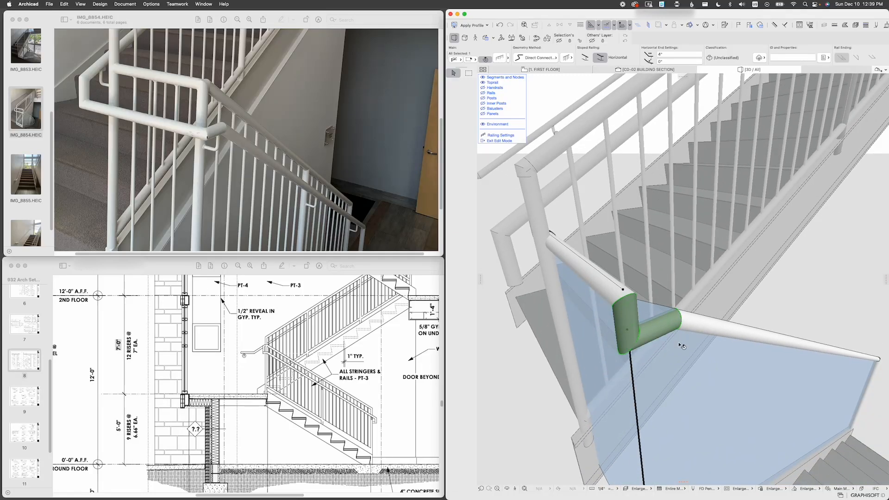
key("super+t")
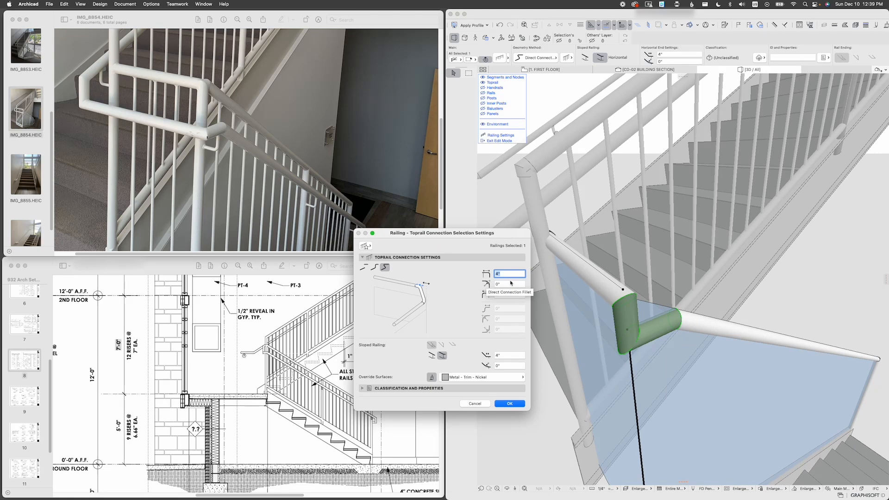
type("2")
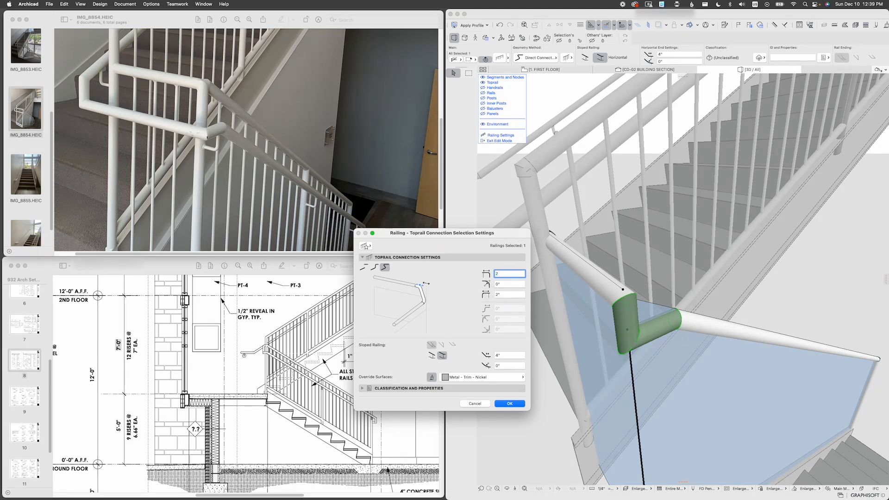
key("Return")
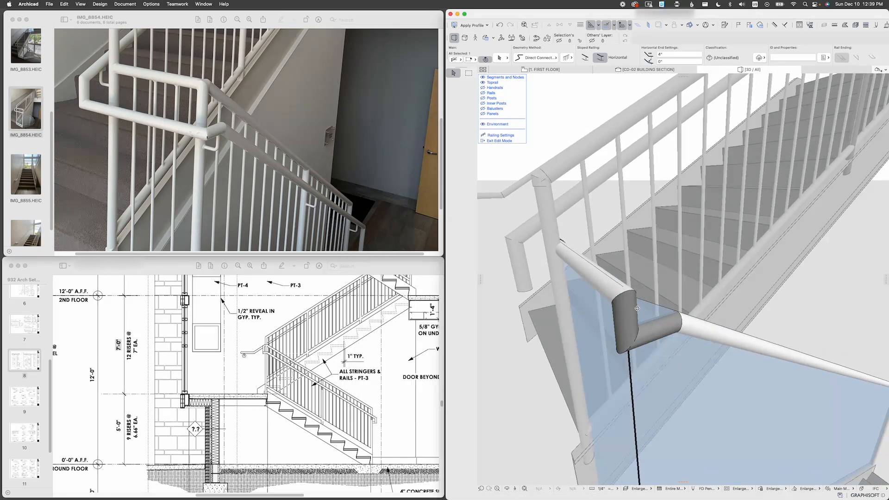
Step: Set the first horizontal end length of the corner toprail connection to 2"
double_click(668, 319)
left_click(495, 356)
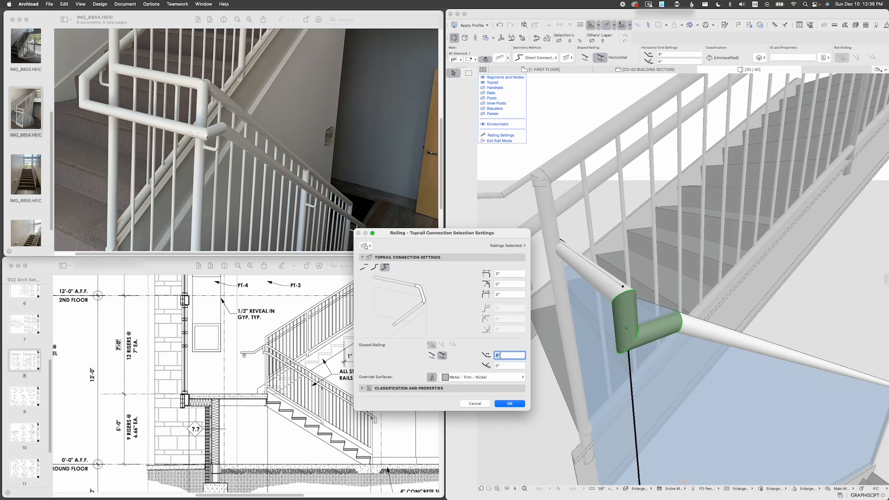
type("2")
key("Return")
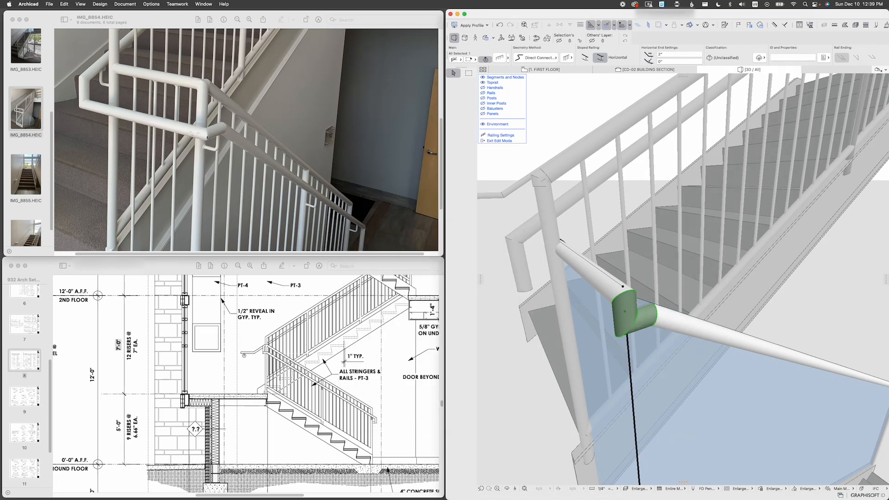
Step: Change the corner toprail connection's geometry method from direct connection to Gooseneck
left_click_drag(602, 375, 640, 307)
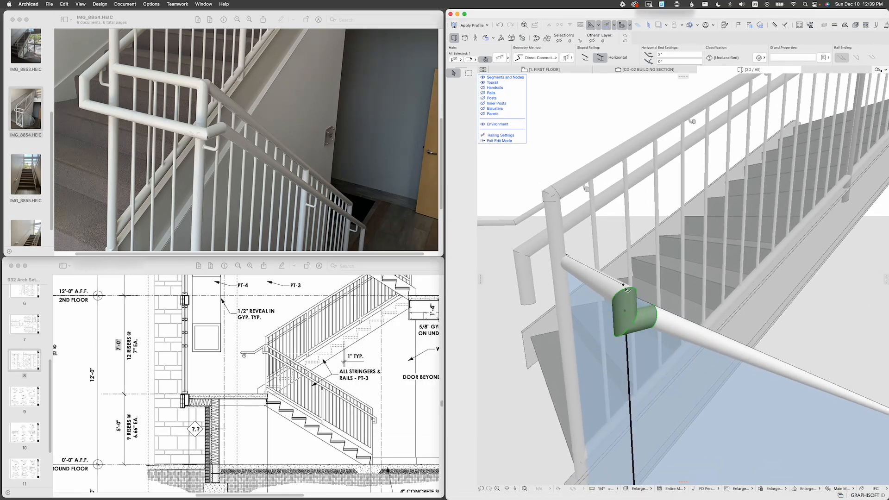
double_click(650, 309)
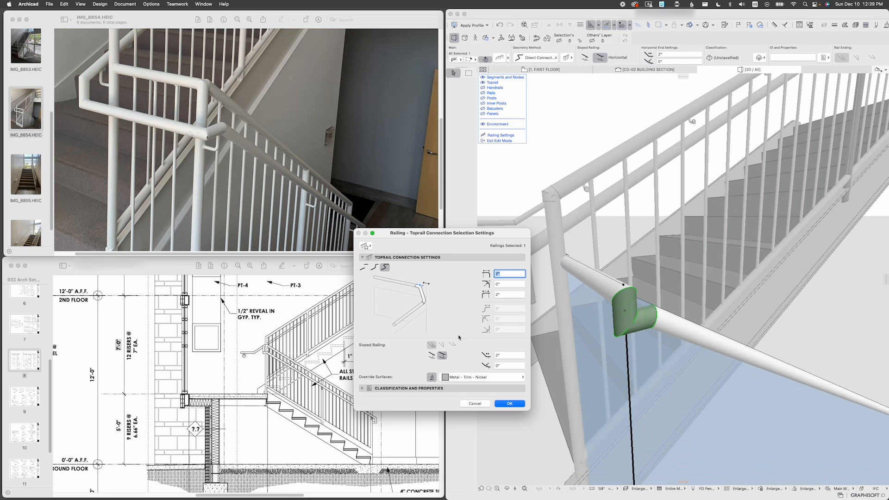
left_click(375, 267)
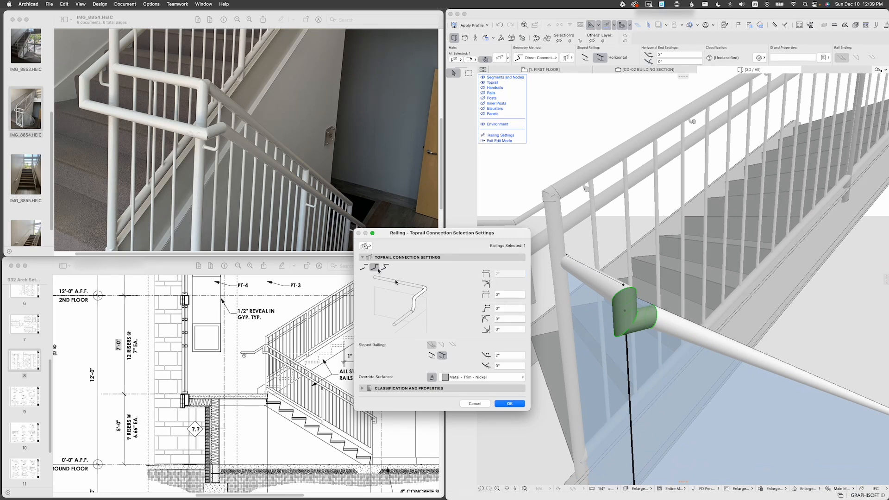
left_click(509, 404)
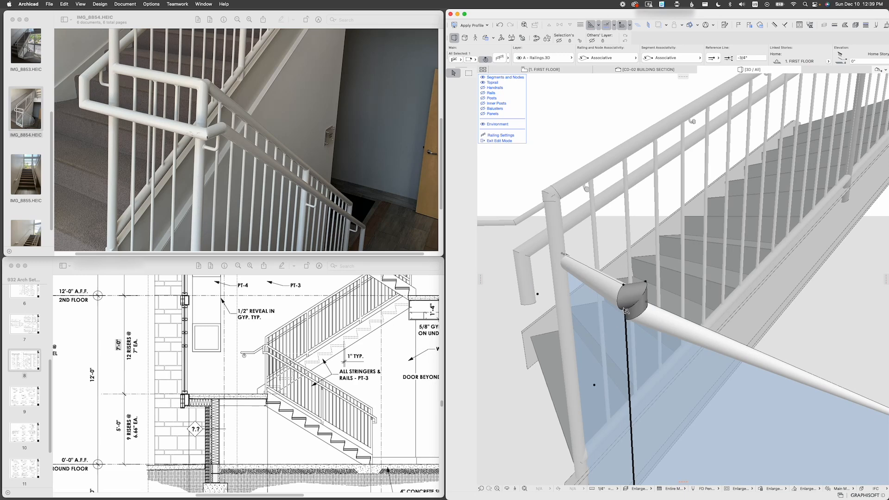
scroll(630, 311, "up", 2)
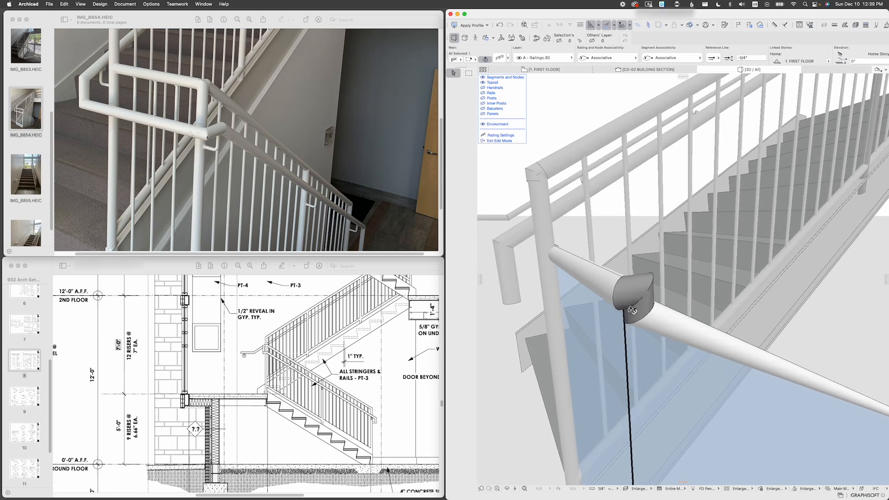
Step: Compare the modelled gooseneck corner connection with the landing corner in the site photo from several angles
left_click(228, 100)
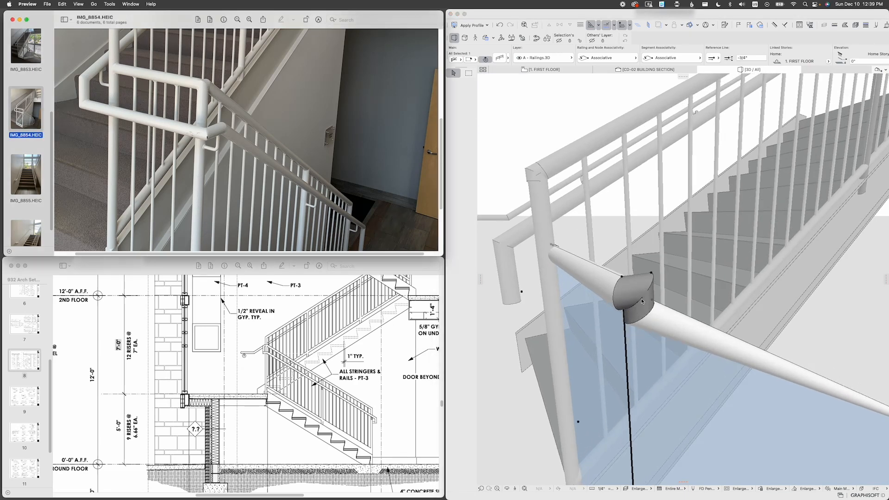
left_click(657, 313)
middle_click_drag(659, 313, 628, 293, "shift")
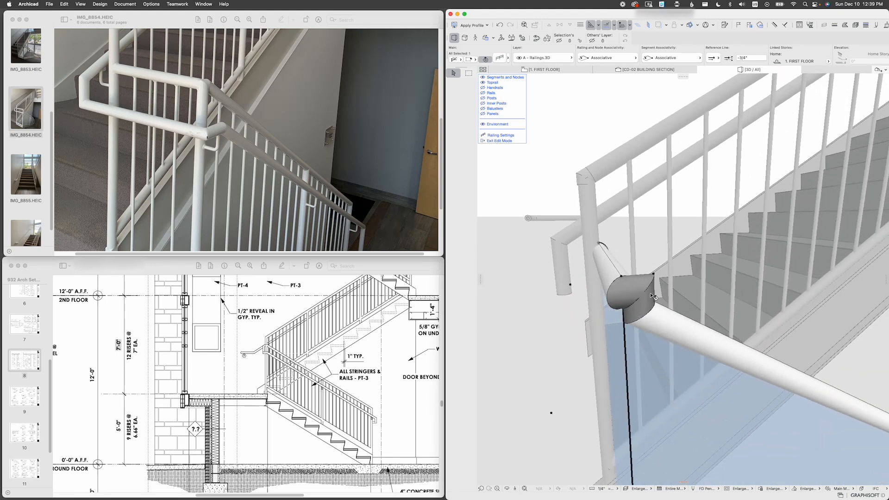
left_click(207, 80)
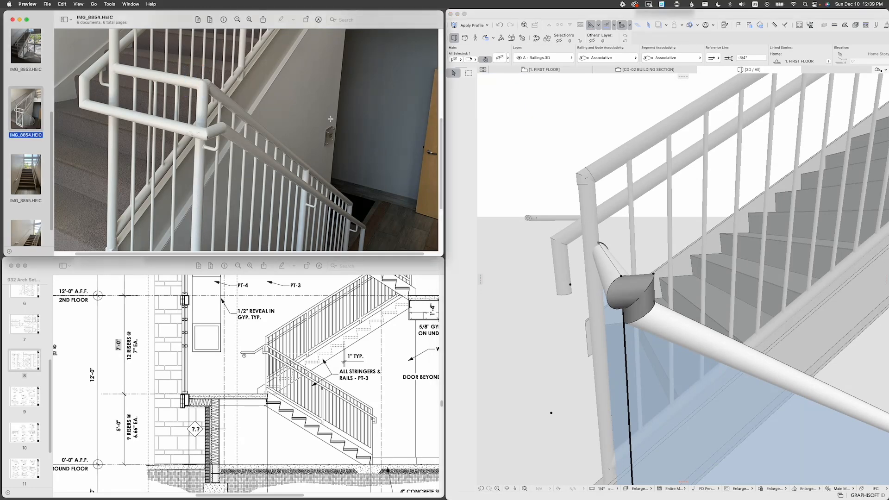
left_click(590, 274)
scroll(590, 274, "down", 5)
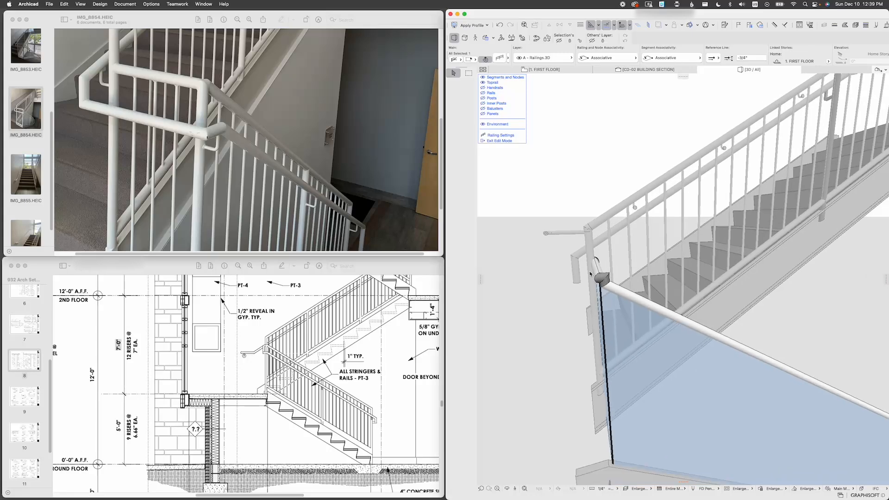
middle_click_drag(590, 274, 604, 287, "shift")
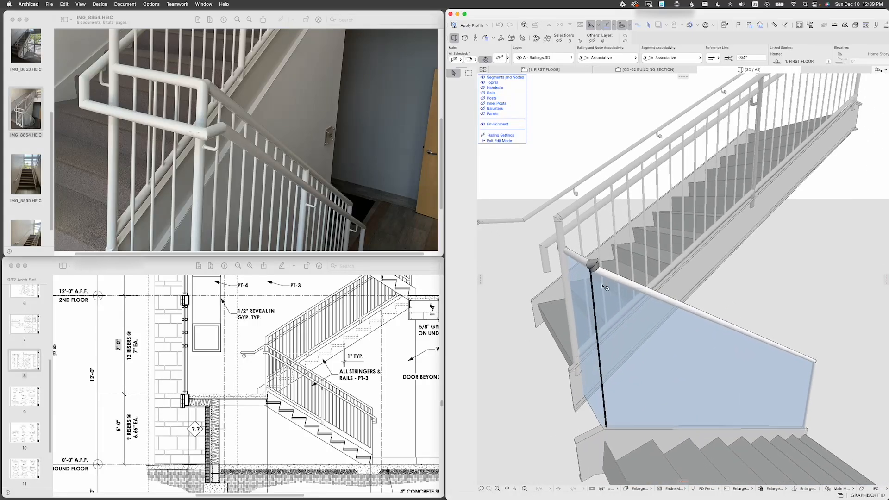
scroll(604, 285, "up", 3)
scroll(595, 264, "up", 2)
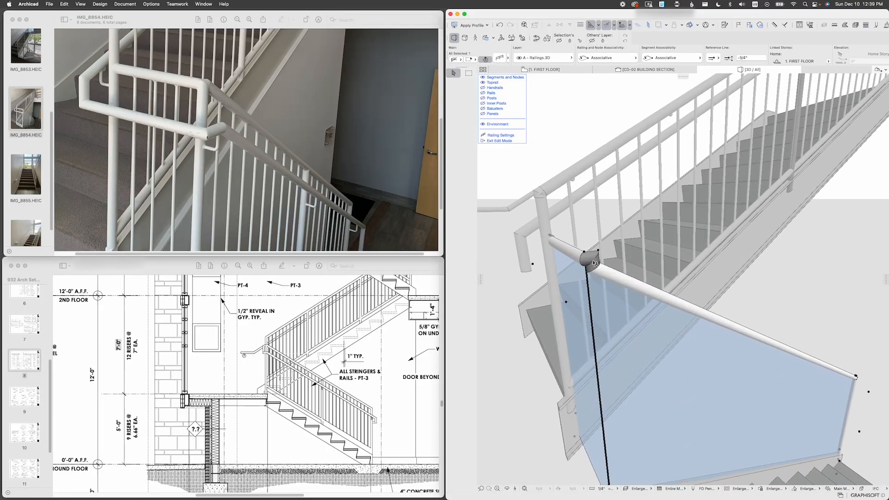
Step: Set the first horizontal end length of the gooseneck corner toprail connection to 1"
left_click(594, 262)
key("super+t")
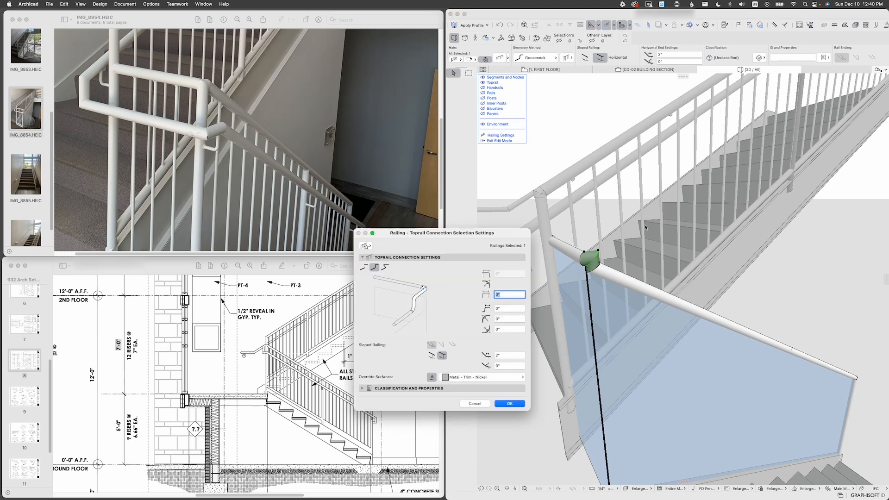
left_click(511, 355)
type("1")
key("Return")
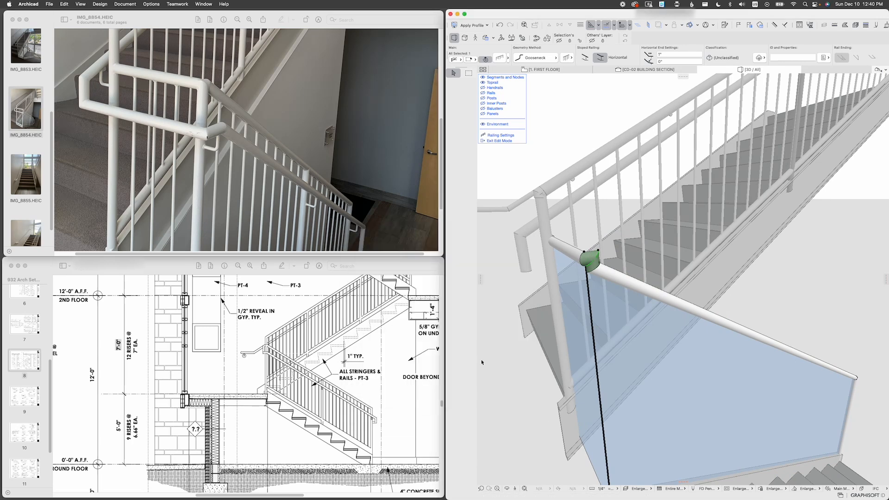
scroll(579, 279, "up", 5)
scroll(606, 266, "down", 2)
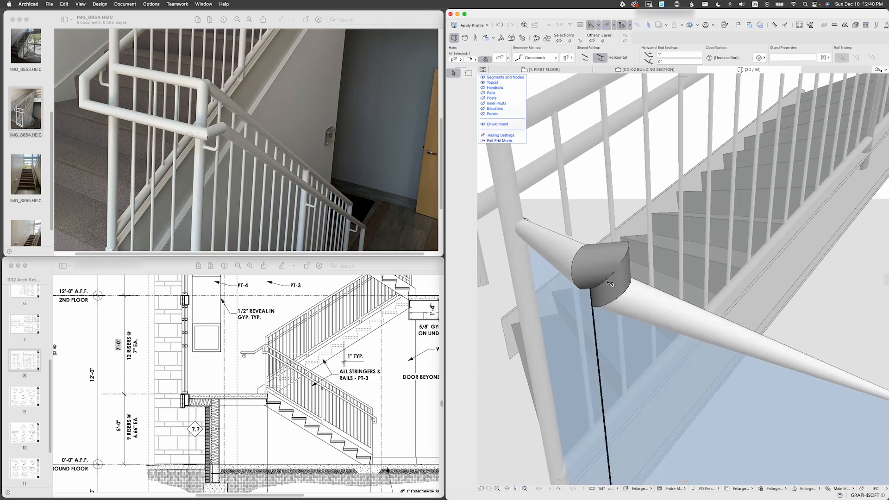
Step: Override the corner toprail connection's surface with Paint - White and leave the railing's edit mode
double_click(618, 277)
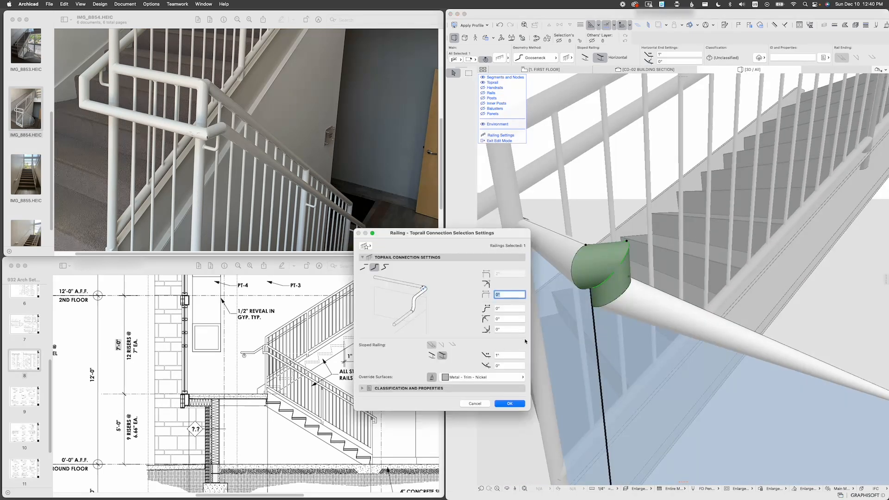
left_click(463, 377)
type("paint")
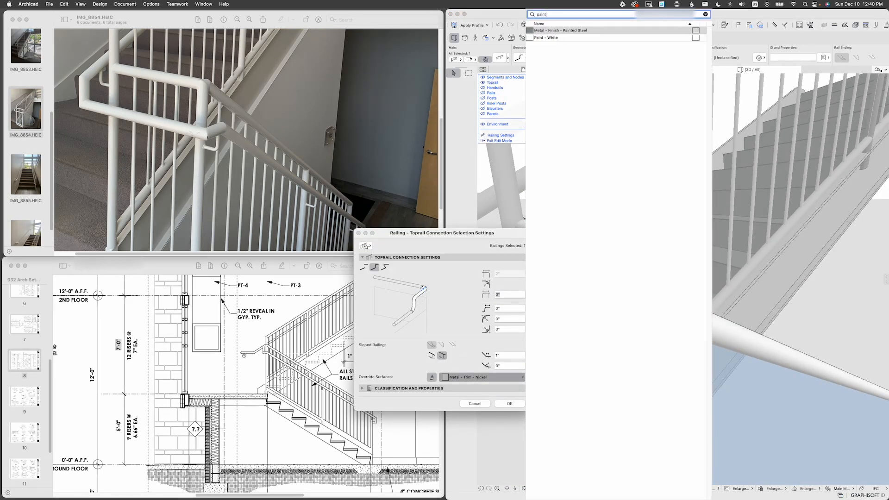
key("Down")
key("Return")
key("Return")
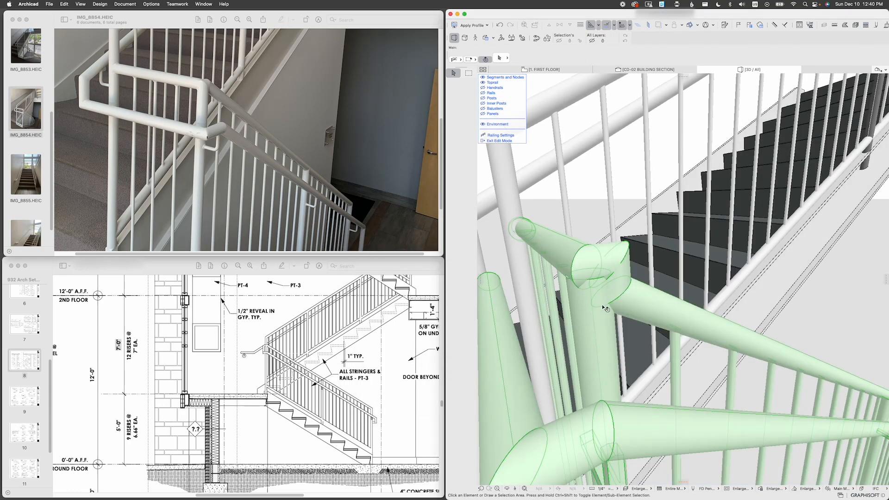
key("Escape")
key("Escape")
scroll(602, 301, "down", 10)
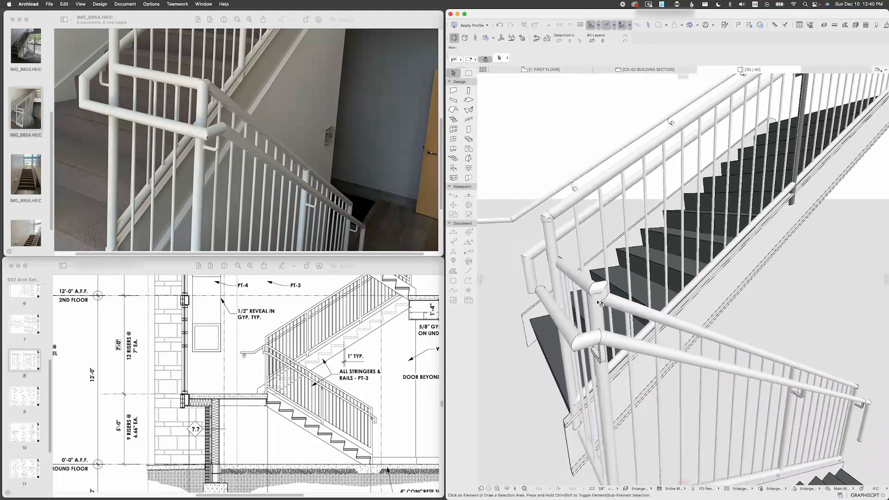
scroll(608, 292, "down", 3)
Step: Reopen the lower guardrail for editing and switch its corner toprail connection back to Direct Connection
left_click(608, 323)
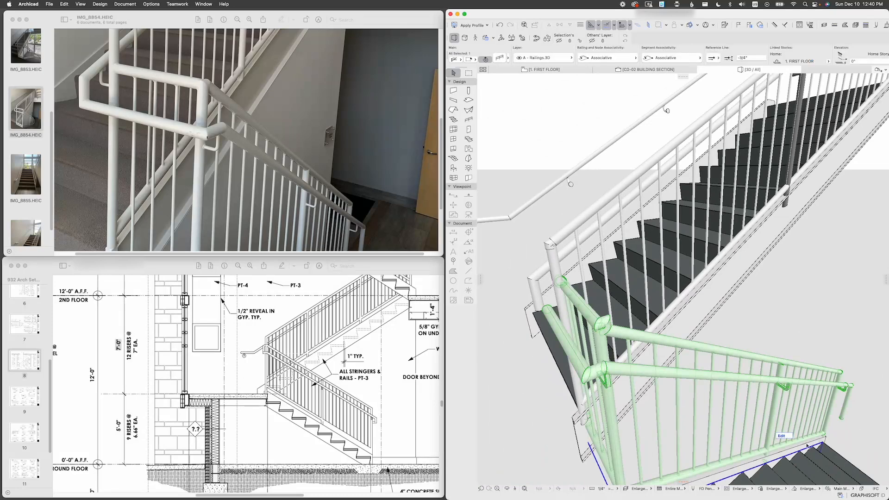
left_click(781, 436)
left_click(603, 323)
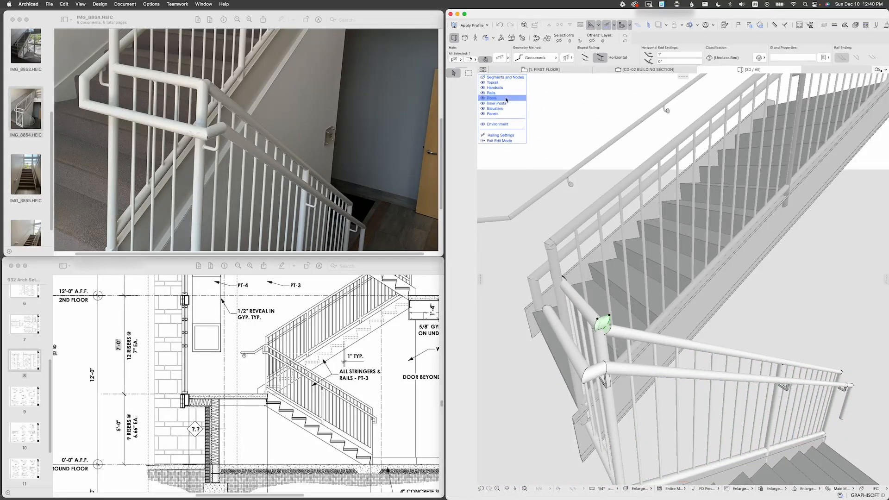
left_click(523, 60)
left_click(585, 78)
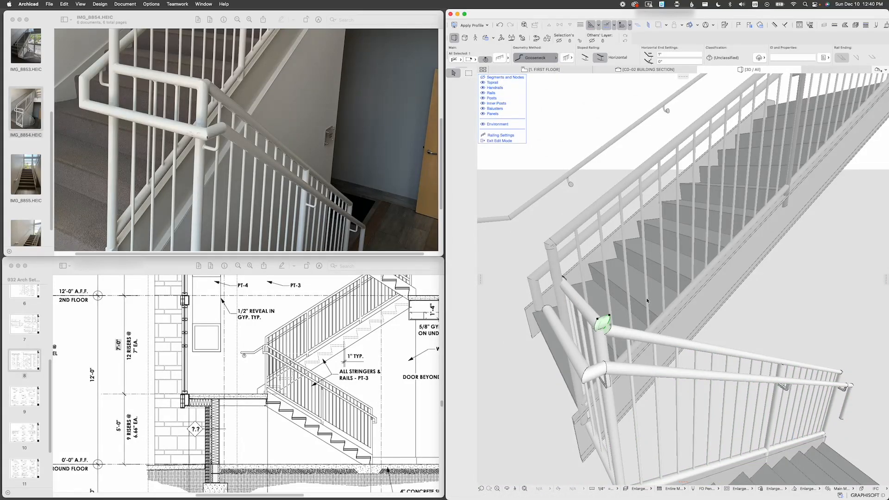
scroll(620, 333, "up", 2)
Step: Set the first horizontal end length of the corner toprail's direct connection to 2" and leave edit mode
double_click(612, 332)
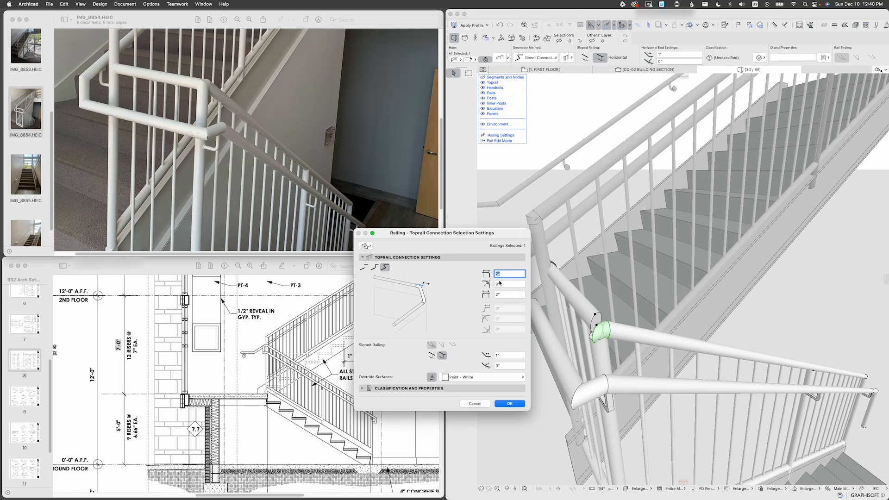
left_click(509, 355)
type("2")
key("Return")
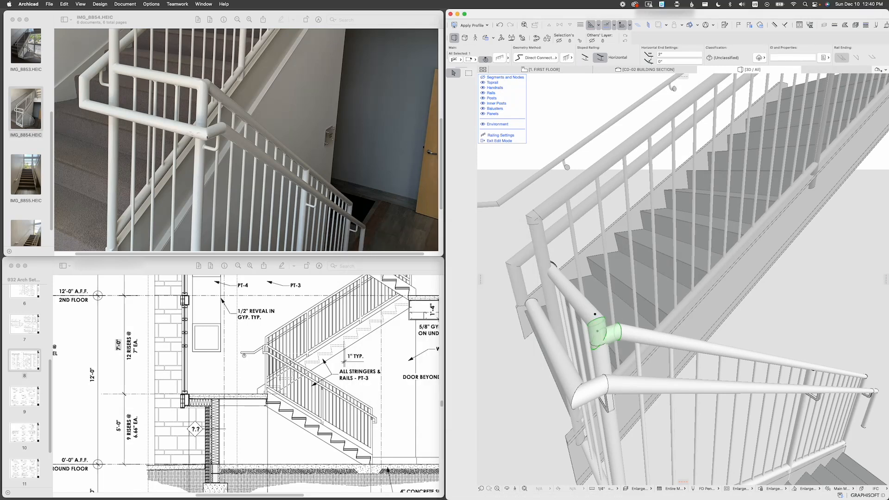
middle_click_drag(627, 341, 604, 342, "shift")
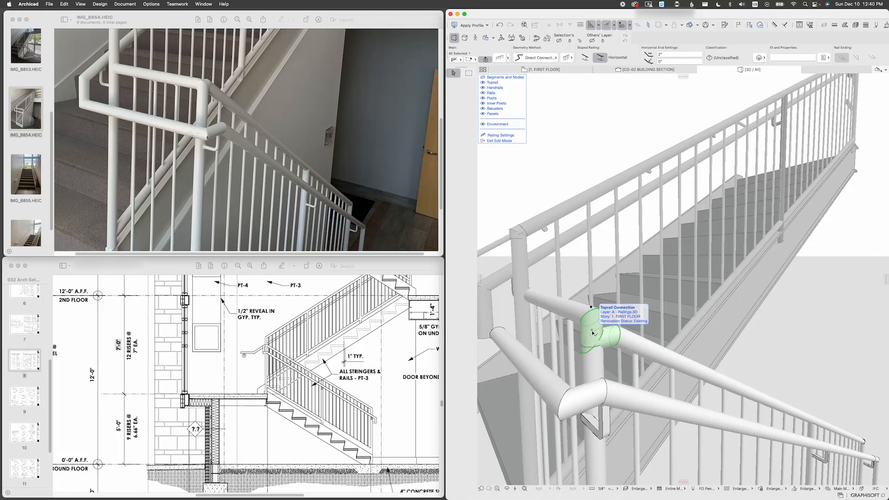
key("Escape")
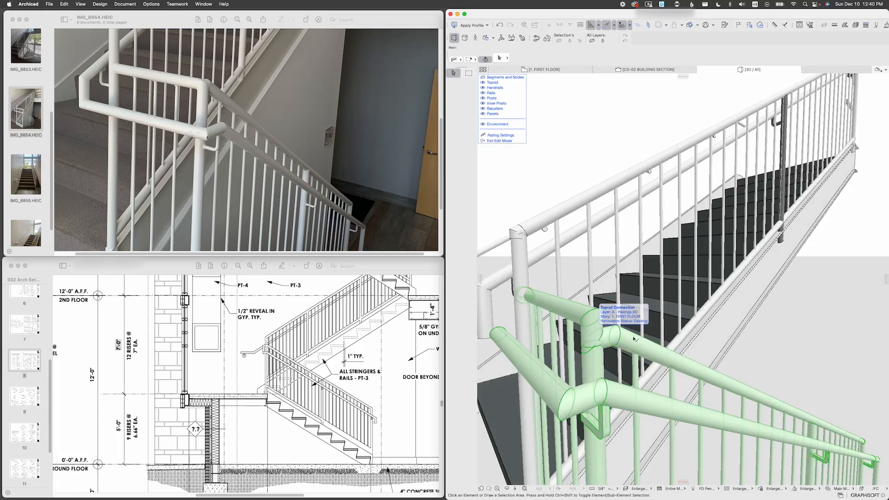
key("Escape")
scroll(630, 331, "down", 10)
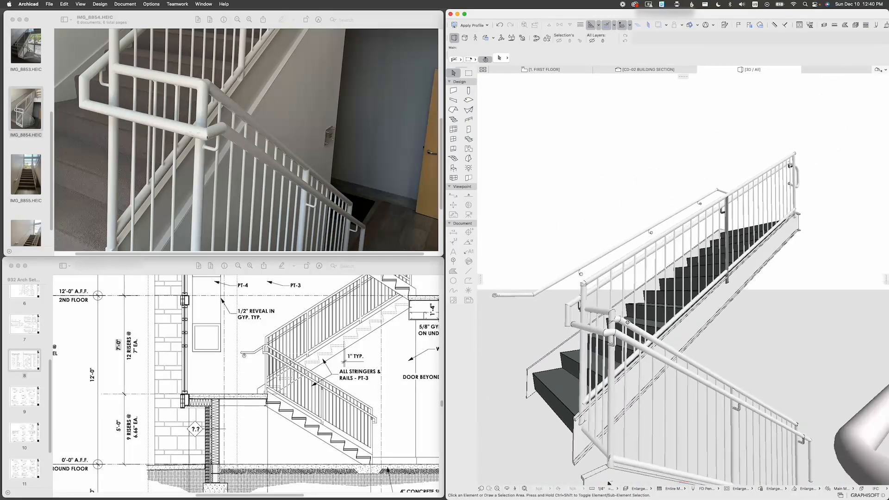
Step: Open the lower guardrail for editing and select the handrail segment along the landing
middle_click_drag(627, 322, 576, 352, "shift")
scroll(674, 320, "up", 2)
left_click(672, 323)
left_click(685, 424)
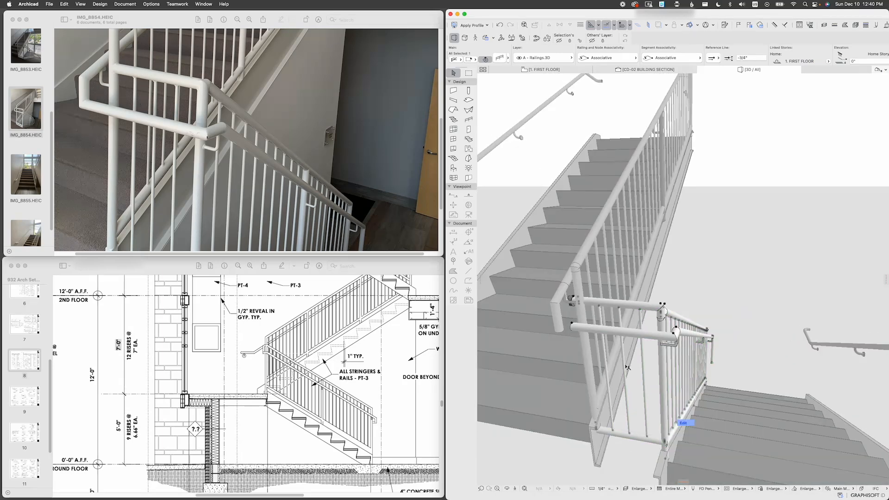
left_click(577, 329)
Step: Try to stretch the landing handrail's free end toward the end of the upper flight's handrail
left_click(573, 325)
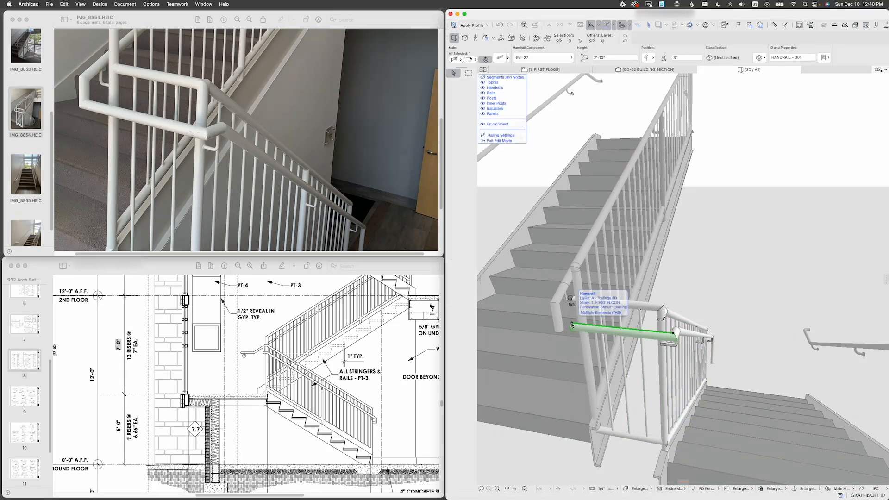
left_click(584, 296)
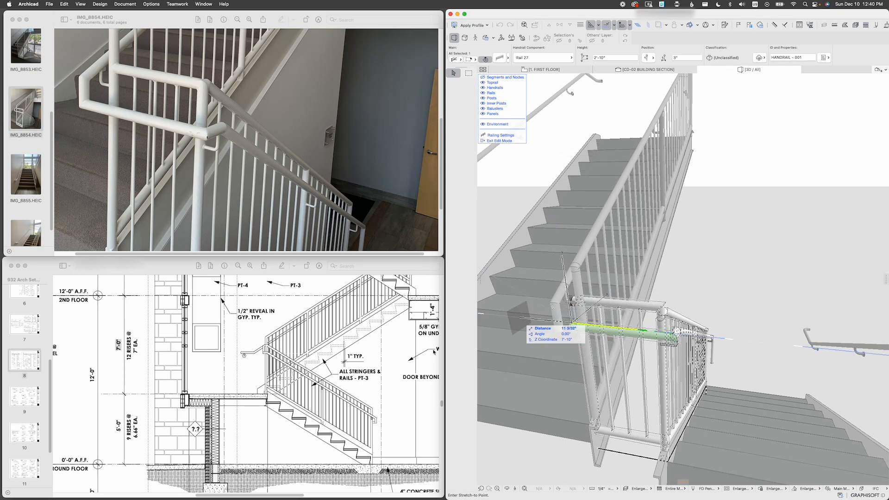
middle_click_drag(528, 338, 661, 330, "shift")
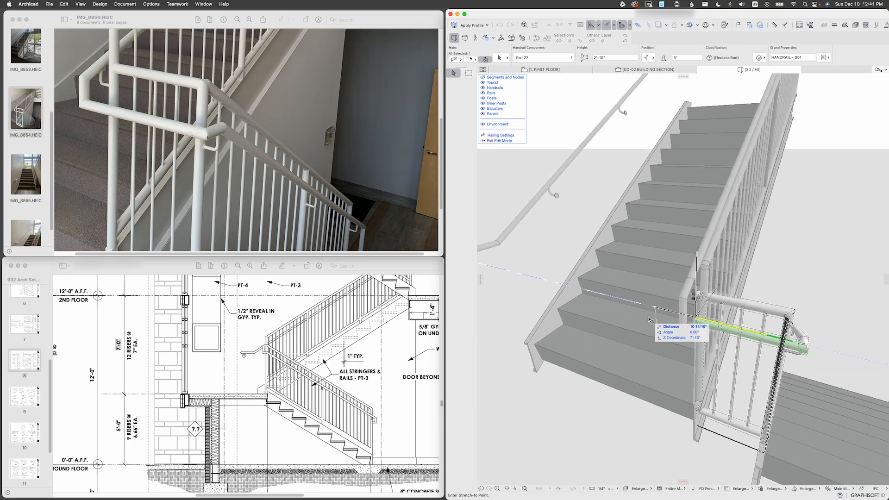
left_click(682, 325)
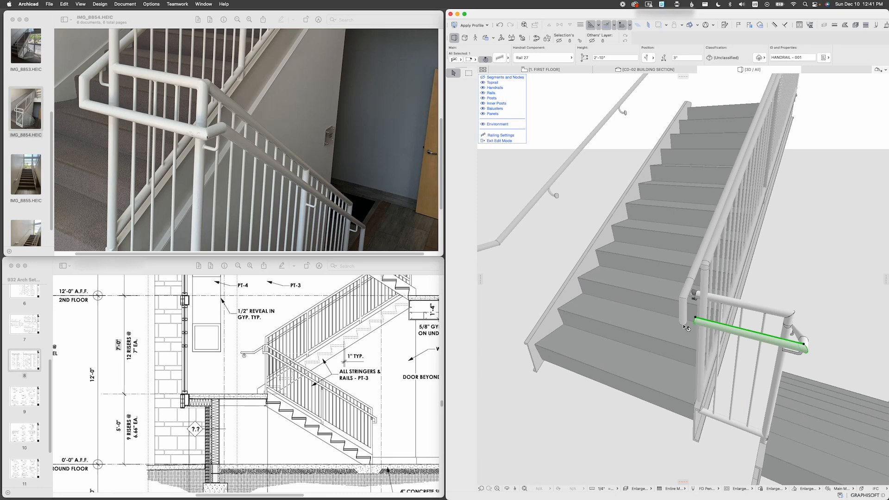
left_click(695, 318)
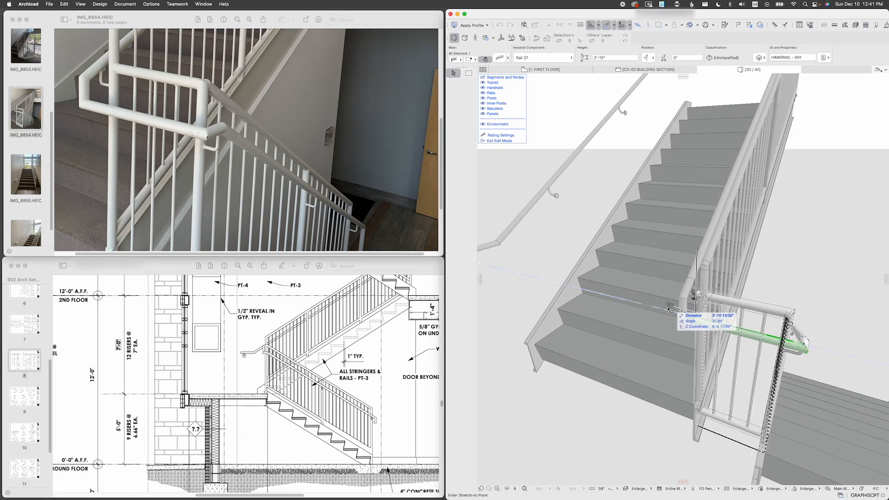
key("Escape")
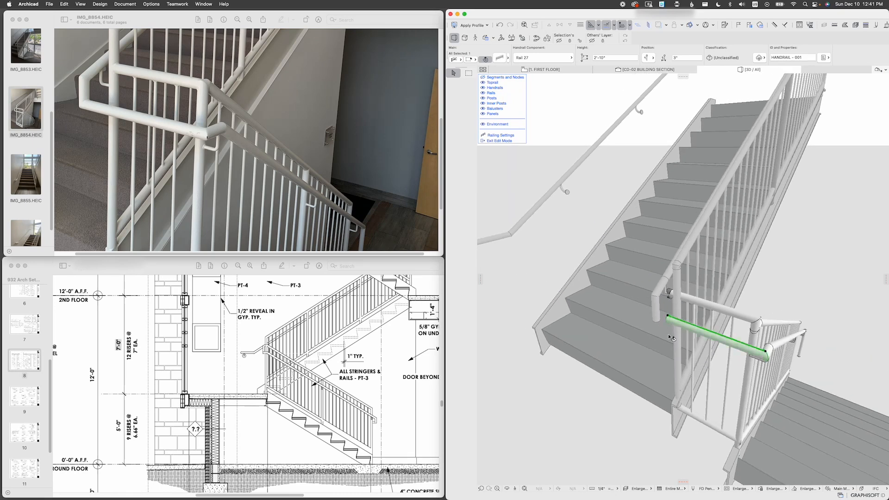
key("super+t")
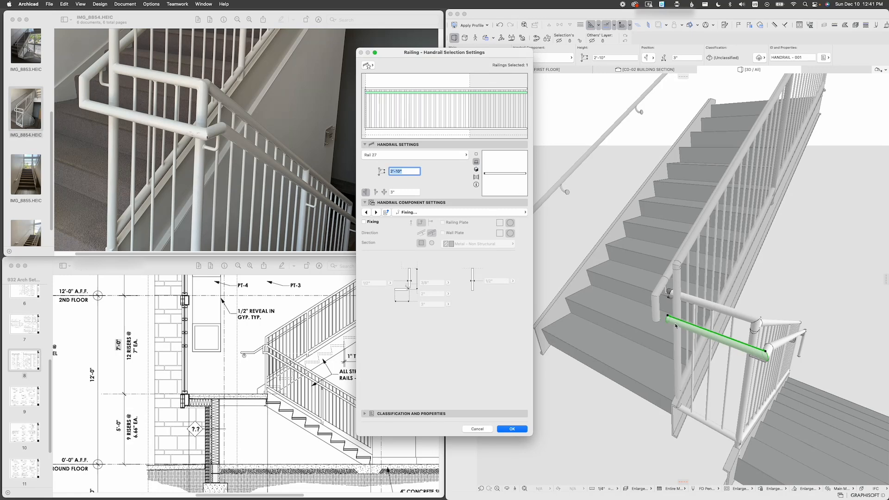
key("Escape")
key("Escape")
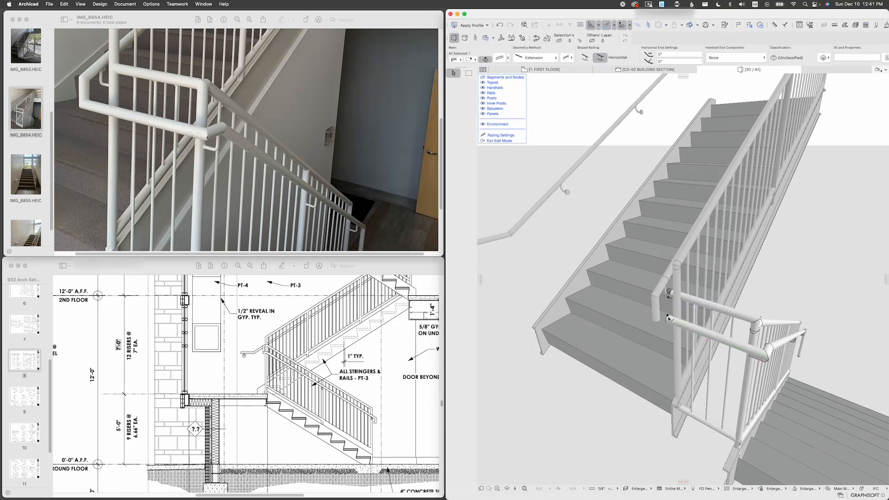
Step: Give the landing handrail's end a 4" extension and shorten it to about 2 1/4" to meet the upper flight's handrail end
scroll(669, 319, "up", 2)
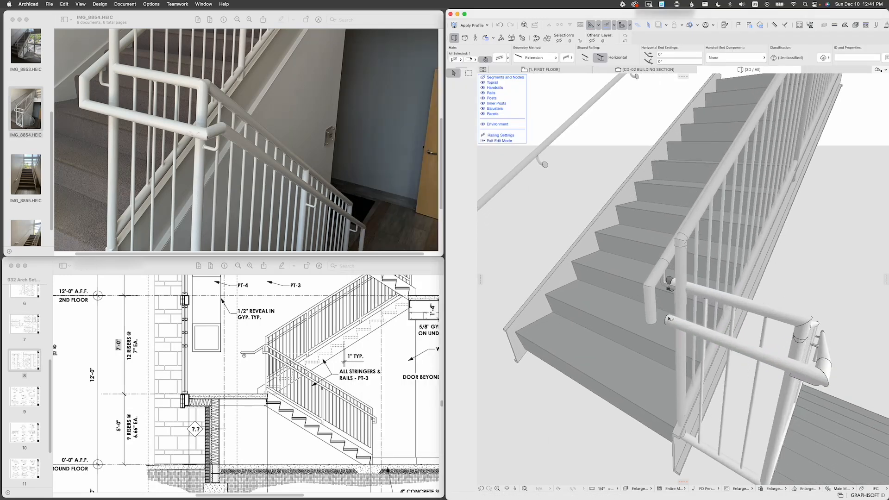
left_click(500, 57)
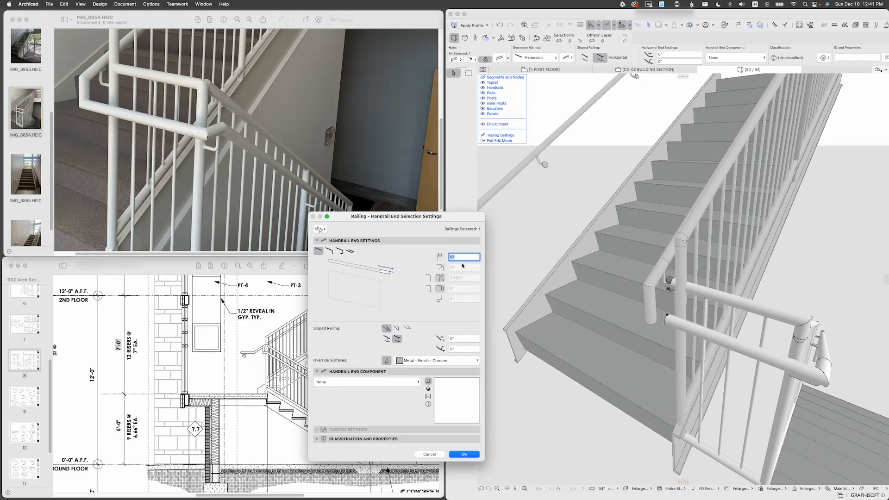
type("4")
key("Return")
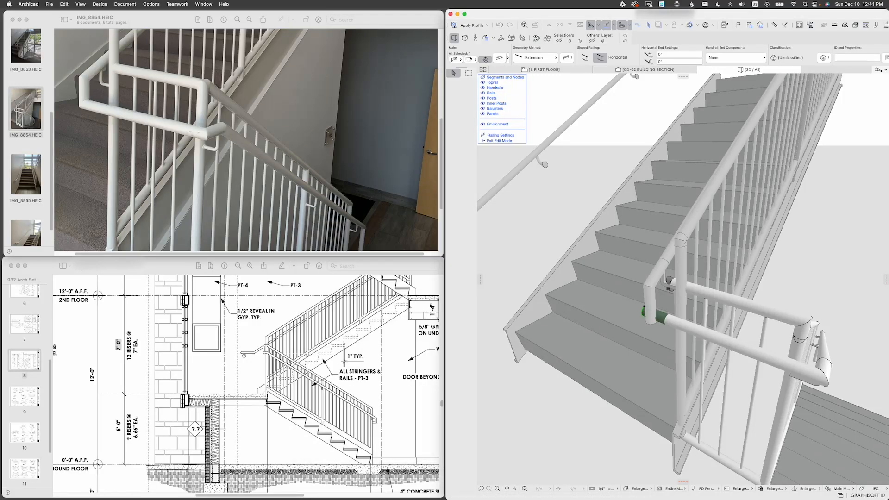
middle_click_drag(585, 290, 642, 316, "shift")
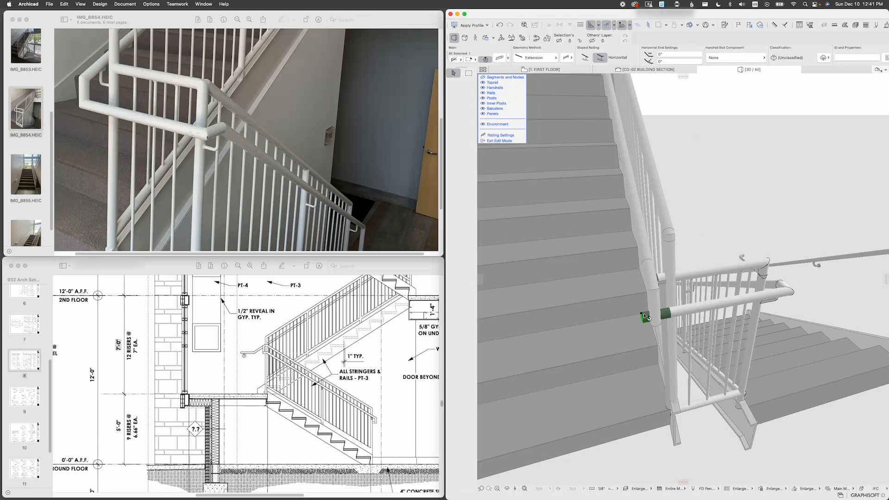
left_click(643, 316)
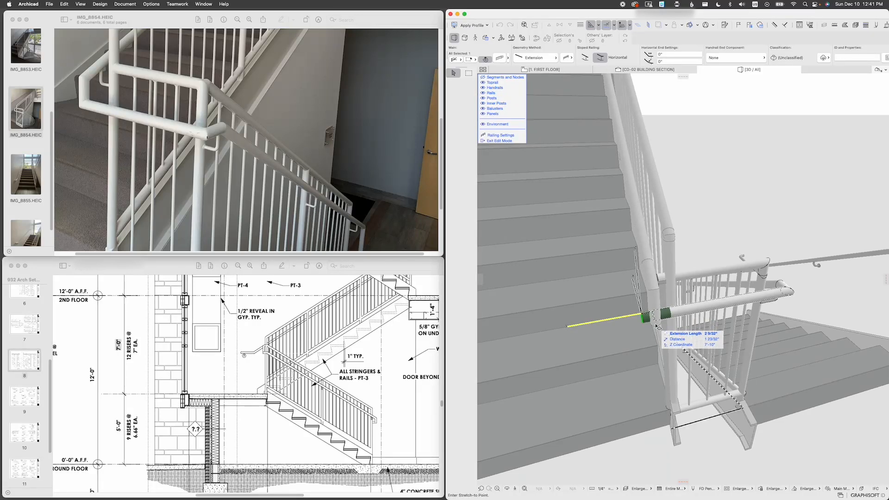
left_click(655, 324)
Step: Override the surface of the landing handrail's end extension with Paint - White and leave edit mode
middle_click_drag(656, 324, 521, 301, "shift")
scroll(650, 309, "up", 6)
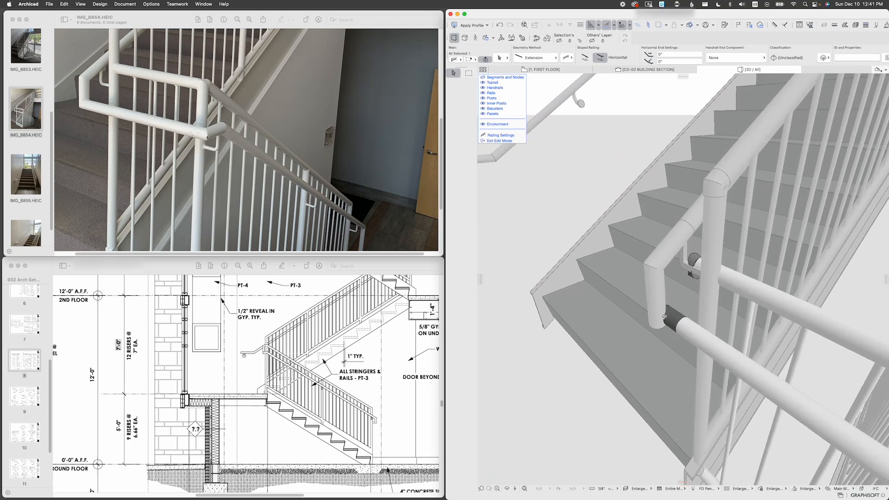
middle_click_drag(650, 310, 671, 314, "shift")
double_click(673, 315)
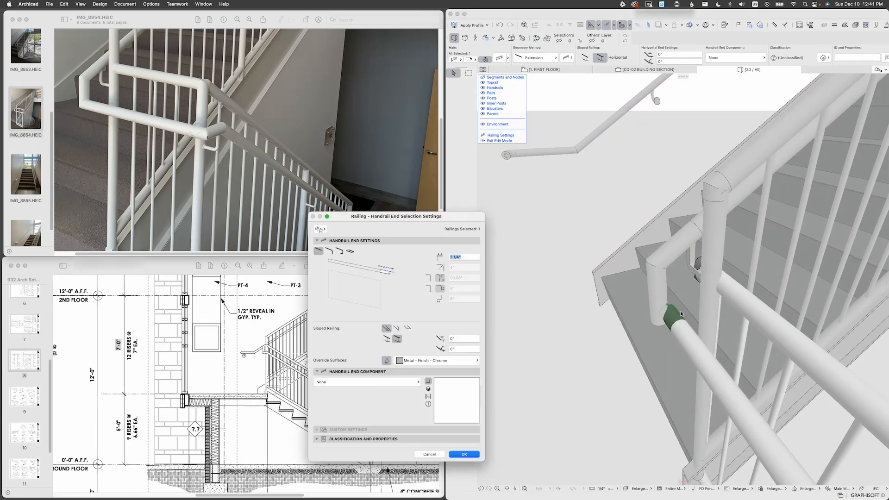
left_click(452, 360)
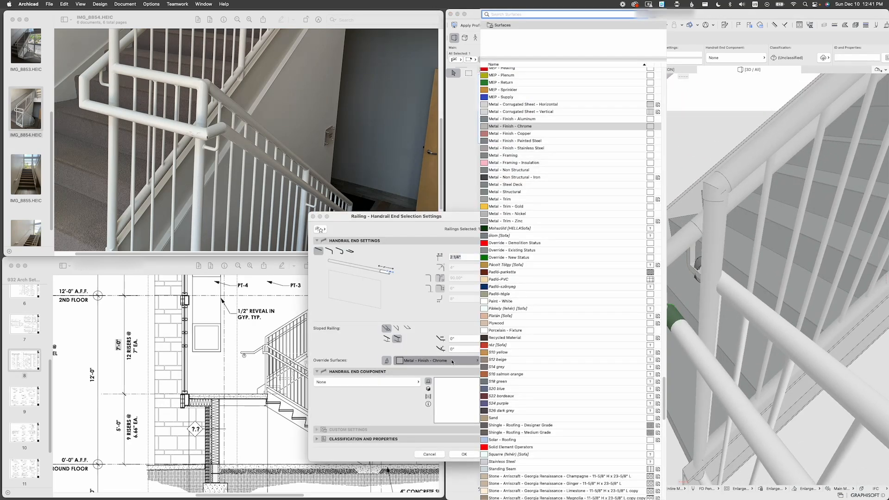
type("paint")
key("Down")
key("Return")
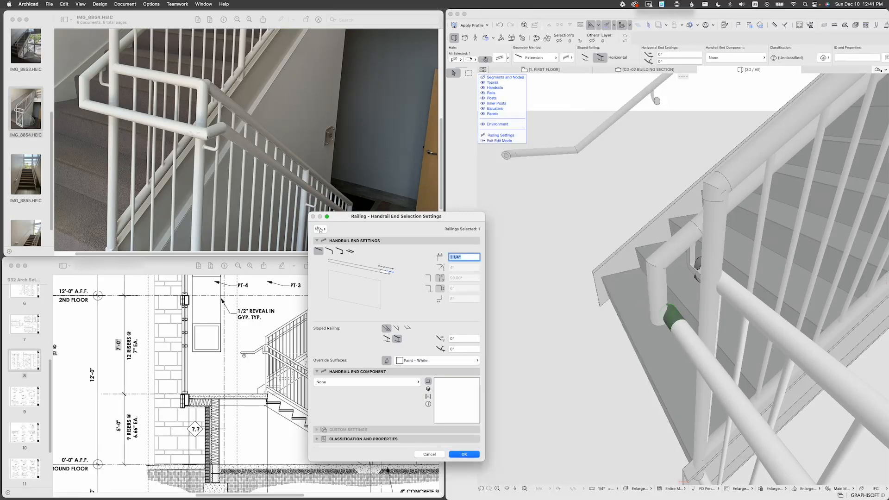
key("Return")
key("Escape")
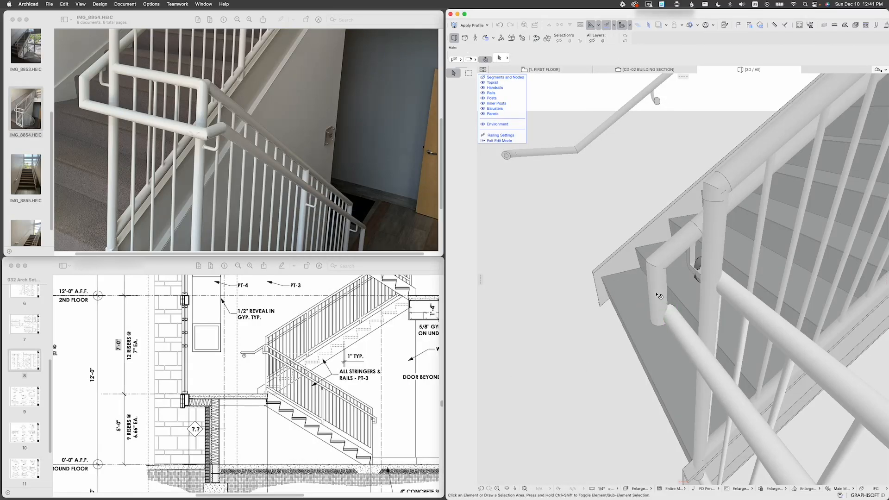
key("Escape")
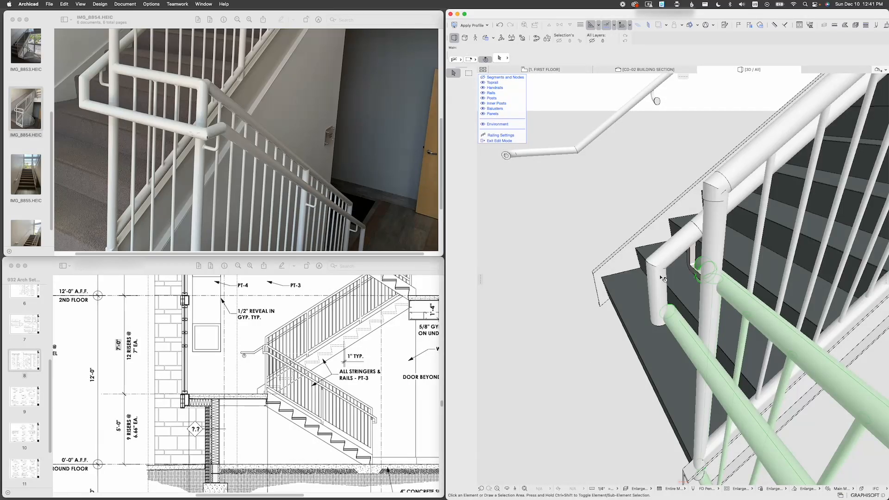
Step: Open the upper guardrail for editing and set the extension length of its curved lower handrail end to 4"
left_click(656, 263)
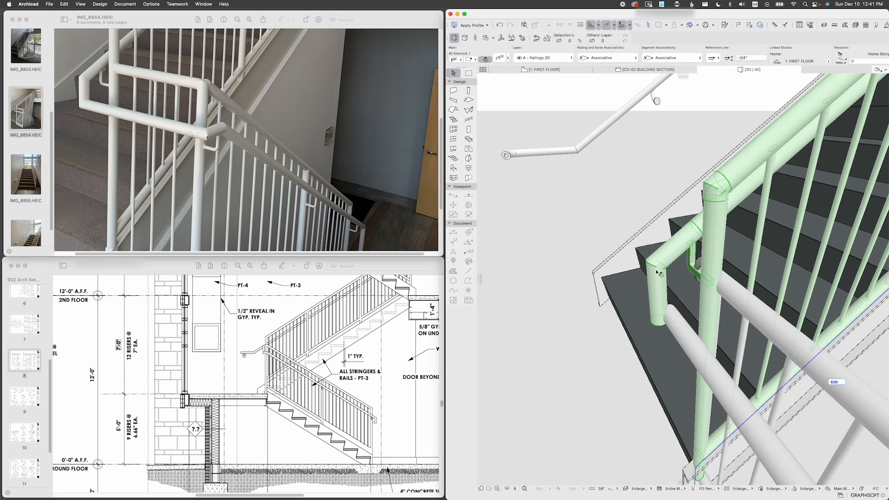
left_click(832, 382)
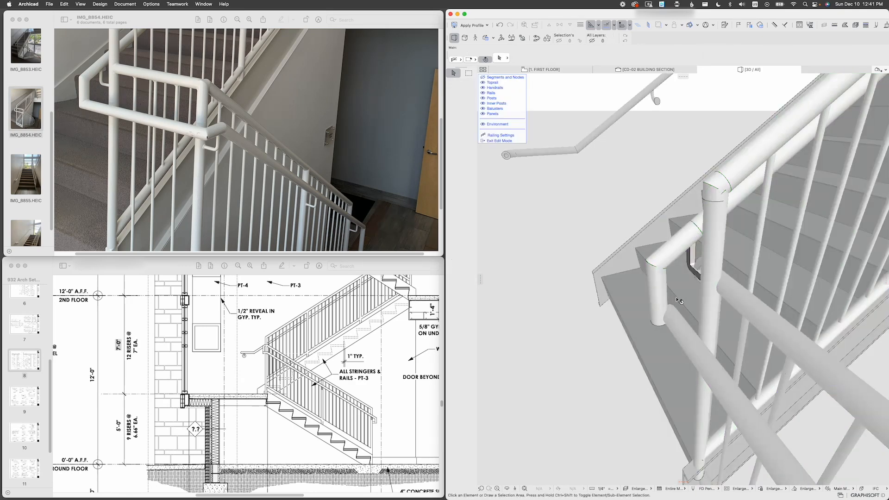
double_click(670, 292)
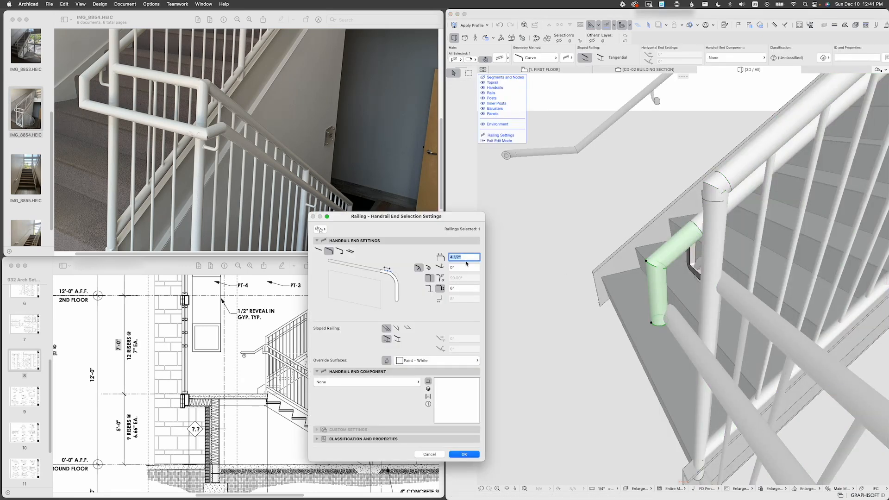
type("4")
key("Return")
Step: Shorten the extension length of the upper guardrail's curved handrail end to 3 1/2"
double_click(674, 338)
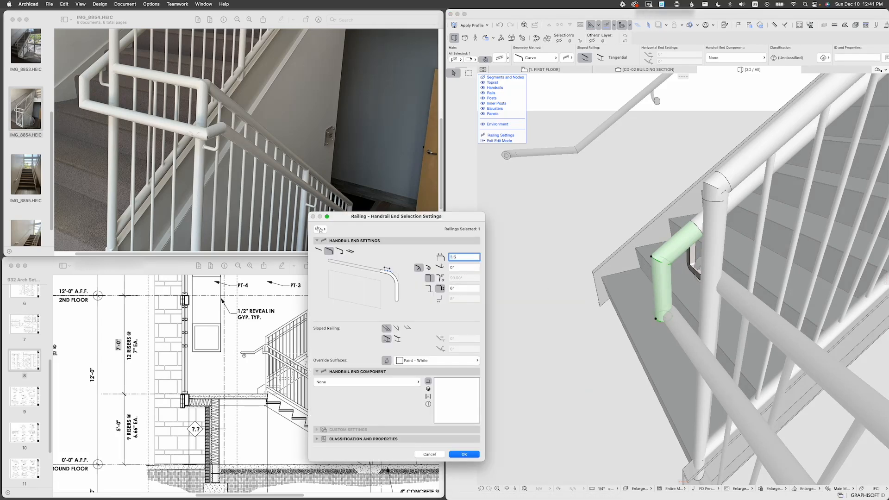
type("3.5")
key("Return")
Step: Switch the upper guardrail's curved handrail end to the second of the three Sloped Railing end options
middle_click_drag(590, 276, 706, 320, "shift")
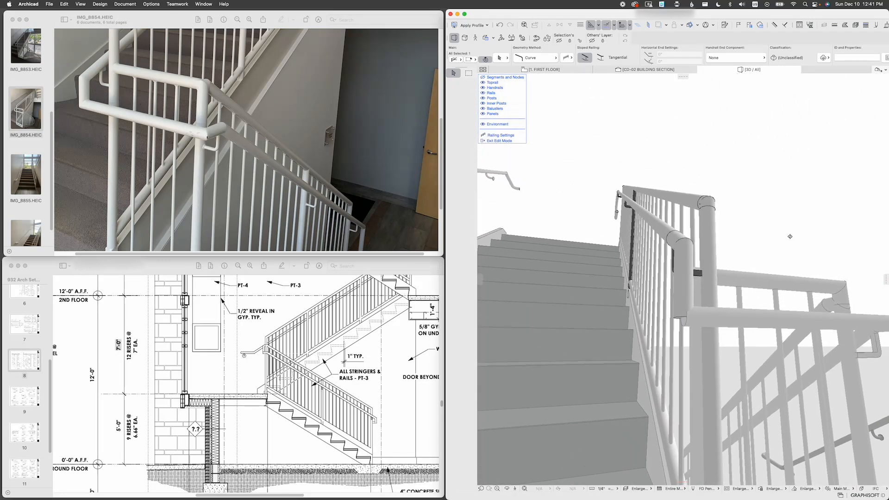
double_click(687, 318)
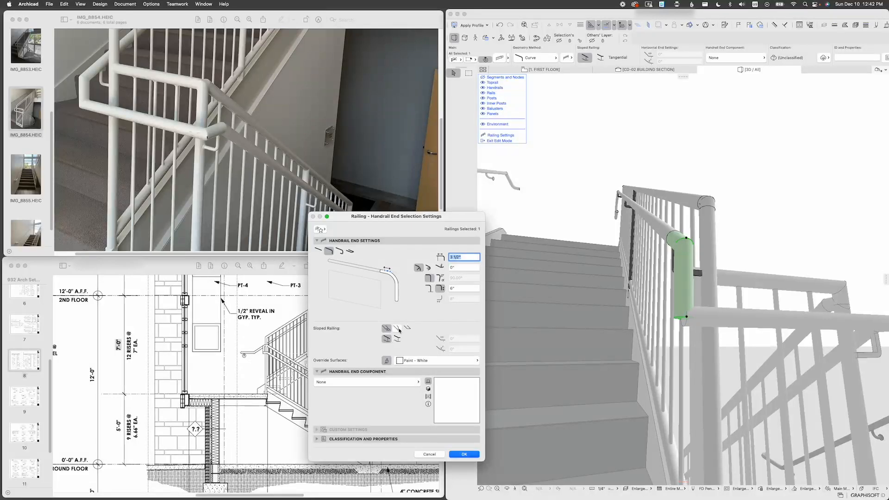
key("Return")
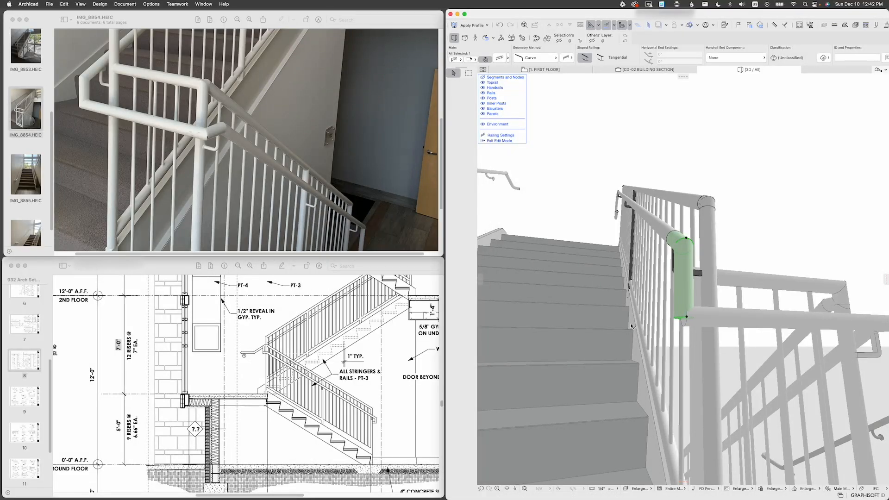
double_click(686, 318)
key("Return")
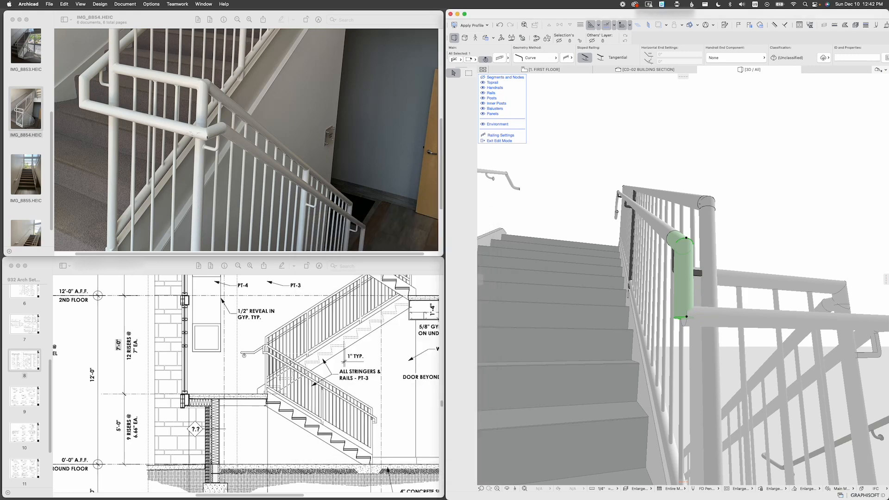
Step: Try to stretch the curved handrail end's vertical drop down to the underside of the landing handrail
left_click(686, 318)
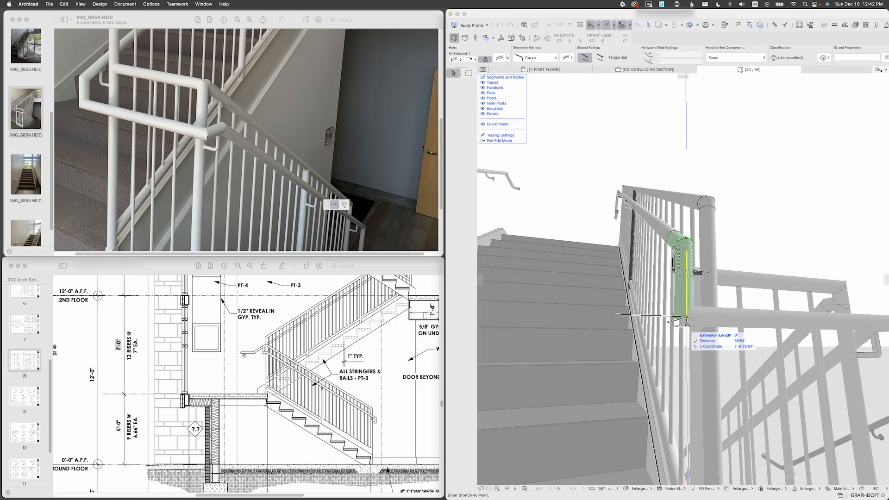
scroll(696, 337, "up", 4)
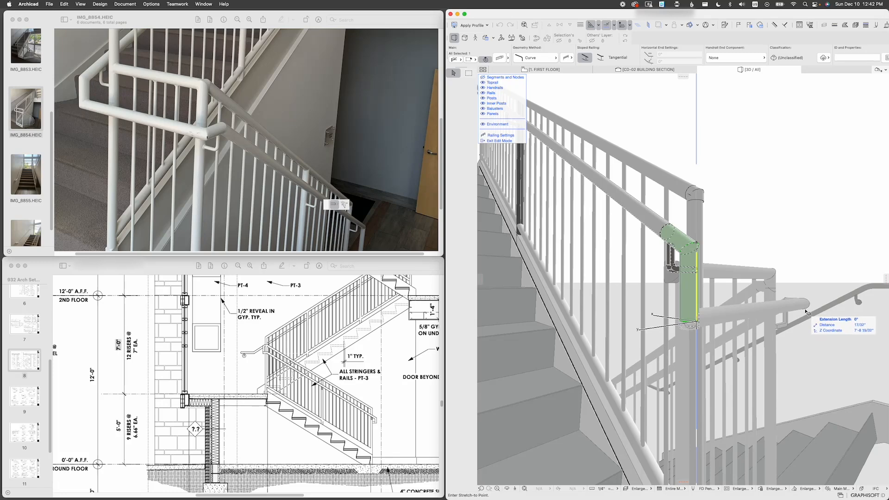
scroll(698, 327, "up", 1)
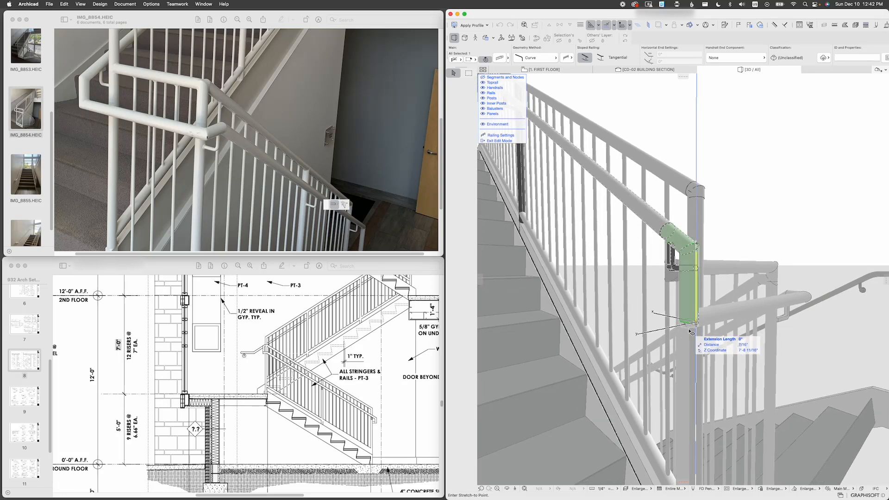
left_click(698, 328)
Step: Set the vertical drop of the upper guardrail's curved handrail end to 6 1/2"
key("super+t")
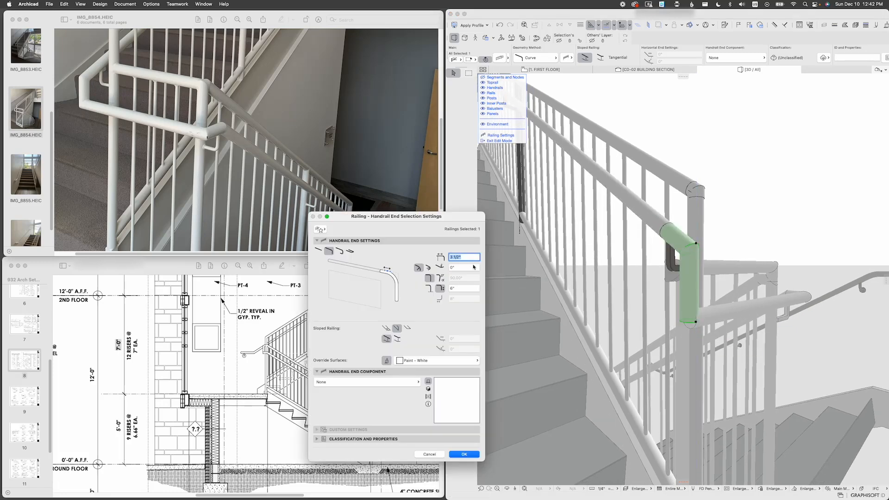
left_click(465, 287)
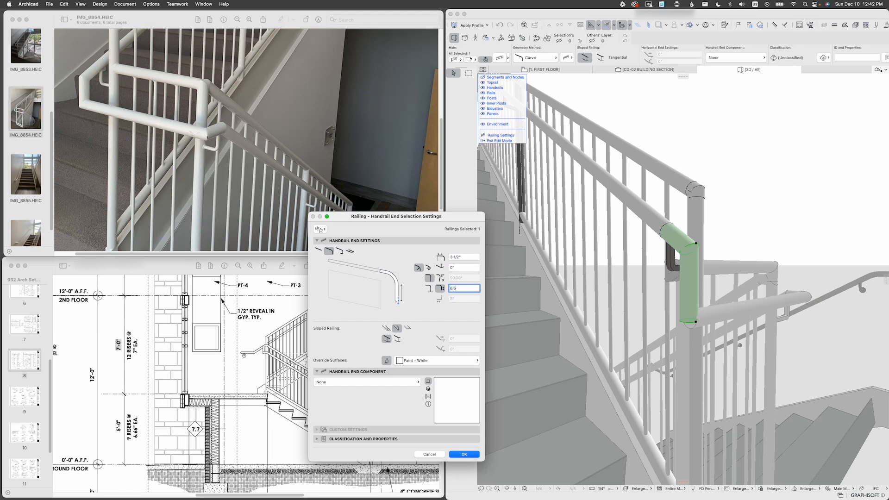
type("6.5")
key("Return")
Step: Increase the curved handrail end's vertical drop to 6 3/4" and leave the upper guardrail's edit mode
scroll(653, 300, "up", 5)
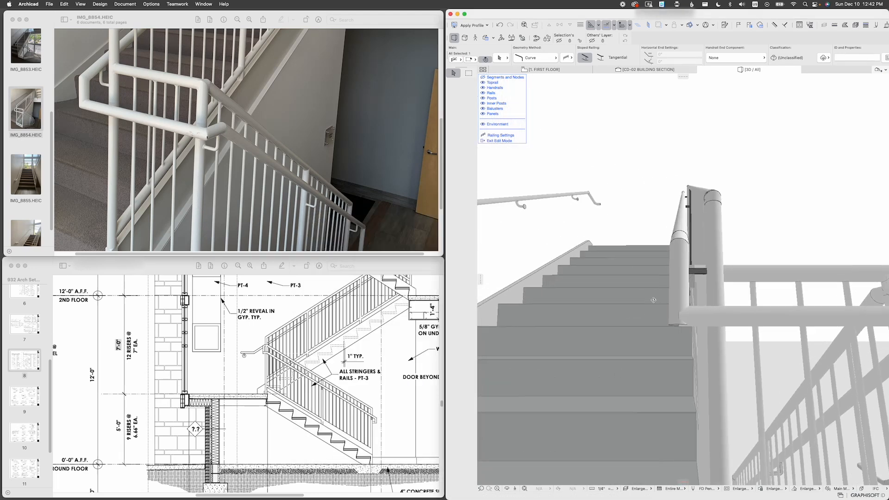
scroll(654, 300, "down", 5)
key("super+t")
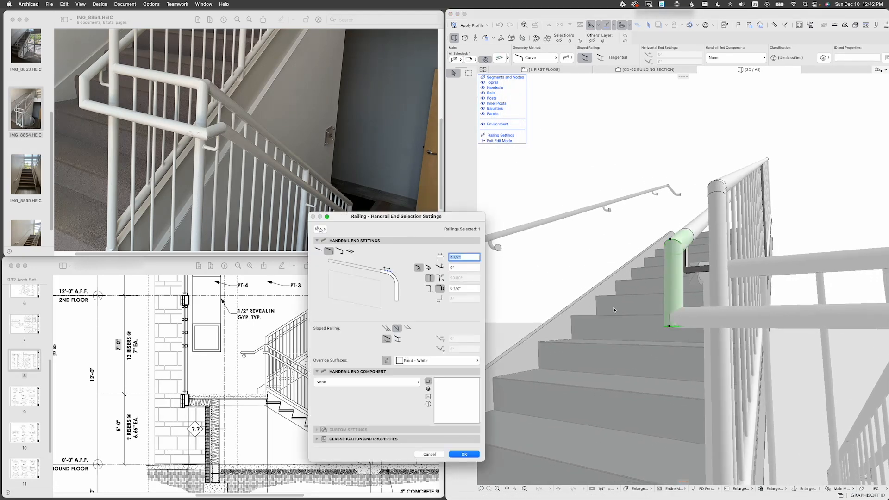
left_click(453, 289)
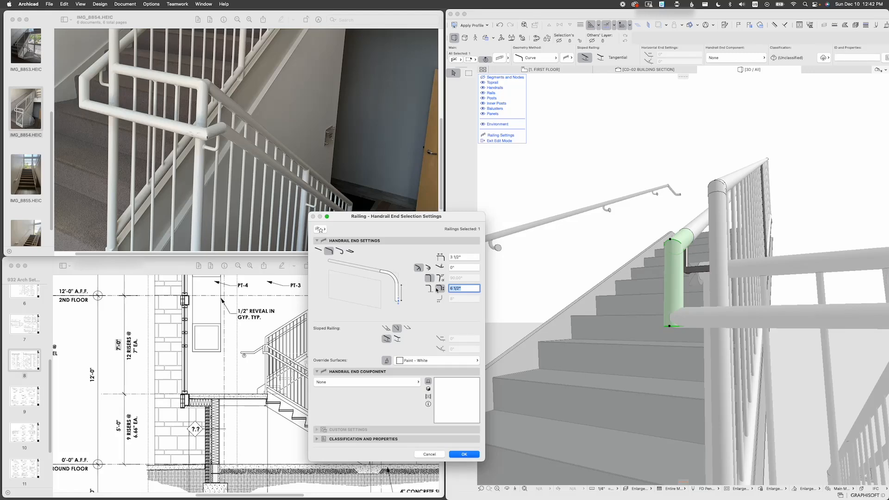
type("6 3/4")
key("Return")
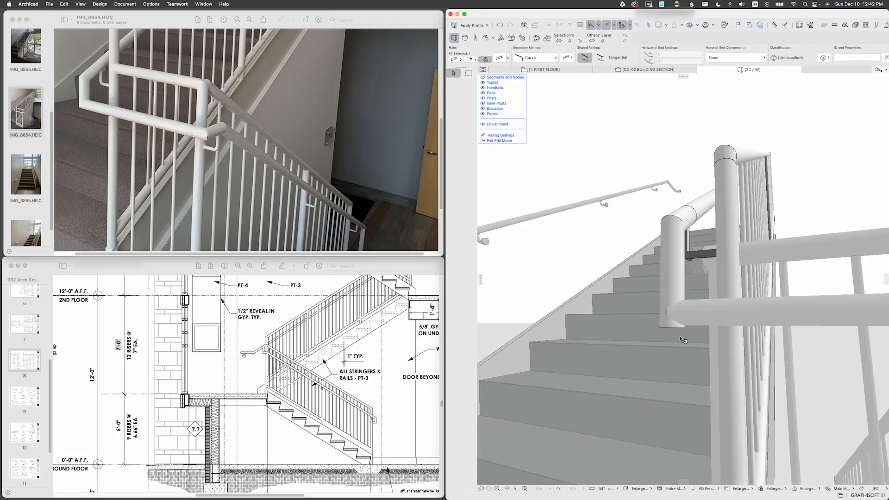
scroll(682, 336, "down", 6)
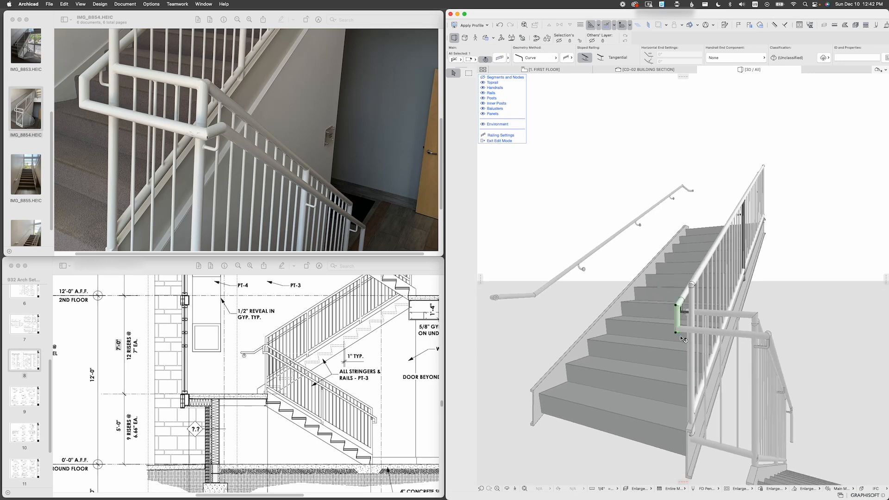
scroll(681, 340, "down", 5)
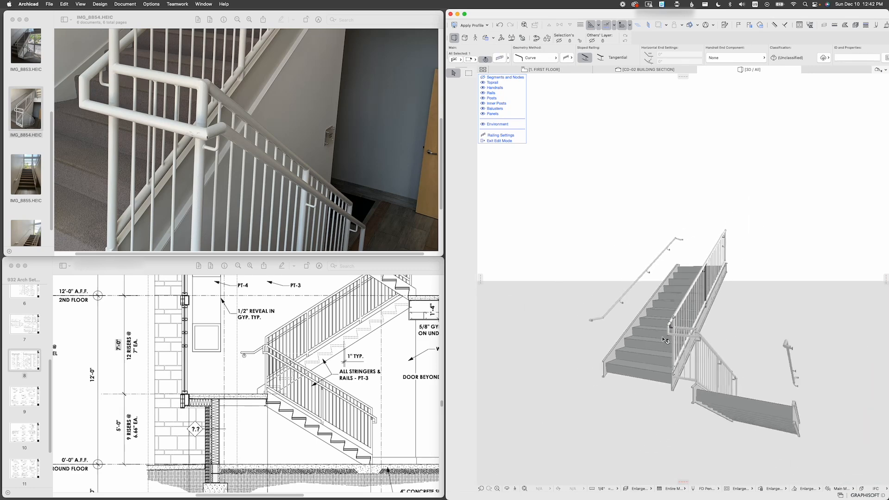
key("Escape")
left_click(683, 365)
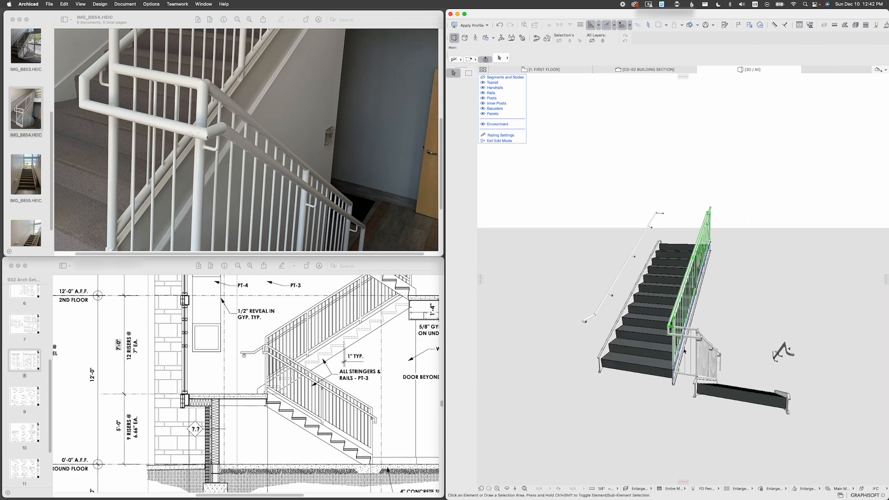
key("Escape")
Step: Examine the guardrails of both flights, from the landing corner to the foot of the lower flight
scroll(669, 342, "up", 6)
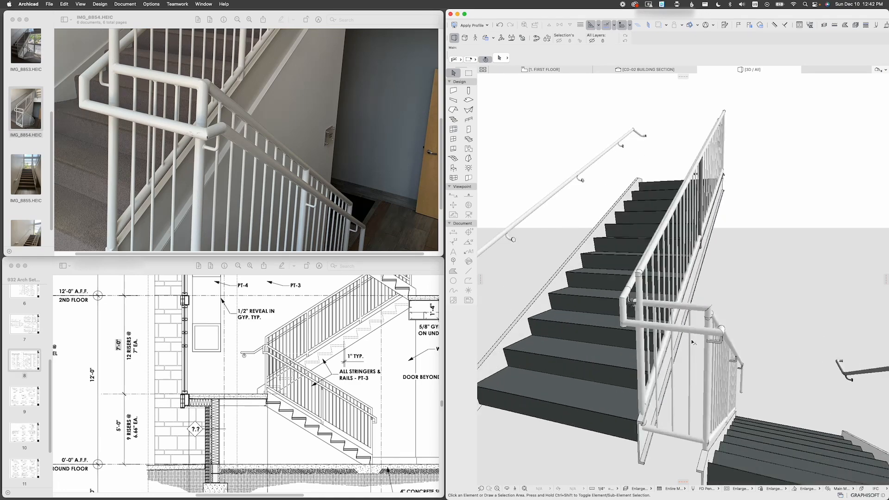
middle_click_drag(667, 342, 671, 375, "shift")
scroll(723, 408, "up", 5)
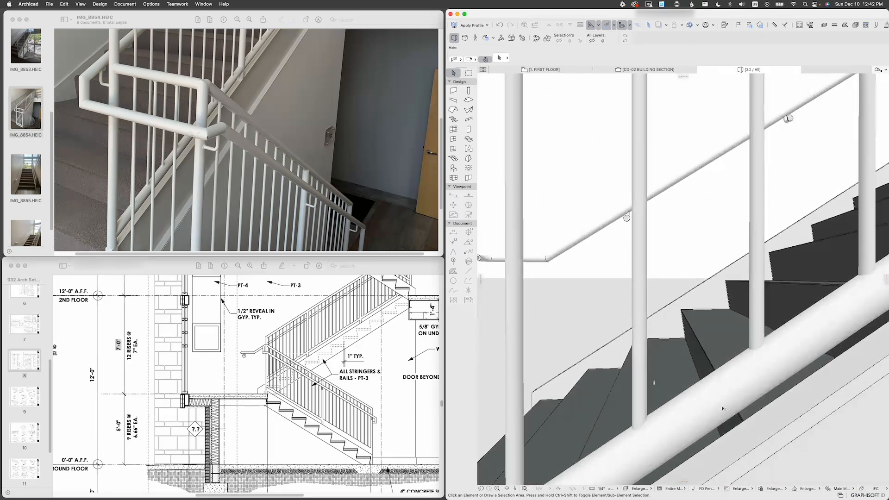
scroll(723, 408, "down", 5)
scroll(767, 353, "up", 3)
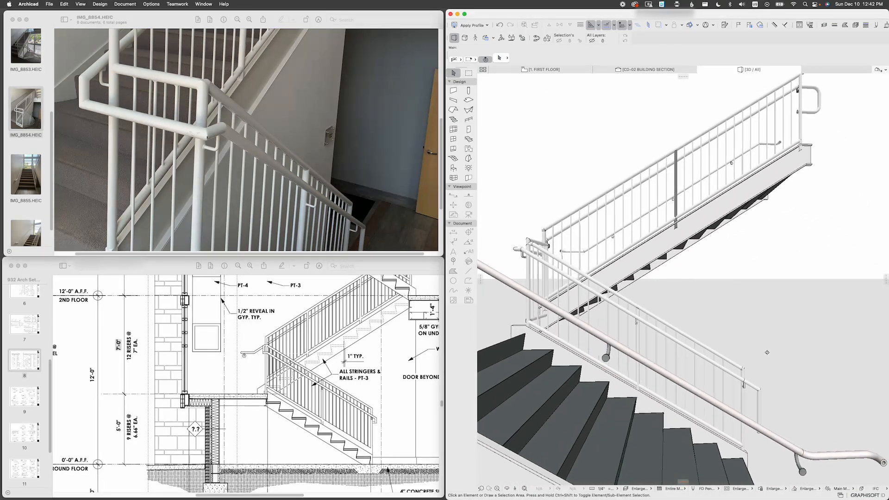
scroll(767, 353, "up", 5)
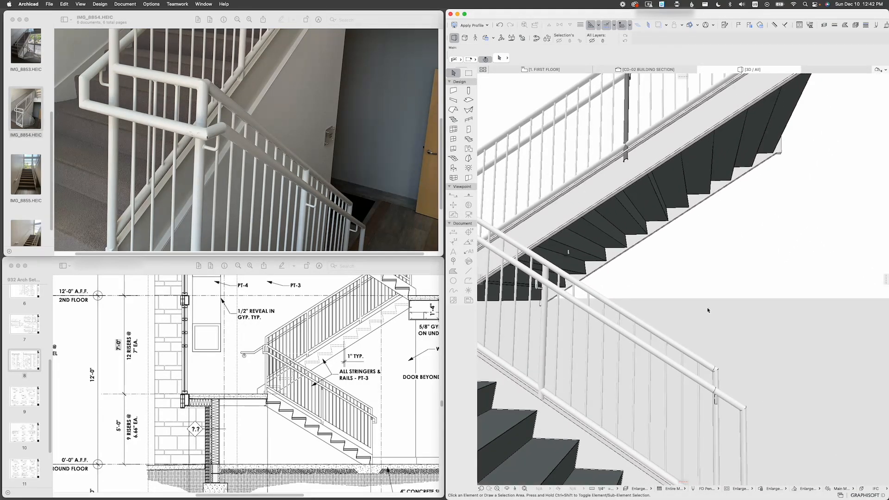
Step: Select the lower flight's guardrail and enter its edit mode
left_click(711, 372)
scroll(775, 353, "down", 5)
scroll(745, 390, "up", 3)
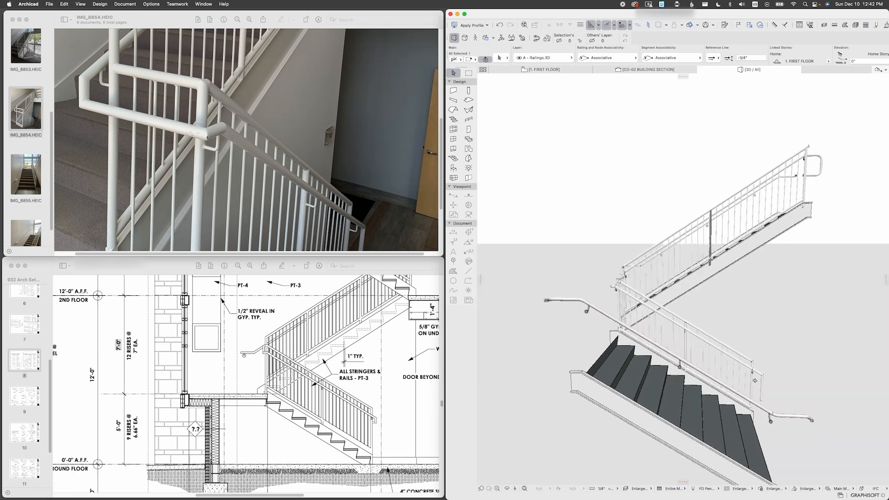
scroll(744, 390, "up", 5)
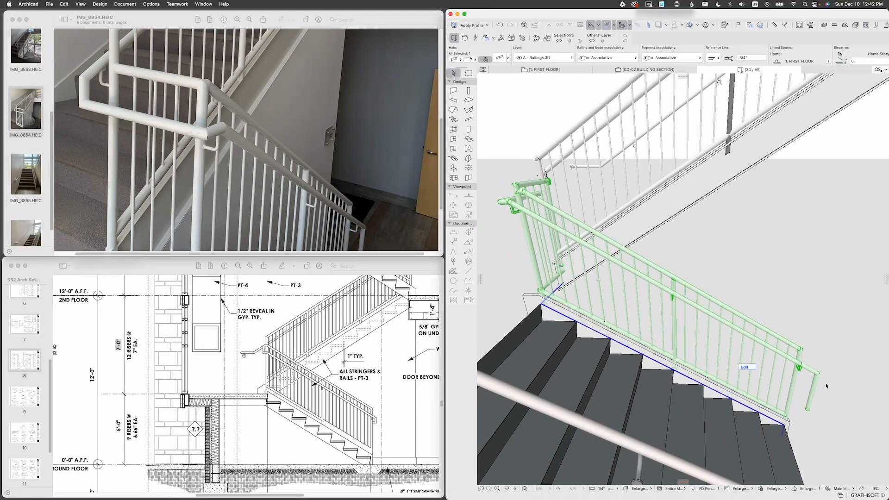
left_click(746, 366)
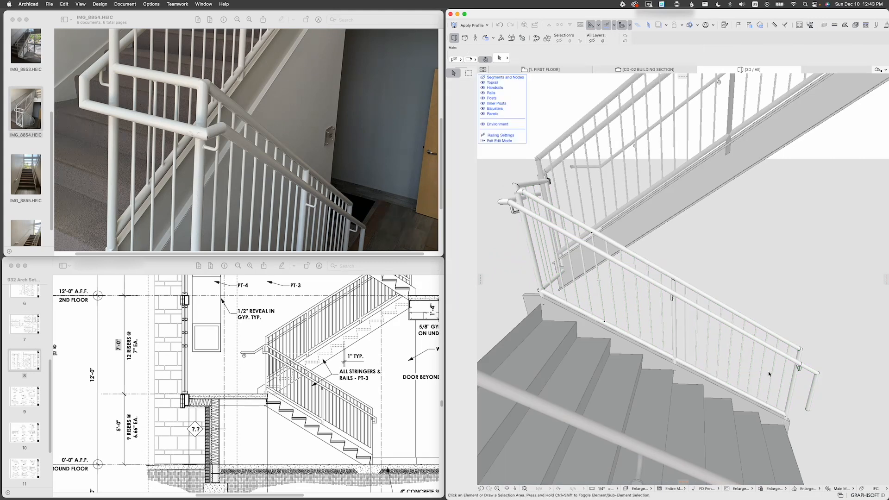
Step: Hide the toprail, handrails, rails, posts, inner posts, balusters and panels, and show the guardrail's segments and nodes
left_click(482, 82)
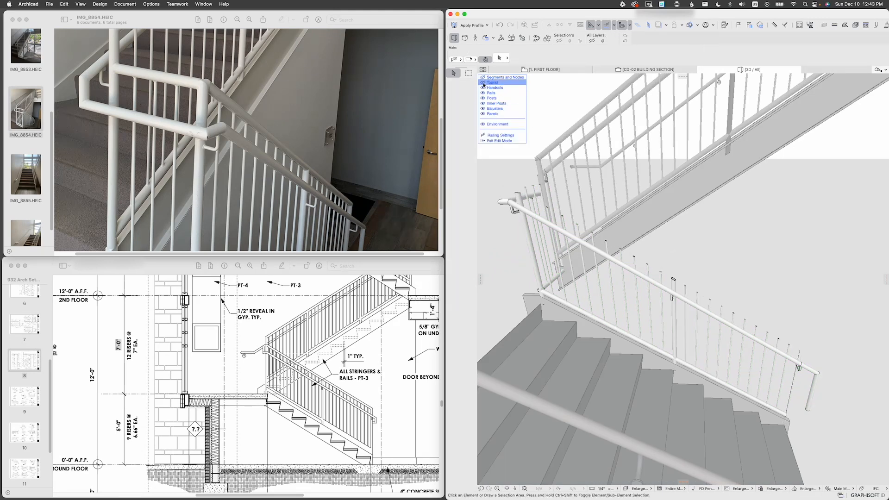
left_click(483, 87)
left_click(483, 92)
left_click(483, 98)
left_click(483, 104)
left_click(483, 109)
left_click(482, 113)
left_click(483, 77)
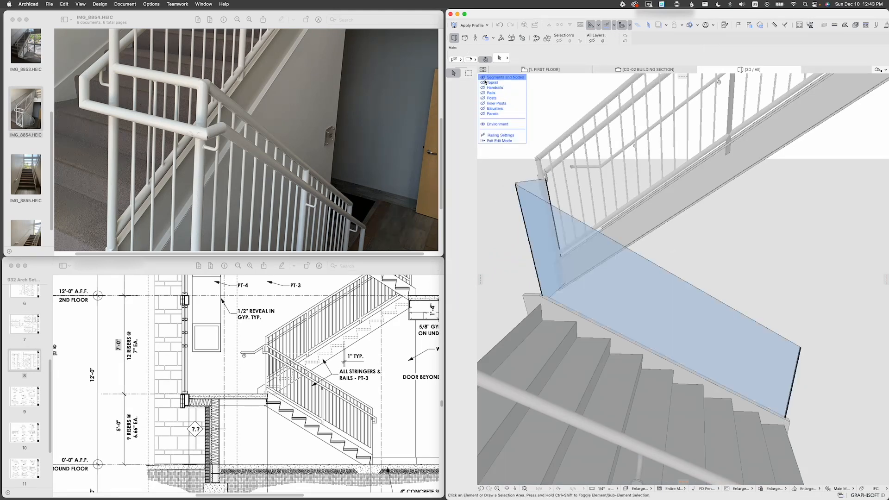
Step: Show the lower guardrail's posts, inner posts and handrails again alongside its segments
left_click(559, 293)
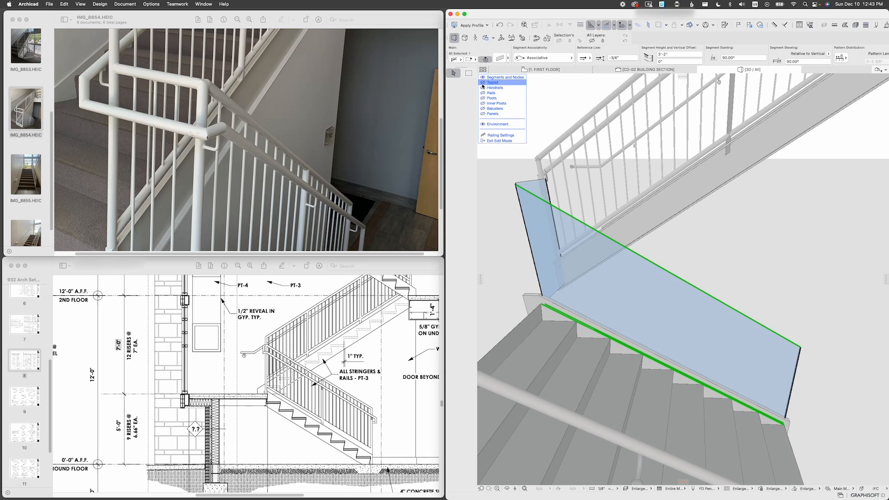
left_click(483, 98)
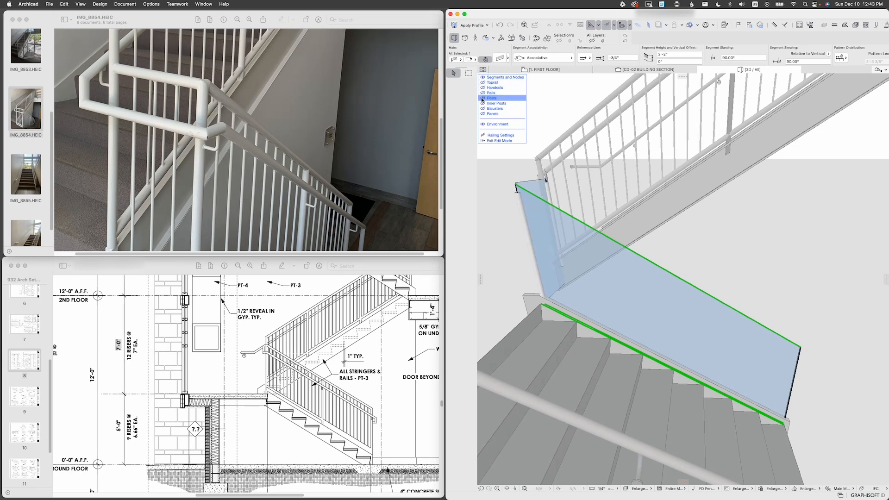
left_click(483, 103)
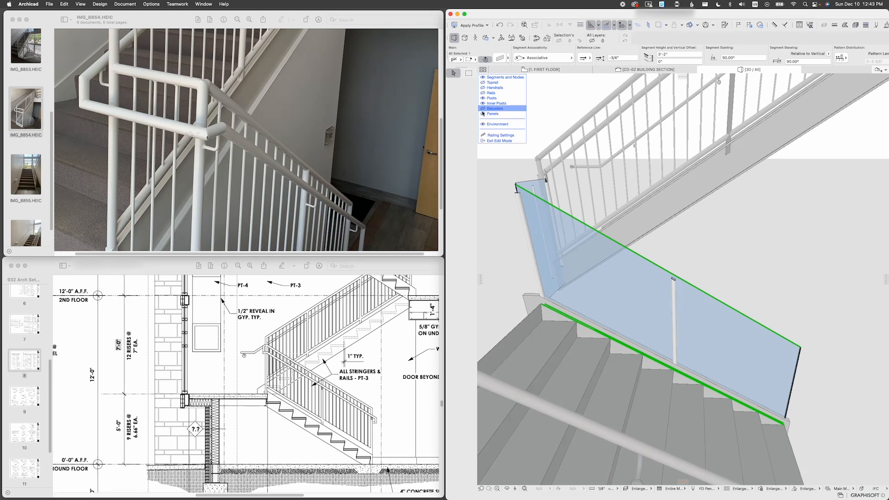
left_click(482, 88)
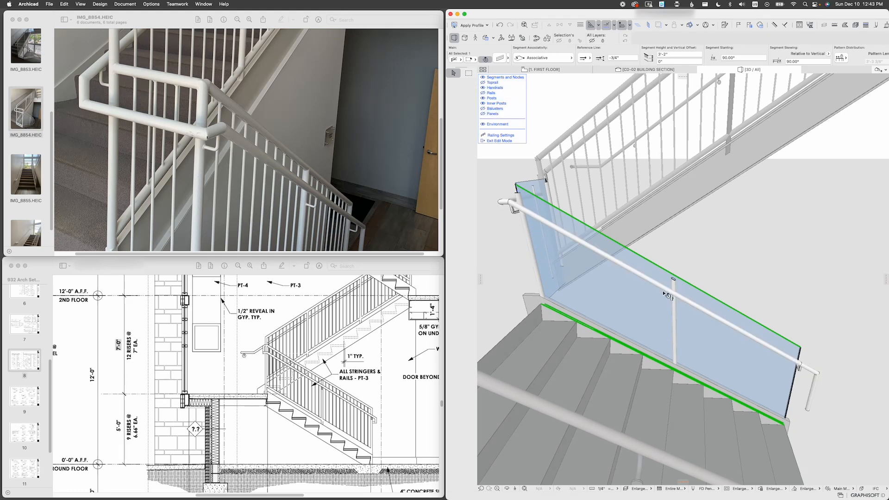
Step: Inspect the connection settings of the lower guardrail's handrail at the landing corner
middle_click_drag(666, 294, 568, 249, "shift")
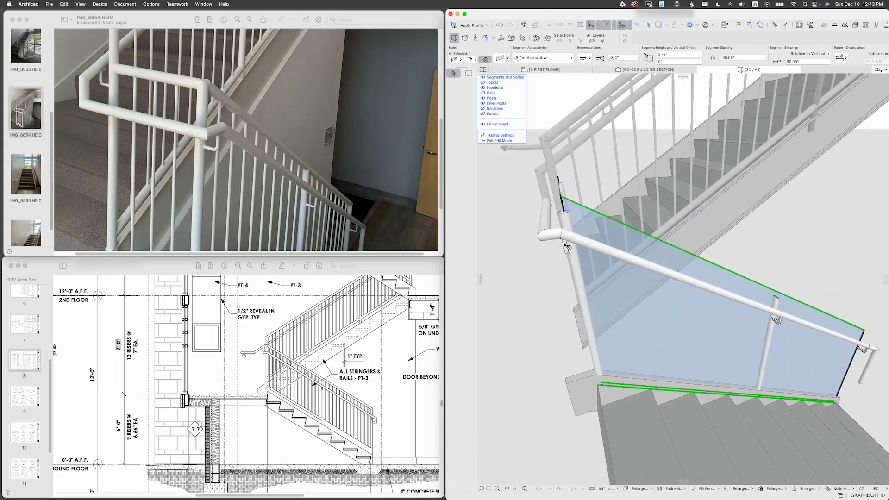
left_click(567, 247)
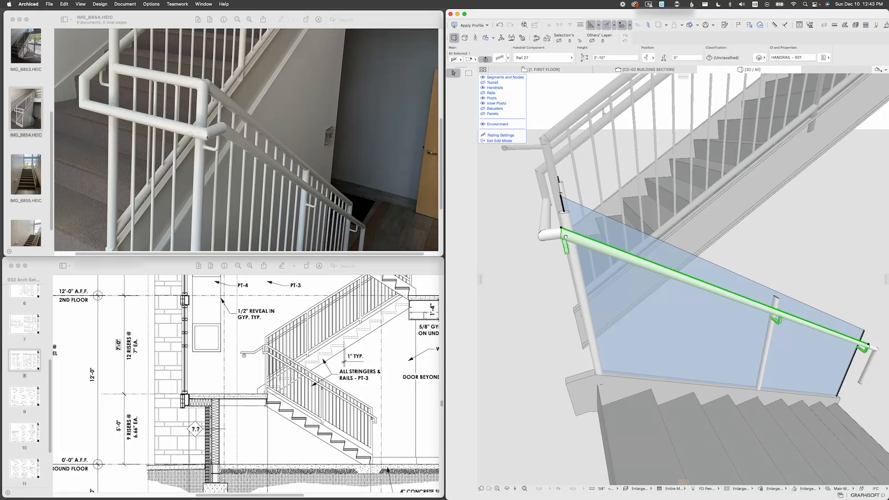
middle_click_drag(565, 237, 590, 262, "shift")
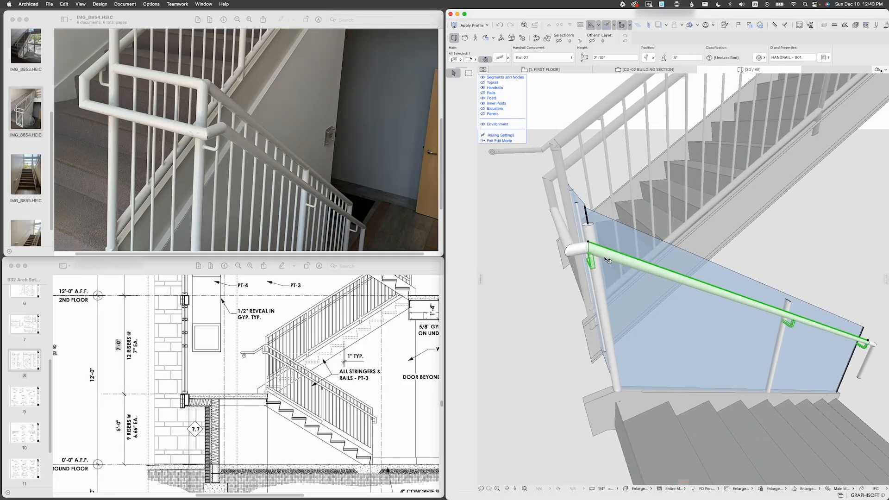
scroll(584, 252, "up", 3)
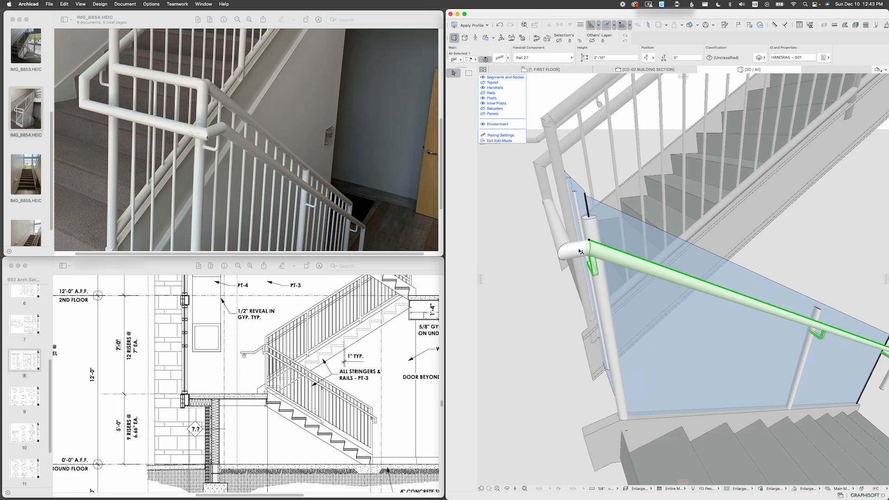
left_click(573, 251)
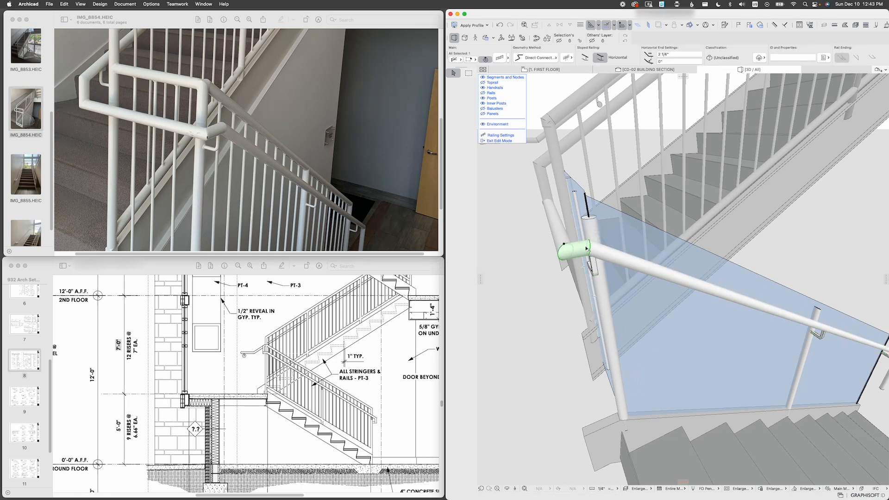
left_click(499, 59)
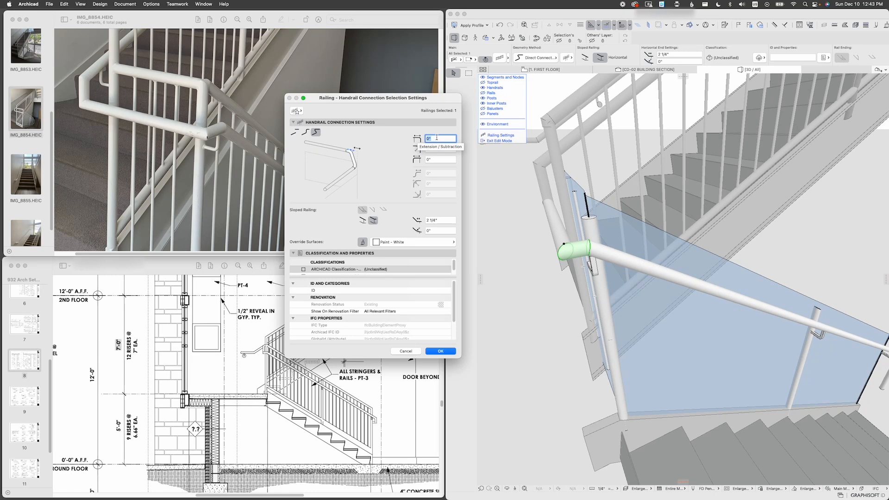
key("Return")
Step: Turn off the program's help tags
left_click(224, 9)
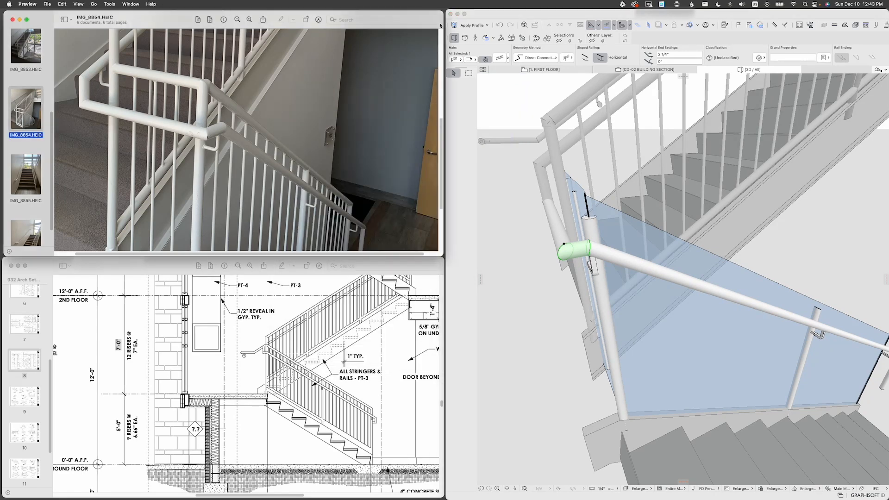
left_click(475, 15)
left_click(224, 4)
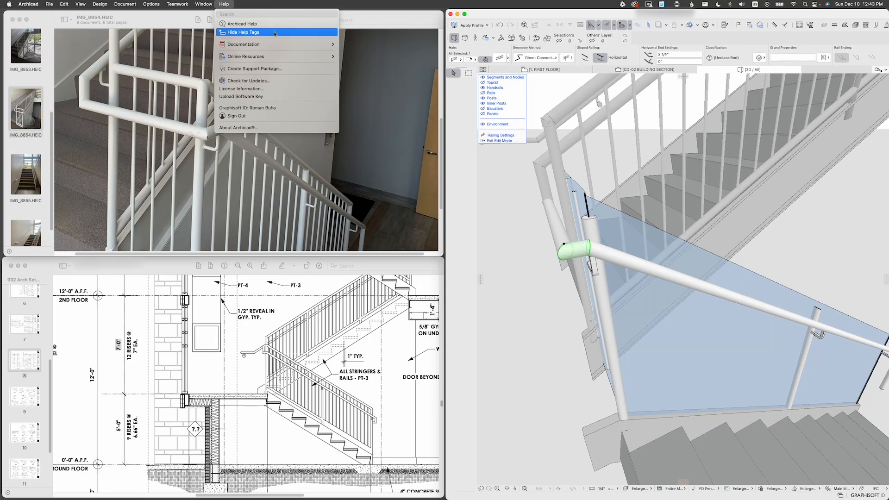
left_click(247, 32)
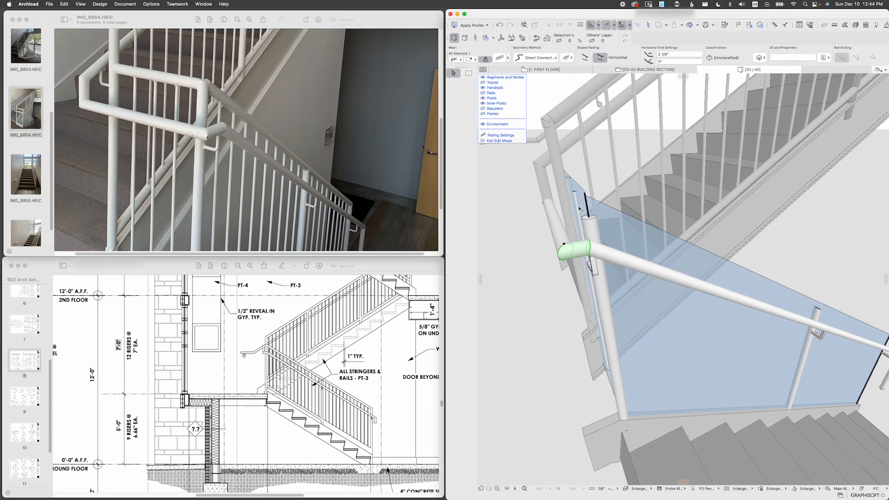
Step: Set the horizontal end length of the handrail connection at the landing corner to 3"
double_click(580, 246)
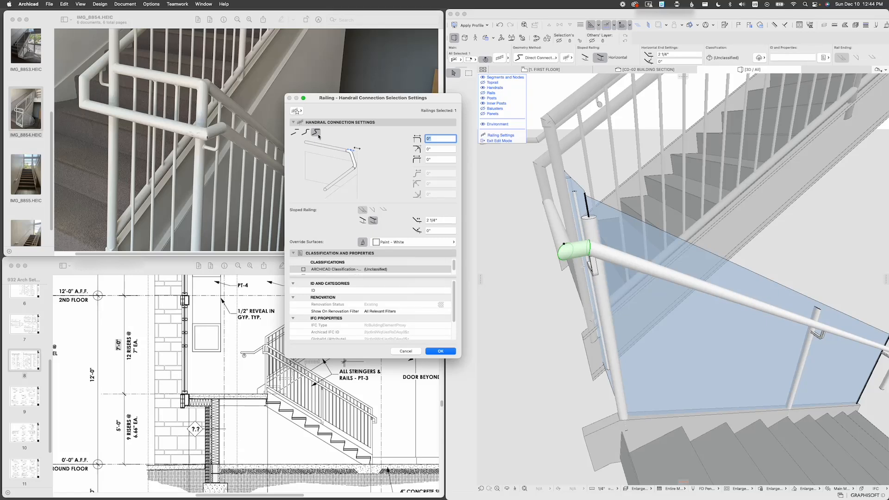
left_click(443, 220)
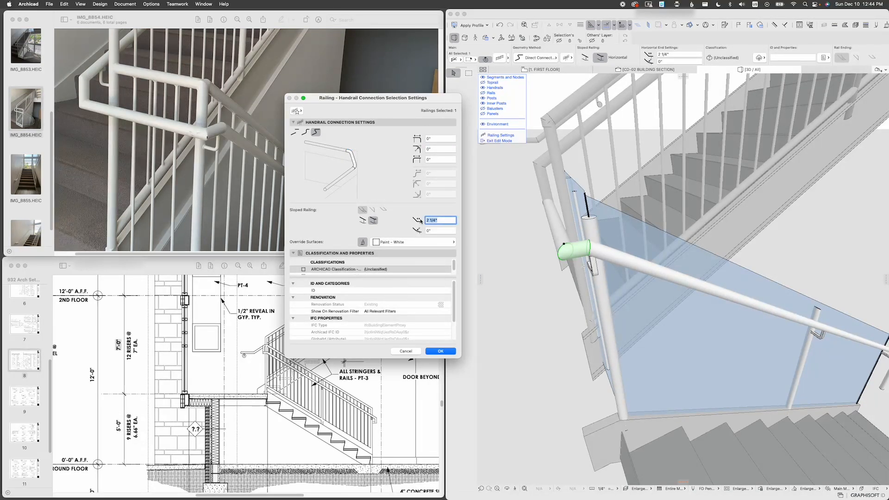
type("3")
key("Return")
mouse_move(595, 251)
middle_mouse_down("shift")
mouse_move(578, 210)
mouse_move(595, 215)
mouse_move(577, 217)
mouse_move(584, 253)
middle_mouse_up("shift")
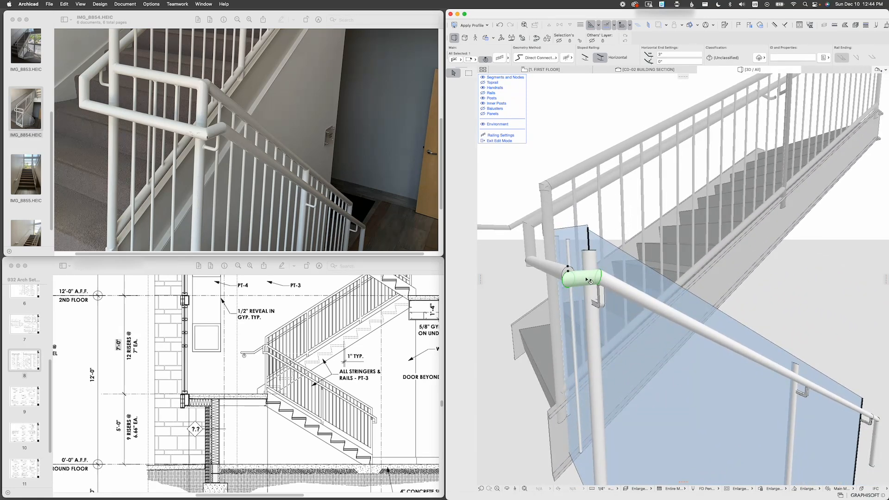
middle_click_drag(590, 287, 630, 259, "shift")
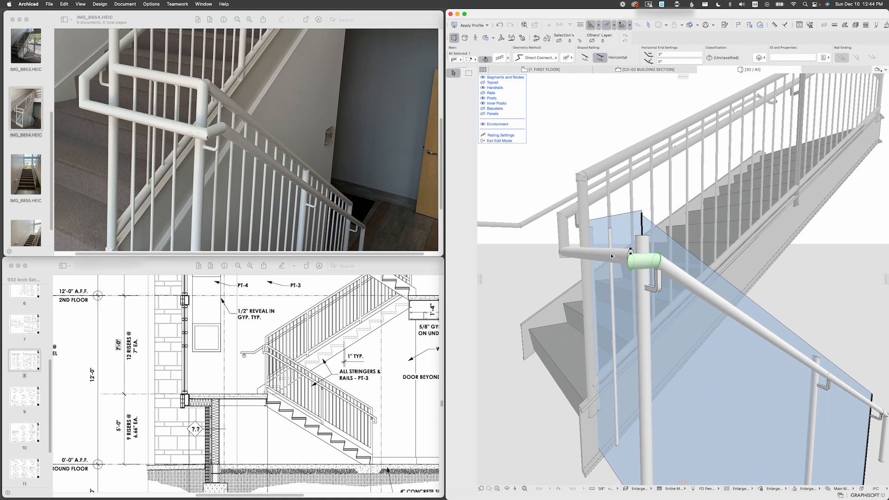
Step: Check the handrail pieces around the landing corner and undo the last connection length change
left_click(618, 256)
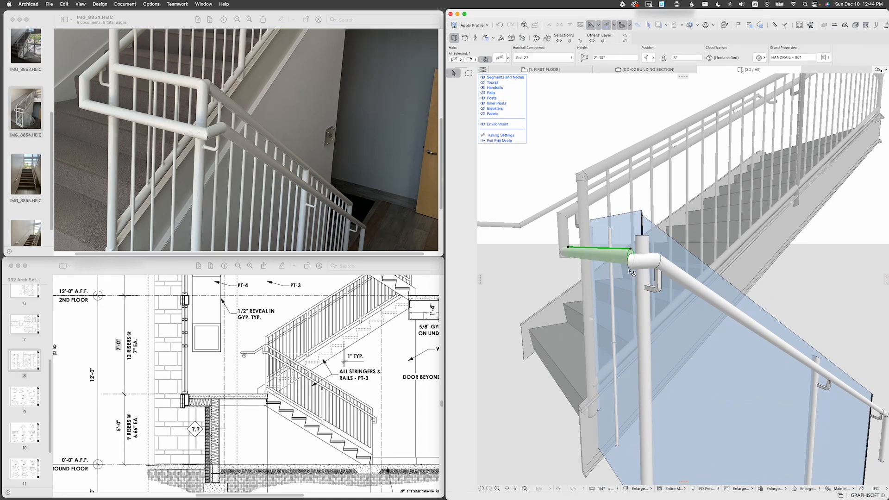
scroll(631, 270, "down", 3)
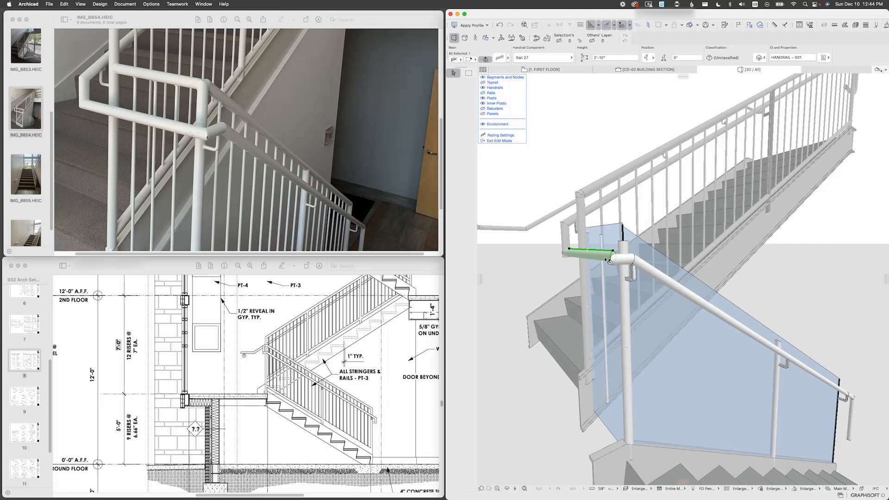
left_click(641, 272)
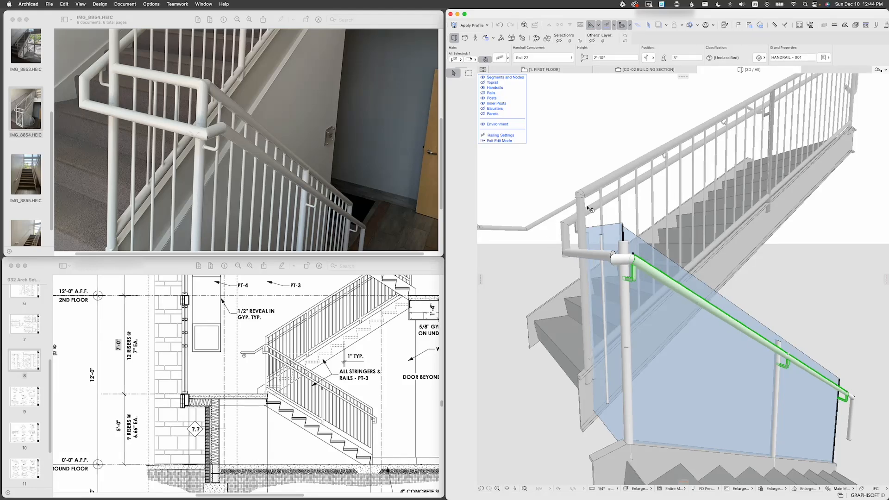
scroll(602, 259, "up", 2)
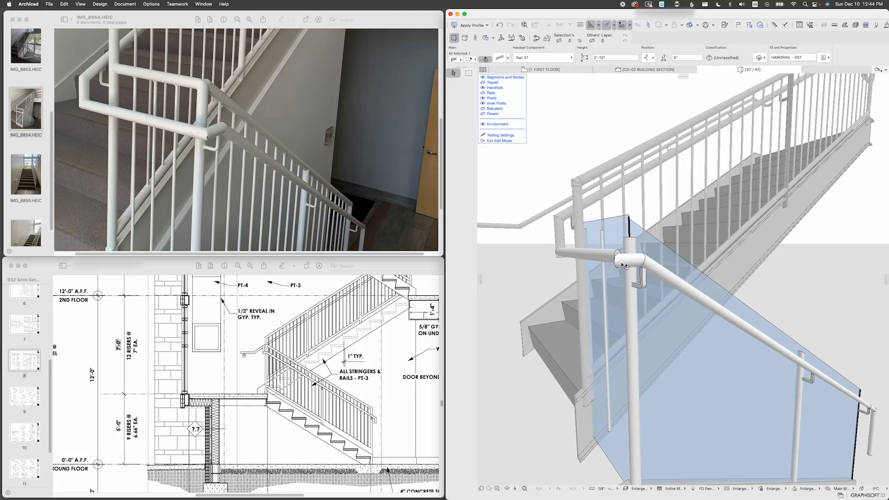
left_click(630, 262)
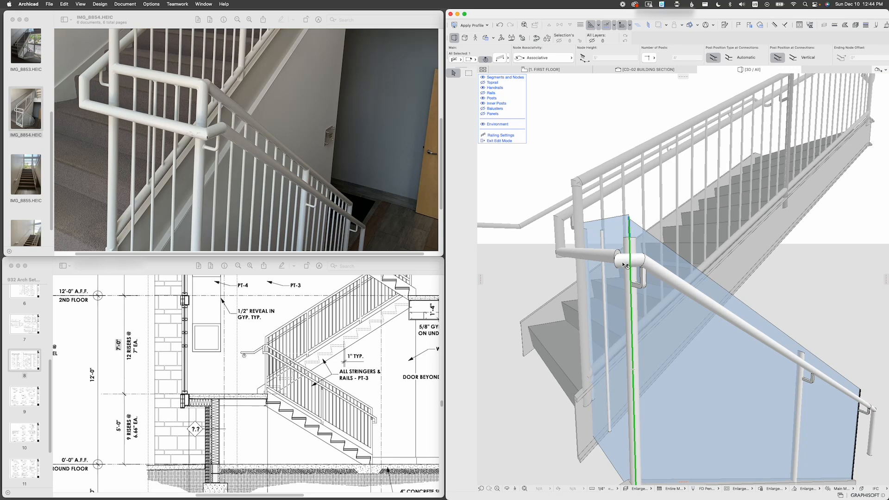
left_click(623, 264)
key("super+t")
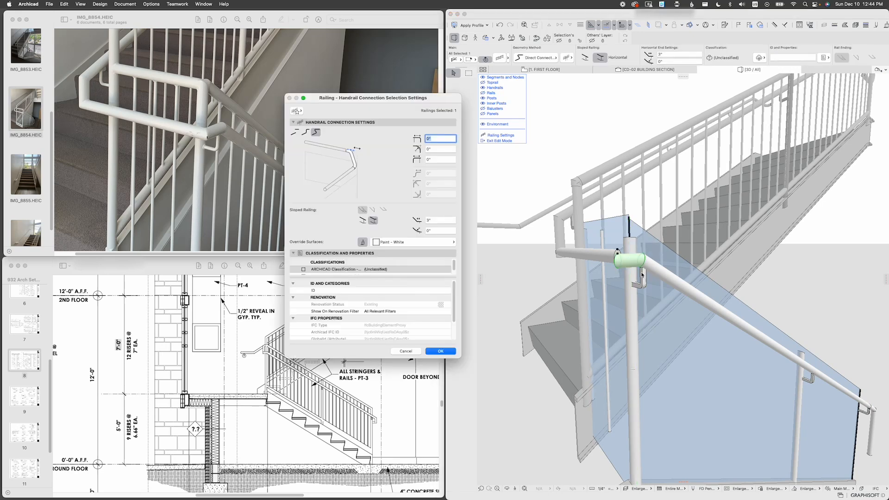
key("Escape")
key("super+z")
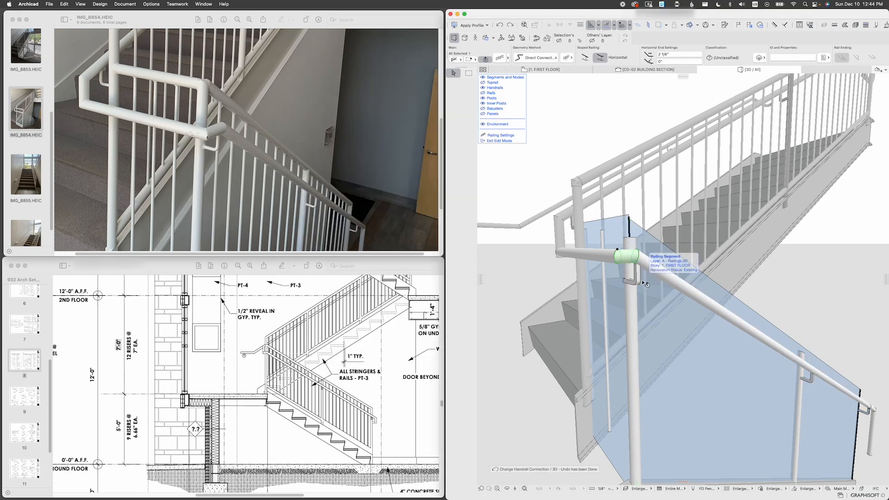
Step: Select the lower guardrail's sloped handrail with its brackets and open its fixing distribution settings
middle_click_drag(641, 279, 651, 299, "shift")
left_click(605, 267)
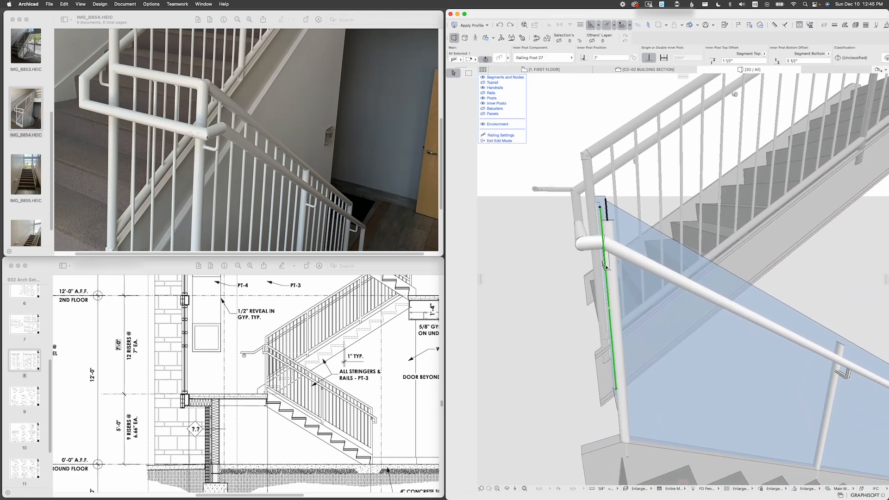
left_click(607, 268)
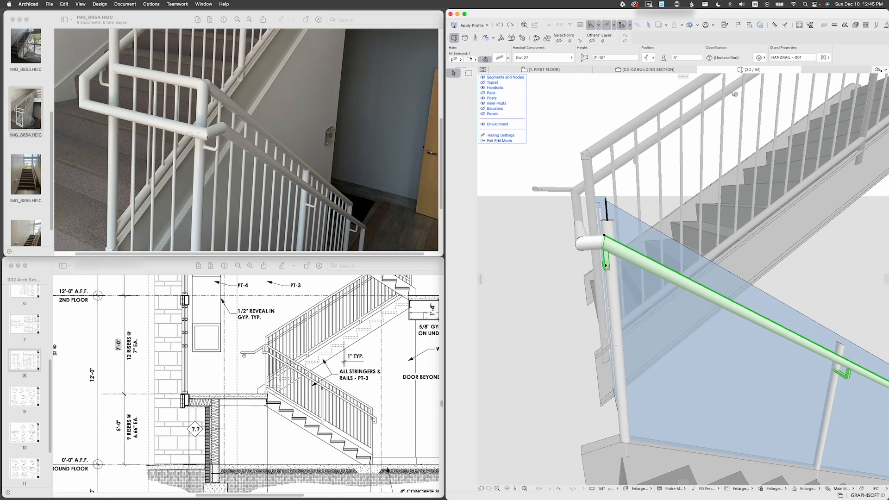
scroll(608, 273, "up", 5)
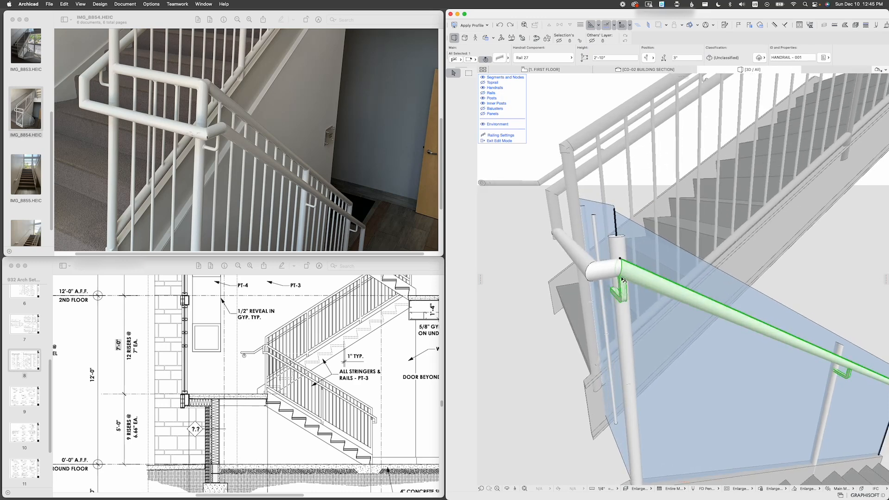
scroll(626, 296, "down", 5)
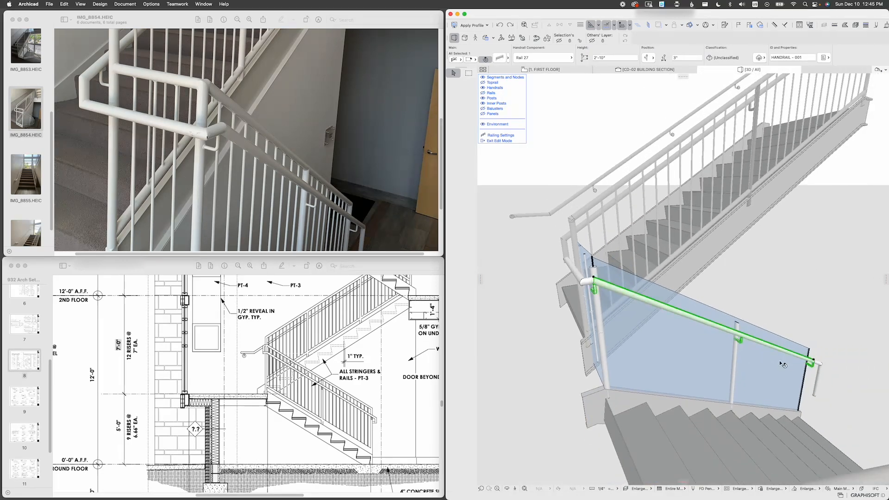
scroll(623, 302, "up", 3)
middle_click_drag(655, 315, 625, 317, "shift")
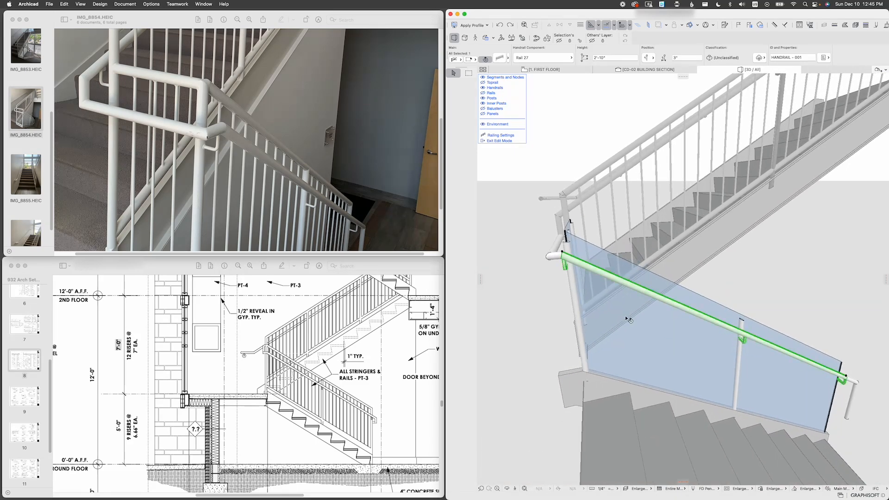
double_click(626, 317)
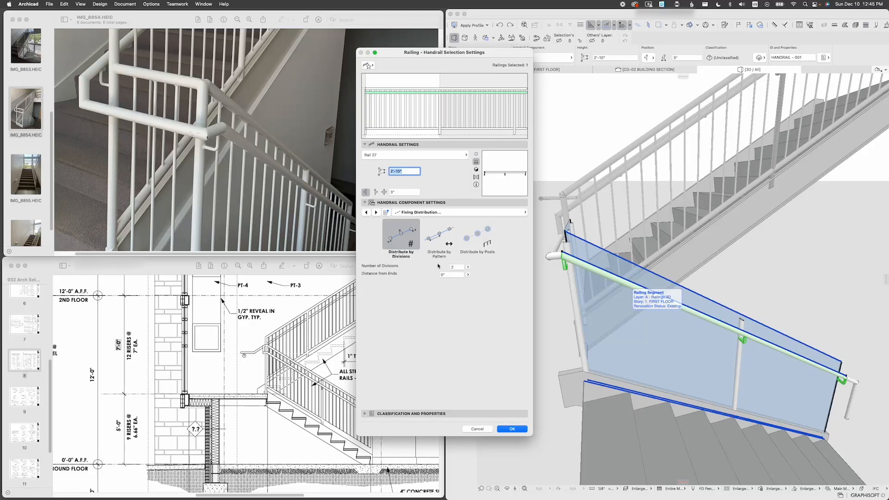
Step: Set the selected handrail's fixing distribution to Distribute by Posts and inspect the brackets along the lower stair flight
left_click(483, 234)
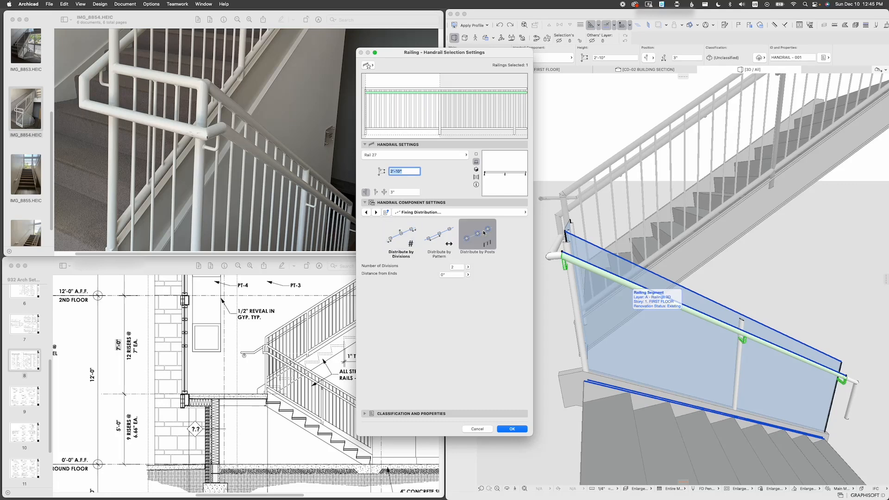
left_click(520, 431)
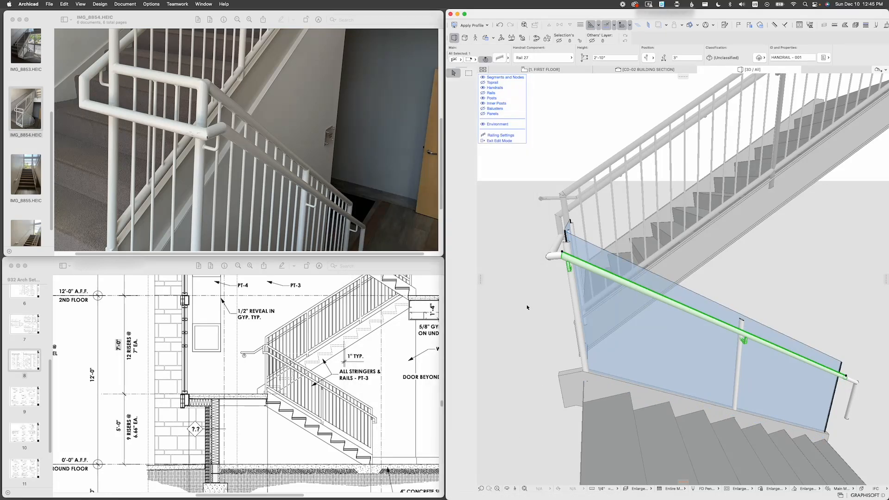
scroll(560, 272, "up", 2)
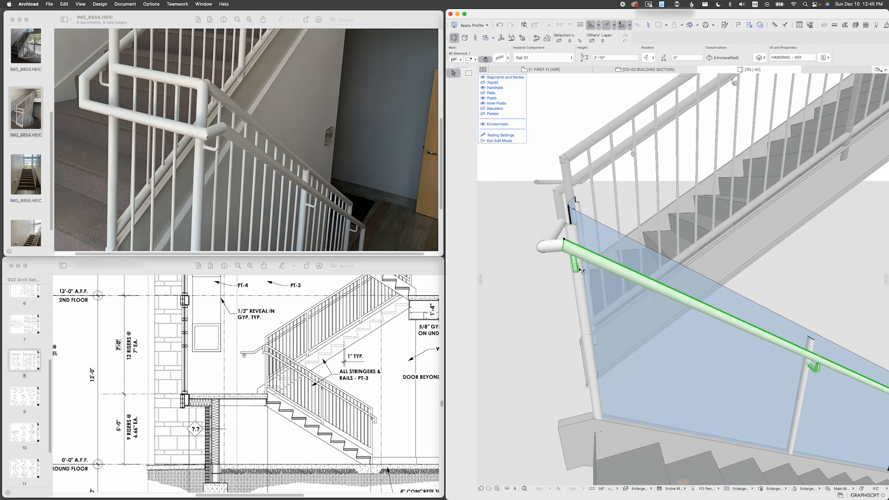
scroll(660, 315, "down", 5)
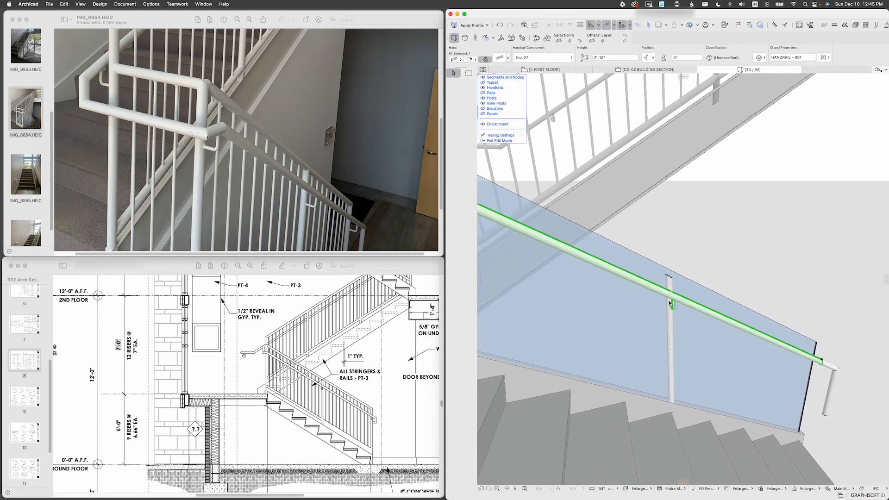
scroll(661, 312, "up", 5)
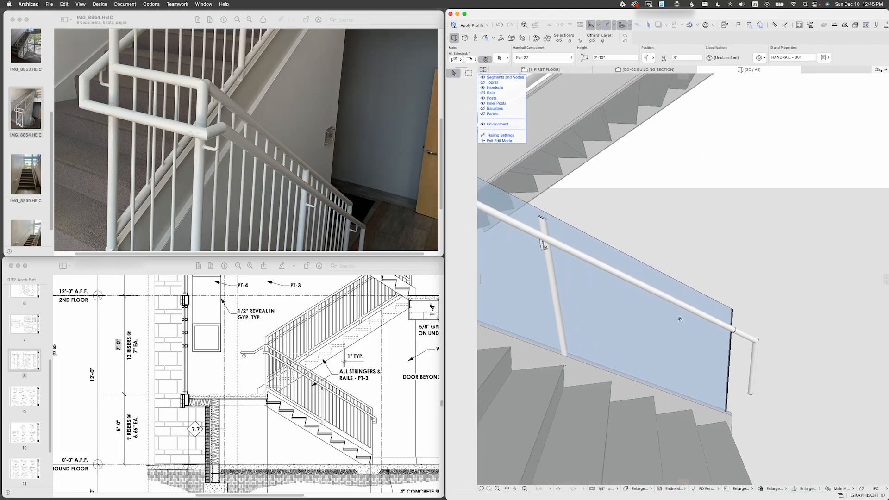
scroll(651, 315, "down", 4)
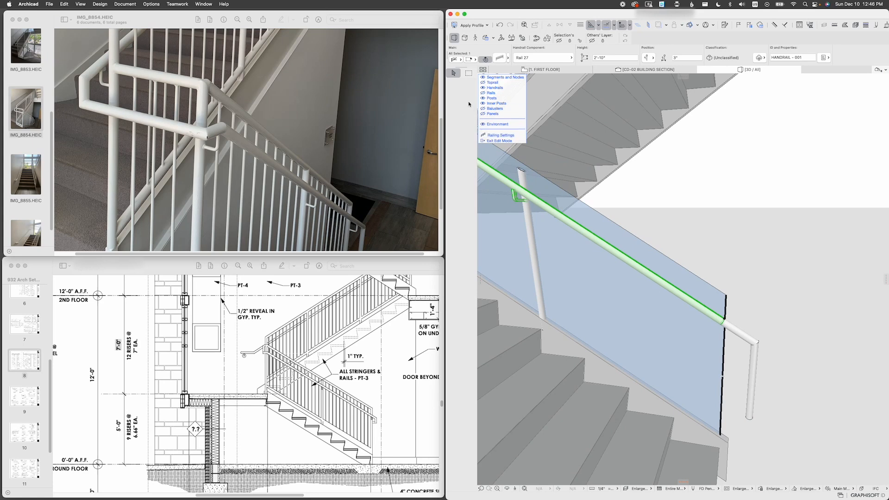
Step: Show the toprail, rails, balusters and panels of the railing in Edit mode
left_click(483, 109)
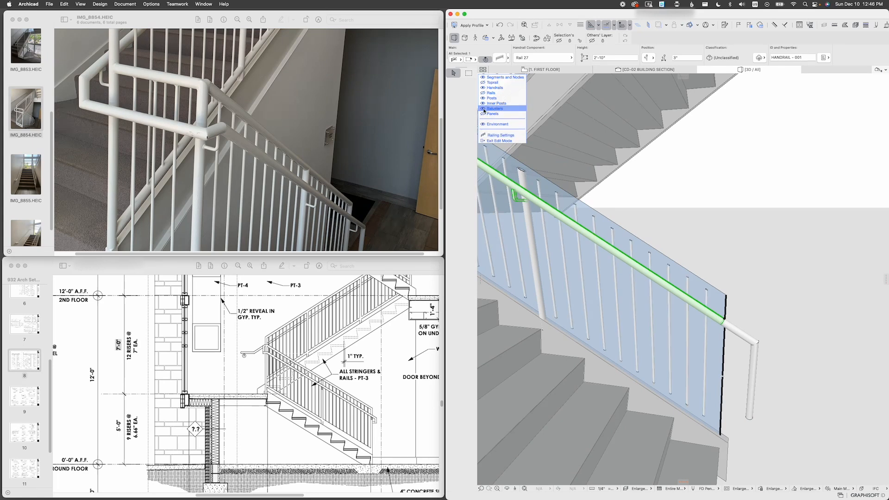
left_click(483, 109)
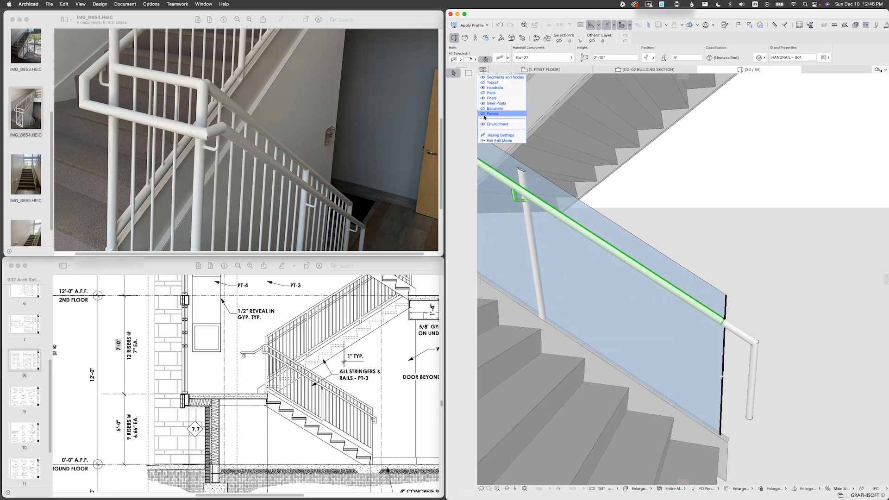
left_click(482, 94)
left_click(483, 108)
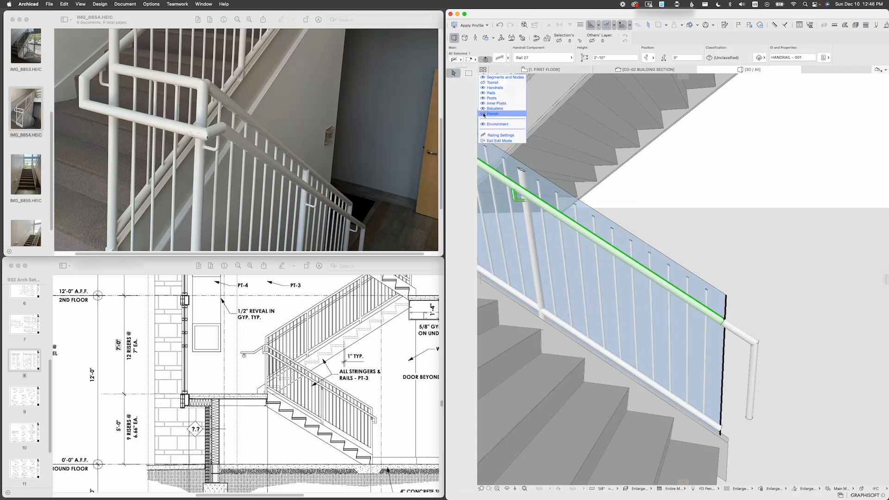
left_click(484, 83)
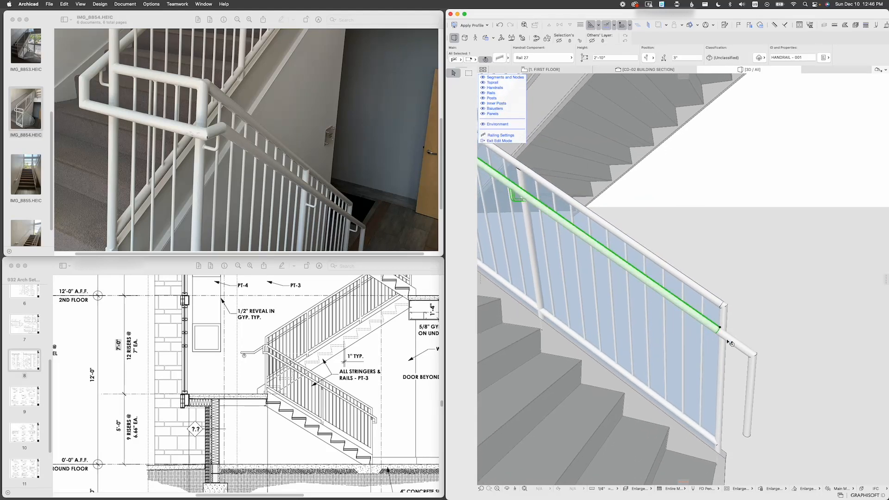
Step: Shorten the vertical return of the toprail end at the foot of the stair to 2 inches
scroll(731, 370, "up", 3)
scroll(730, 368, "down", 4)
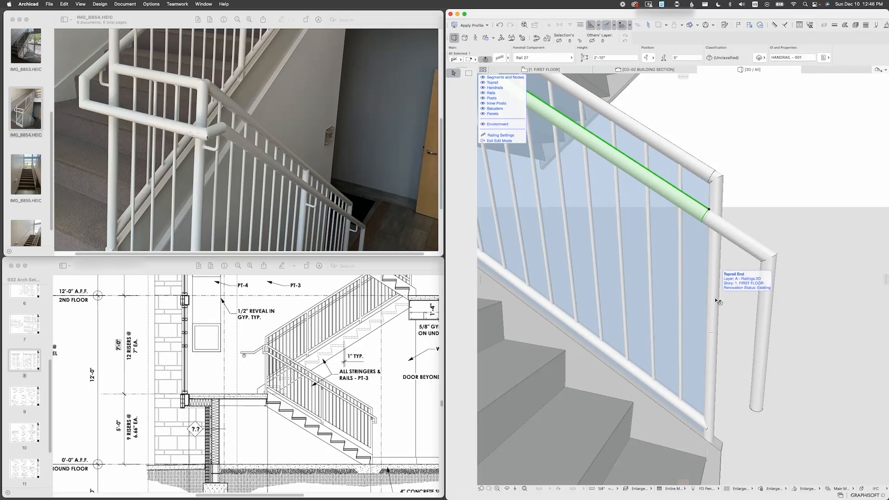
left_click(718, 301)
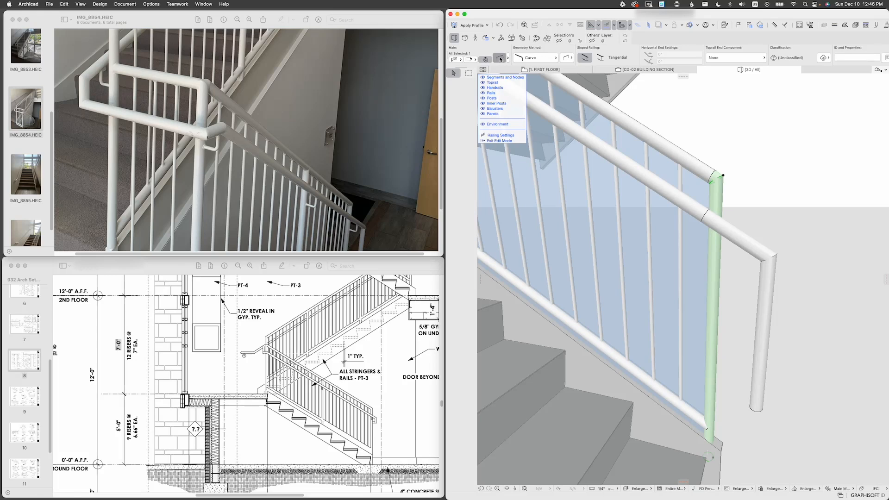
key("super+t")
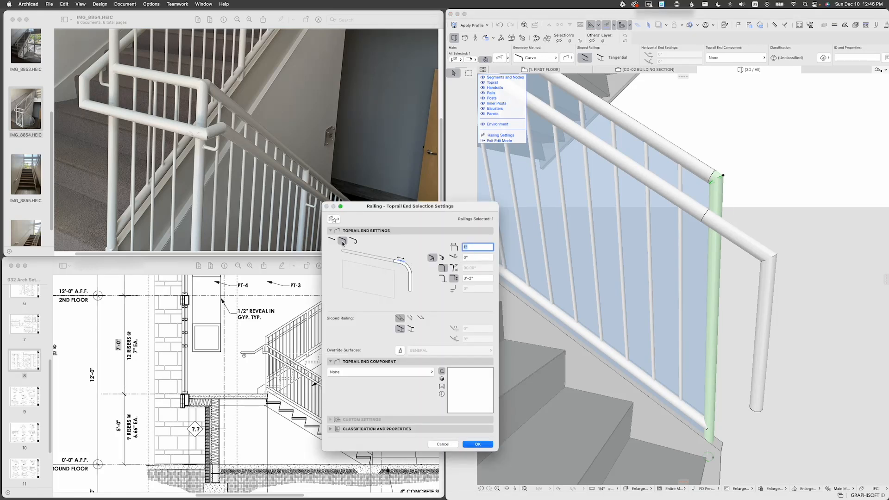
left_click(482, 279)
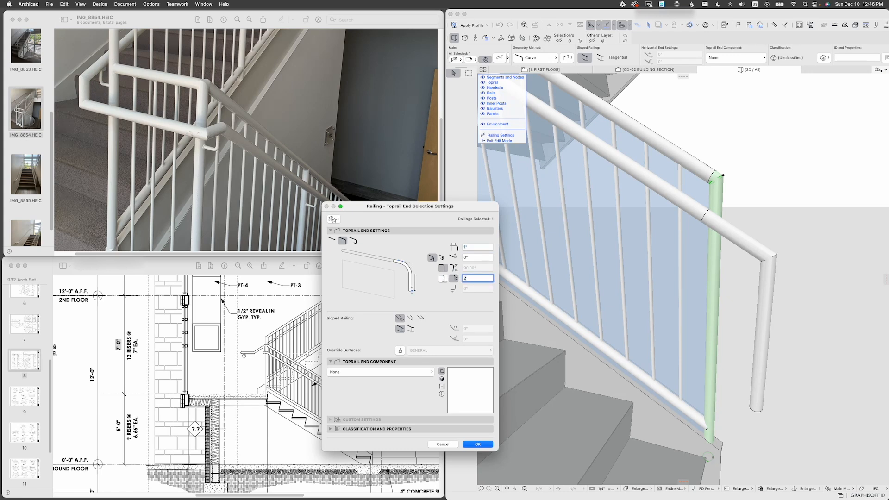
key("Return")
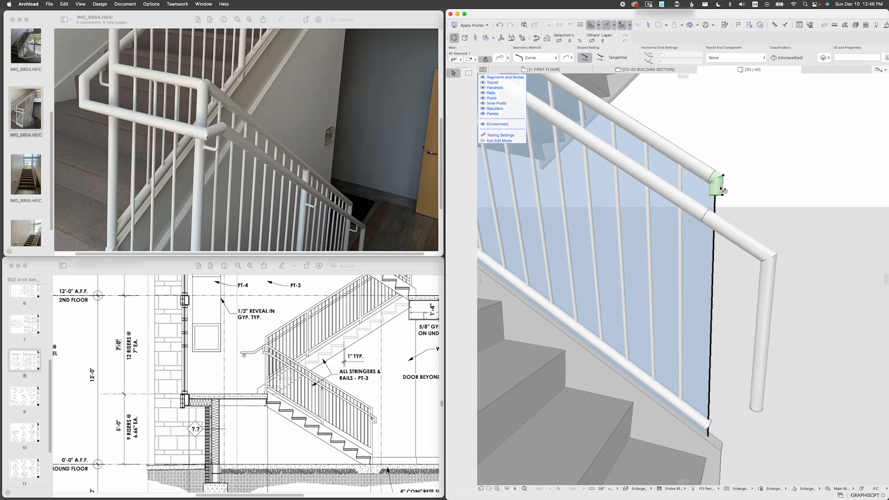
Step: Review the post's style and dimensions at the railing's lower end node and assign Railing Post 27 to it
left_click(711, 406)
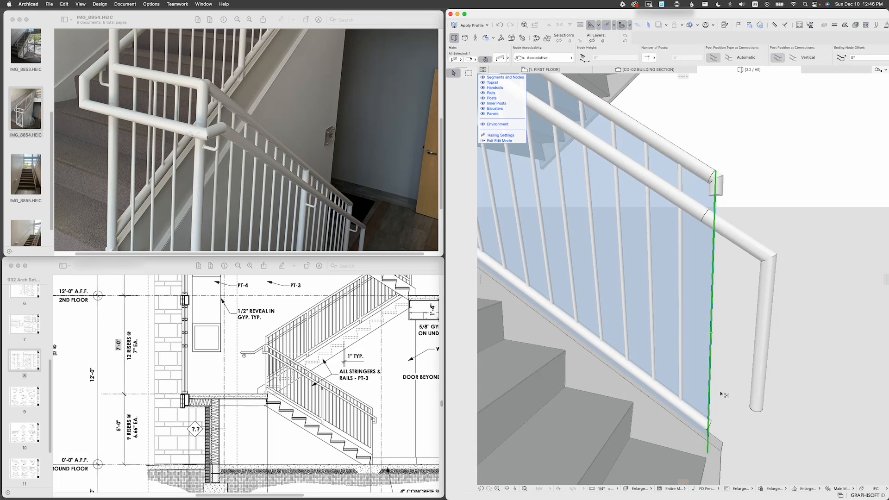
key("super+t")
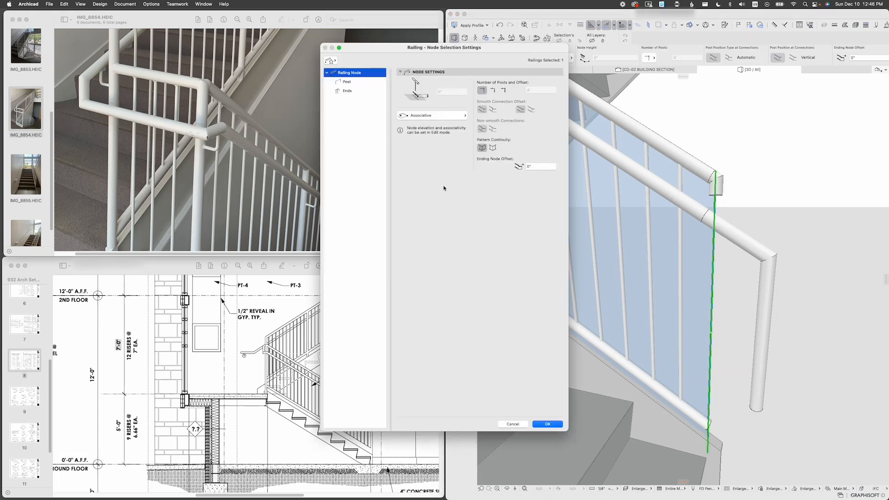
left_click(359, 82)
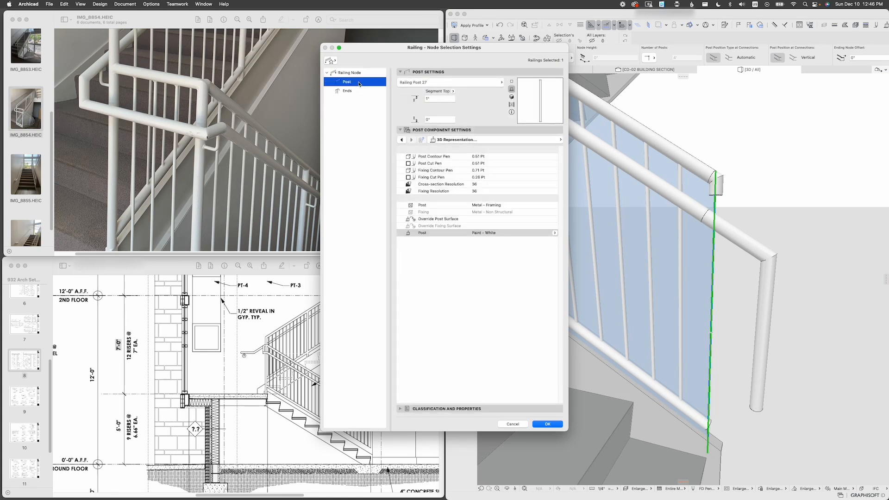
left_click(552, 140)
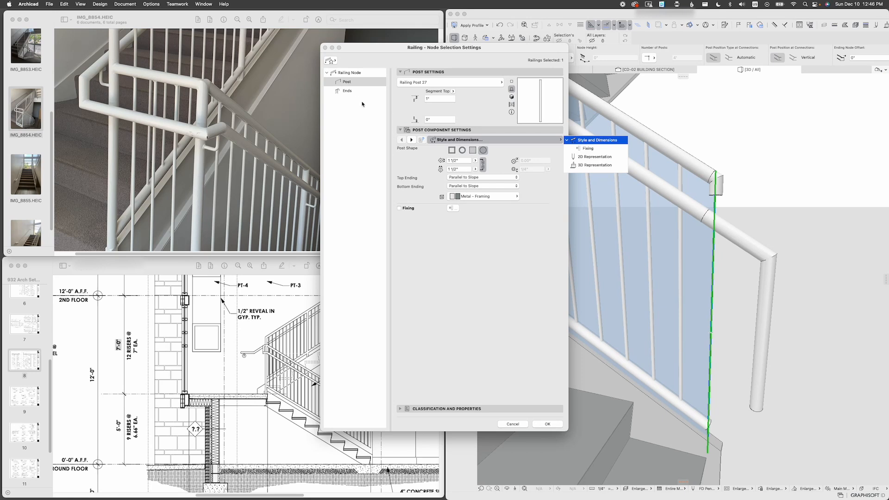
left_click(443, 84)
left_click(447, 84)
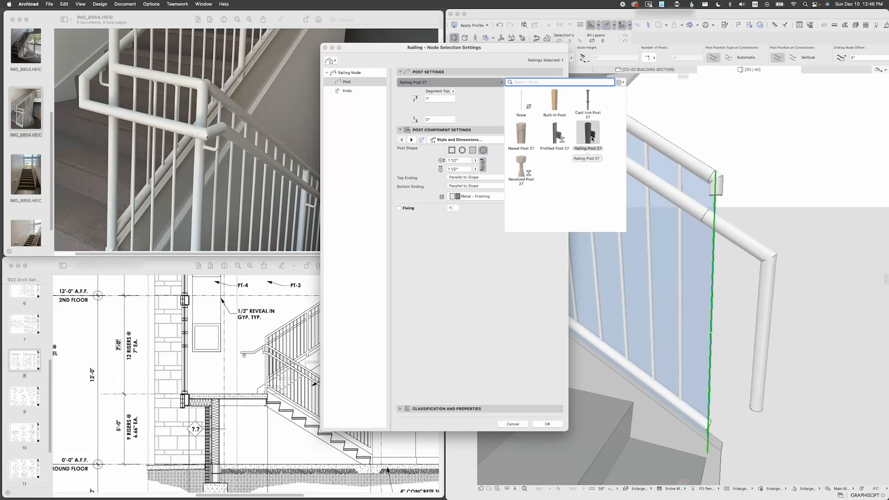
left_click(587, 134)
left_click(549, 424)
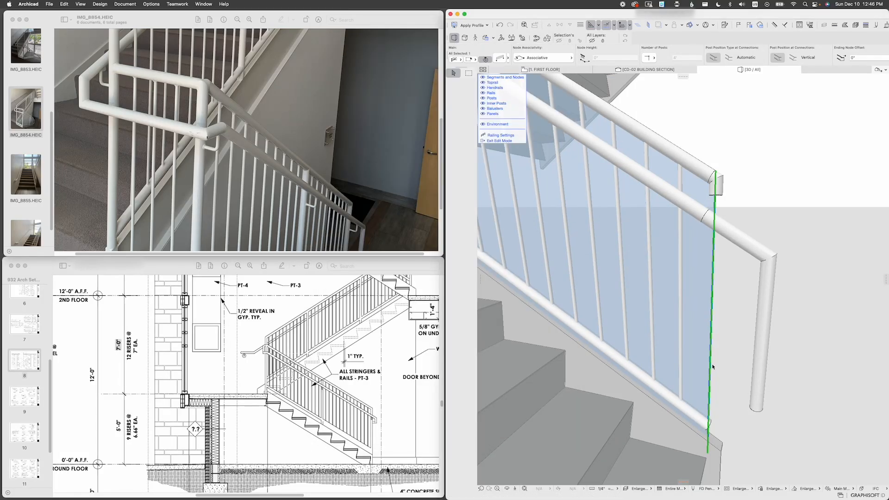
Step: Change the post shape at the railing's lower end node to solid rectangular and recheck the node's post settings
scroll(713, 367, "down", 5)
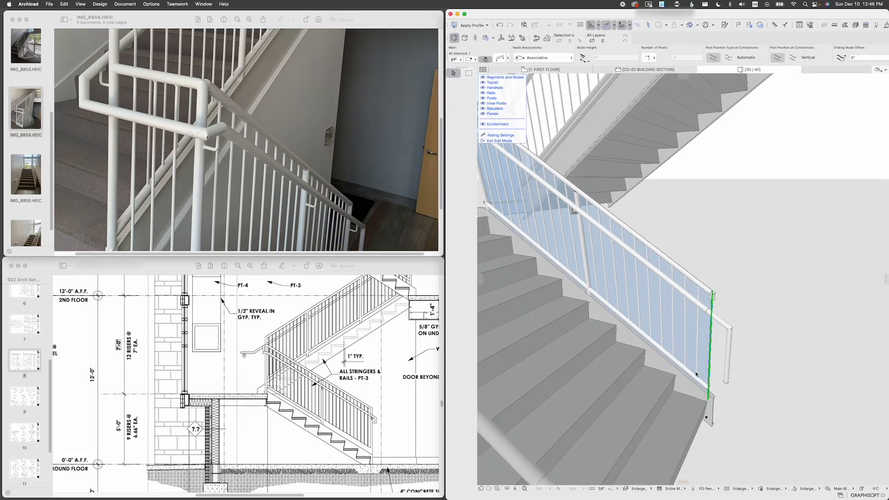
double_click(698, 376)
left_click(472, 151)
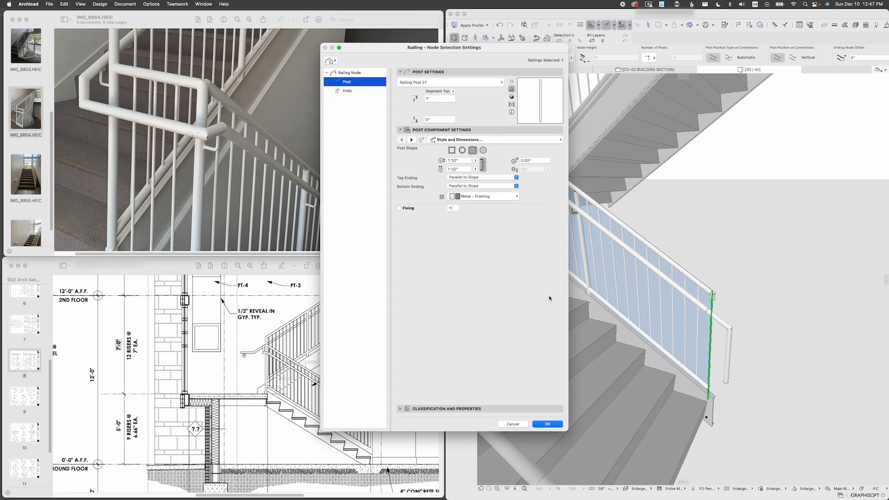
left_click(547, 423)
scroll(740, 363, "up", 3)
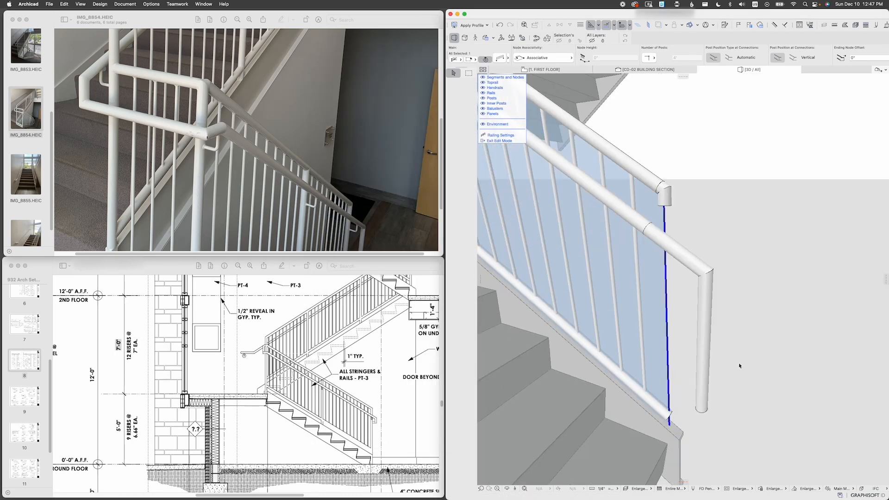
key("super+t")
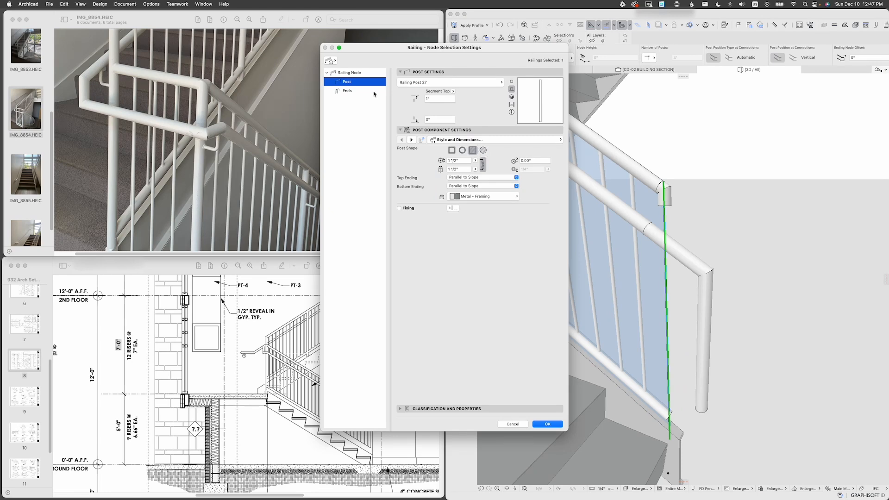
key("Return")
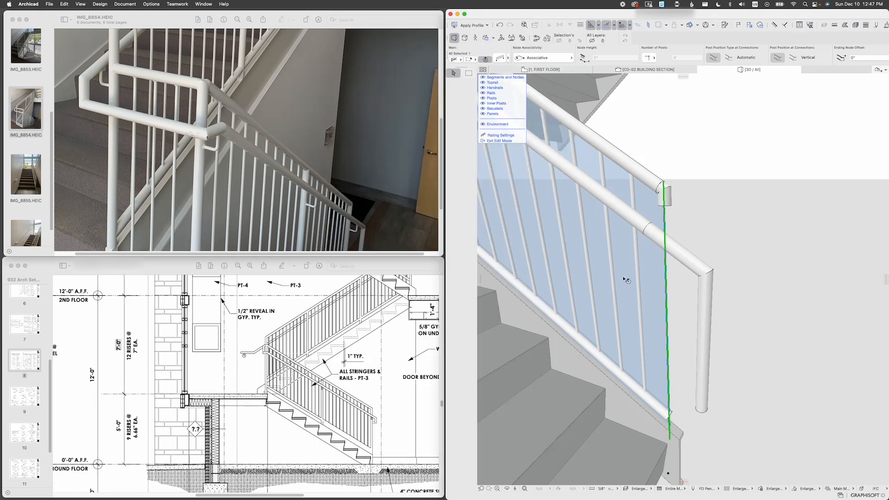
Step: Change the post shape at the railing's upper node beside the landing to solid rectangular
scroll(624, 278, "down", 5)
middle_click_drag(594, 272, 537, 223, "shift")
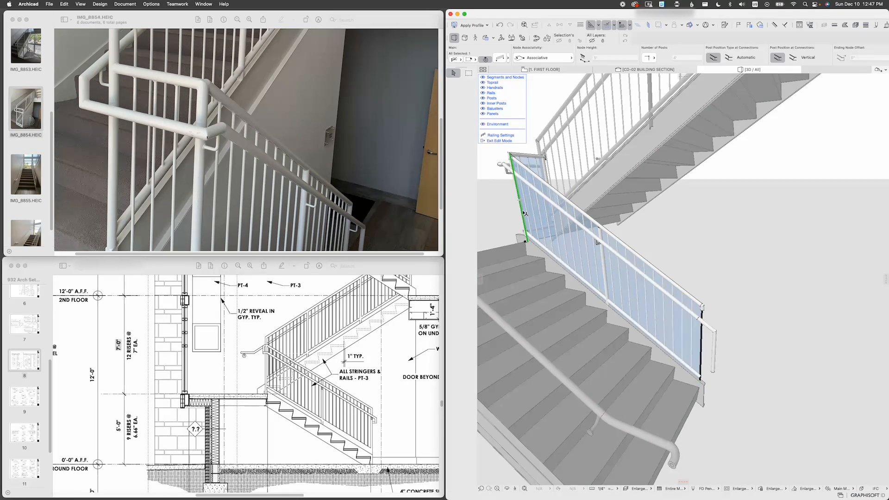
double_click(525, 218)
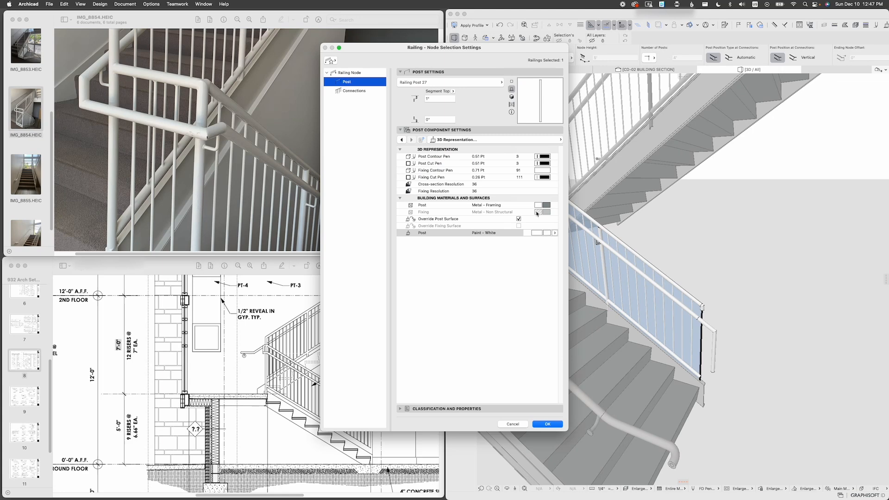
left_click_drag(469, 51, 330, 58)
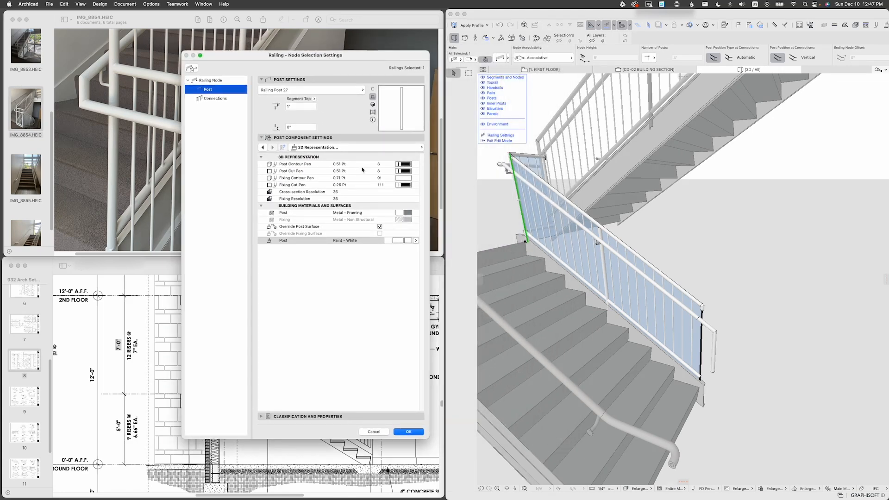
left_click(407, 147)
left_click(458, 147)
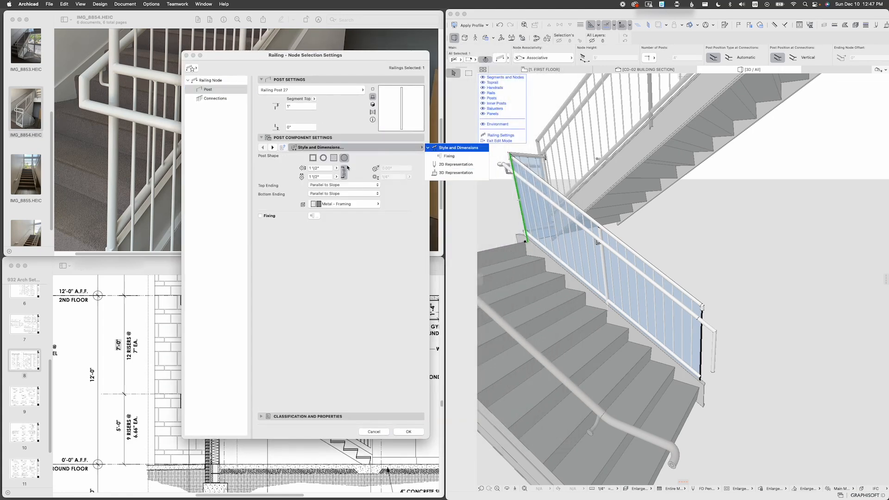
left_click(333, 159)
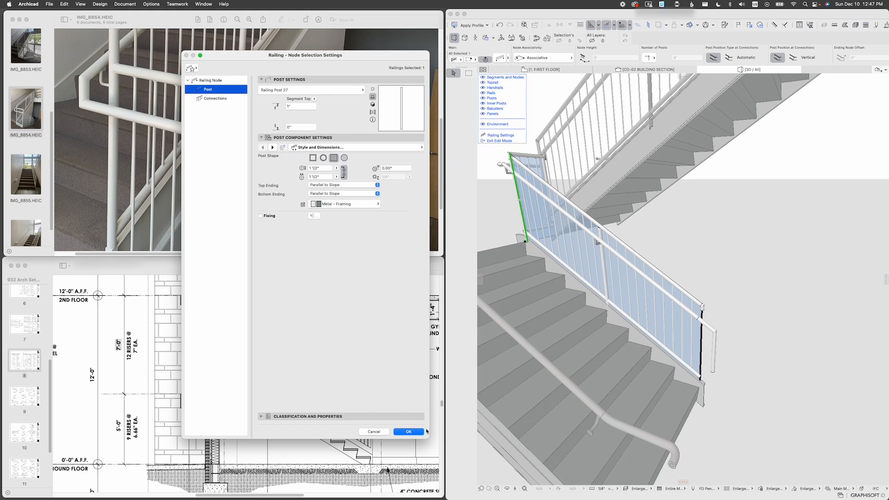
left_click(422, 431)
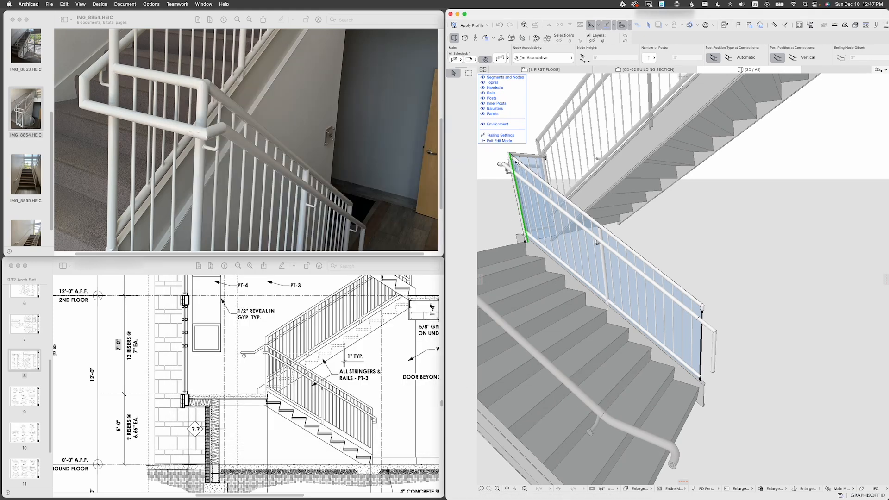
Step: Recheck the post settings at the upper node beside the landing, and turn on Fixing for the post at the railing's lower end node
double_click(514, 188)
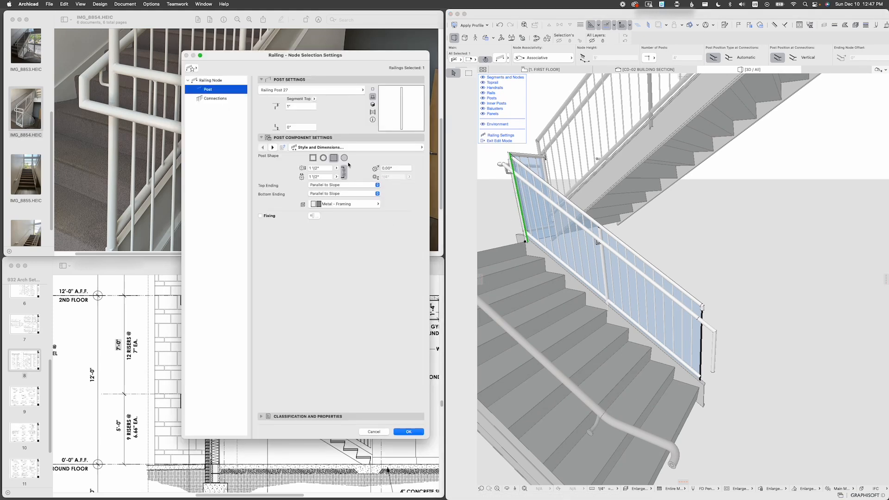
left_click(408, 431)
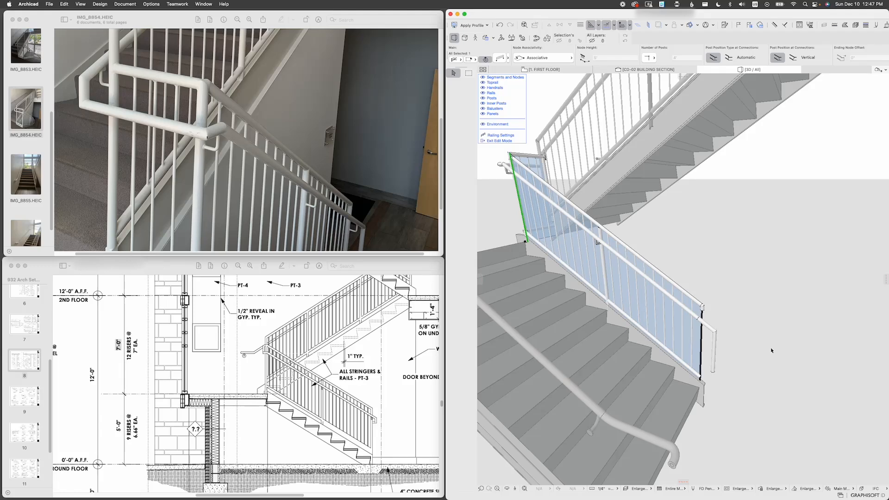
left_click(703, 315)
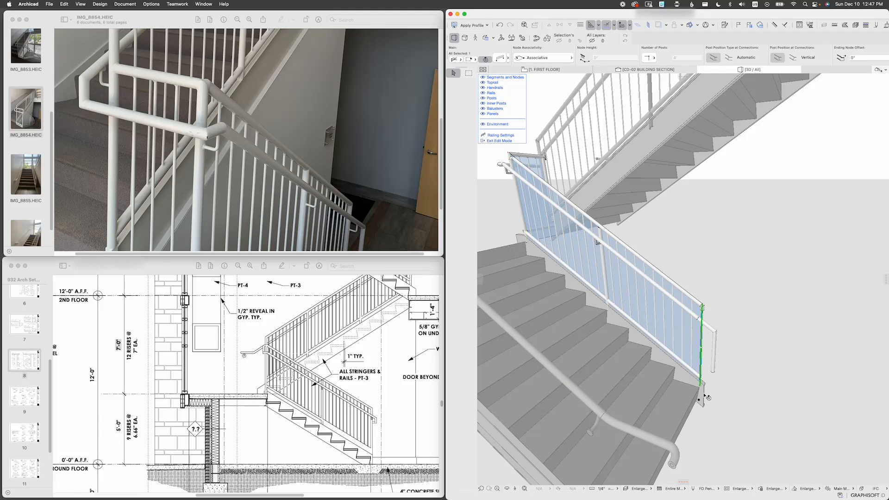
left_click(500, 57)
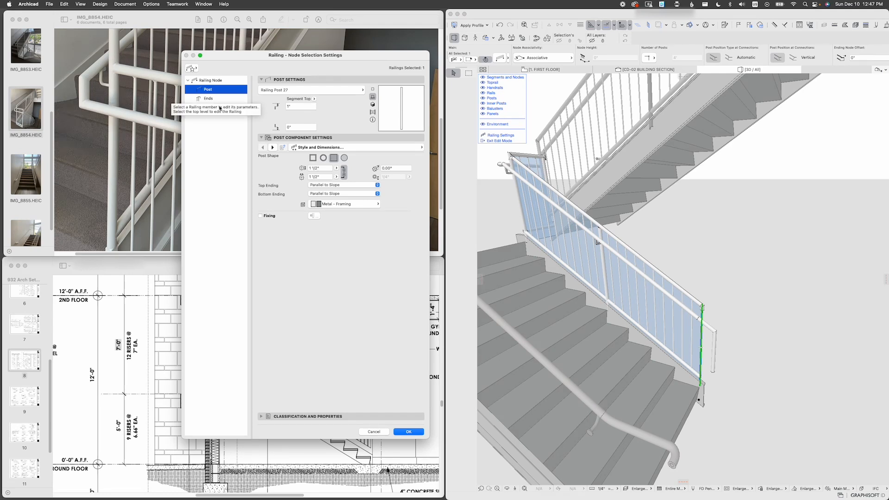
left_click(260, 216)
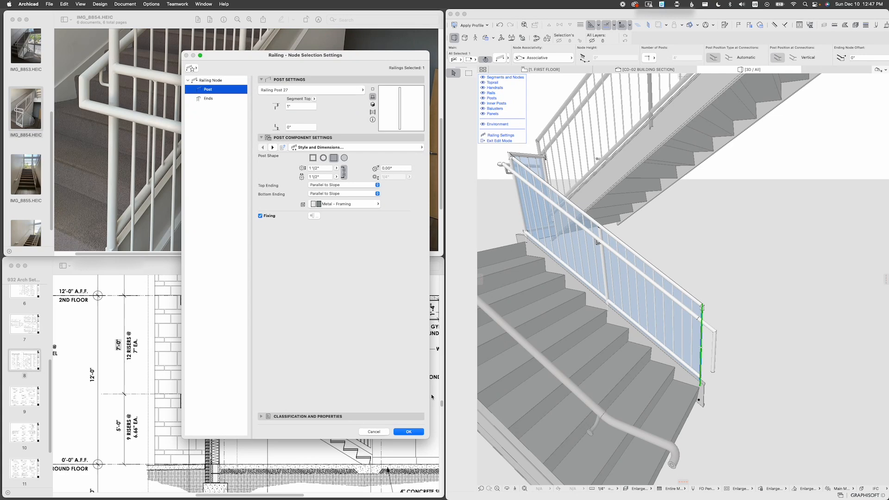
left_click(407, 431)
scroll(722, 345, "up", 4)
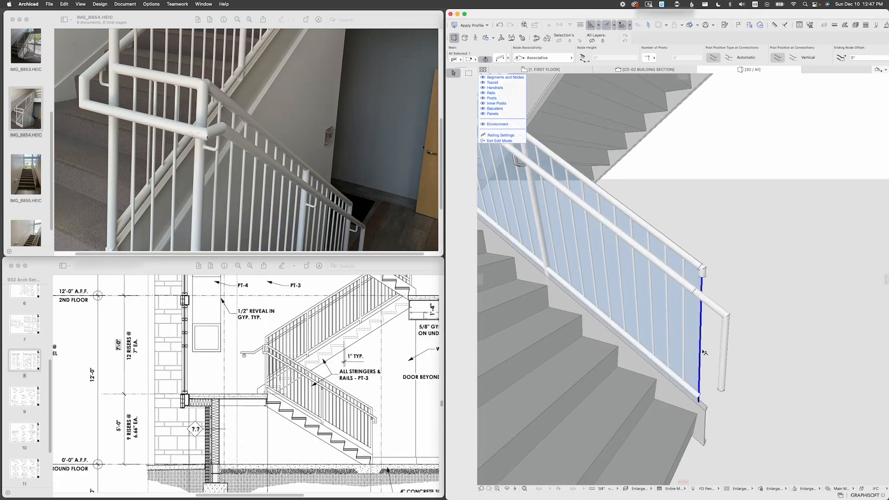
scroll(703, 352, "down", 3)
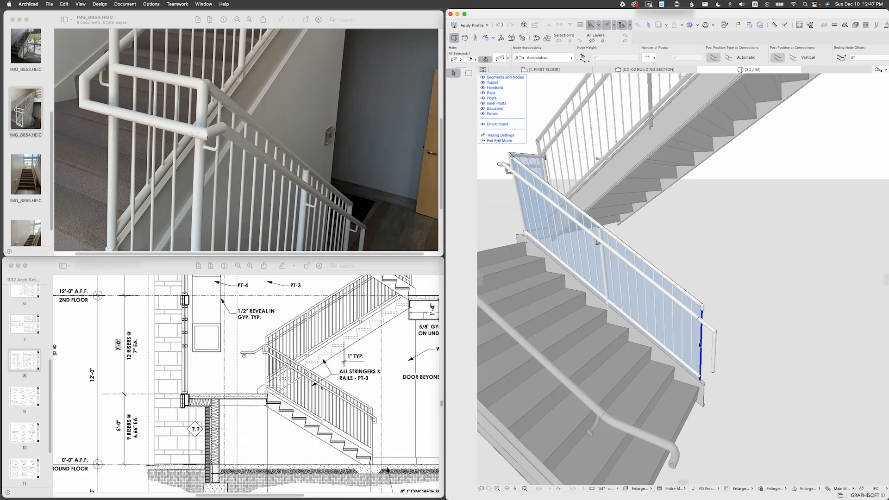
scroll(676, 374, "up", 2)
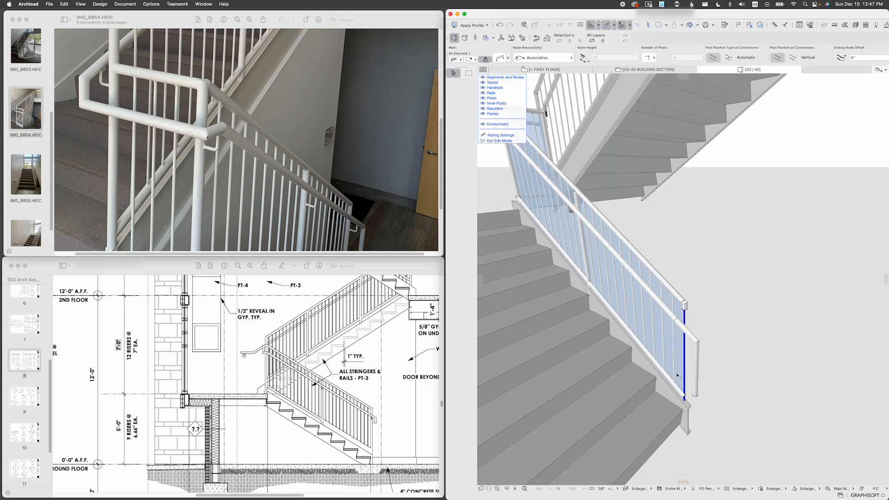
Step: Examine the Ends and Post settings of the railing's lower end node, including the post component setting pages, and leave railing editing
double_click(679, 360)
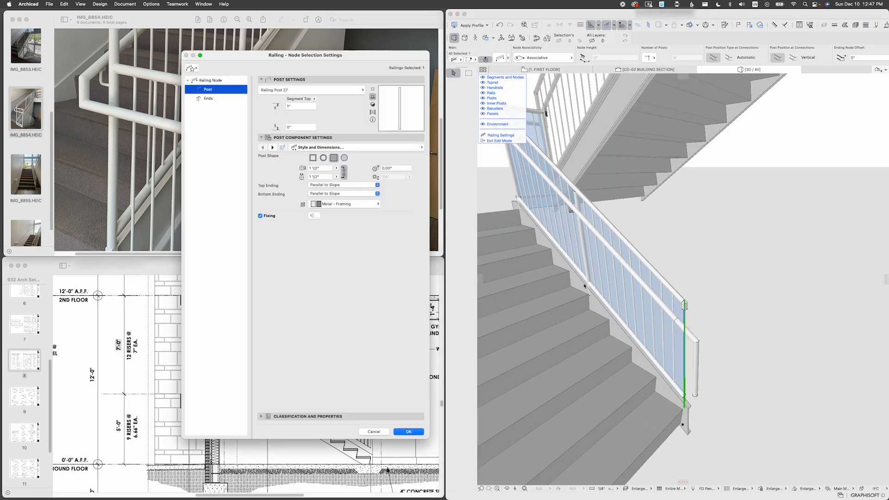
left_click(221, 99)
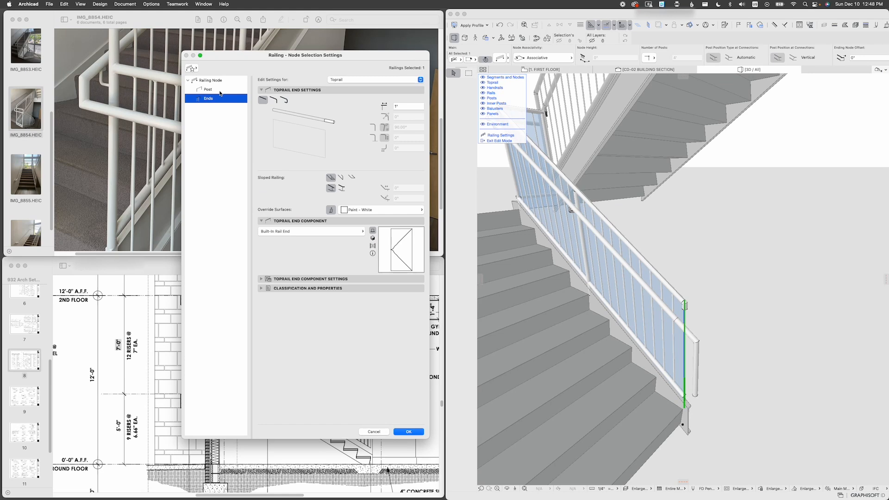
left_click(208, 89)
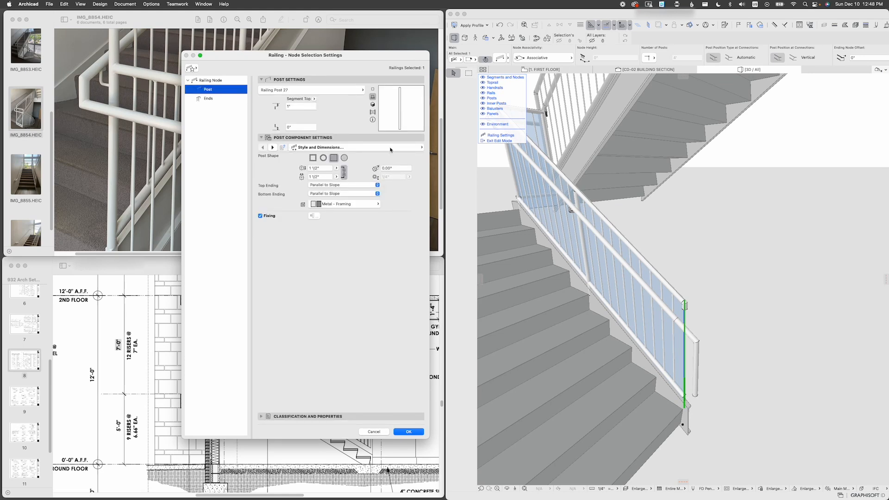
left_click(389, 147)
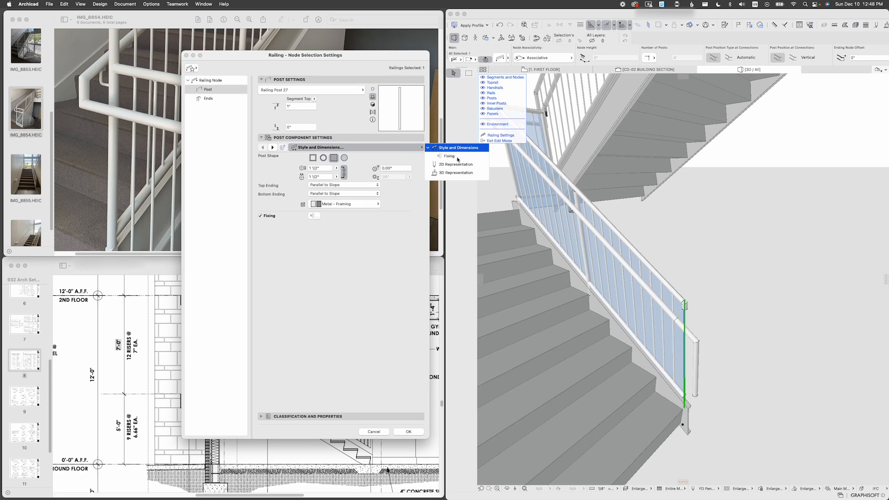
left_click(255, 104)
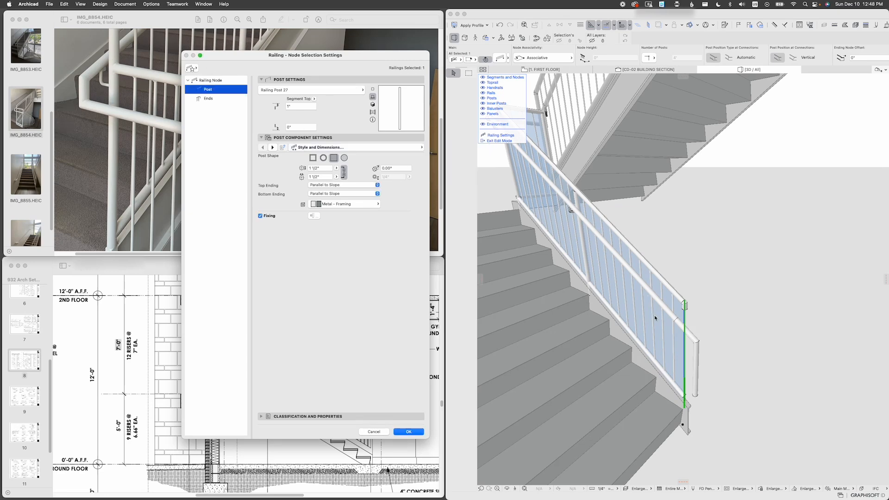
key("Return")
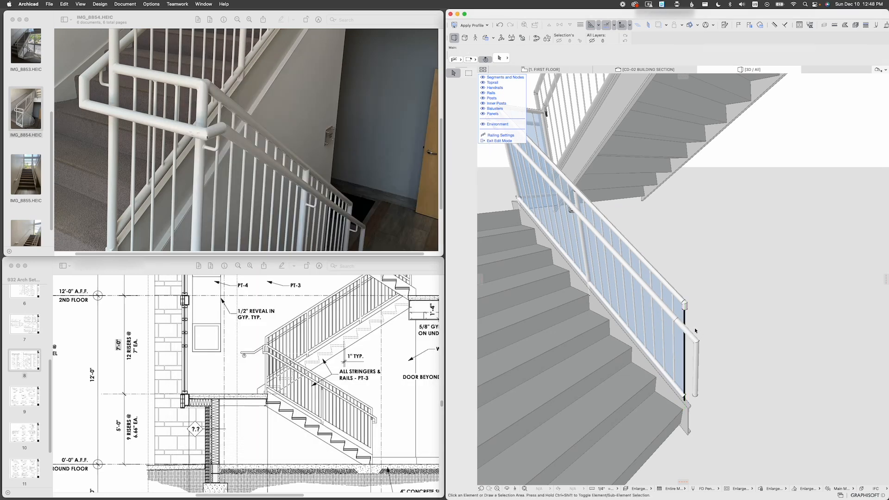
key("Escape")
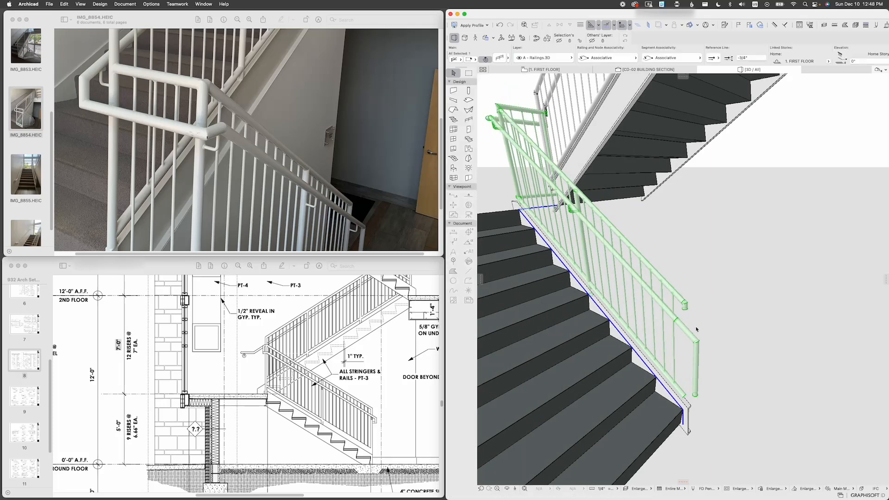
Step: Try resetting the lower railing's custom nodes through its overall railing settings, and undo the reset
left_click(675, 298)
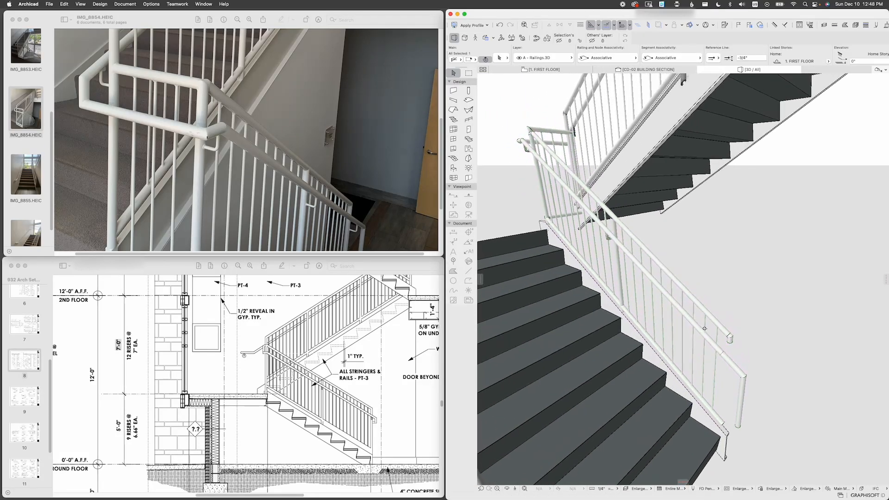
double_click(705, 331)
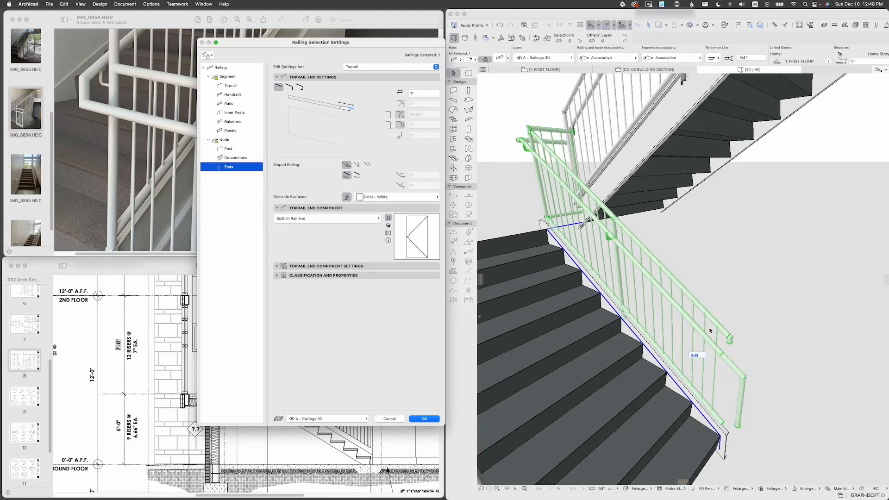
left_click(236, 140)
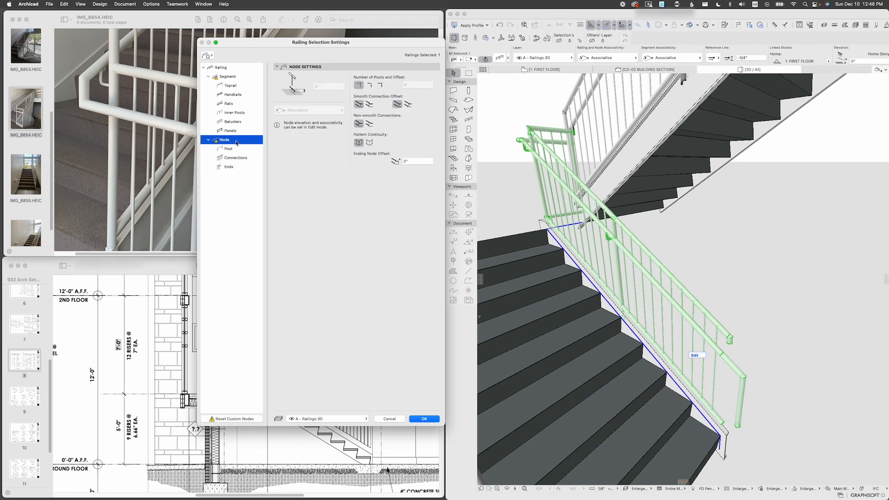
left_click(241, 419)
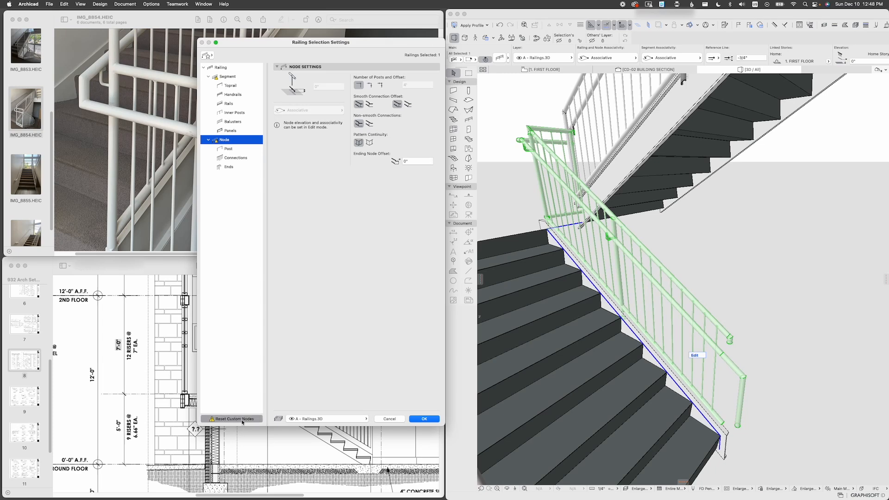
left_click(423, 419)
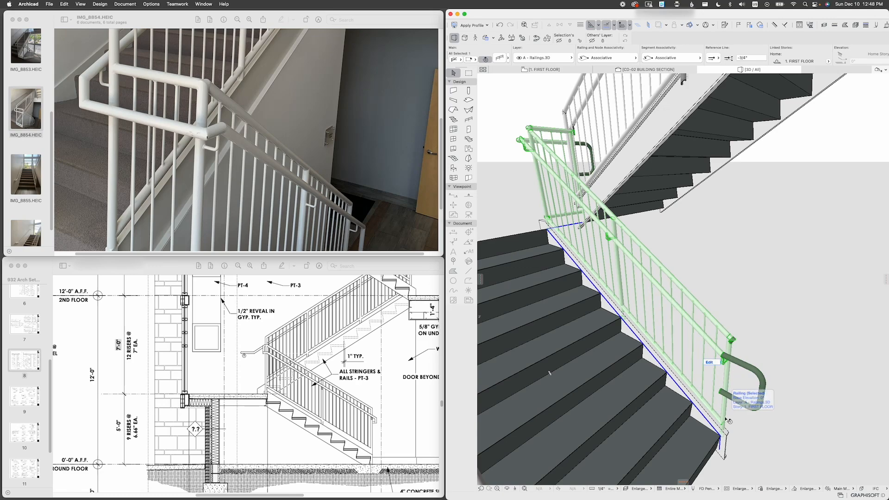
middle_click_drag(727, 420, 673, 302, "shift")
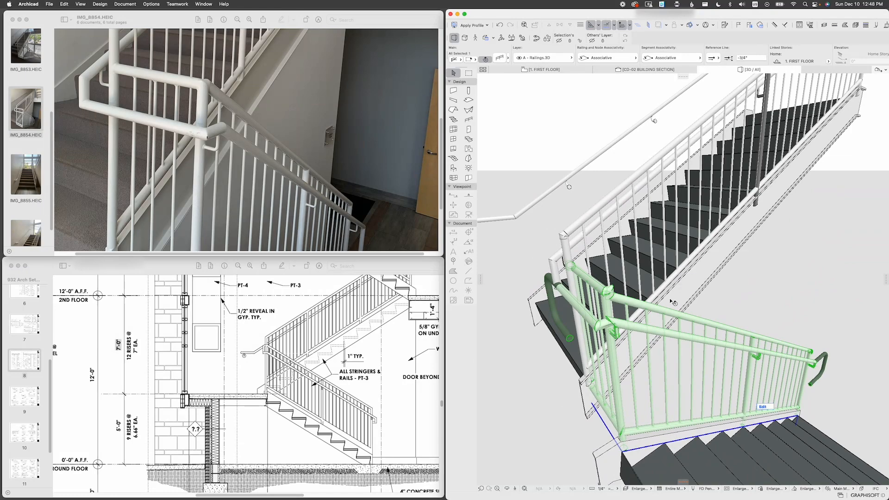
key("super+z")
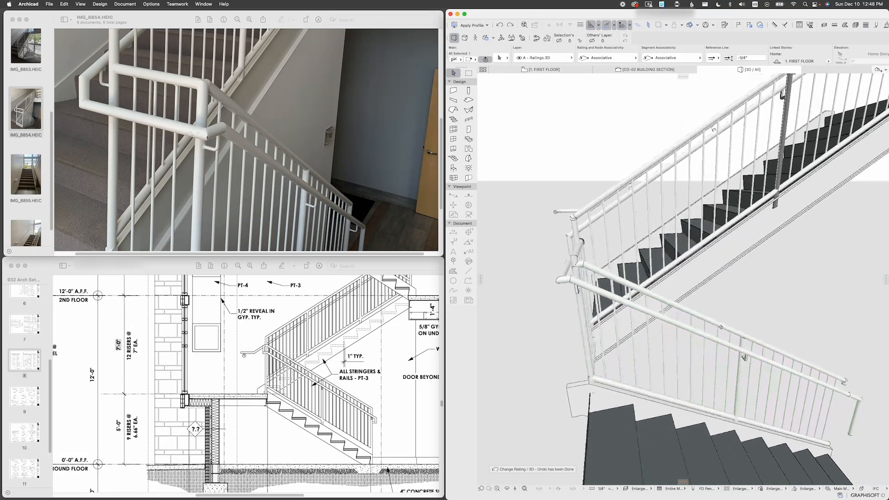
Step: Enter edit mode for the lower flight's railing with its segments and nodes hidden
left_click(744, 357)
middle_click_drag(744, 357, 765, 361, "shift")
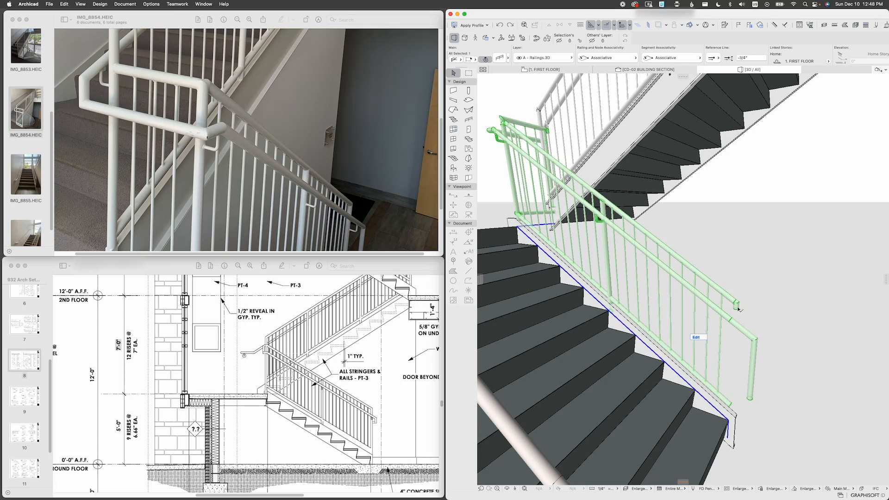
left_click(727, 348)
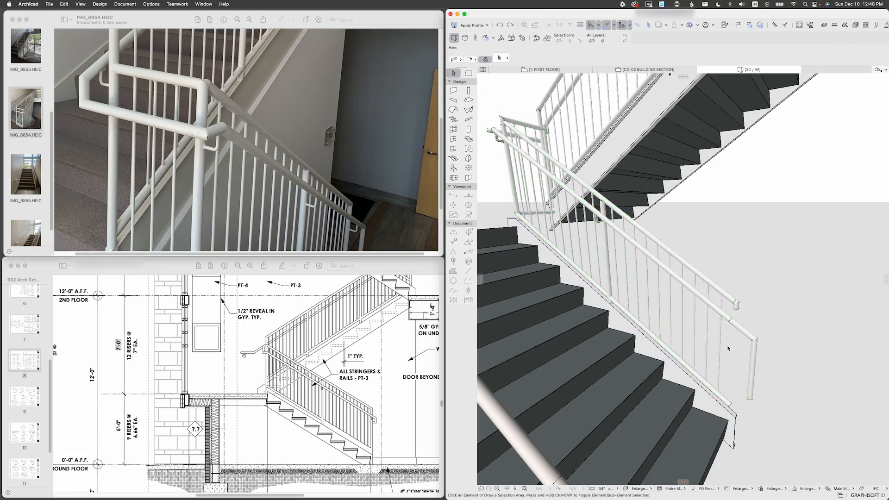
scroll(715, 374, "down", 10)
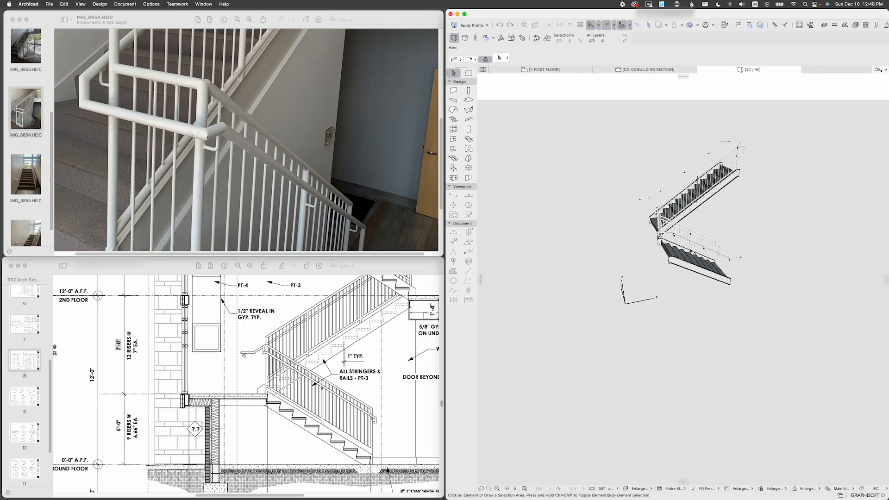
middle_click_drag(715, 309, 678, 315, "shift")
scroll(679, 315, "up", 5)
left_click(773, 334)
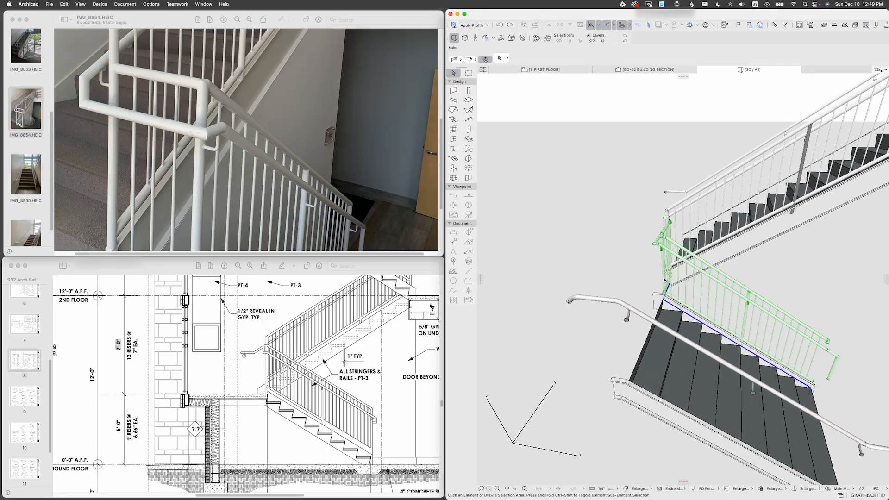
left_click(801, 344)
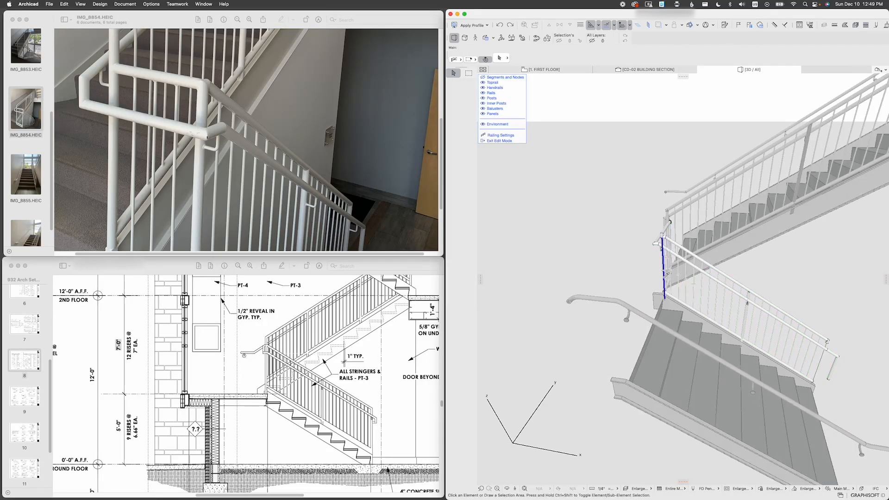
Step: Try transferring the settings of the post beside the landing to the railing's lower end post, and undo the transfer
left_click(665, 273)
scroll(610, 233, "up", 5)
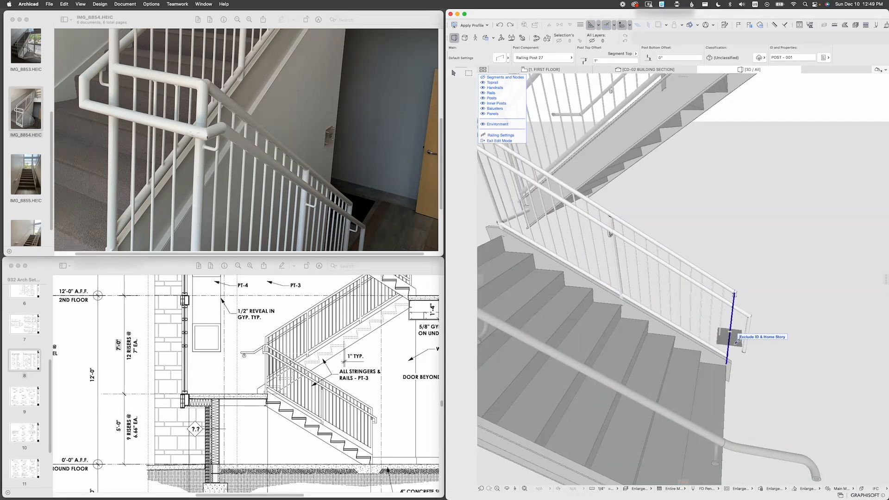
mouse_move(735, 347)
middle_mouse_down("shift")
mouse_move(719, 344)
mouse_move(752, 348)
middle_mouse_up("shift")
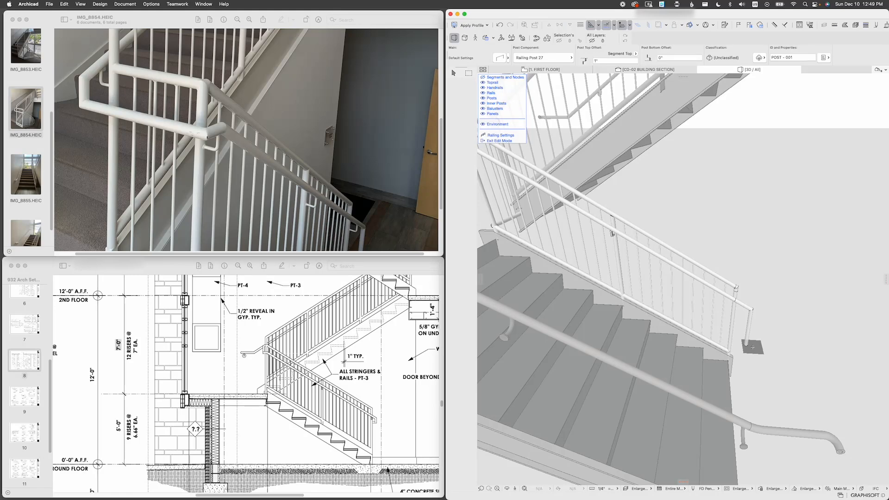
key("super+z")
Step: Copy the Railing Post 27 settings from the post beside the landing onto the post at the railing's lower end
middle_click_drag(612, 233, 752, 325, "shift")
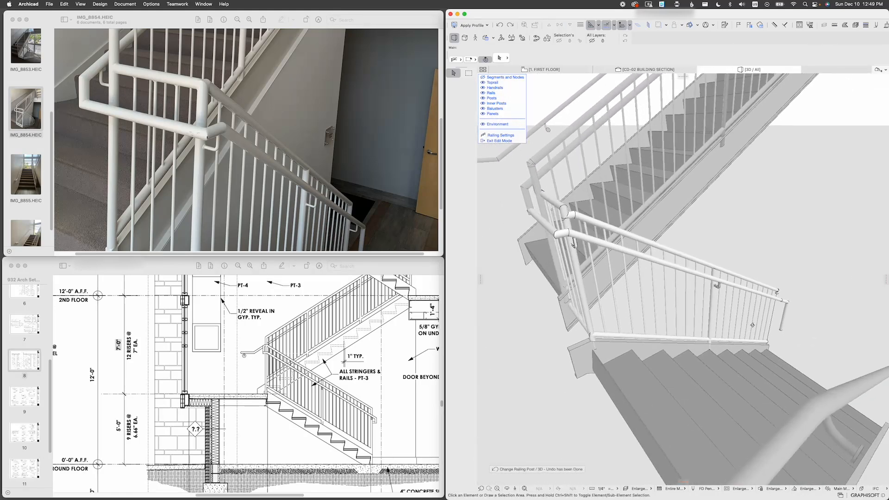
middle_click_drag(598, 336, 597, 326, "shift")
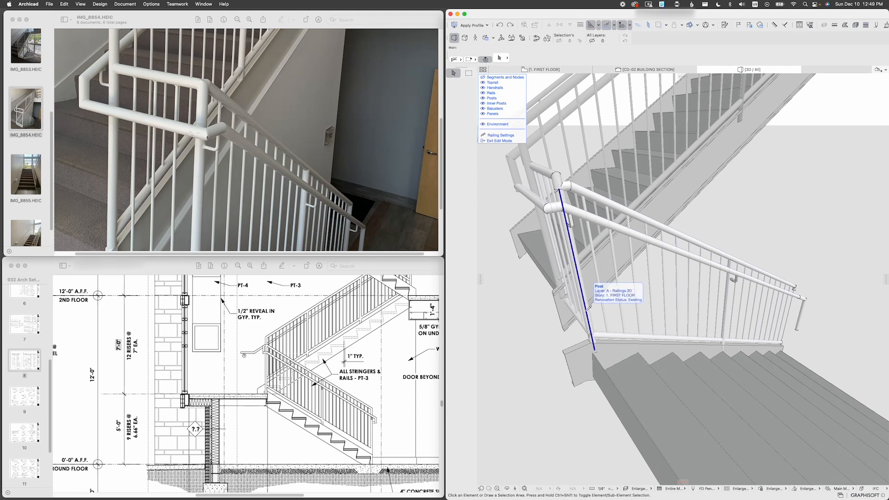
left_click(589, 306)
middle_click_drag(589, 306, 602, 278, "shift")
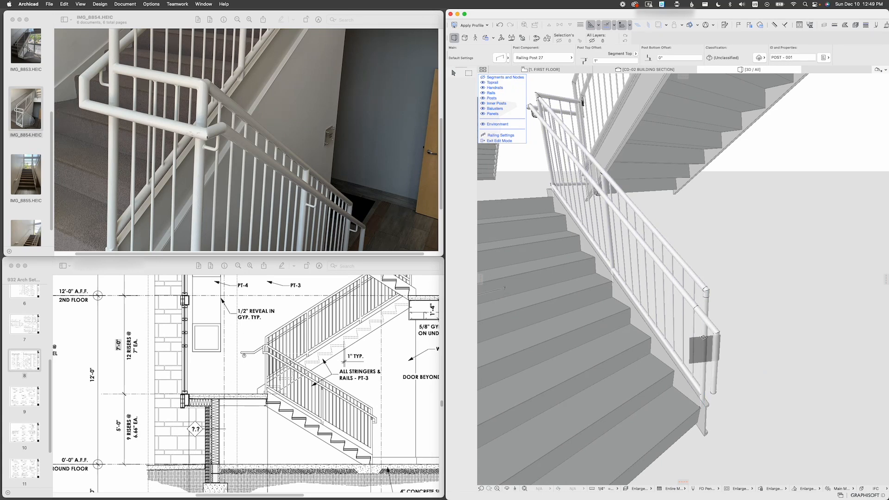
key("Escape")
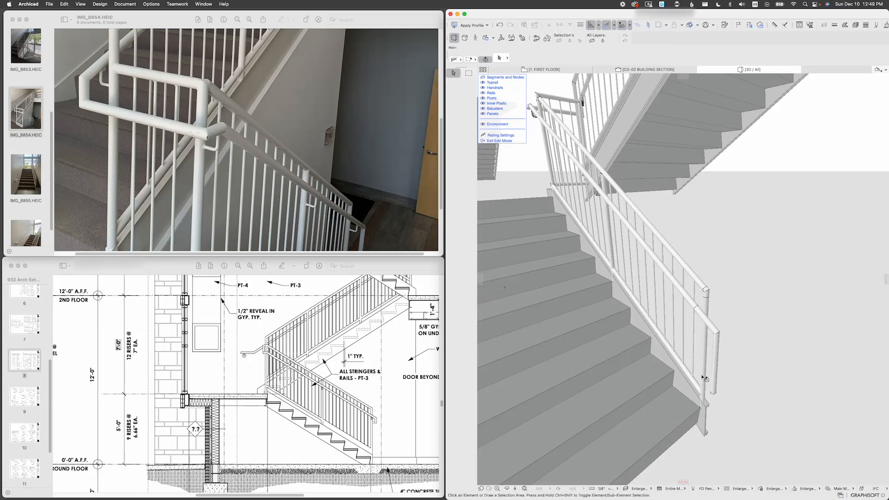
Step: Examine the lower end post and the adjoining handrail end of the lower flight's railing up close
scroll(700, 375, "up", 5)
scroll(688, 341, "down", 5)
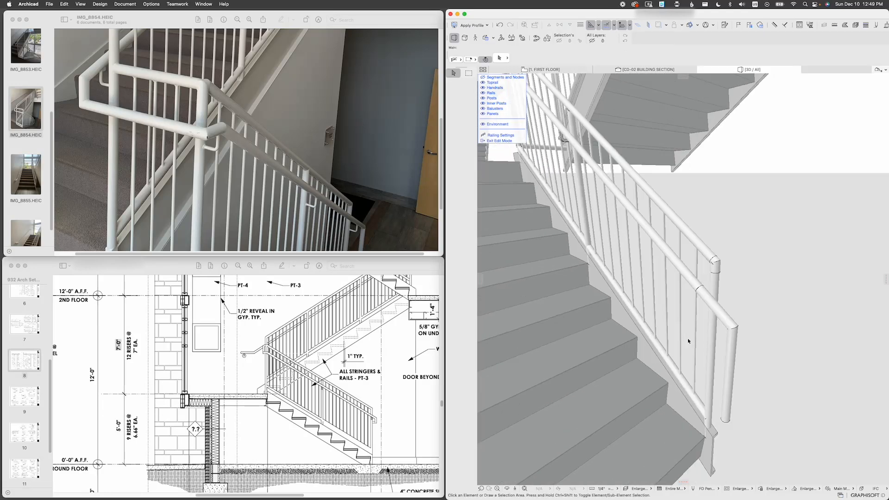
left_click(715, 288)
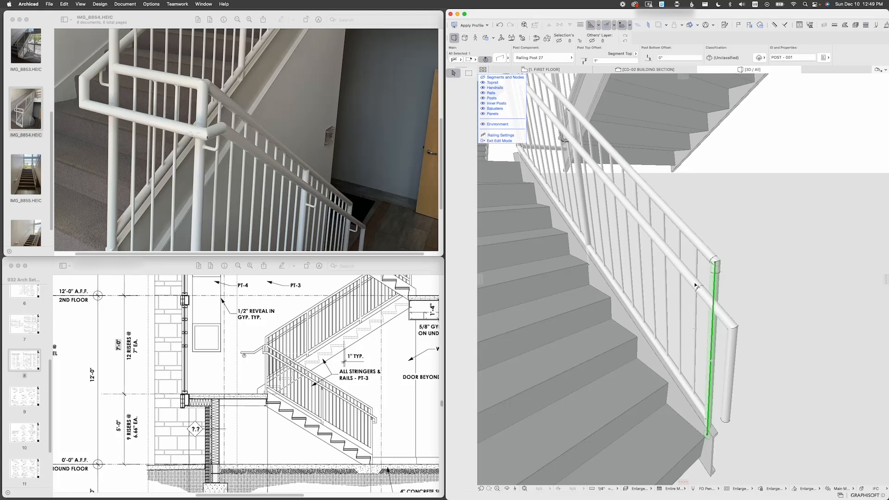
key("Escape")
left_click(698, 287)
mouse_move(688, 287)
middle_mouse_down("shift")
mouse_move(727, 299)
mouse_move(708, 306)
mouse_move(685, 278)
middle_mouse_up("shift")
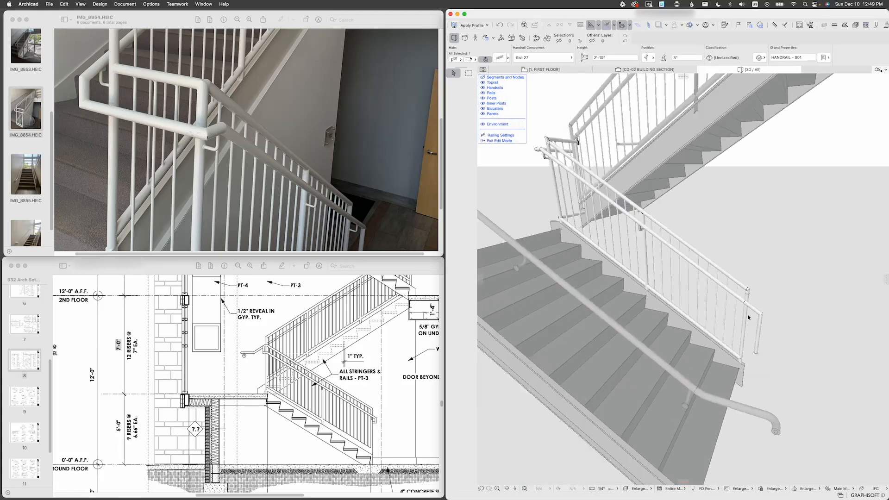
scroll(738, 305, "up", 6)
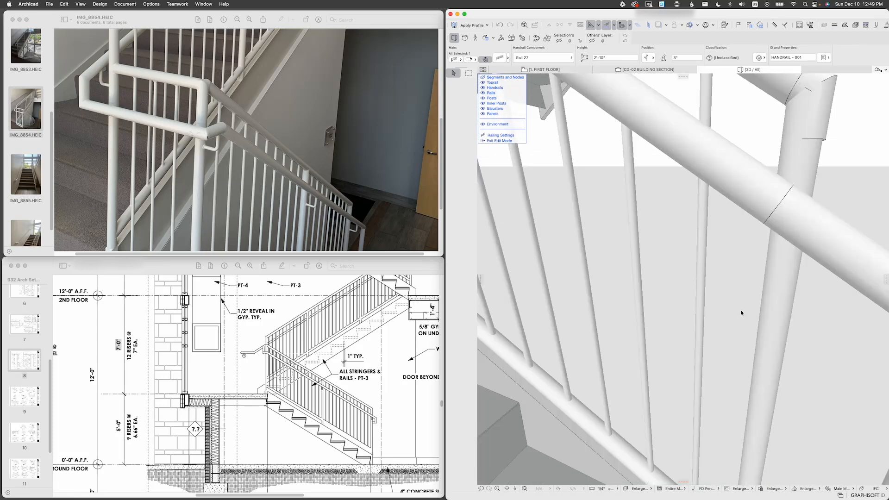
scroll(736, 310, "down", 3)
key("Escape")
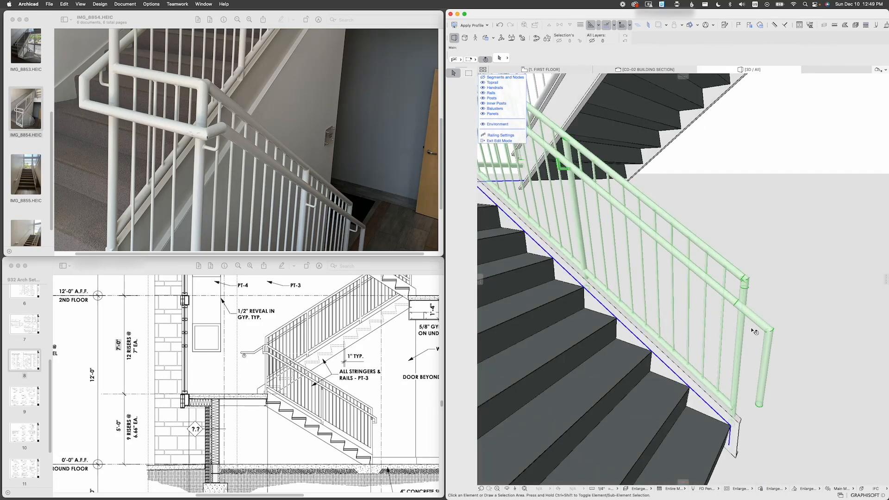
key("Escape")
key("Escape")
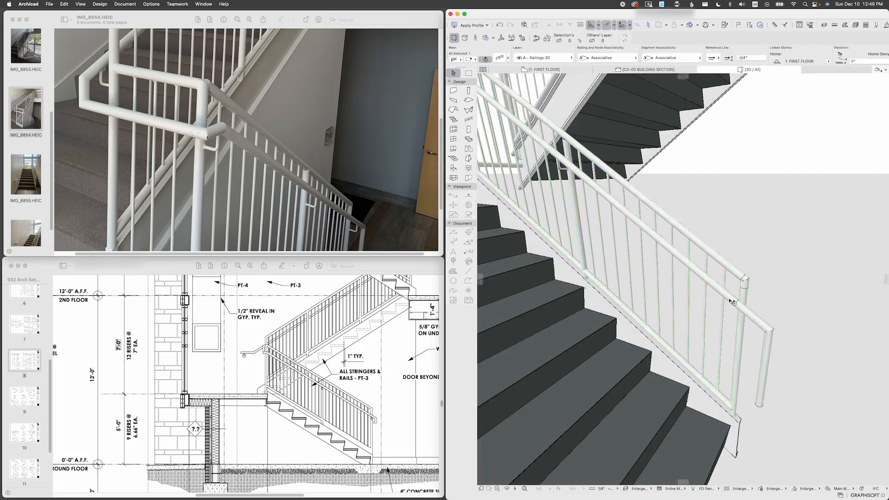
Step: Reopen the lower railing for editing and review its handrail's Fixing and Fixing Distribution settings
double_click(734, 304)
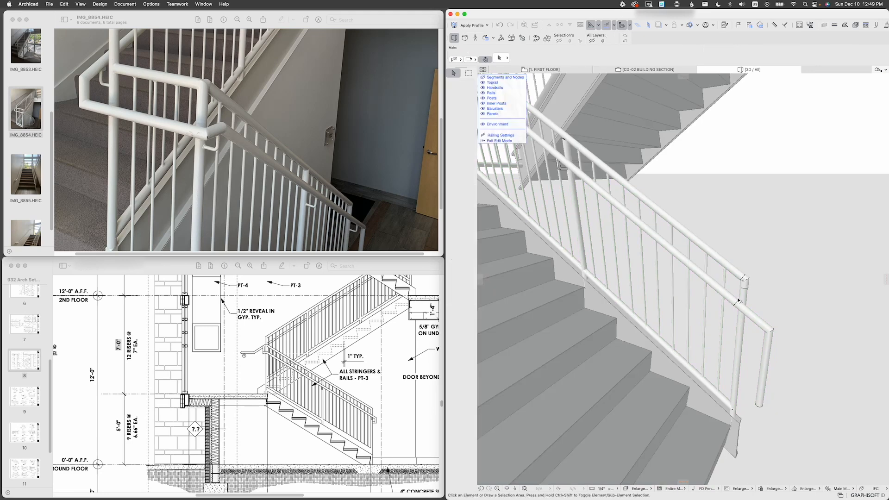
left_click(738, 303)
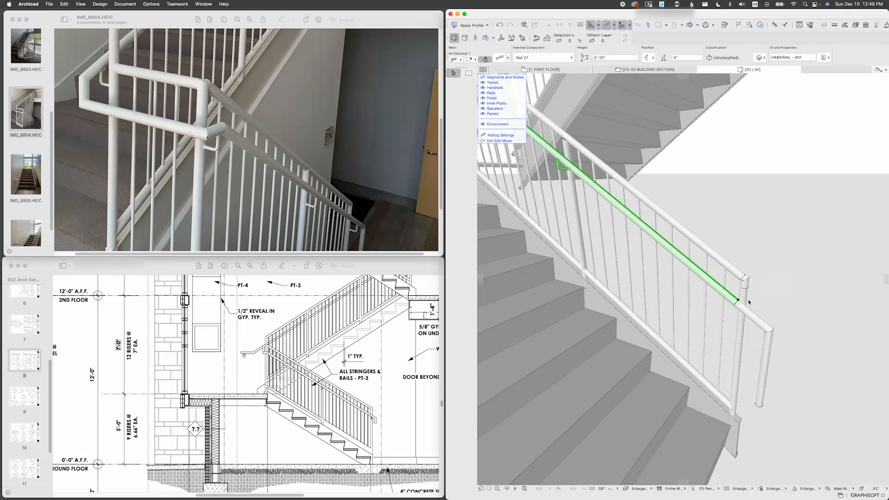
left_click(499, 57)
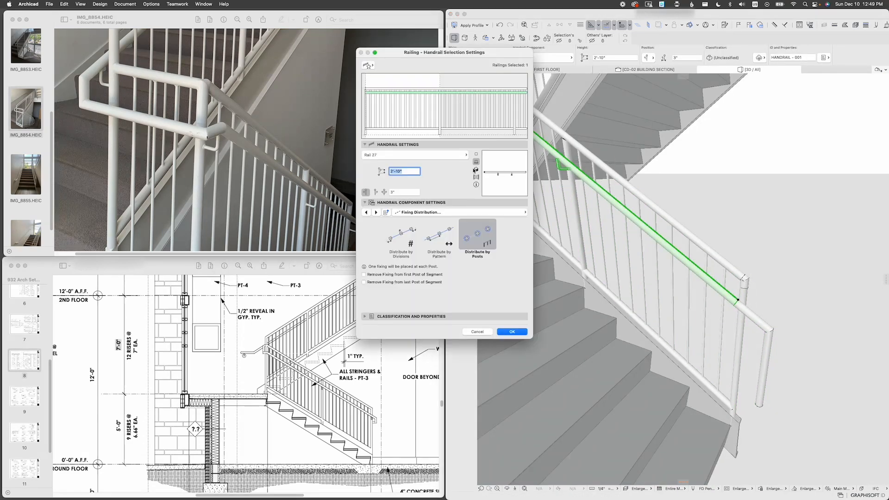
left_click(433, 213)
left_click(555, 221)
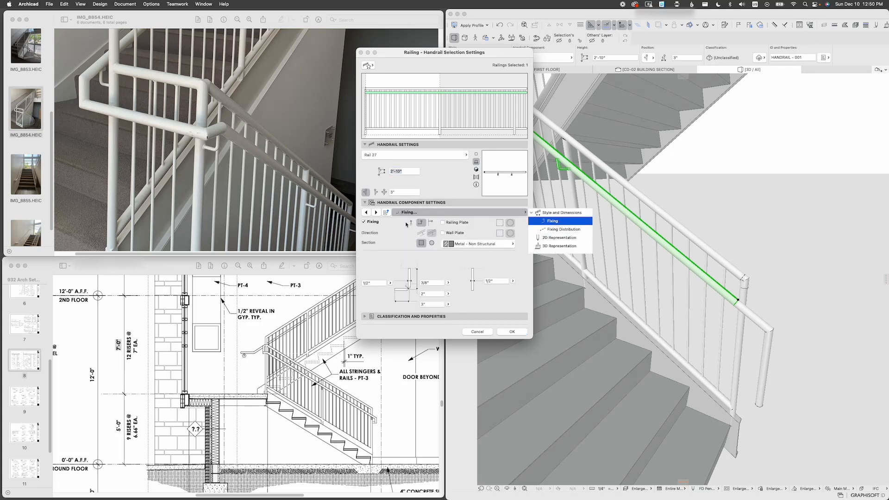
left_click(565, 229)
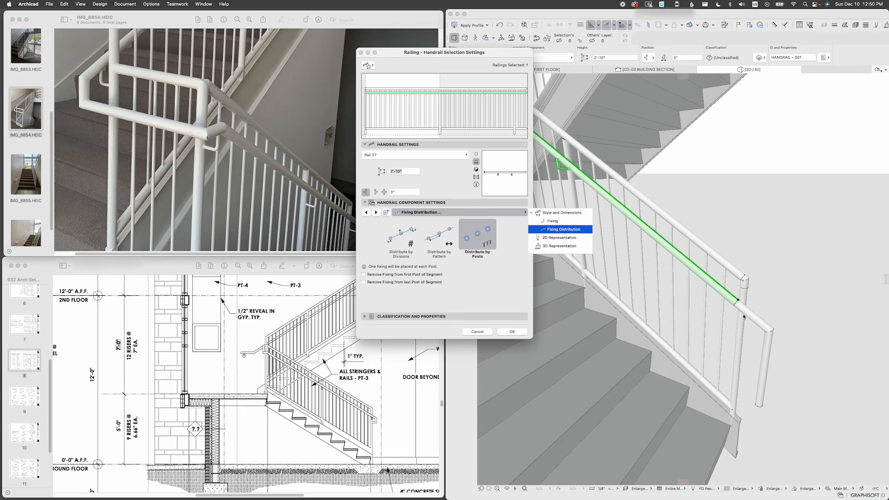
key("Escape")
key("Escape")
Step: Review the end settings of the handrail return at the railing's lower end
scroll(743, 317, "up", 5)
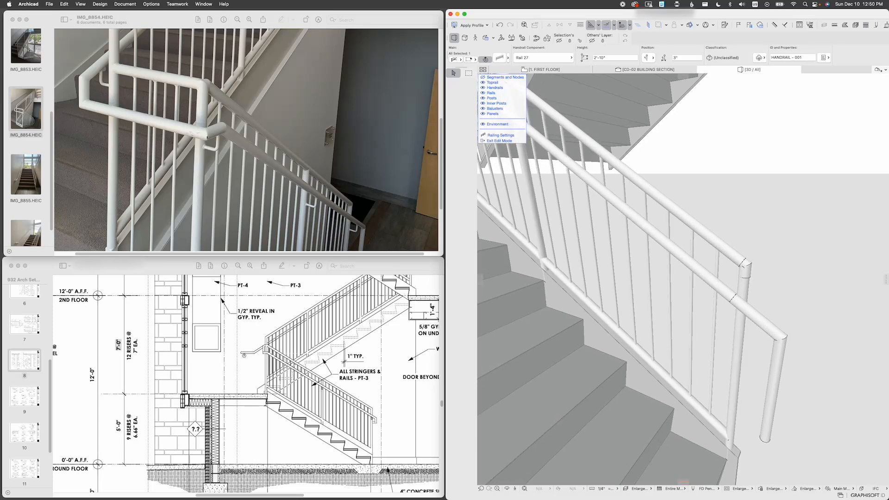
scroll(758, 270, "down", 3)
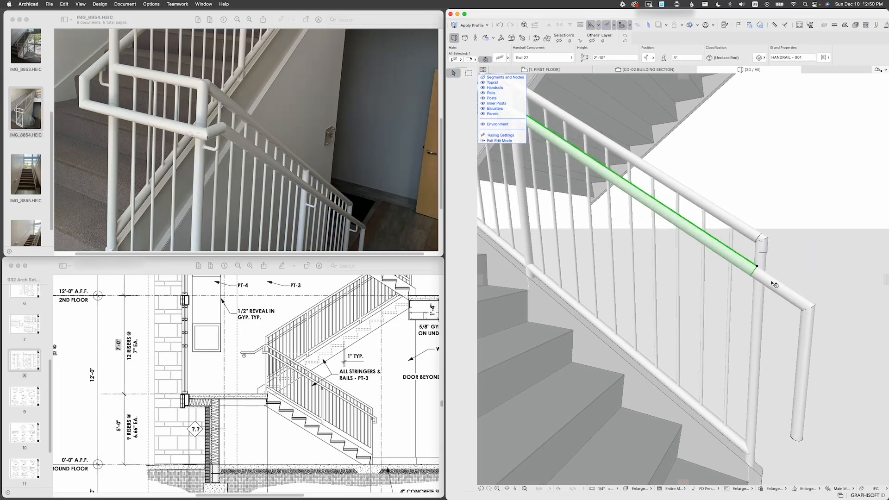
scroll(745, 276, "down", 2)
left_click(734, 286)
double_click(734, 286)
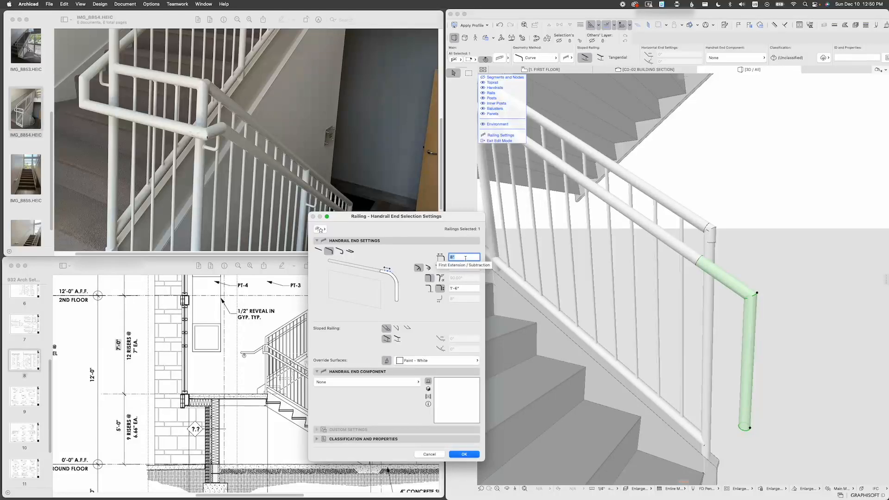
key("Return")
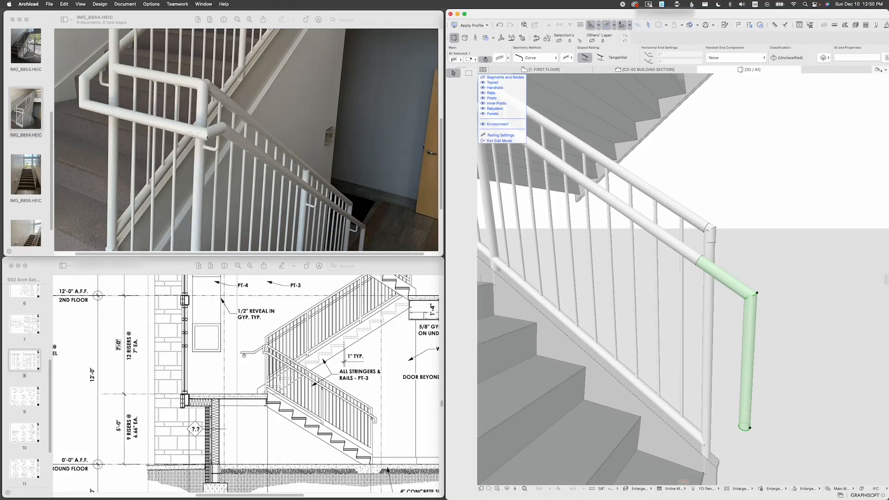
key("Escape")
Step: Switch the lower flight handrail's fixing distribution to Distribute by Pattern
scroll(714, 287, "down", 5)
middle_click_drag(640, 245, 725, 306, "shift")
left_click(725, 305)
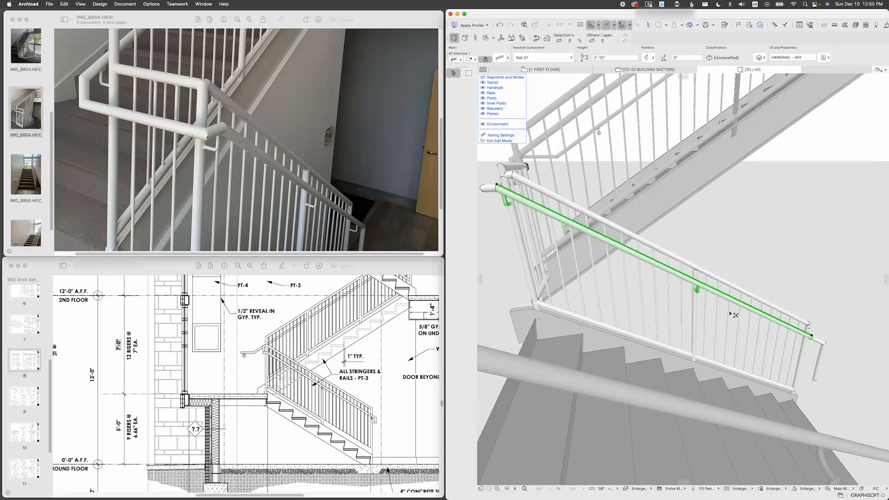
double_click(697, 284)
left_click_drag(457, 55, 397, 97)
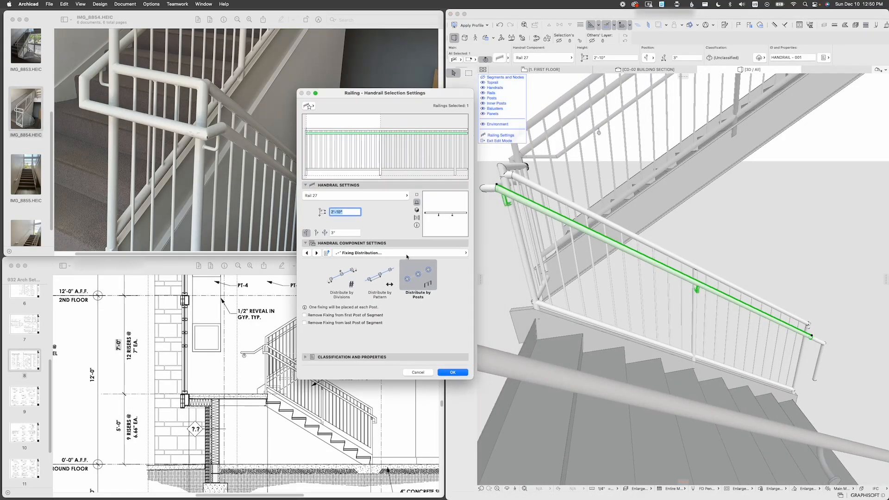
left_click(385, 278)
left_click(443, 372)
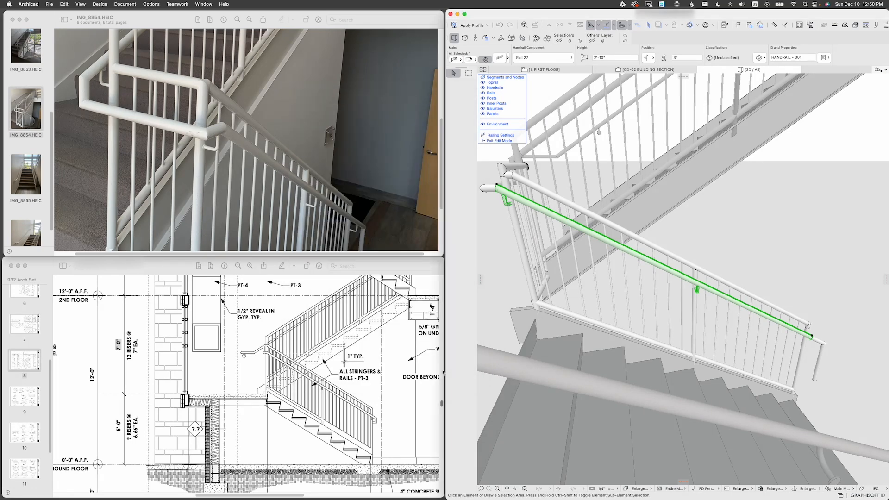
Step: Set the lower flight handrail's fixing distribution back to Distribute by Posts
middle_click_drag(592, 296, 620, 301, "shift")
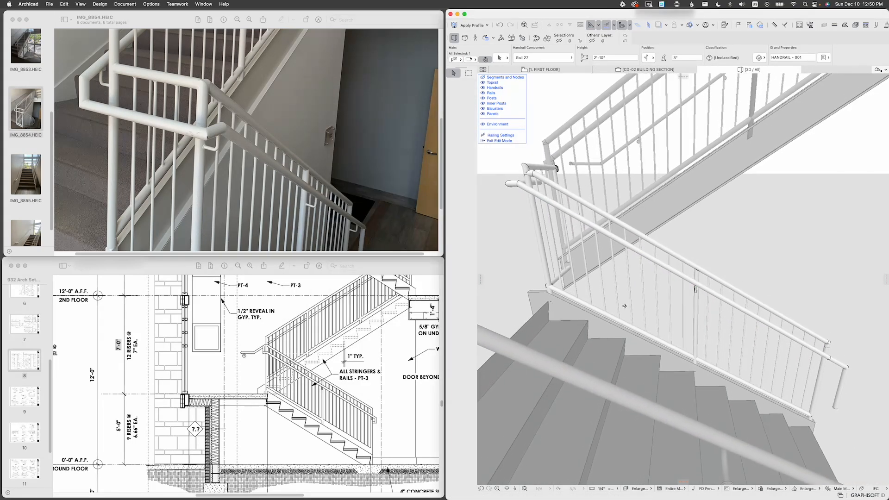
double_click(617, 240)
left_click(423, 276)
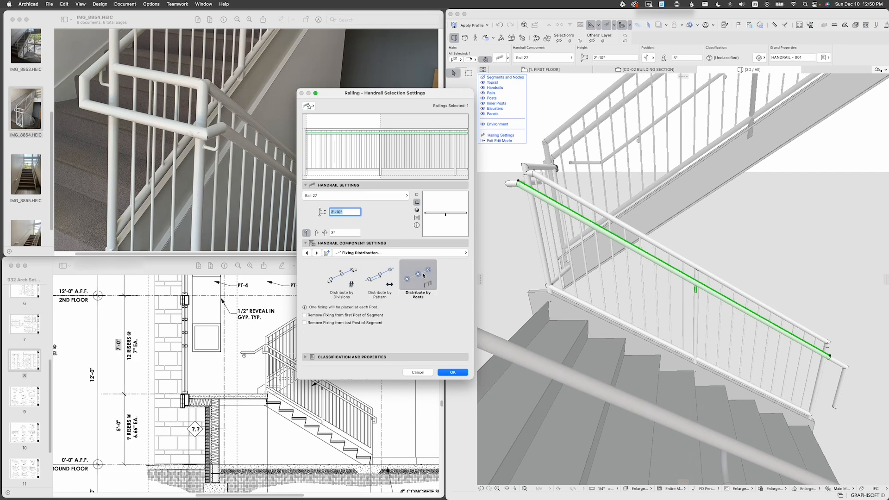
left_click(452, 372)
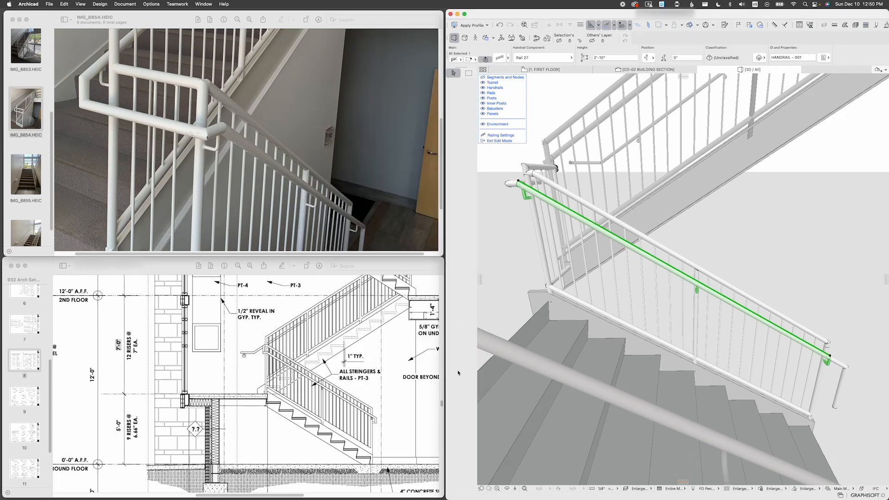
Step: Try a shorter first extension of 5/8" for the toprail end at the railing's lower end
middle_click_drag(612, 280, 695, 271, "shift")
scroll(785, 337, "up", 5)
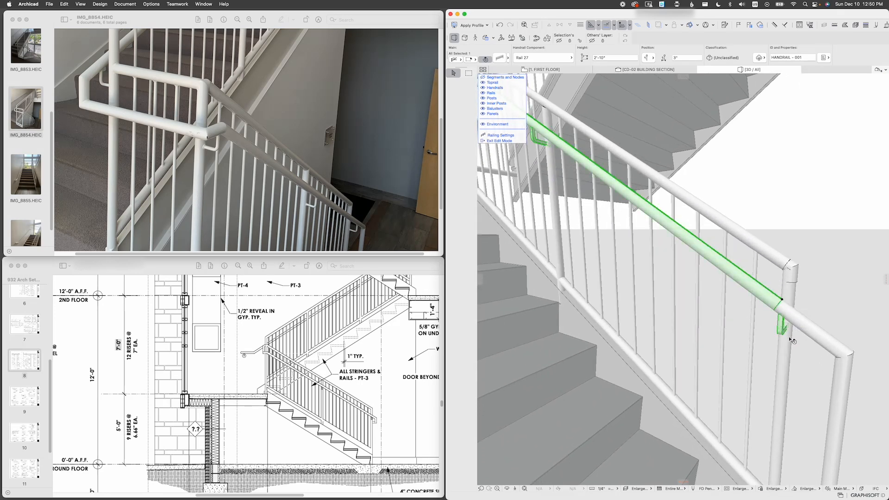
scroll(797, 279, "up", 5)
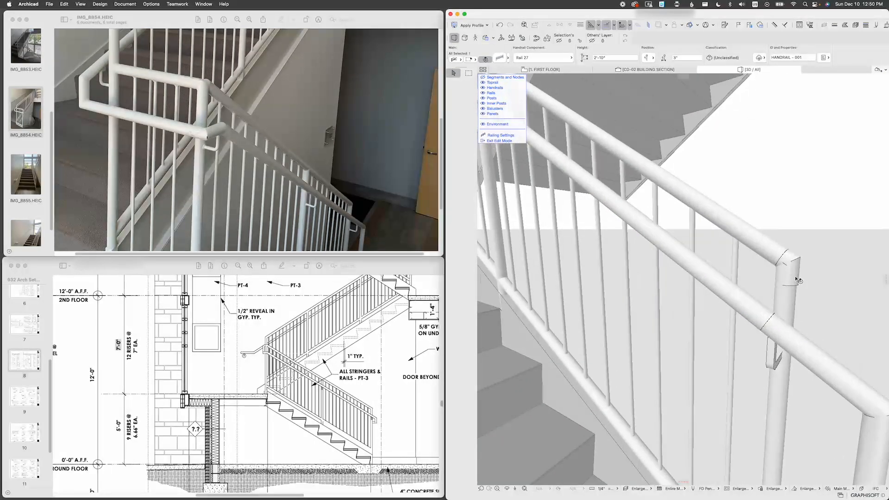
scroll(828, 195, "up", 3)
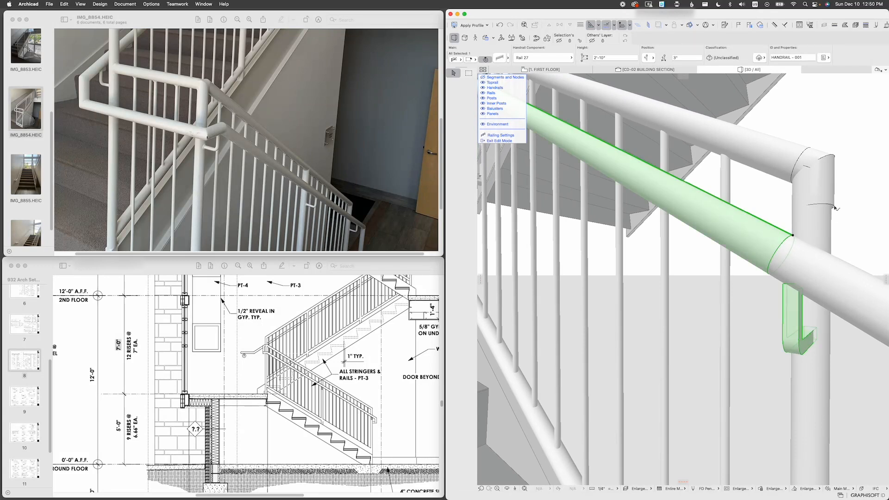
double_click(829, 195)
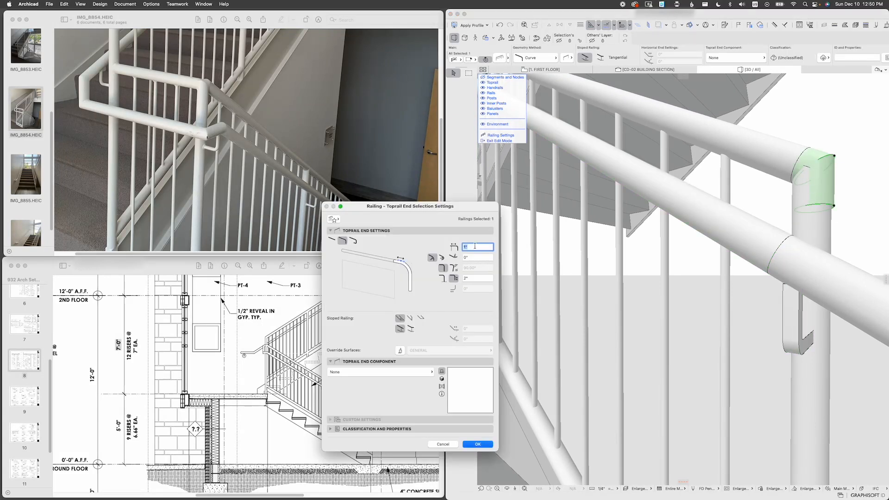
key("Return")
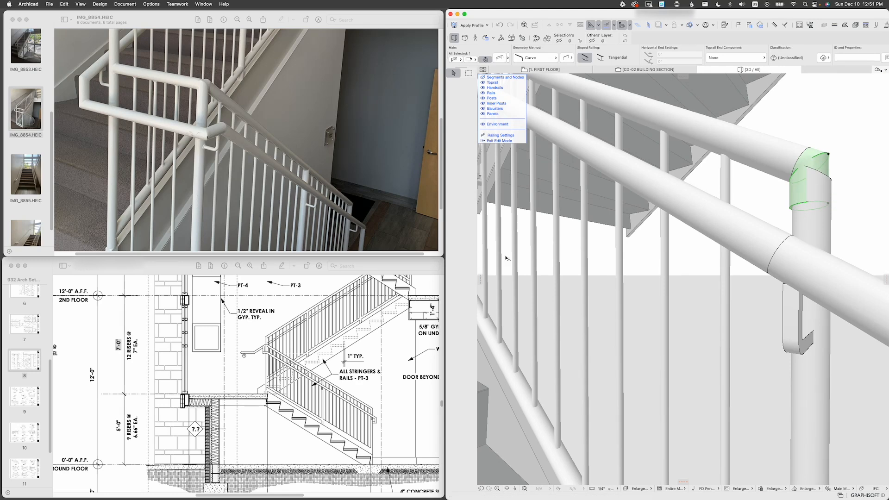
key("super+t")
type("5/8")
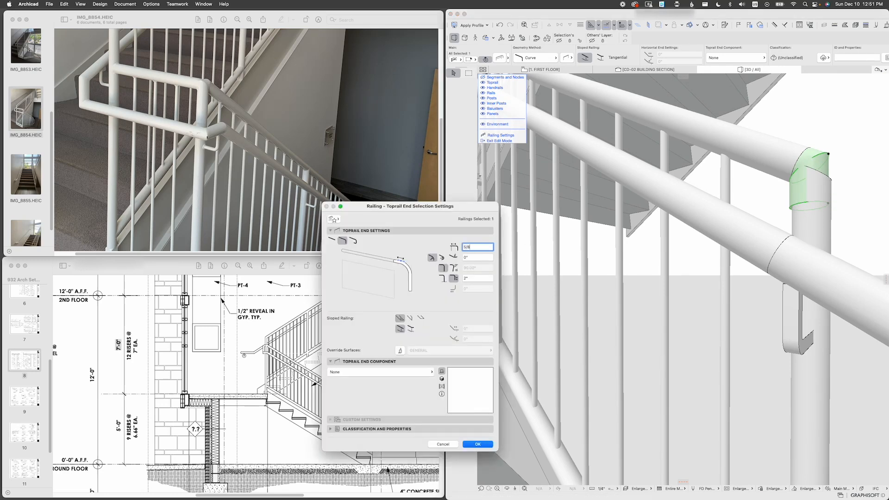
key("Return")
Step: Try a first extension of 1/4" for the toprail end, and restore it to 1"
key("super+t")
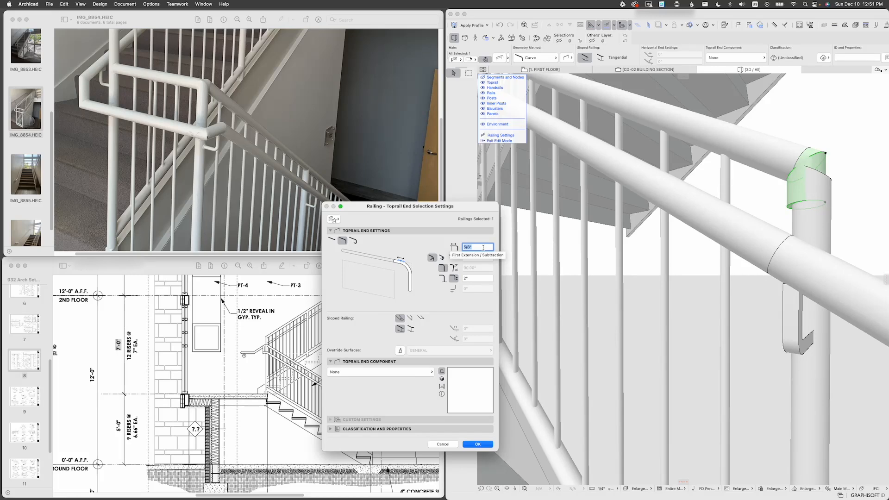
type("1/4")
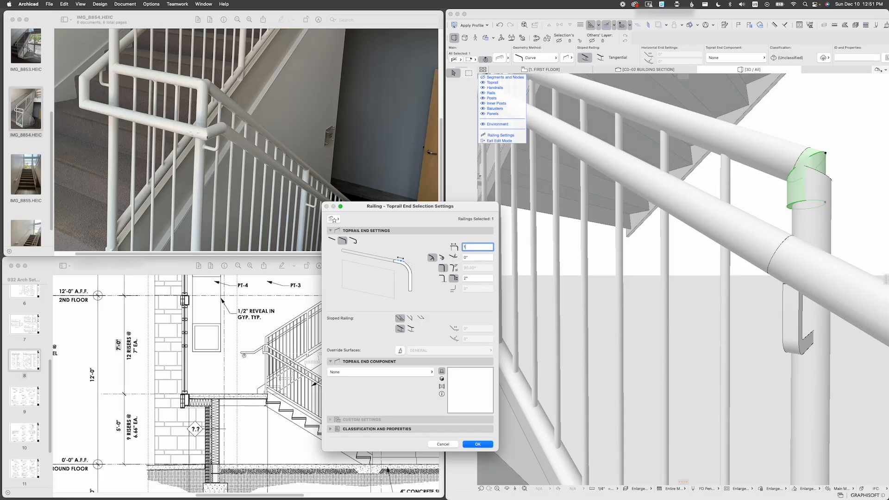
key("Return")
key("super+t")
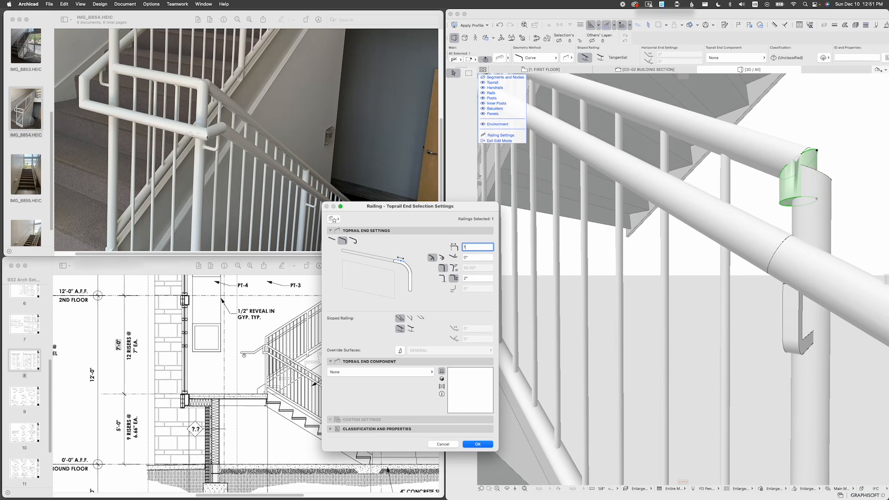
key("Return")
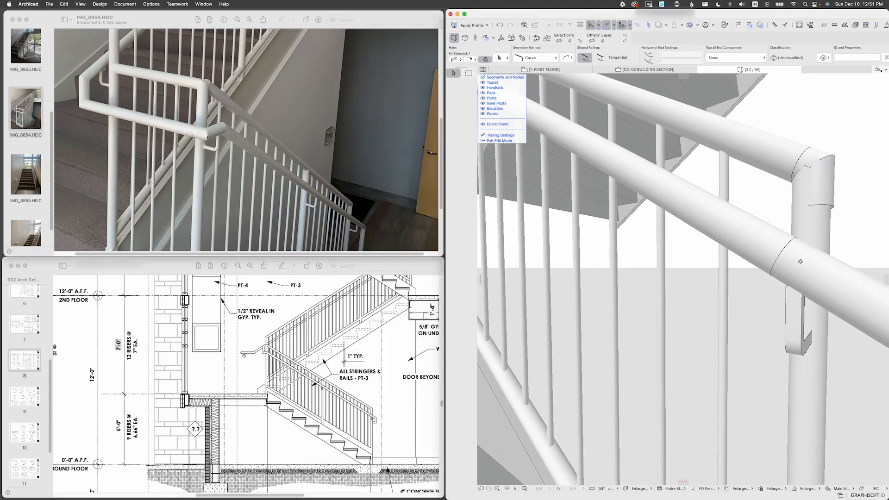
Step: Set the first extension of the toprail end at the railing's lower end to 7/8"
key("super+t")
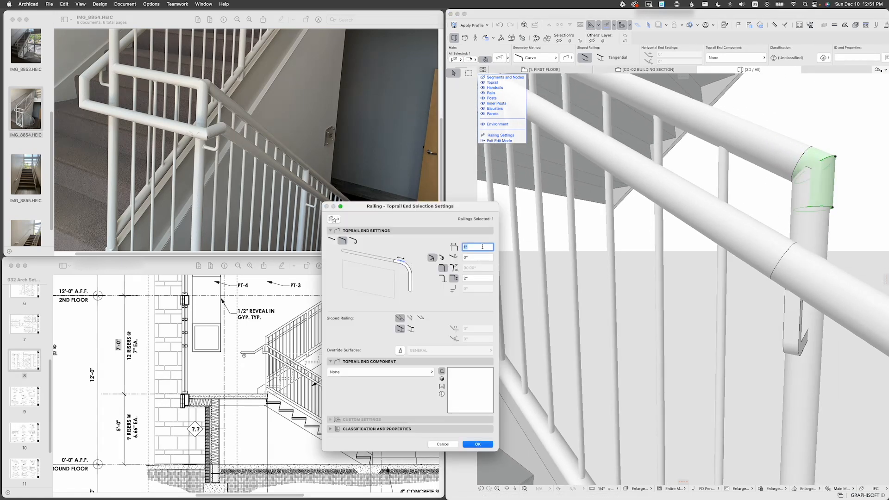
type("7/8")
key("Return")
Step: Stretch the lower end post's top down to the bottom of the toprail end, giving a top offset of about 2 29/64"
middle_click_drag(710, 255, 801, 244, "shift")
left_click(801, 244)
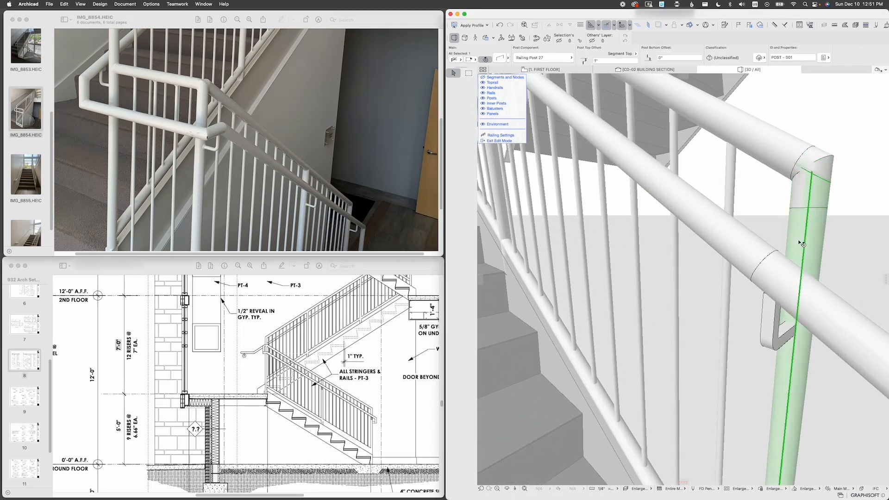
left_click(813, 174)
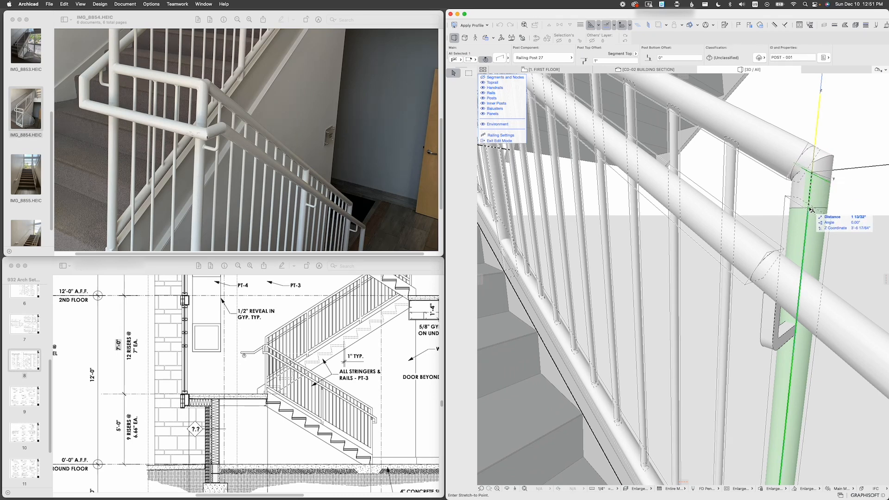
middle_click_drag(810, 211, 715, 201)
left_click(744, 209)
Step: Set the lower end post's top ending to Horizontal, and leave the railing's edit mode
double_click(738, 227)
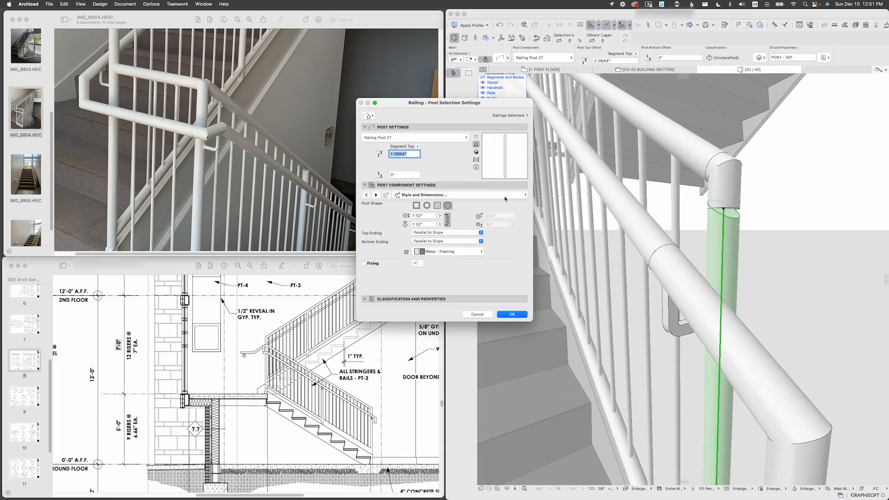
left_click(504, 197)
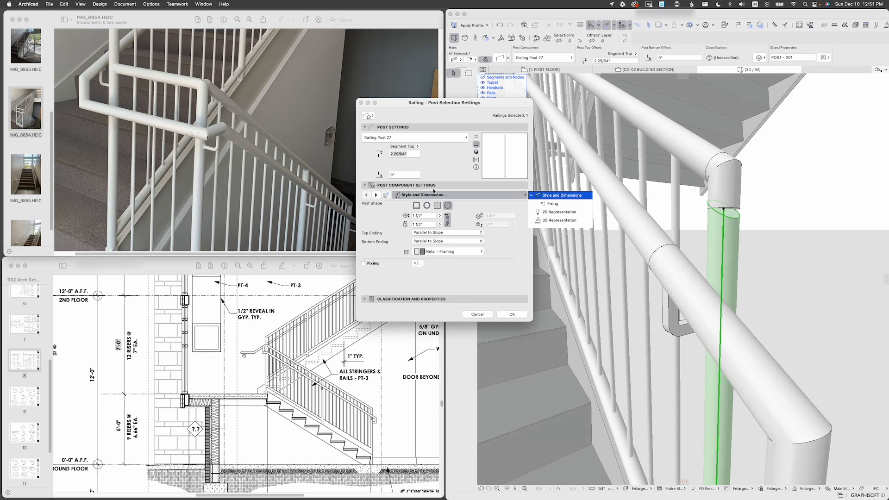
left_click(524, 220)
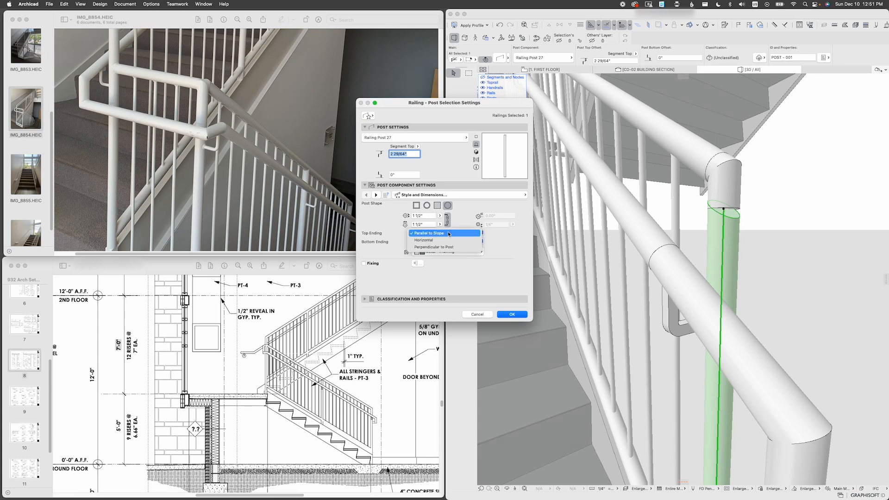
left_click(431, 240)
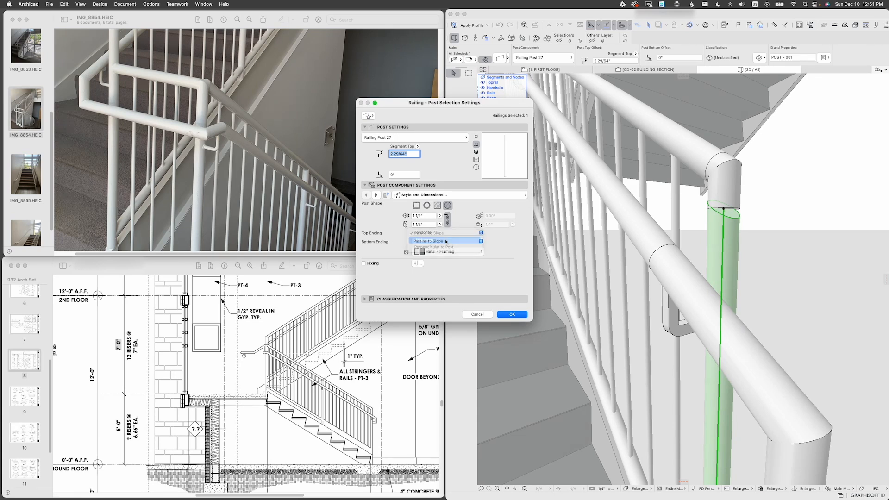
left_click(512, 314)
key("Escape")
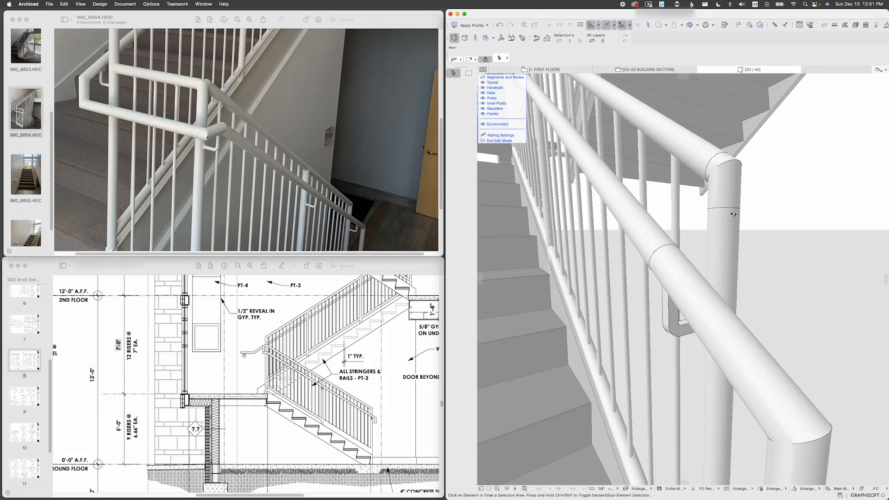
middle_click_drag(718, 238, 772, 253, "shift")
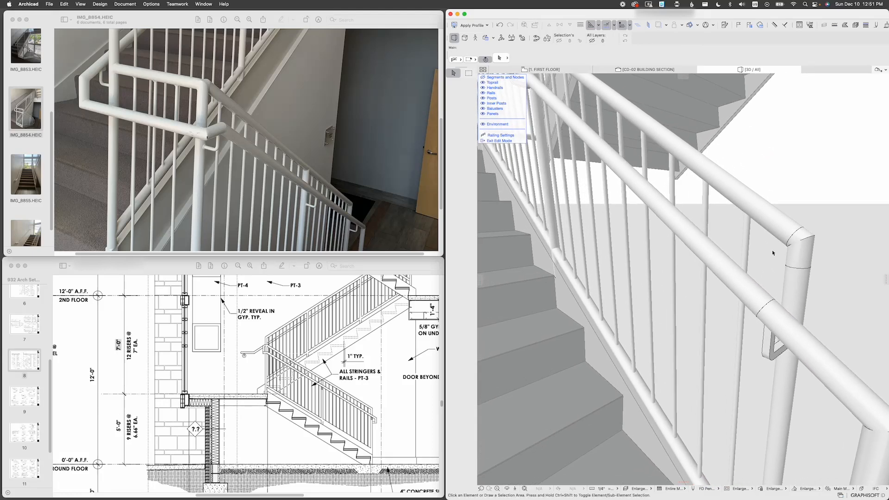
scroll(772, 252, "down", 10)
left_click(729, 232)
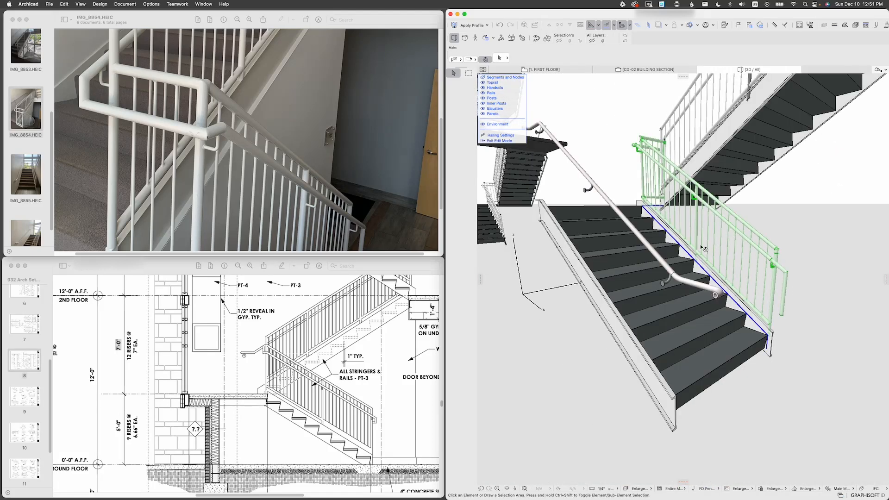
key("Escape")
middle_click_drag(690, 223, 615, 262, "shift")
scroll(661, 240, "down", 5)
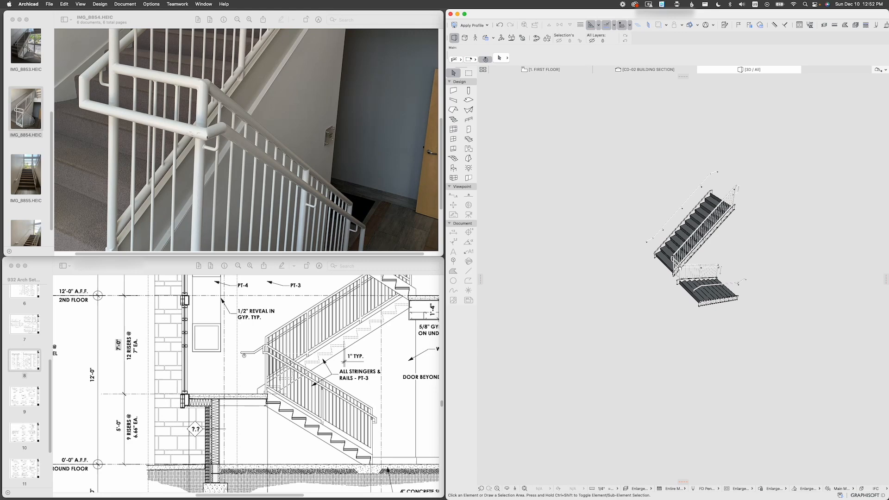
Step: Enclose the whole stair in a marquee on the first floor plan and show only the marquee contents in 3D
left_click(537, 70)
scroll(572, 198, "down", 5)
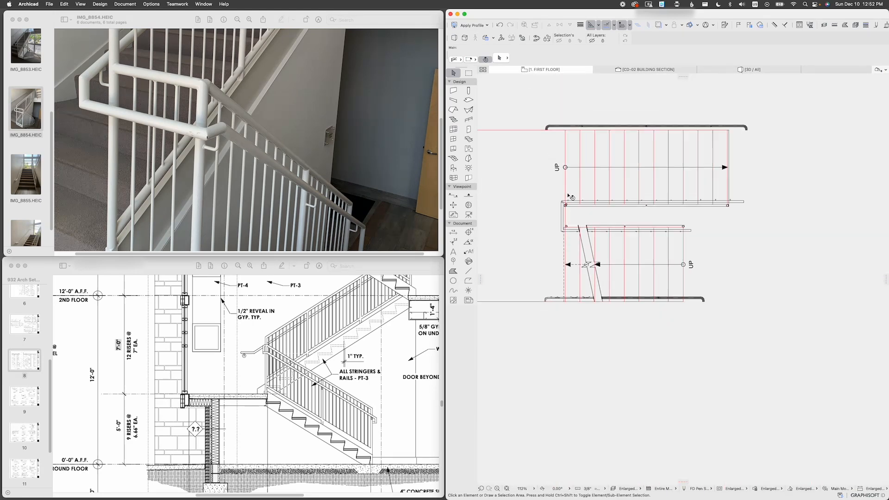
scroll(573, 196, "down", 3)
key("m")
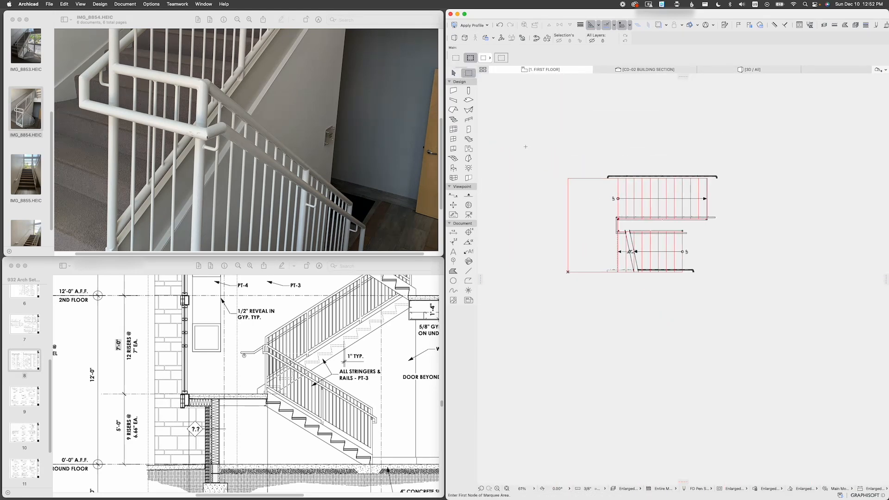
left_click(525, 147)
left_click(758, 311)
right_click(743, 196)
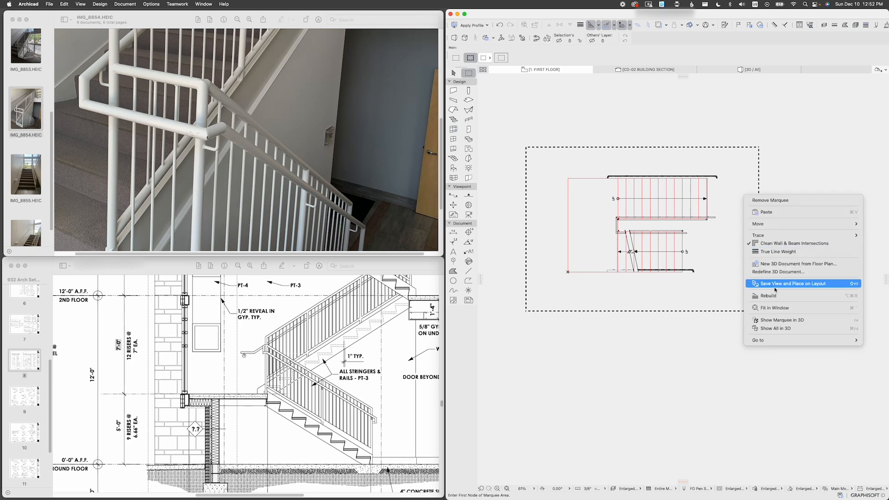
left_click(776, 320)
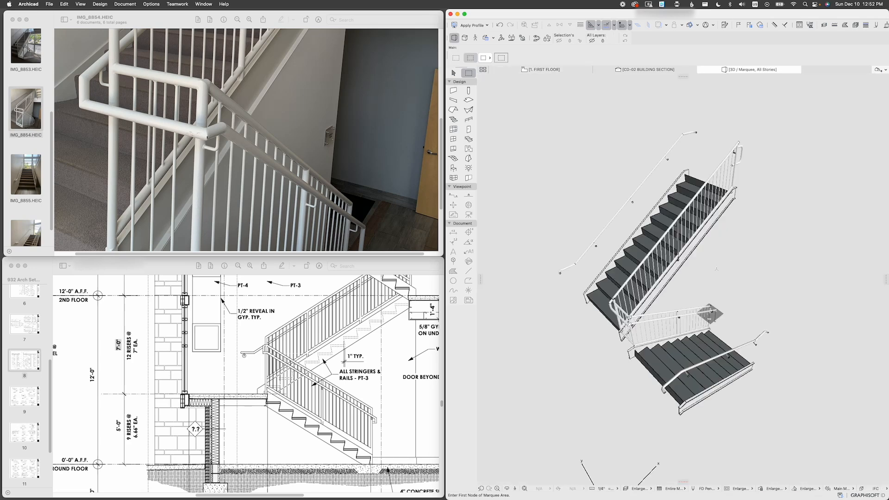
Step: Select the wall handrail beside the lower stair flight and examine its bends, brackets and ends in 3D
middle_click_drag(716, 269, 748, 264, "shift")
left_click(806, 315)
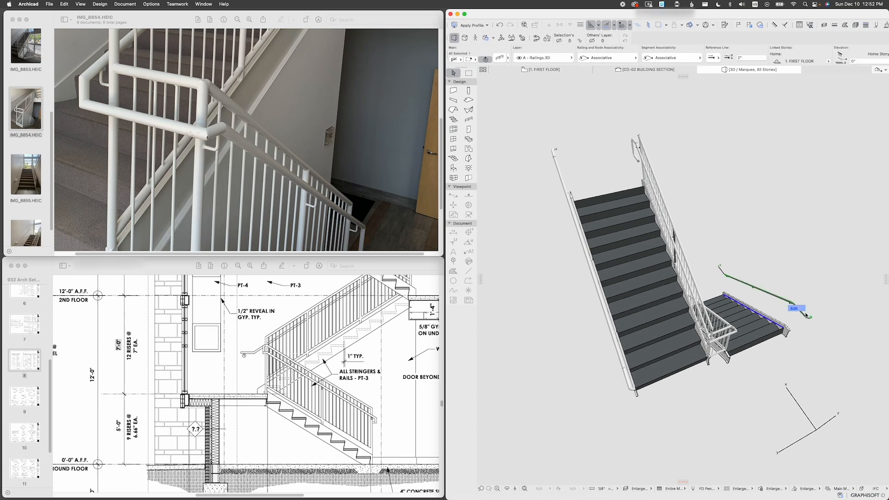
middle_click_drag(808, 323, 666, 267, "shift")
middle_click_drag(559, 300, 813, 251, "shift")
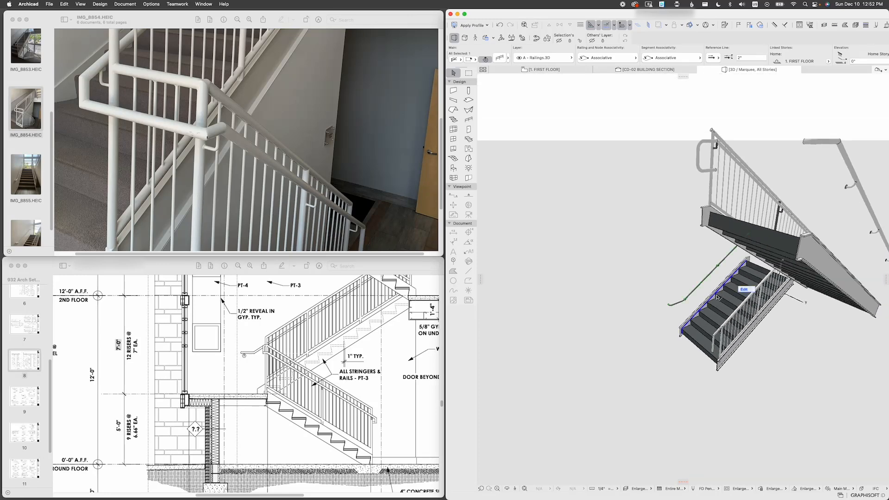
scroll(716, 296, "up", 10)
middle_click_drag(716, 297, 678, 249, "shift")
scroll(677, 250, "down", 3)
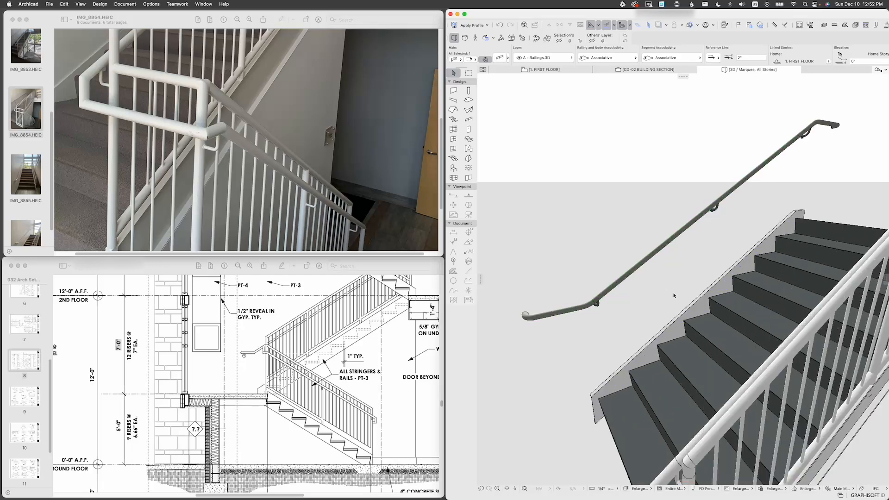
scroll(675, 269, "up", 5)
scroll(672, 285, "down", 4)
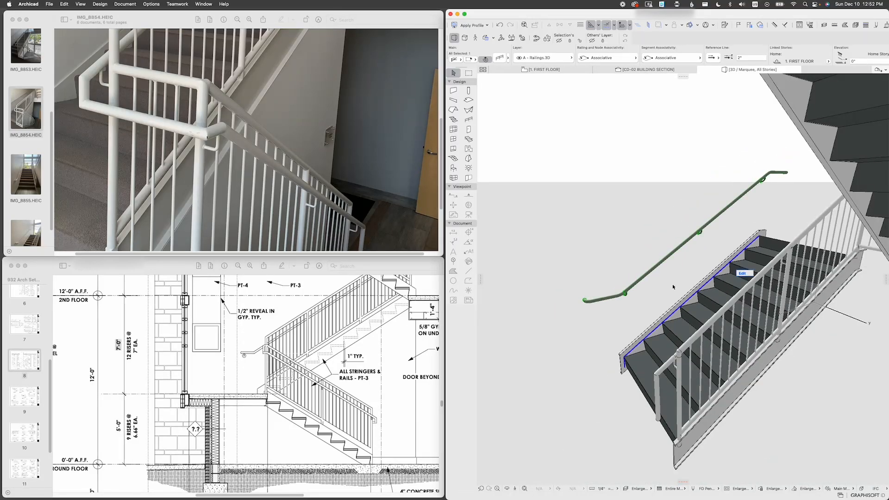
scroll(672, 284, "up", 1)
Step: Switch to Preview and view site photo IMG_8856.HEIC in an enlarged window to study the wall handrail
left_click(243, 58)
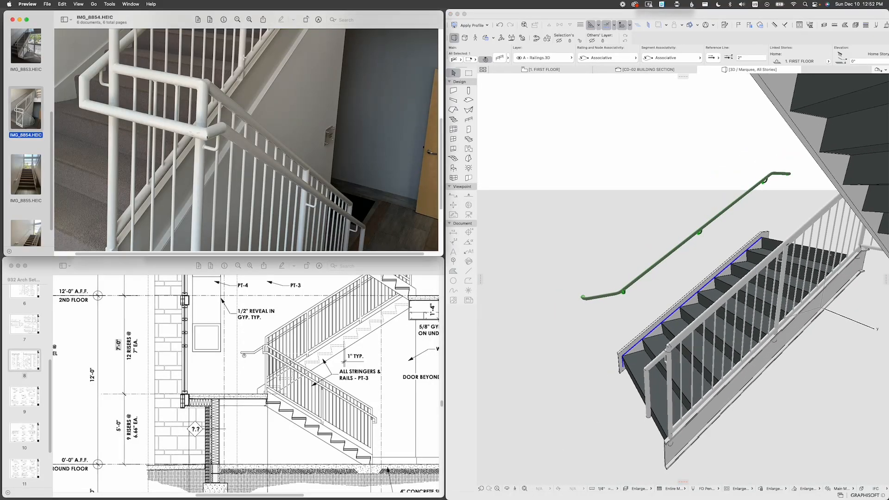
left_click(237, 19)
left_click(237, 20)
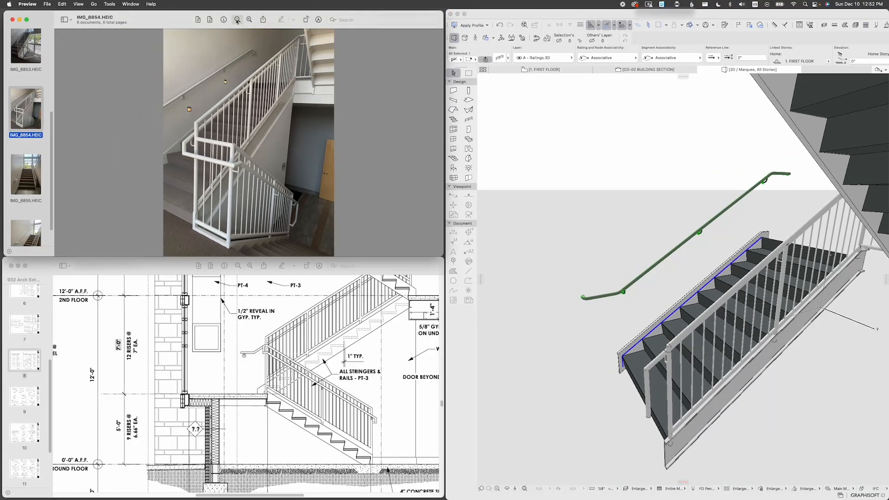
left_click(28, 177)
left_click(33, 237)
scroll(227, 175, "up", 2)
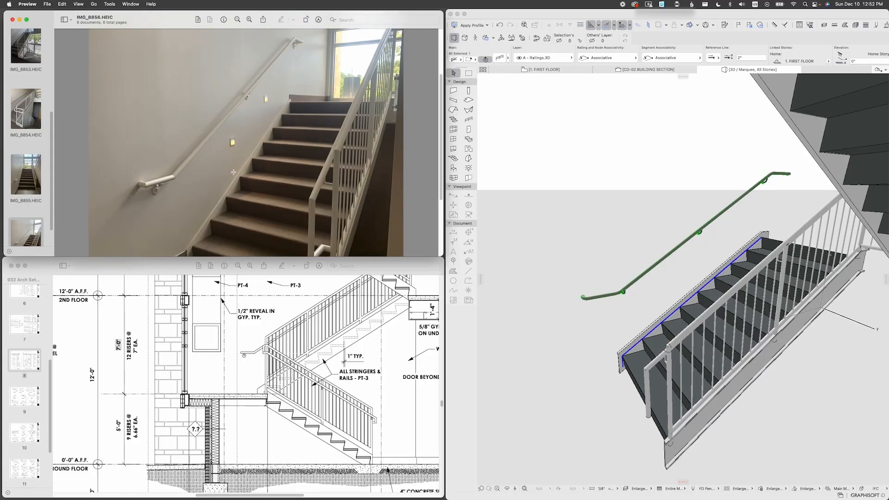
left_click_drag(227, 259, 225, 282)
scroll(186, 221, "down", 2)
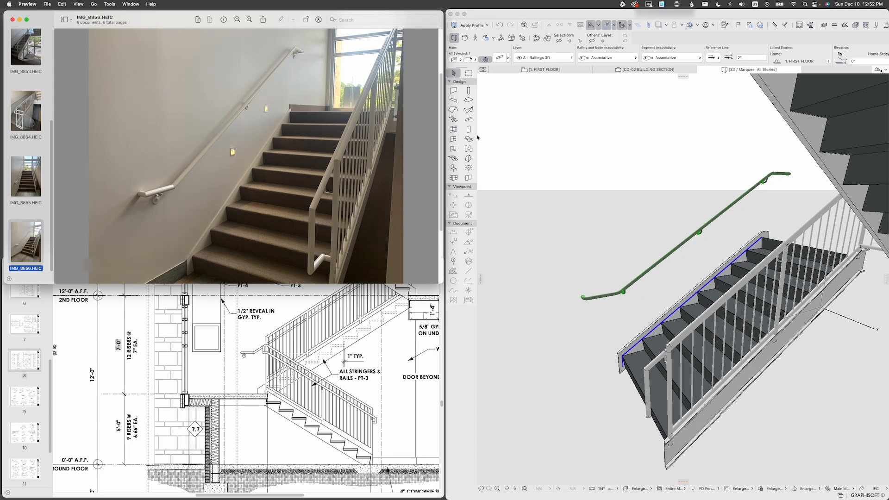
Step: Switch back to Archicad and compare the lower flight's wall handrail and its lower bracket with the site photo
left_click(676, 281)
scroll(667, 282, "up", 5)
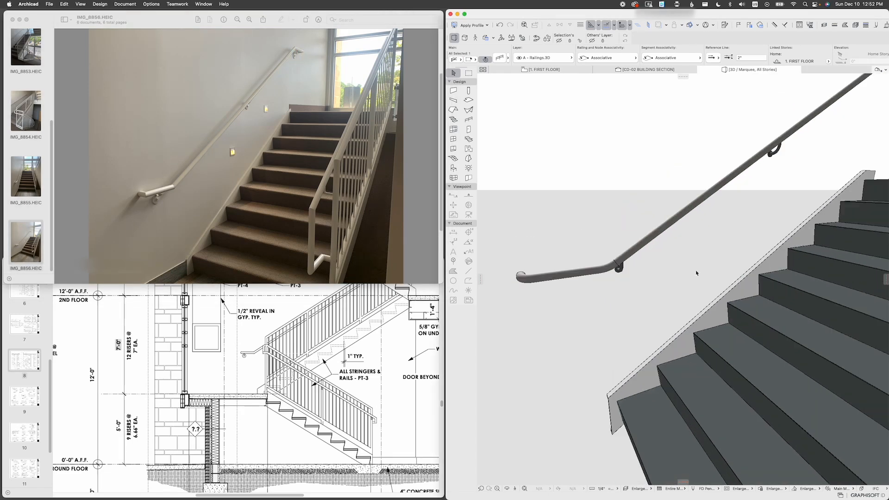
scroll(659, 283, "down", 5)
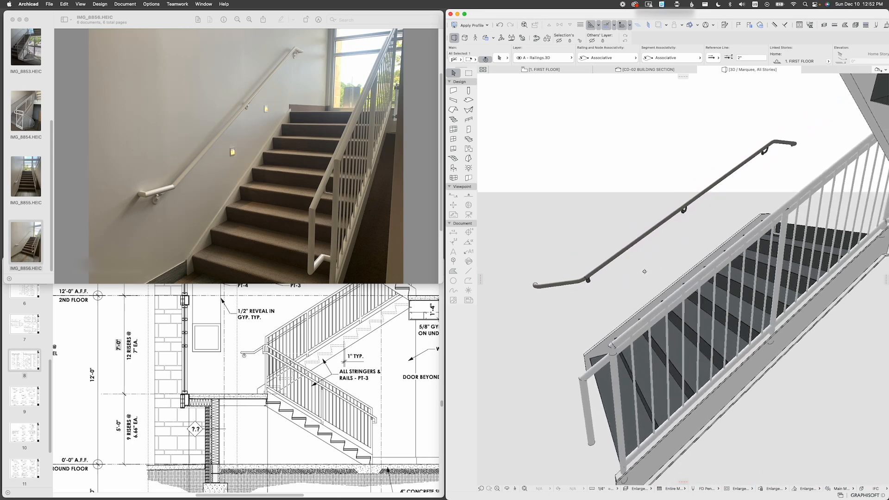
left_click(587, 278)
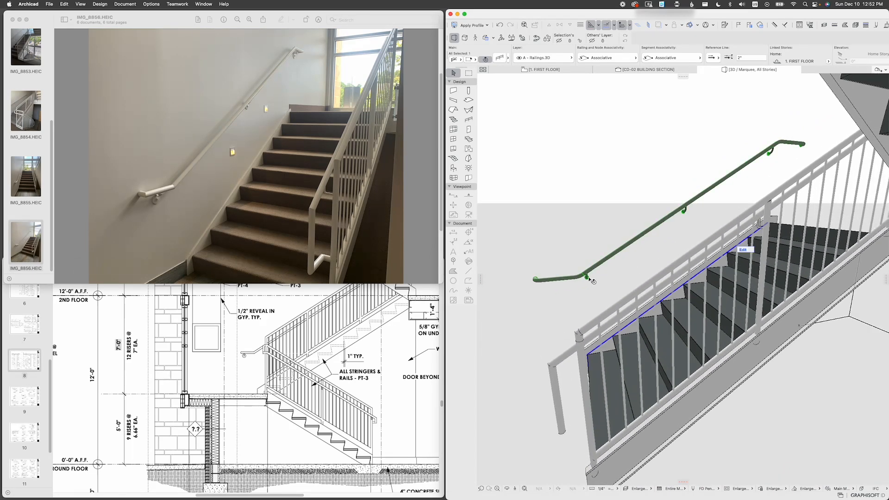
scroll(592, 280, "up", 1)
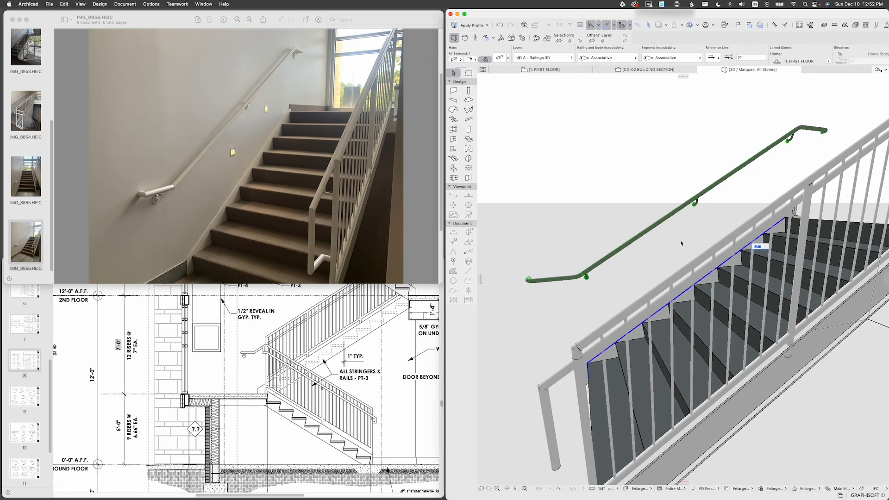
mouse_move(681, 243)
middle_mouse_down("shift")
mouse_move(648, 268)
mouse_move(673, 235)
mouse_move(683, 243)
middle_mouse_up("shift")
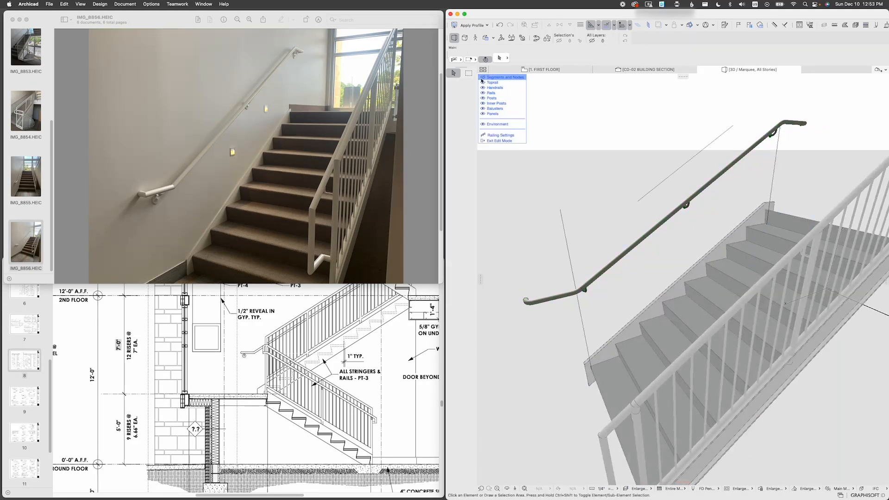
Step: Inspect the wall handrail's sloped segment and lower handrail end in edit mode, and leave it without changes
left_click(635, 227)
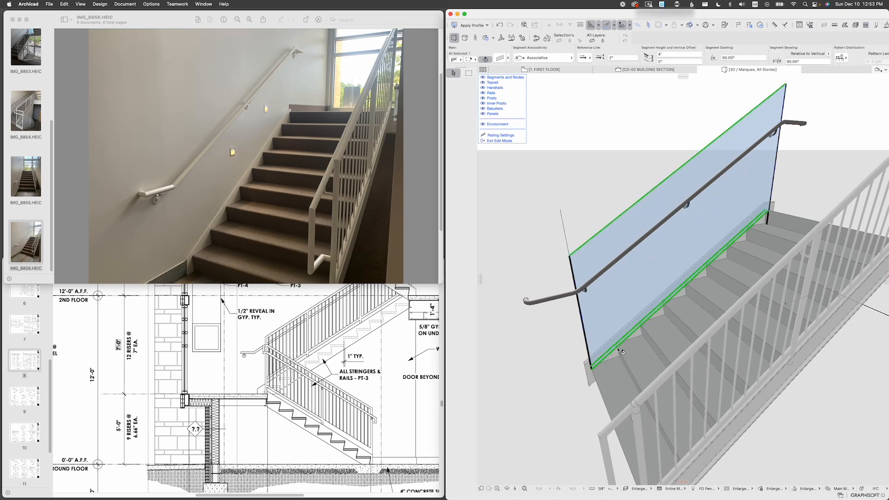
middle_click_drag(650, 293, 588, 295, "shift")
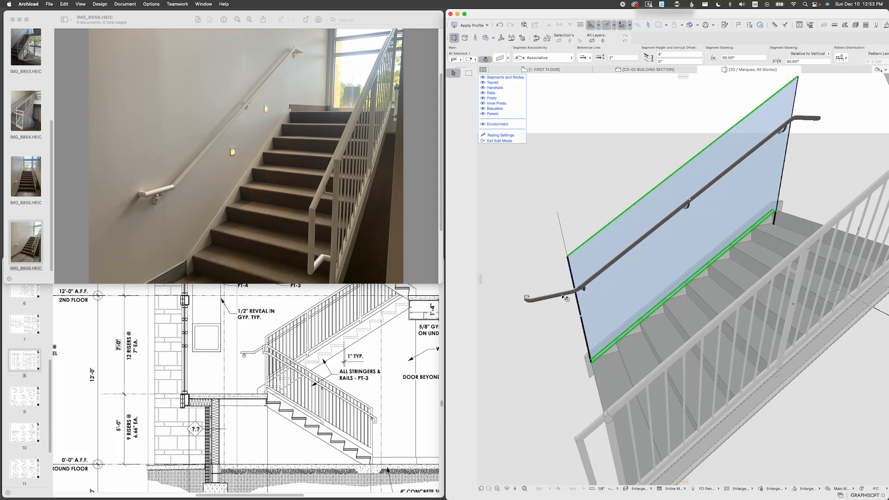
left_click(576, 296)
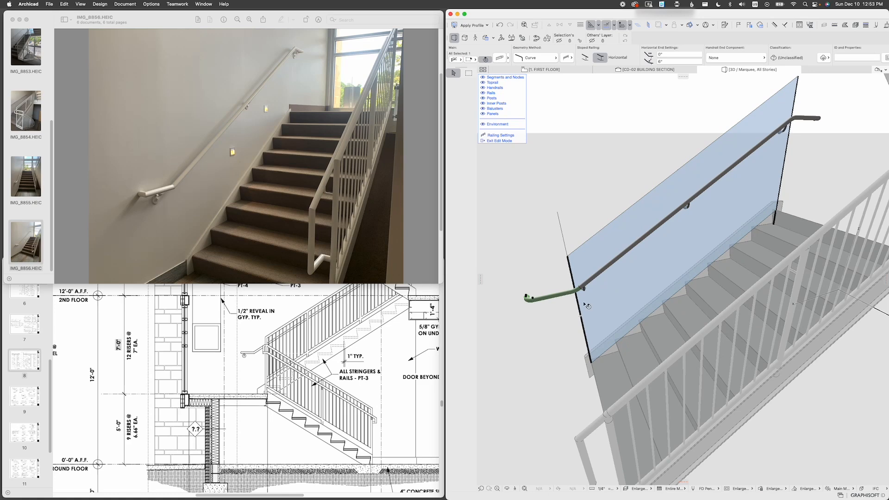
key("Escape")
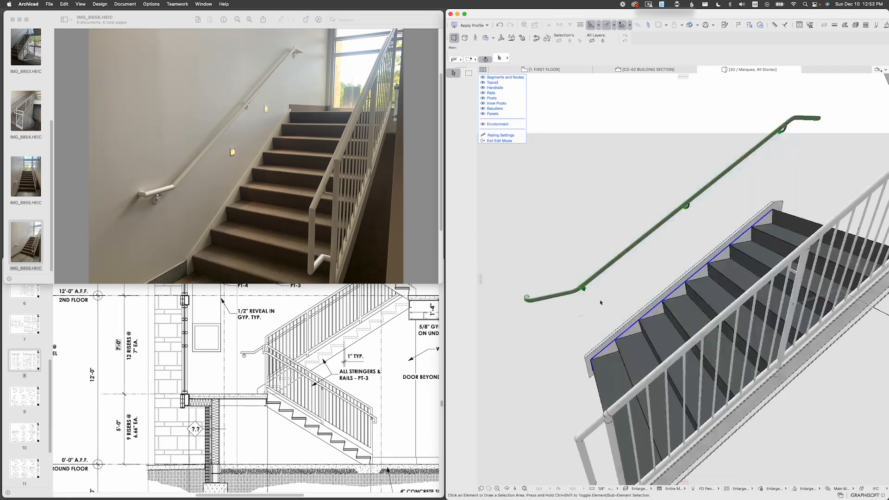
key("Escape")
middle_click_drag(591, 345, 684, 230, "shift")
left_click(588, 263)
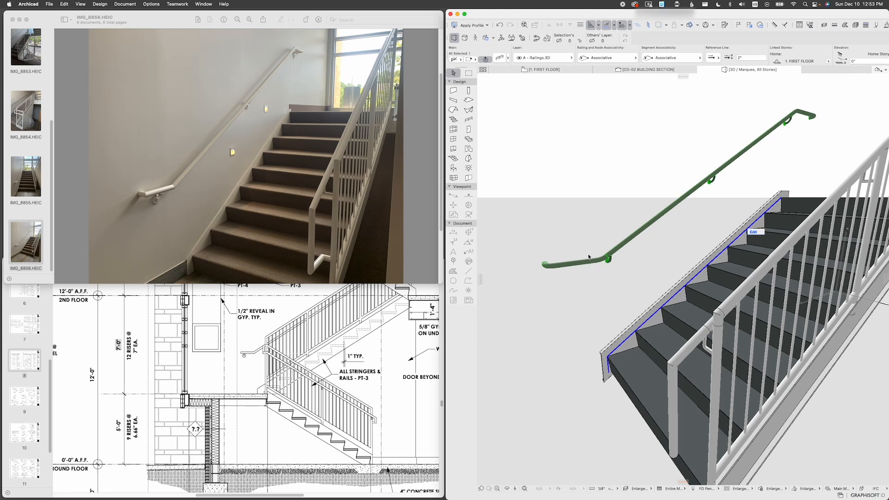
key("Escape")
Step: Remove the marquee on the first floor plan and draw a building section through the lower flight facing its wall handrail, reusing the existing section's settings
left_click(562, 72)
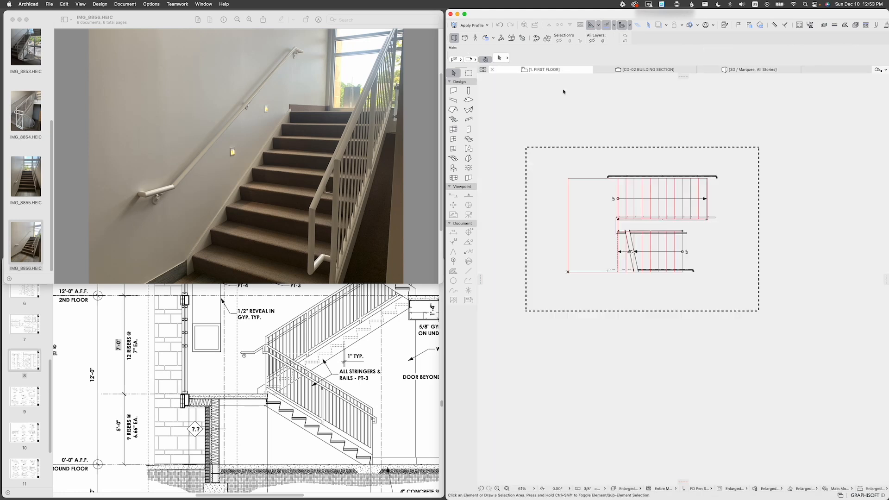
key("Escape")
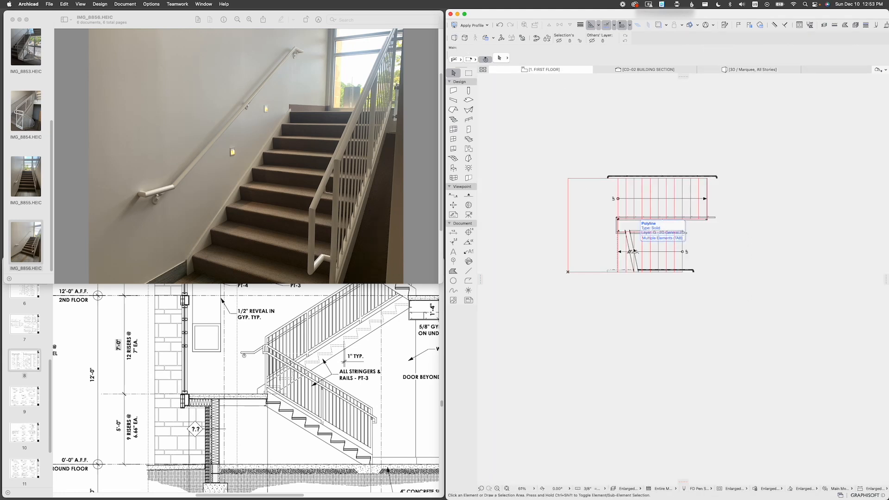
scroll(633, 250, "down", 5)
scroll(633, 250, "down", 2)
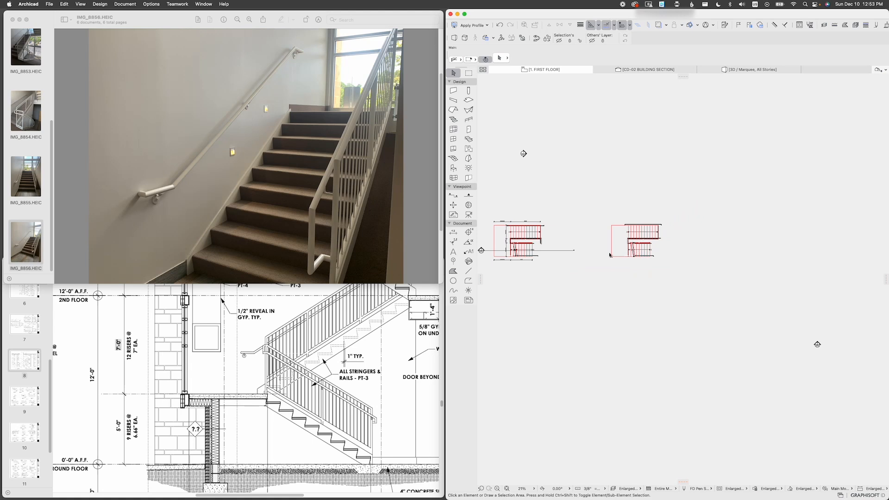
left_click(565, 253, "alt")
scroll(648, 257, "up", 5)
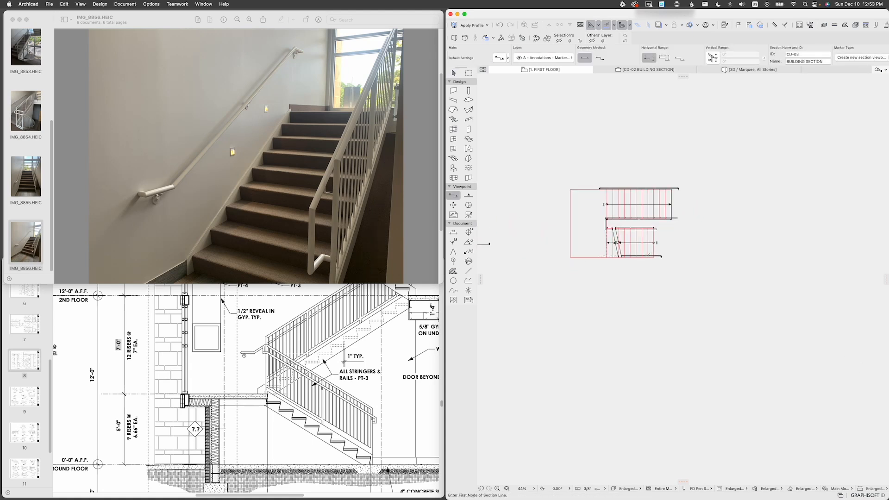
left_click(688, 248)
left_click(541, 249)
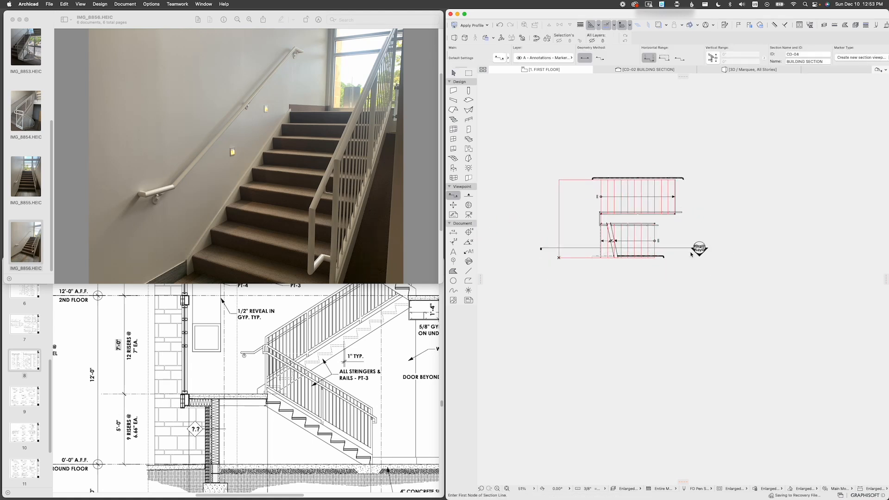
Step: Open the new building section through the lower flight from its marker on the first floor plan, using the current view settings
left_click(680, 251)
left_click(682, 249)
right_click(713, 182)
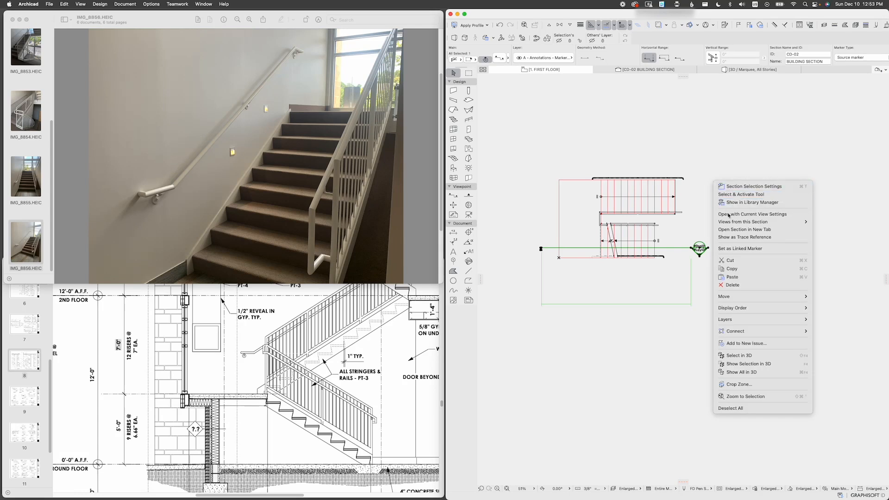
left_click(729, 215)
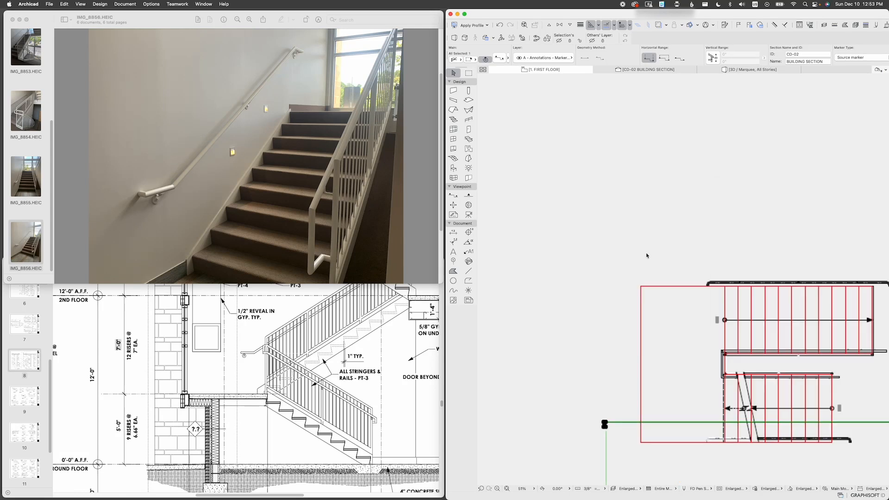
scroll(658, 394, "up", 5)
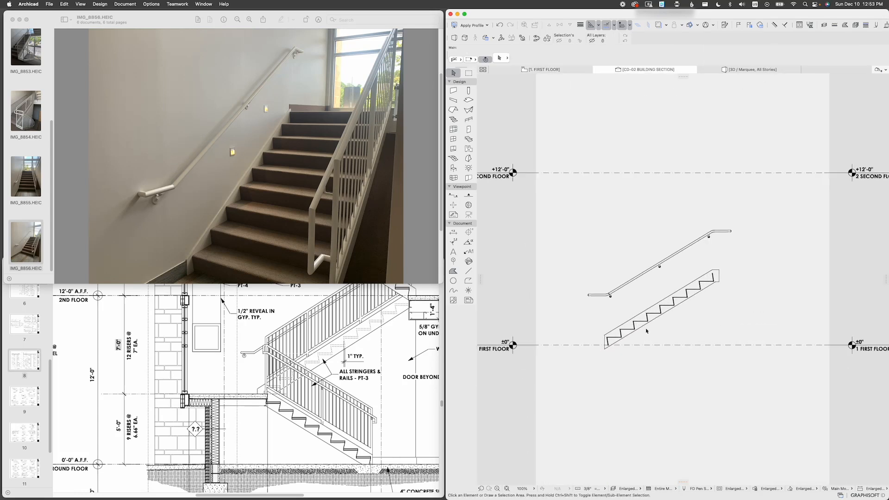
Step: Measure the vertical height from a lower tread's nosing up to the sloped wall handrail in the section
scroll(605, 339, "up", 3)
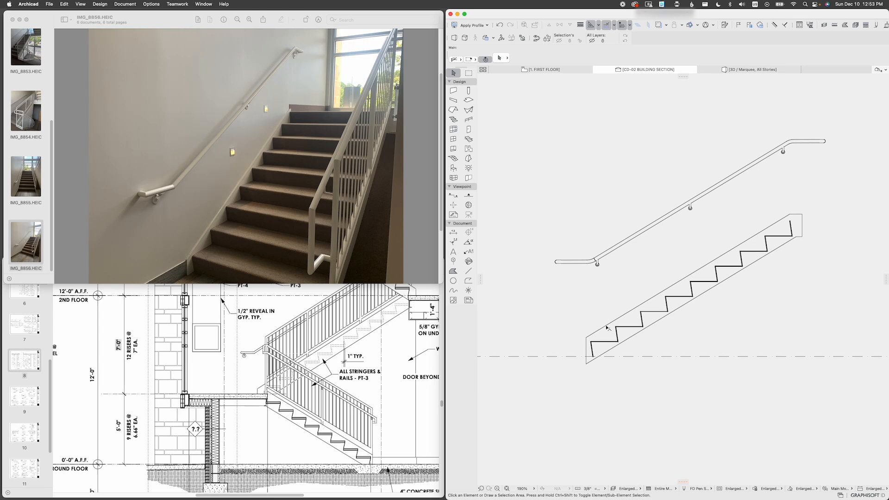
middle_click_drag(608, 328, 572, 331)
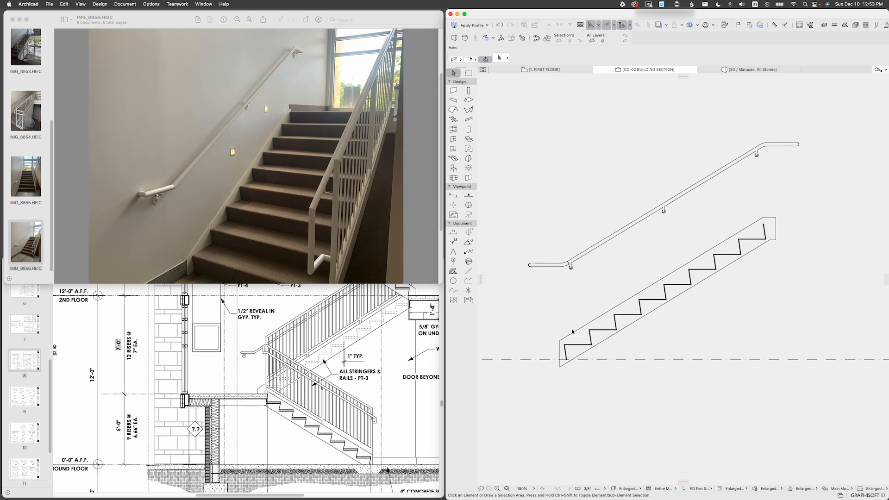
left_click(599, 249)
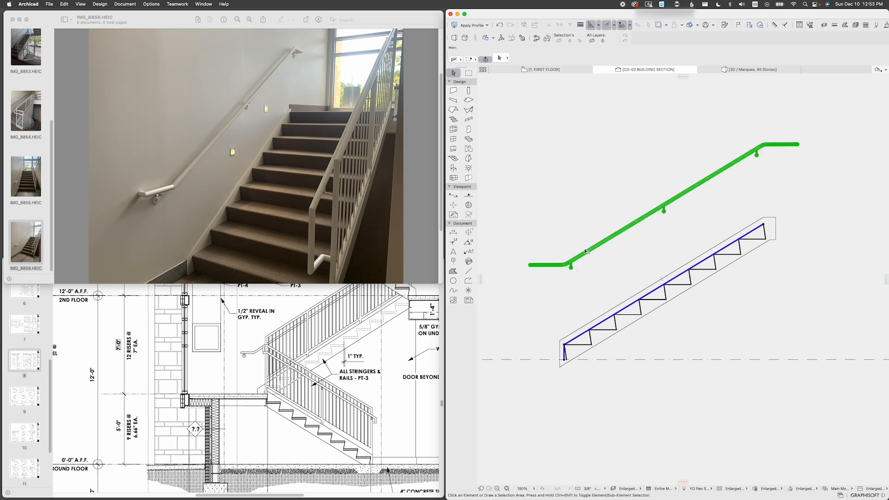
left_click(586, 283)
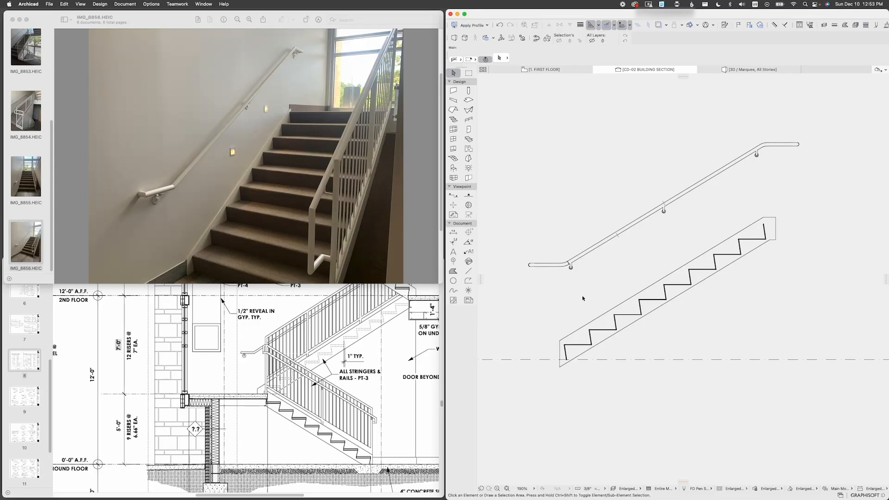
key("m")
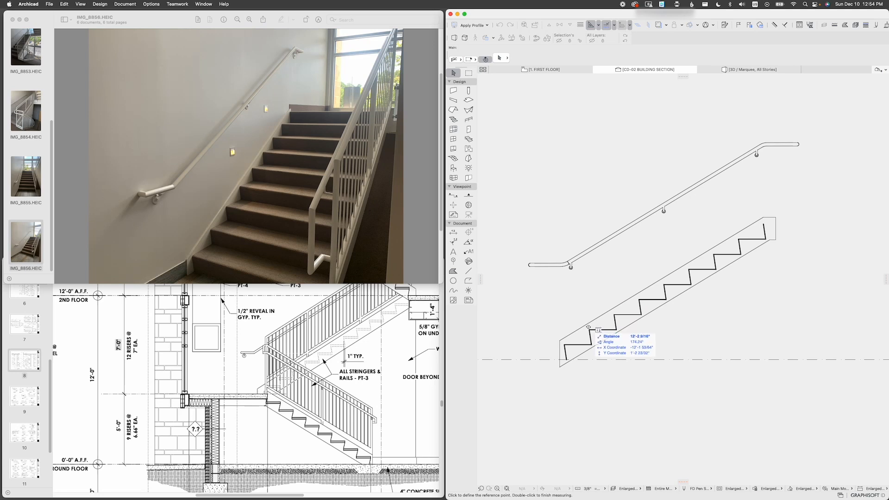
left_click(595, 319)
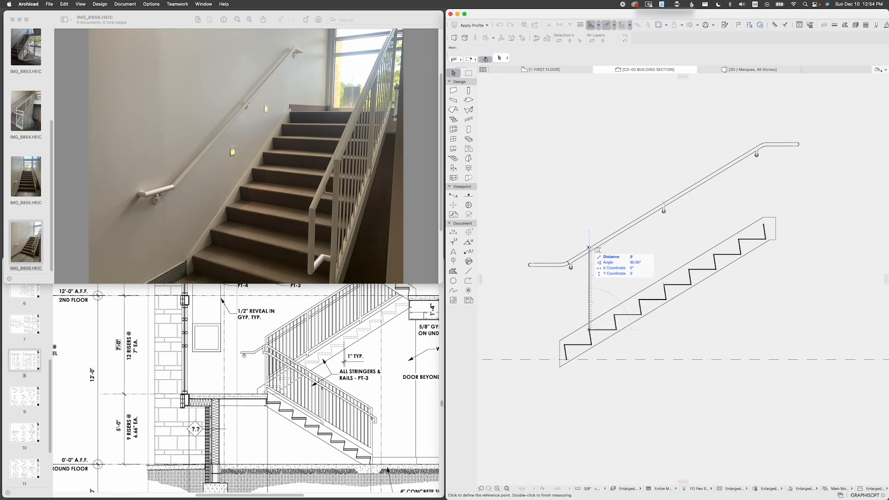
scroll(589, 248, "up", 2)
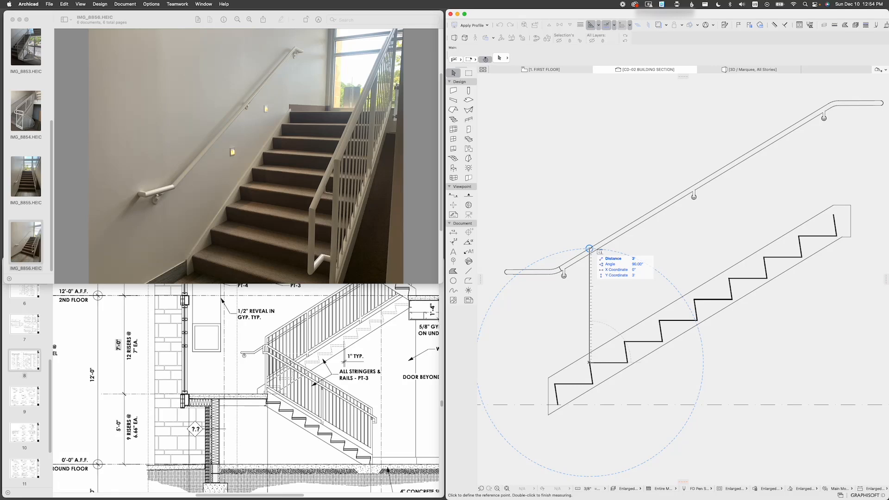
key("Escape")
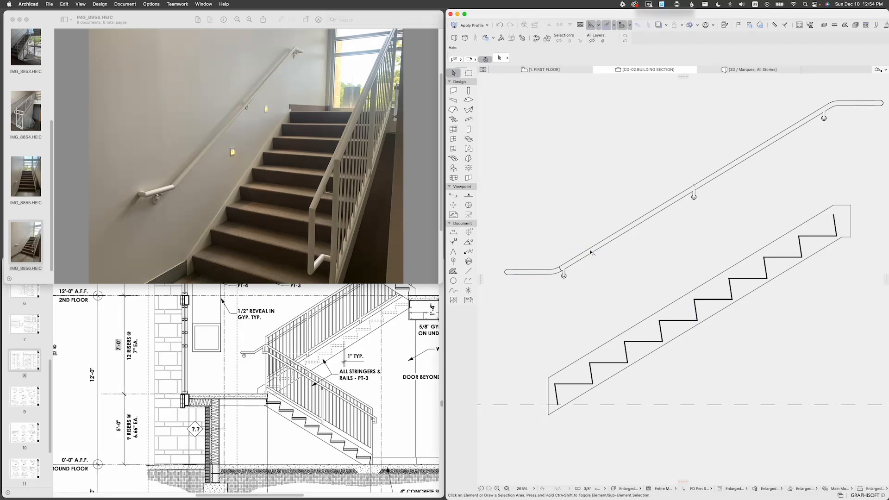
Step: Measure from the first floor line up to the lower end of the wall handrail
middle_click_drag(529, 293, 552, 280)
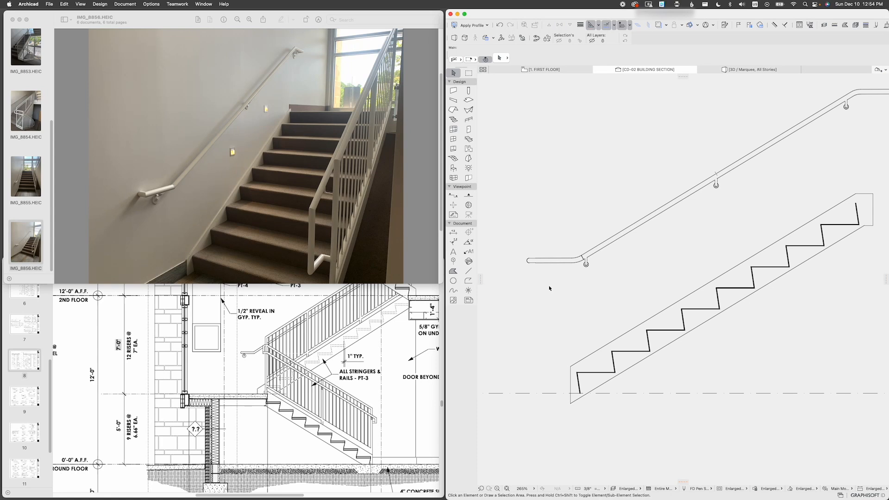
key("m")
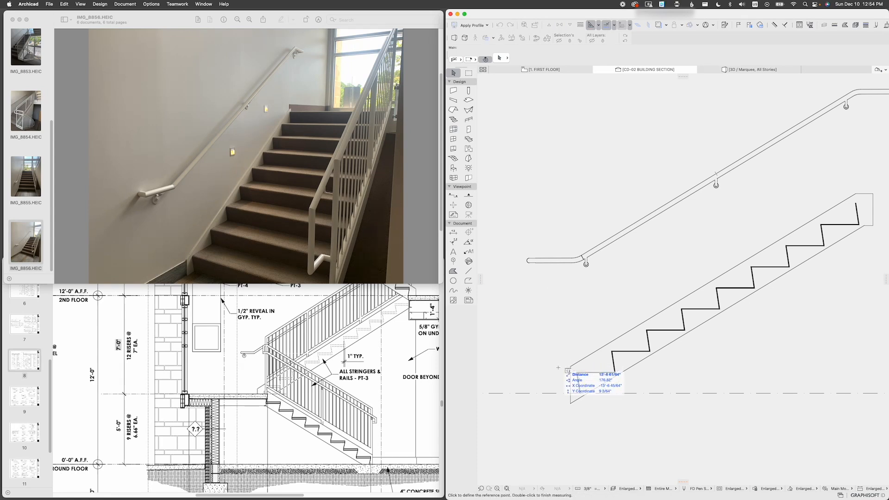
left_click(543, 393)
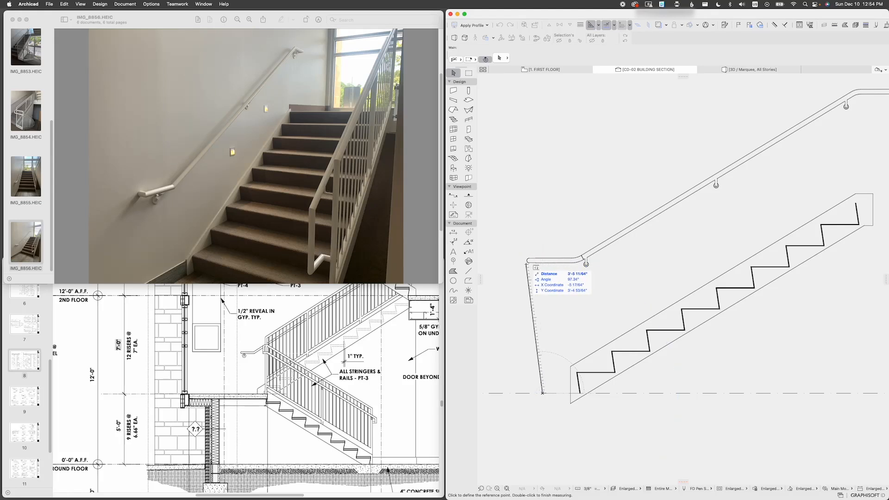
key("Escape")
Step: Open the wall handrail's railing settings and review the handrail's height, style and dimensions
left_click(586, 261)
scroll(558, 299, "down", 3)
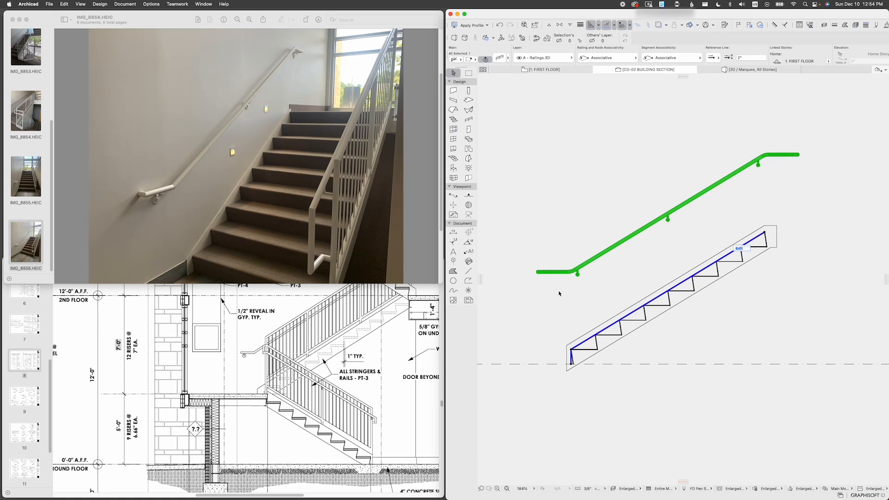
scroll(559, 293, "up", 3)
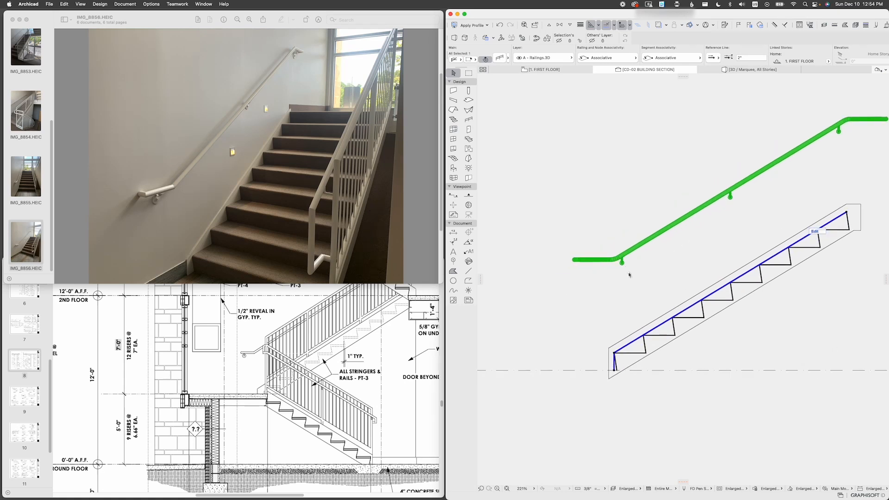
key("super+t")
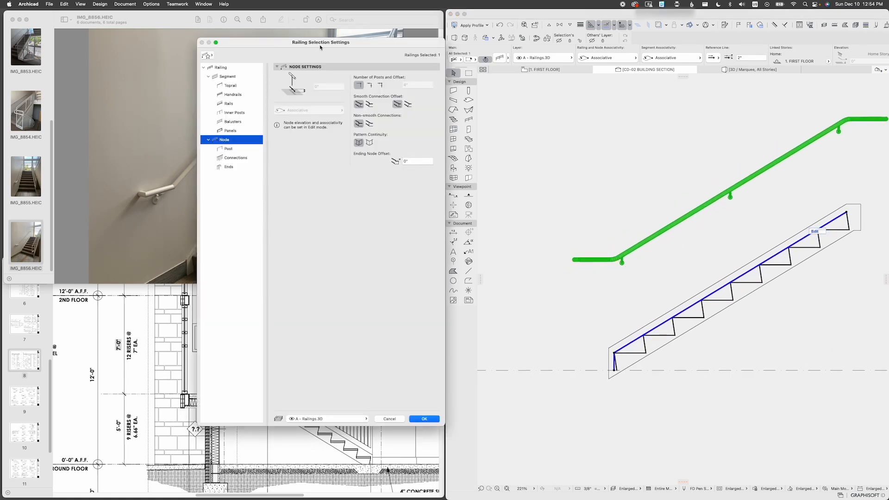
left_click_drag(320, 47, 415, 60)
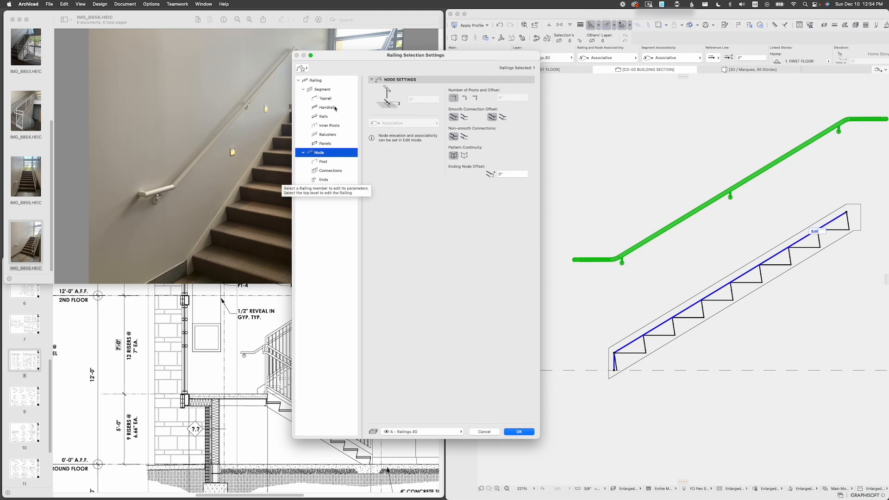
left_click(327, 108)
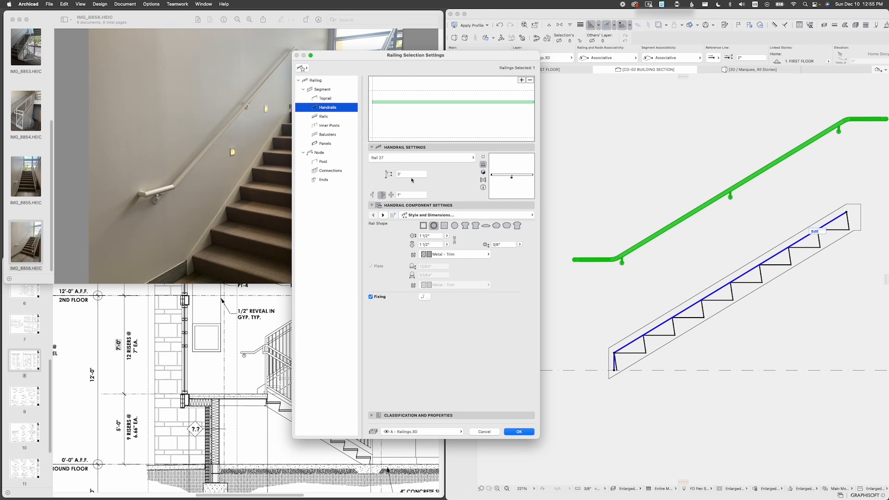
left_click(452, 216)
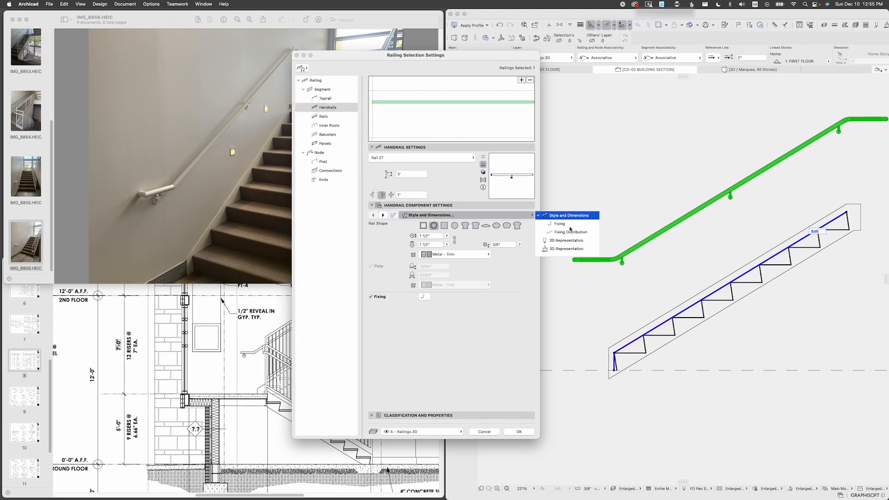
left_click(497, 217)
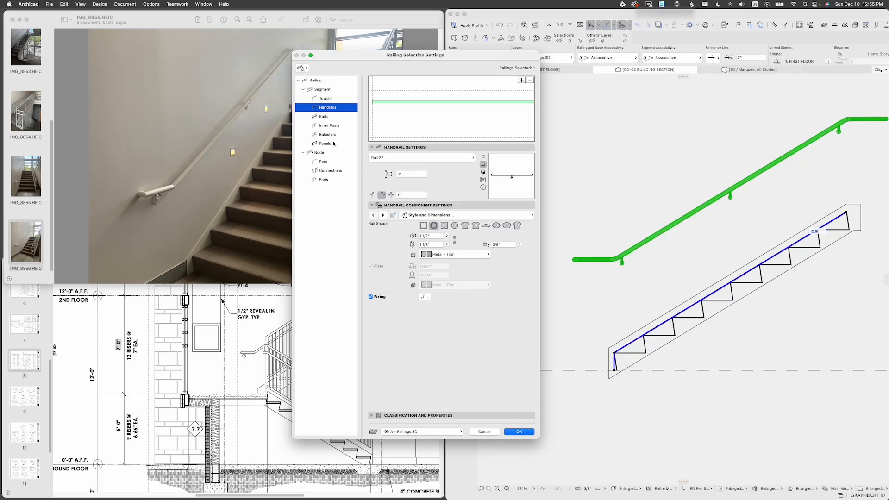
Step: Set the bend radius of the Handrail 1 ends to 0" and apply the railing settings
left_click(324, 180)
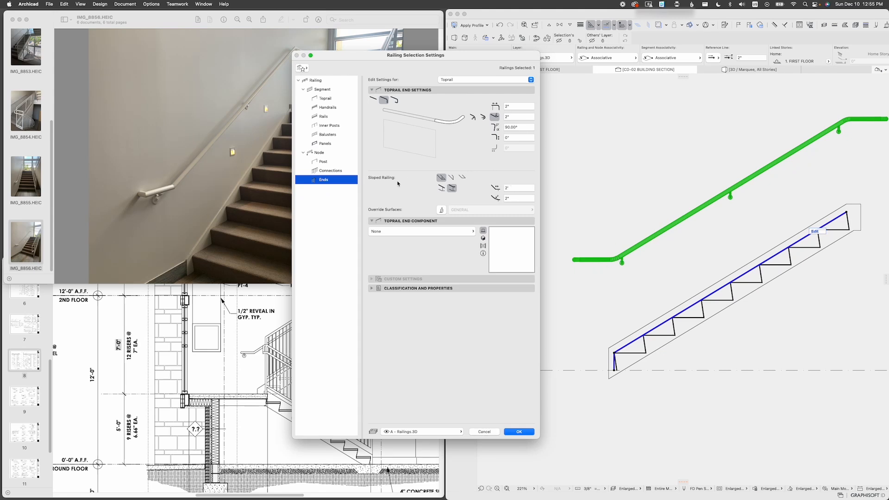
left_click(457, 80)
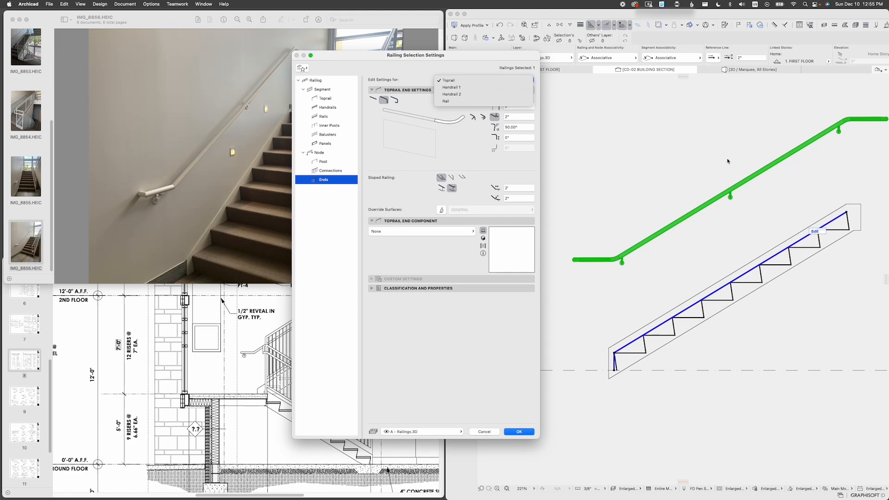
mouse_move(365, 55)
left_mouse_down()
mouse_move(450, 165)
mouse_move(518, 98)
left_mouse_up()
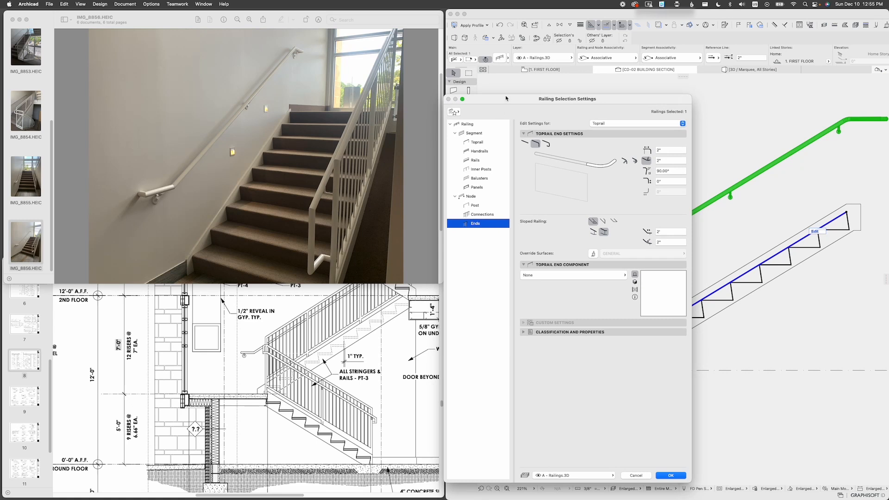
left_click_drag(506, 99, 323, 72)
left_click(414, 96)
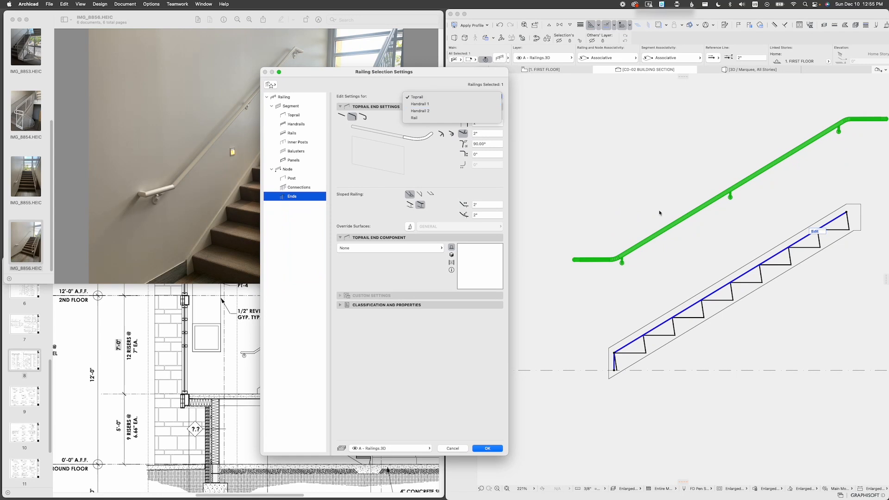
left_click(422, 103)
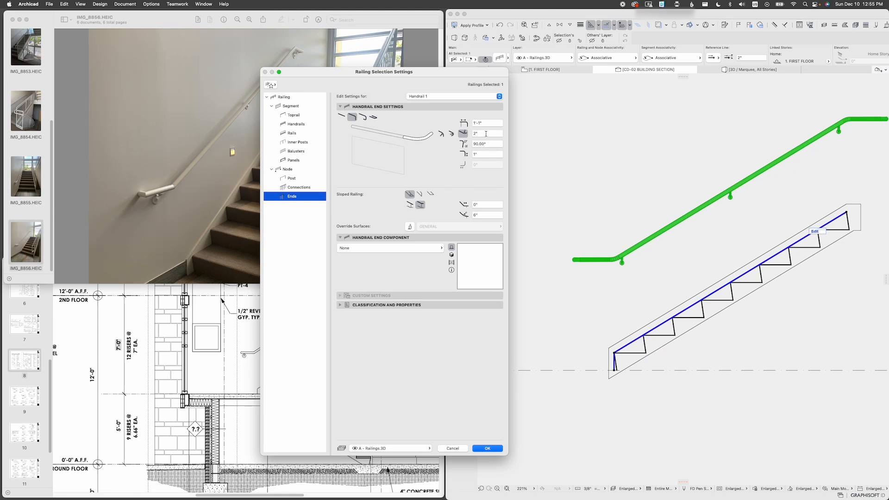
left_click(488, 134)
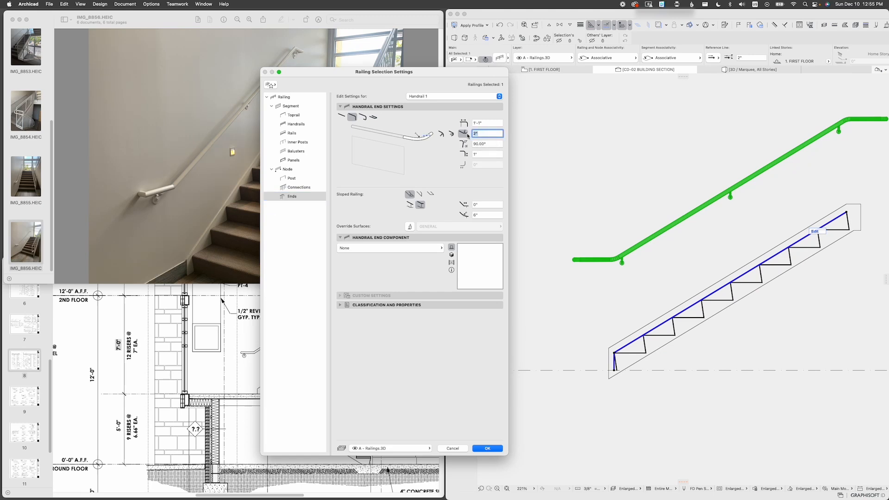
type("0")
key("Return")
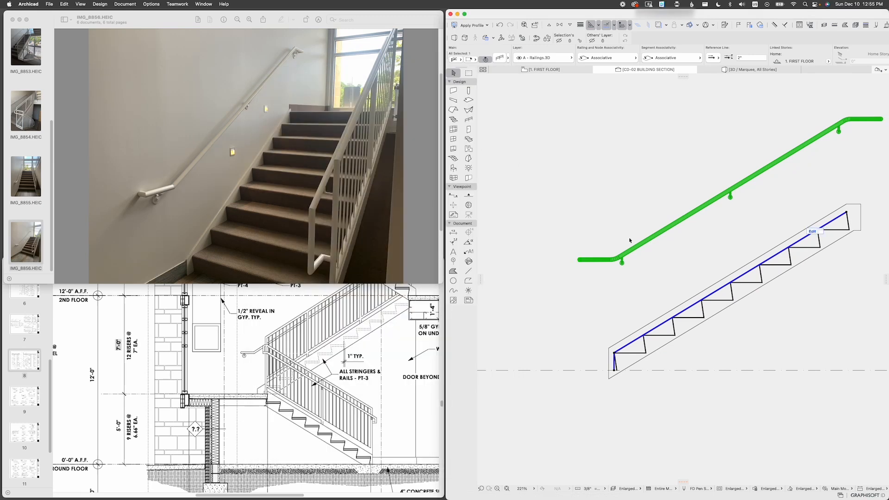
Step: Examine the wall handrail's lower end in the section and in the 3D view
scroll(577, 267, "up", 5)
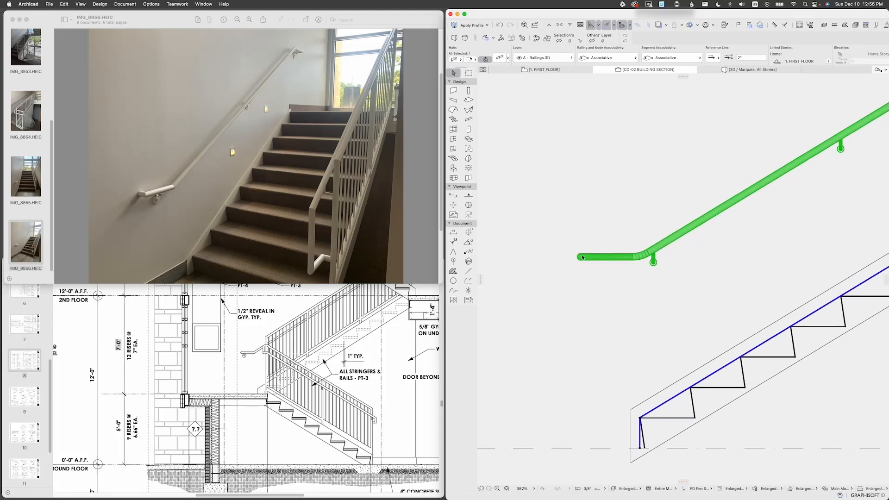
left_click(746, 71)
middle_click_drag(543, 270, 619, 298, "shift")
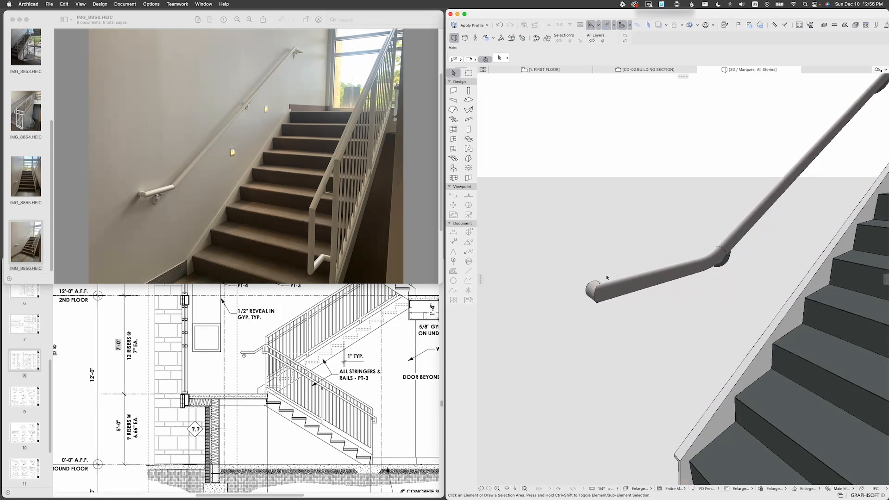
middle_click_drag(678, 280, 664, 262, "shift")
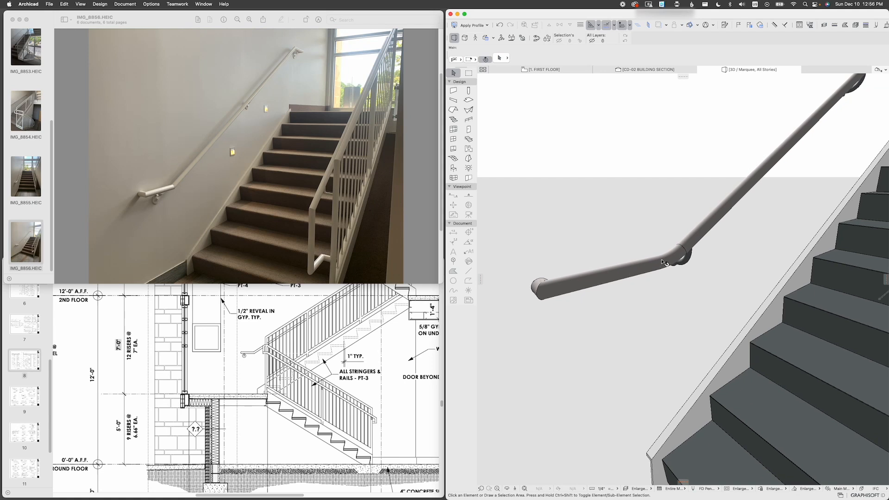
Step: Set the Fillet at Node of the wall handrail's Handrail 1 ends to 0" in the railing settings
left_click(663, 262)
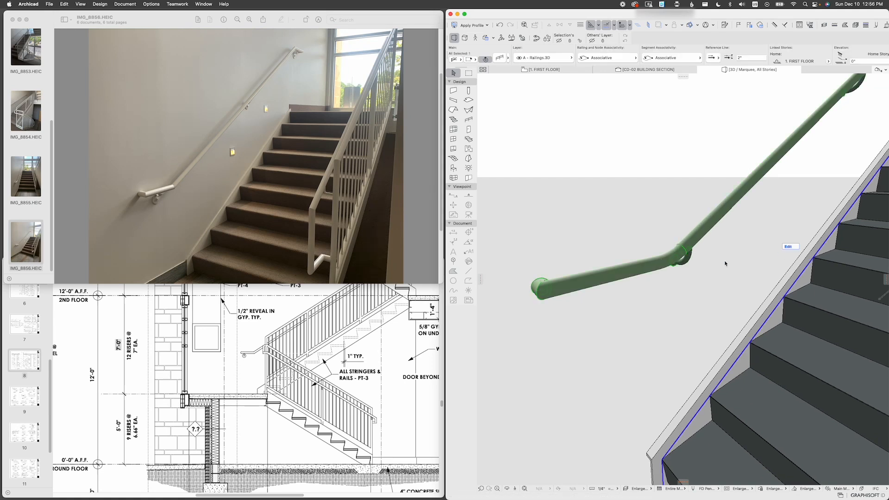
key("super+t")
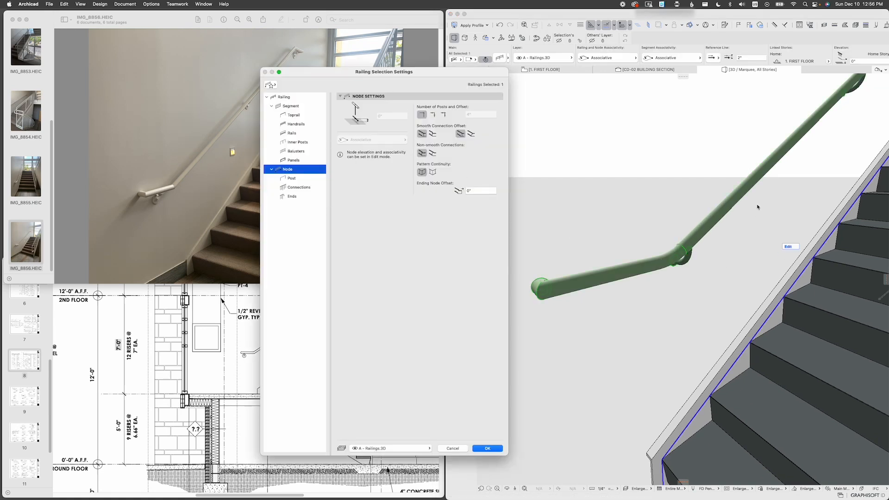
left_click(292, 196)
left_click(451, 96)
left_click(450, 105)
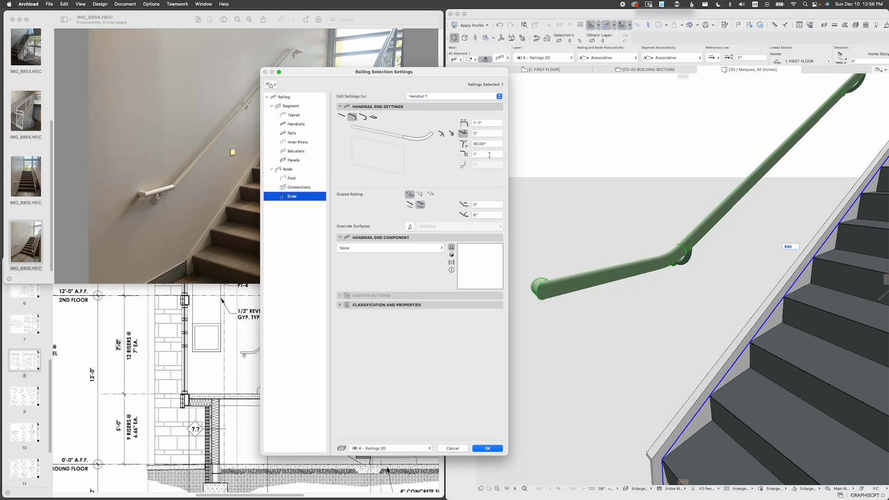
left_click(487, 124)
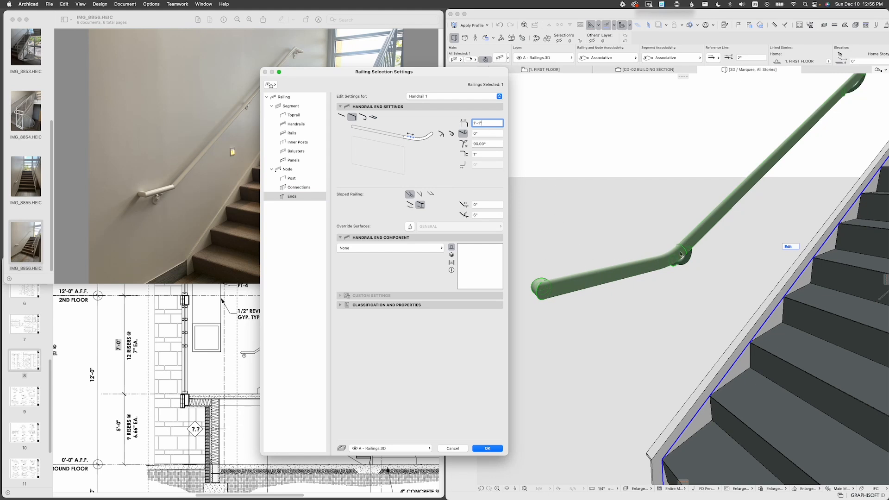
left_click(485, 215)
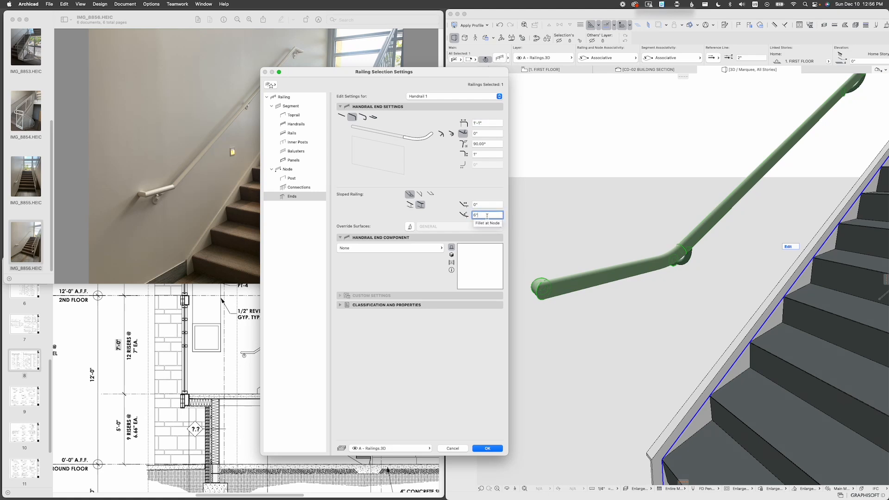
double_click(486, 215)
type("0")
key("Return")
Step: Examine the wall handrail's lower bend in 3D and review the Handrail 1 end settings without changing them
scroll(682, 261, "up", 5)
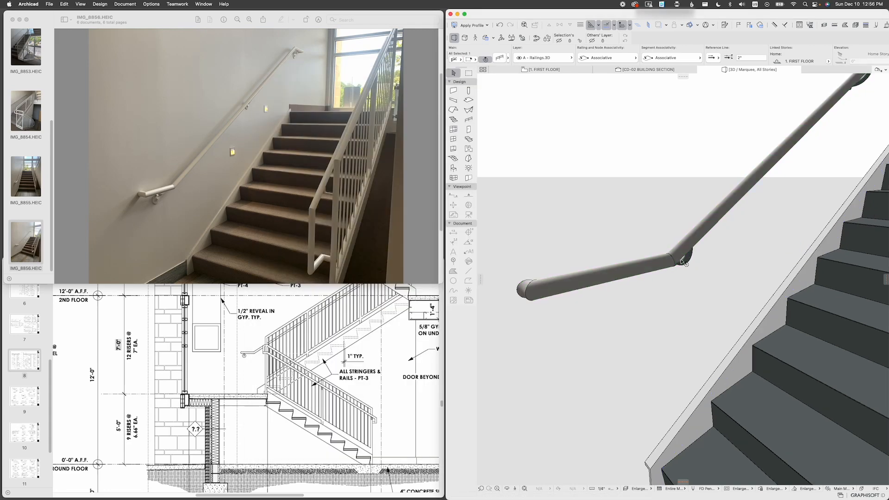
middle_click_drag(682, 262, 677, 287, "shift")
scroll(667, 283, "down", 2)
scroll(618, 283, "down", 5)
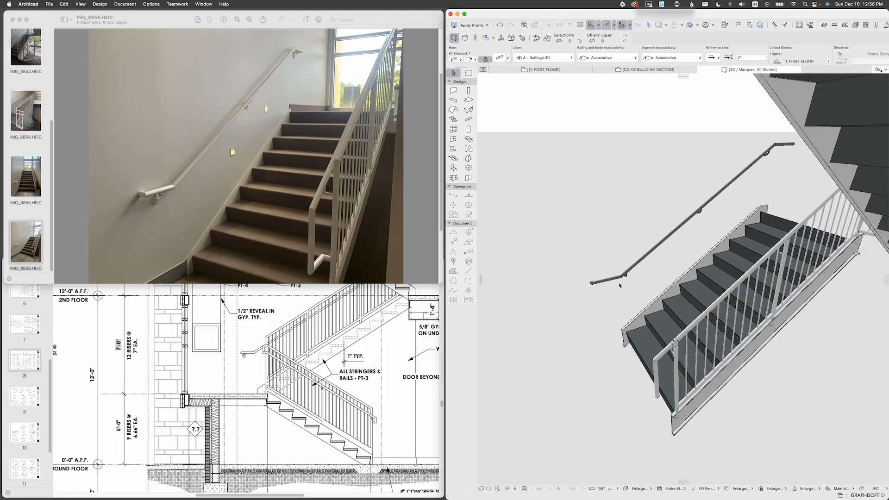
scroll(628, 288, "up", 5)
scroll(627, 287, "down", 2)
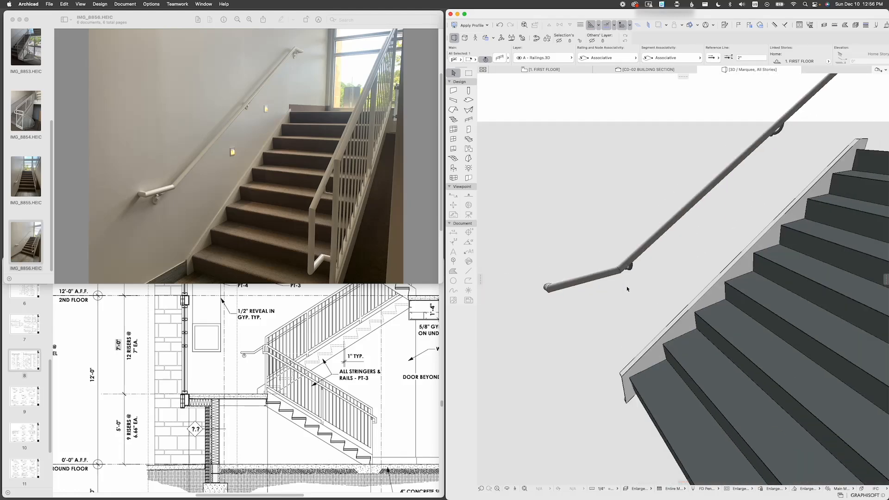
double_click(597, 278)
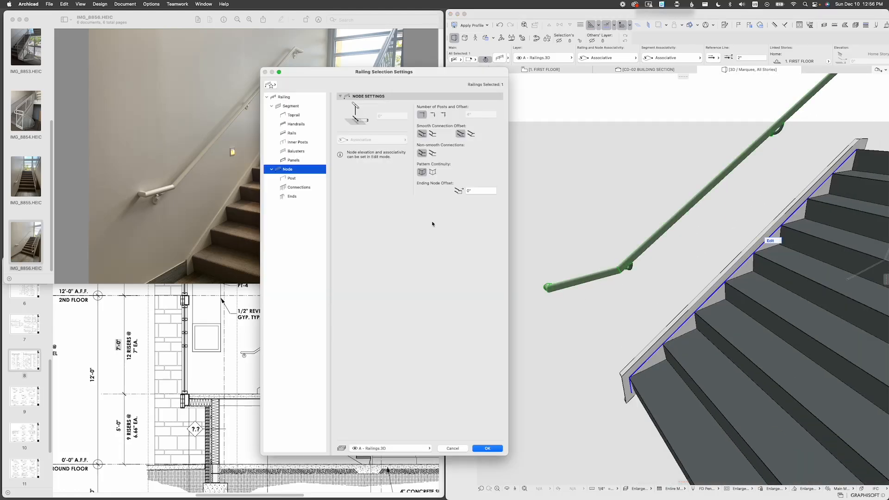
left_click(298, 197)
left_click(429, 98)
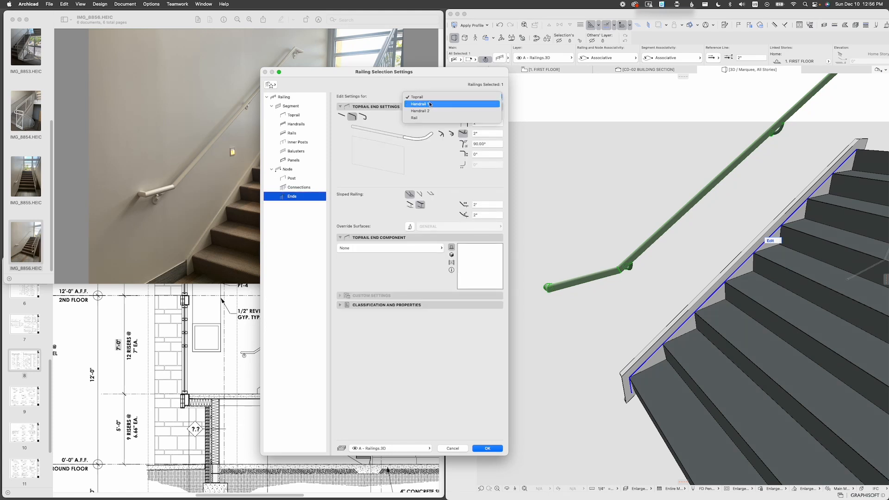
left_click(430, 105)
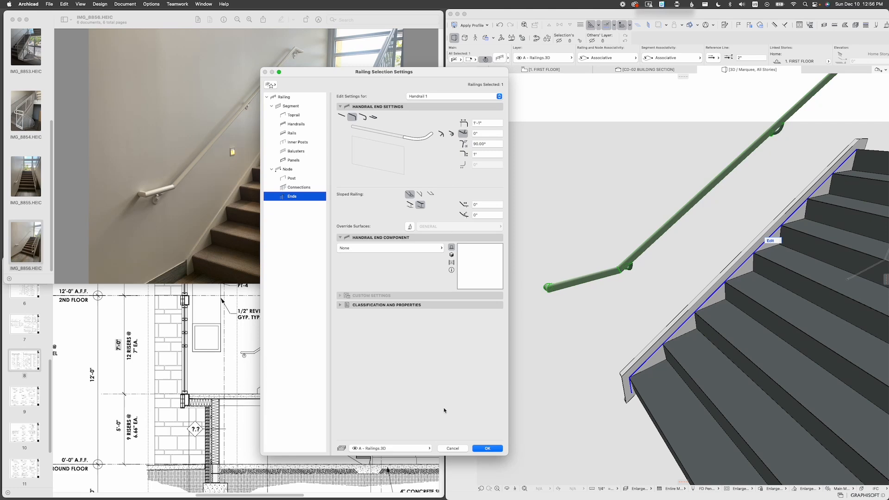
left_click(451, 448)
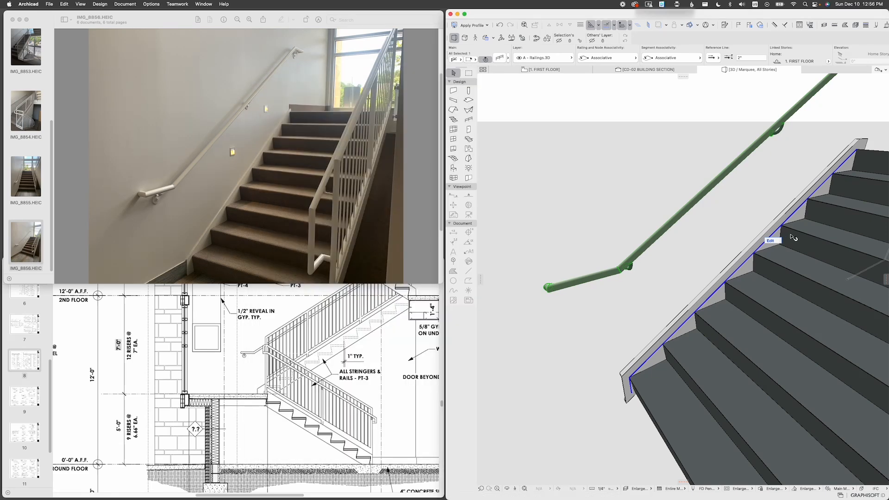
Step: Enter edit mode on the wall handrail and set the lower handrail end's Second Extension to 4"
left_click(771, 241)
left_click(620, 271)
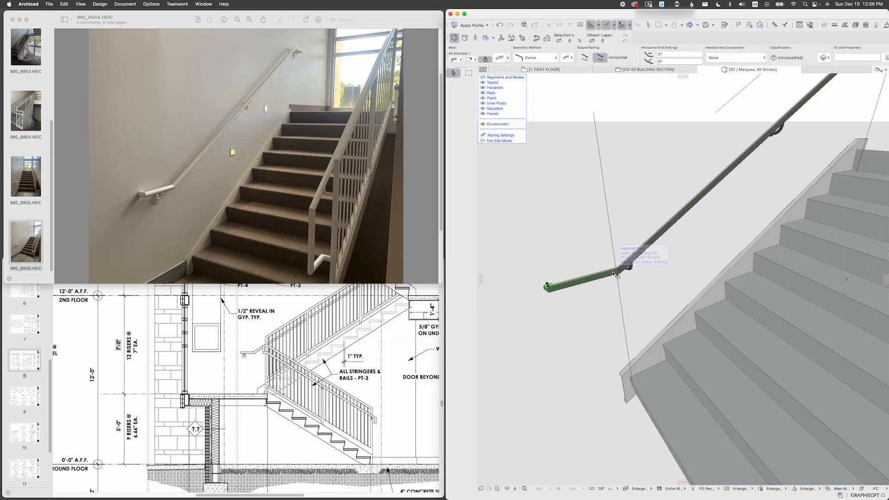
key("super+t")
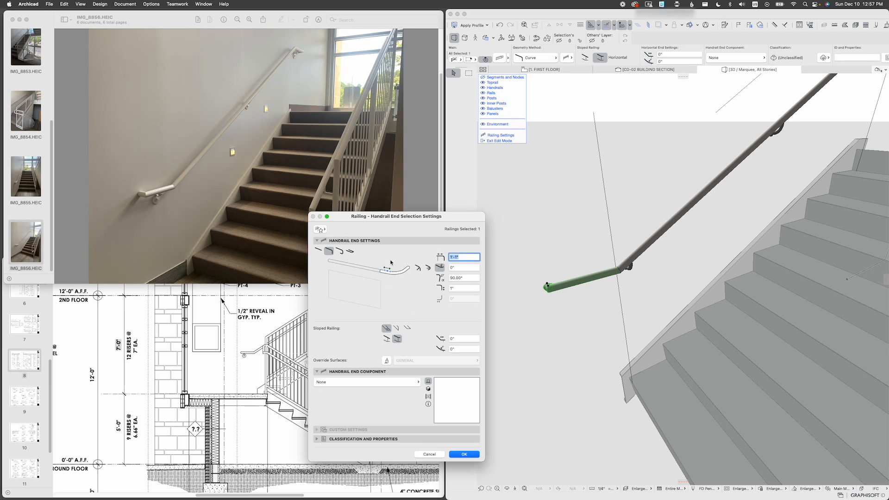
left_click_drag(401, 218, 412, 185)
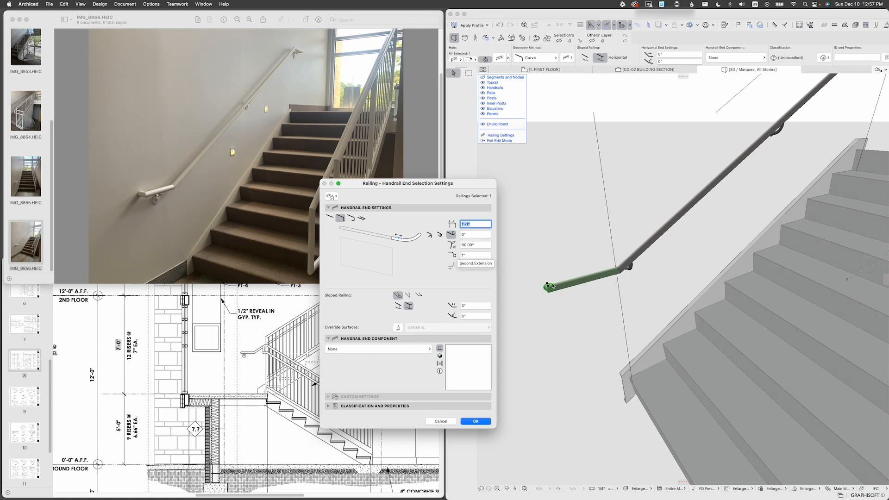
left_click(479, 255)
type("4")
key("Return")
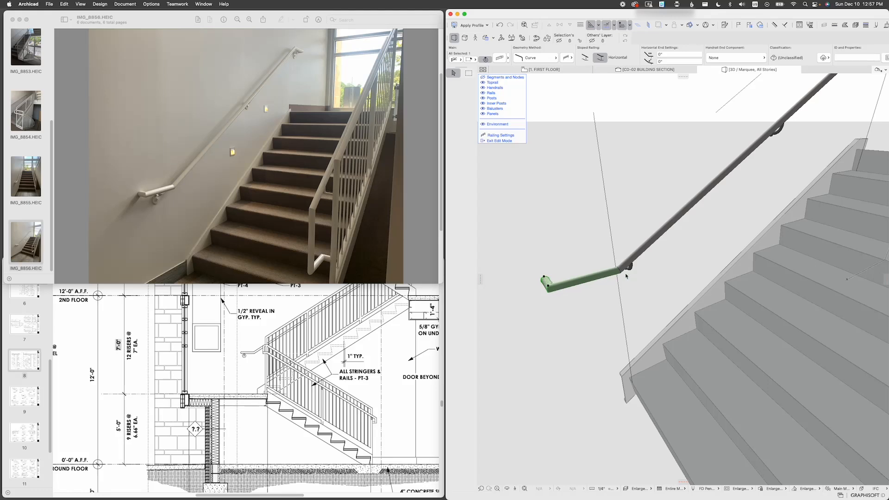
Step: Try a 1' horizontal offset at the node for the lower handrail end in its sloped railing settings
key("super+t")
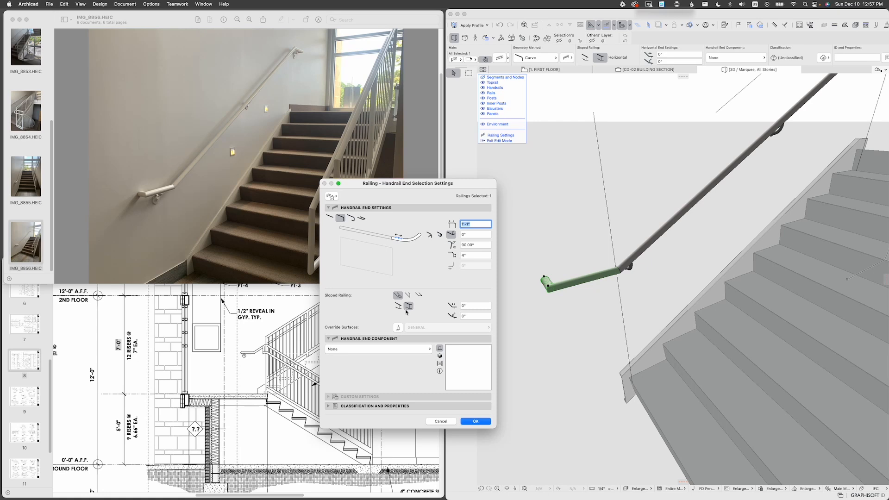
left_click(478, 304)
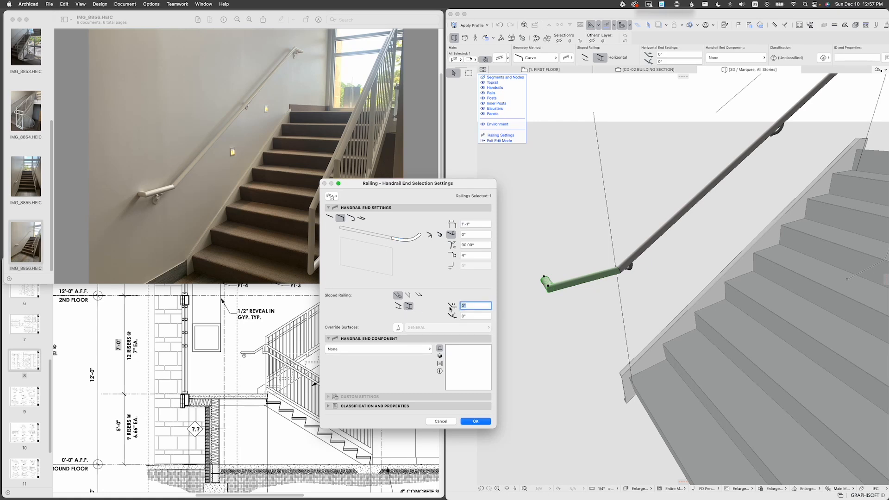
type("1")
key("Return")
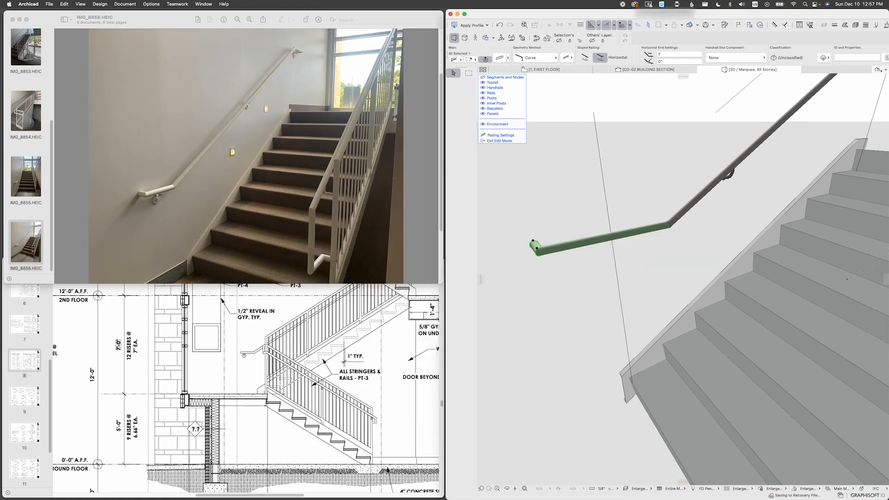
scroll(629, 259, "up", 3)
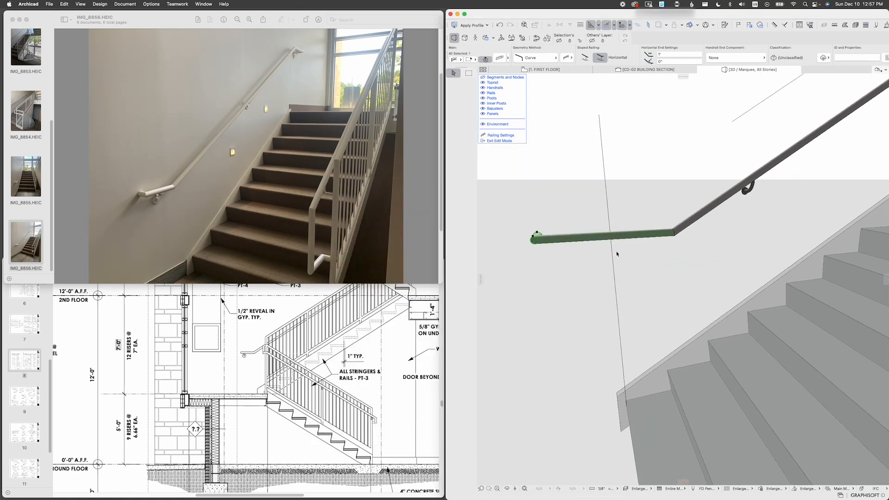
scroll(646, 257, "down", 2)
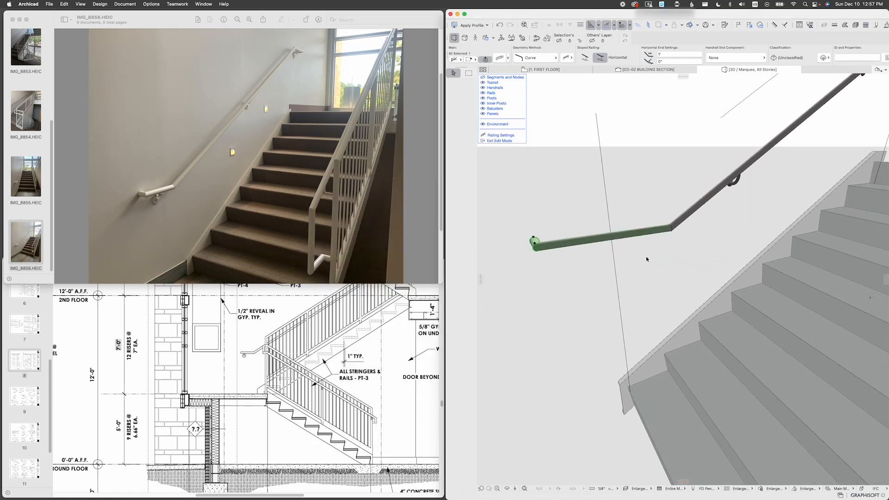
Step: Reset the lower handrail end's horizontal offset at the node to 0"
key("super+t")
left_click(465, 306)
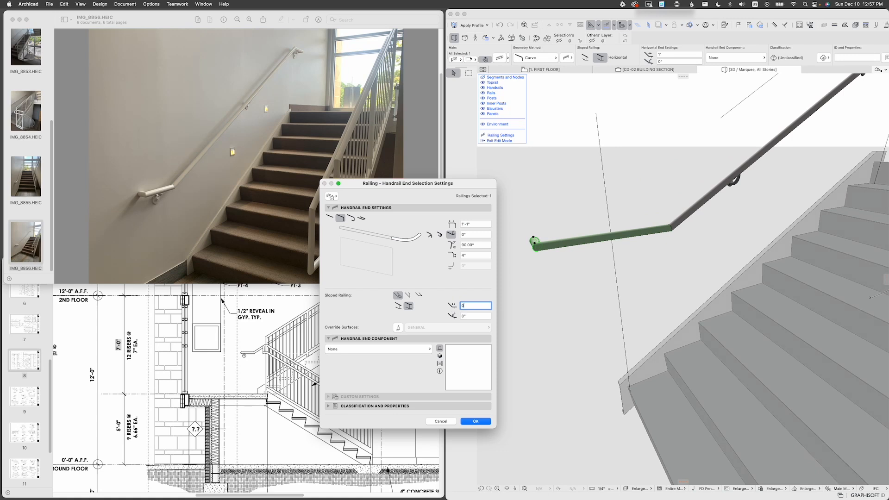
type("0")
key("Return")
Step: Shorten the lower handrail end by setting its first extension length to 6"
key("super+t")
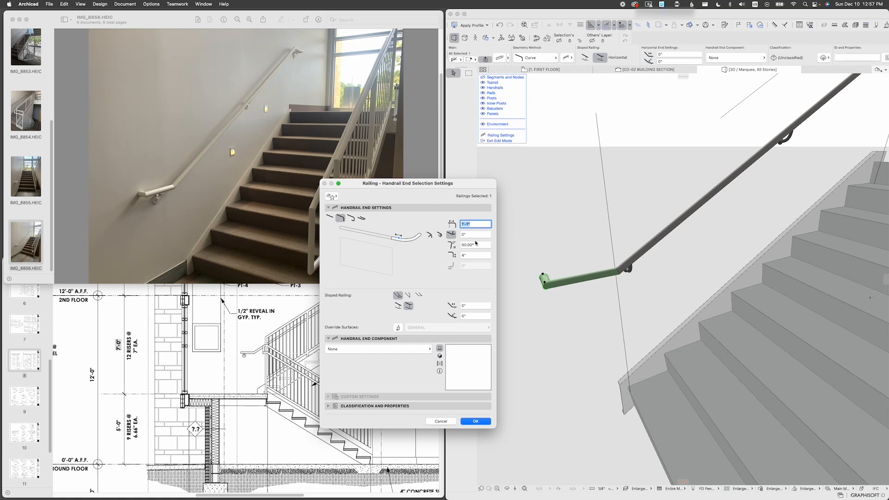
left_click(477, 255)
left_click(480, 224)
key("super+a")
type("6")
key("Return")
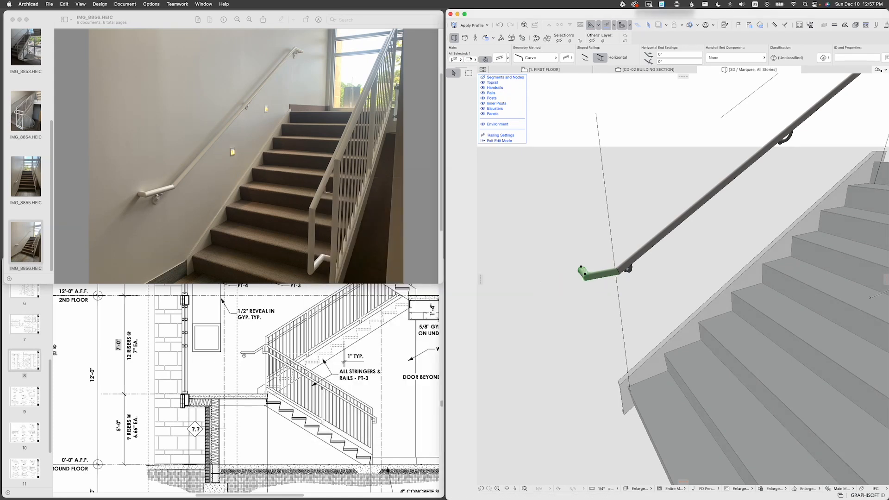
Step: Try the Tangential sloped railing option on the lower handrail end, and undo that change
scroll(613, 273, "up", 3)
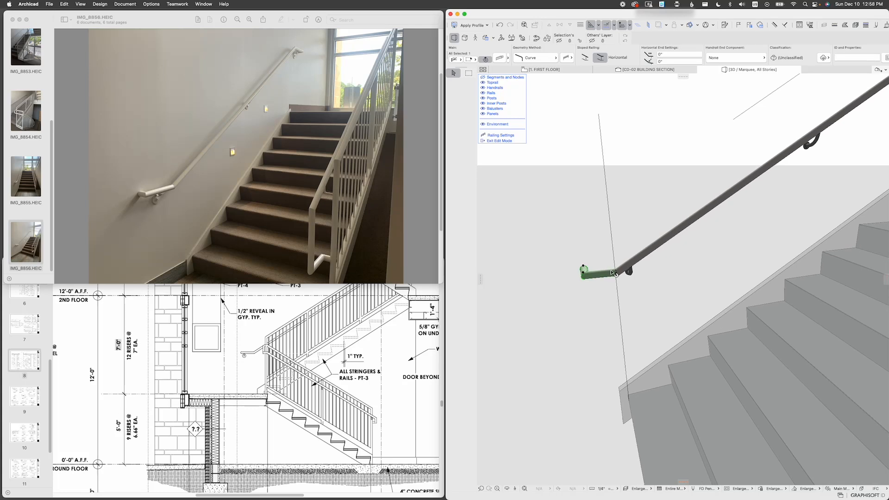
key("super+t")
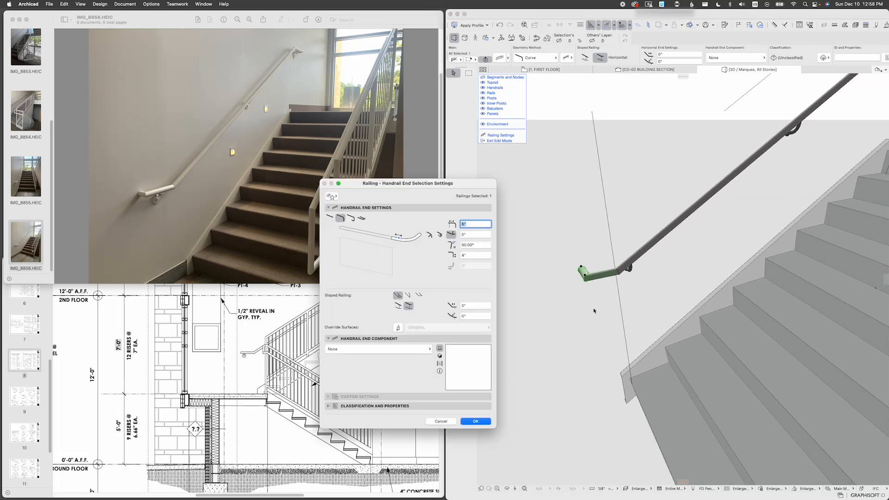
left_click(398, 306)
left_click(475, 421)
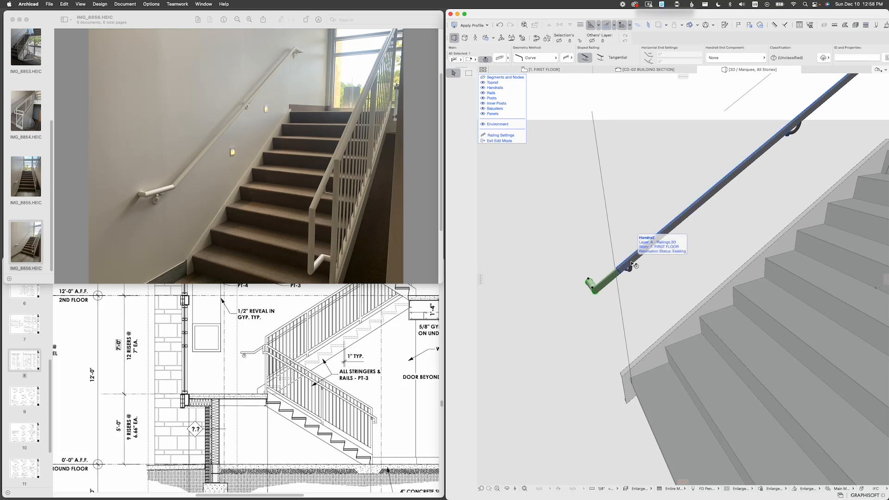
key("super+z")
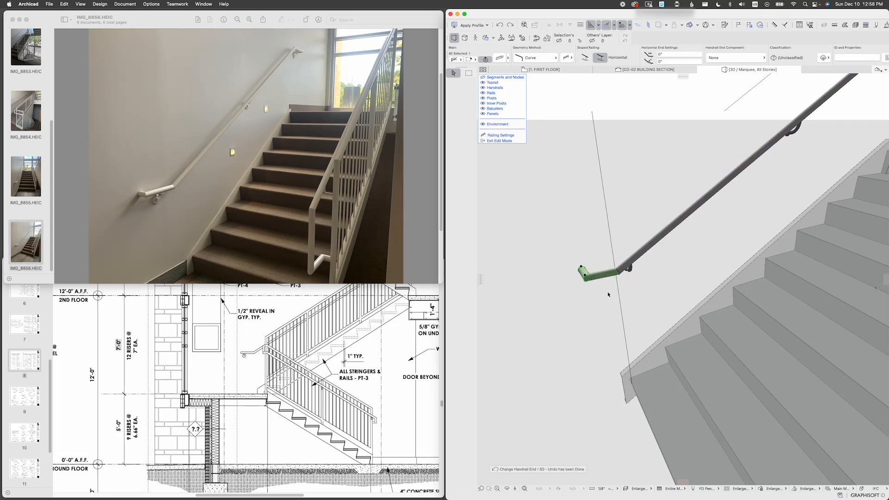
Step: Exit the railing's edit mode and inspect the wall handrail along the whole lower stair flight in 3D
left_click(609, 294)
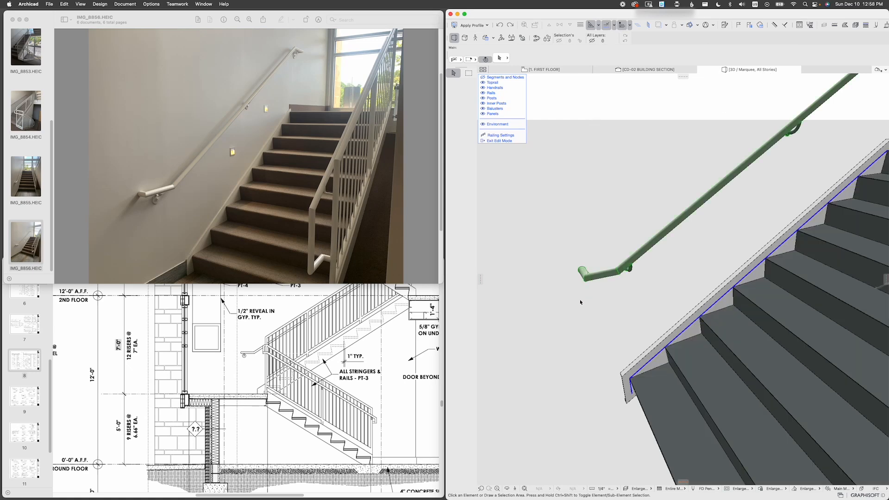
key("Escape")
scroll(585, 355, "down", 10)
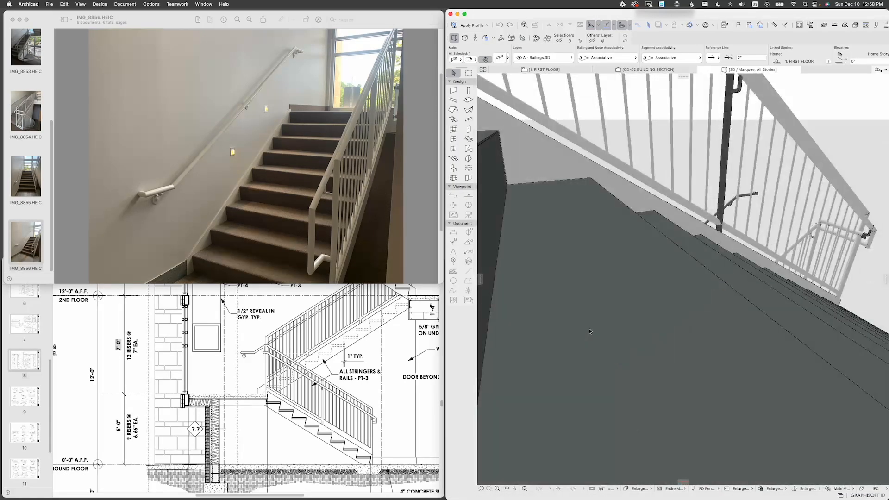
middle_click_drag(689, 227, 677, 281)
scroll(677, 282, "down", 10)
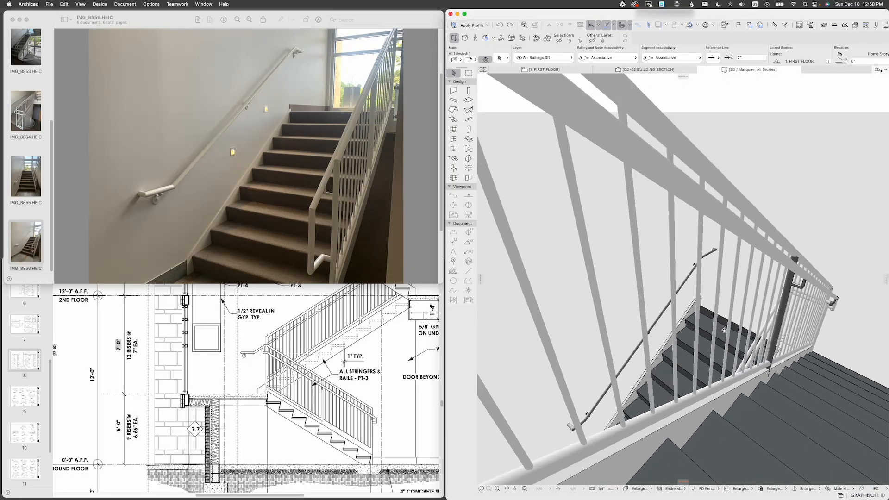
middle_click_drag(685, 260, 657, 270, "shift")
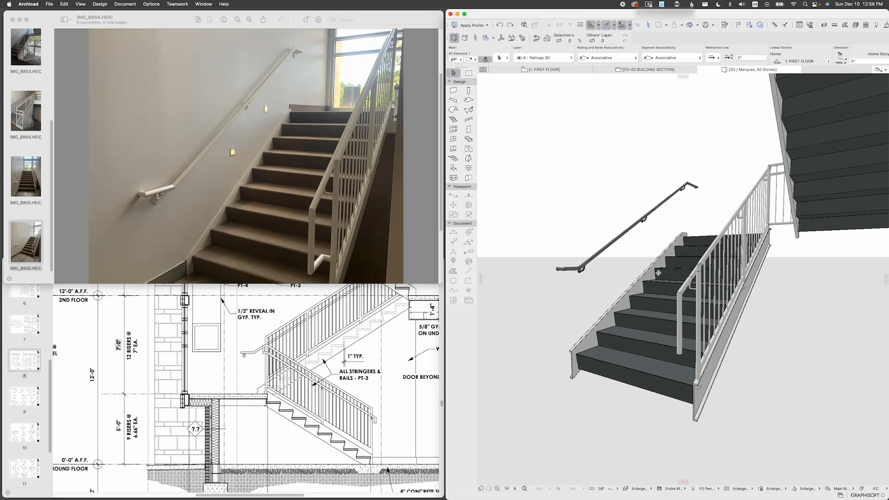
Step: Switch to the CD-02 building section and examine the wall handrail's lower end above the first risers
left_click(626, 70)
scroll(551, 324, "down", 5)
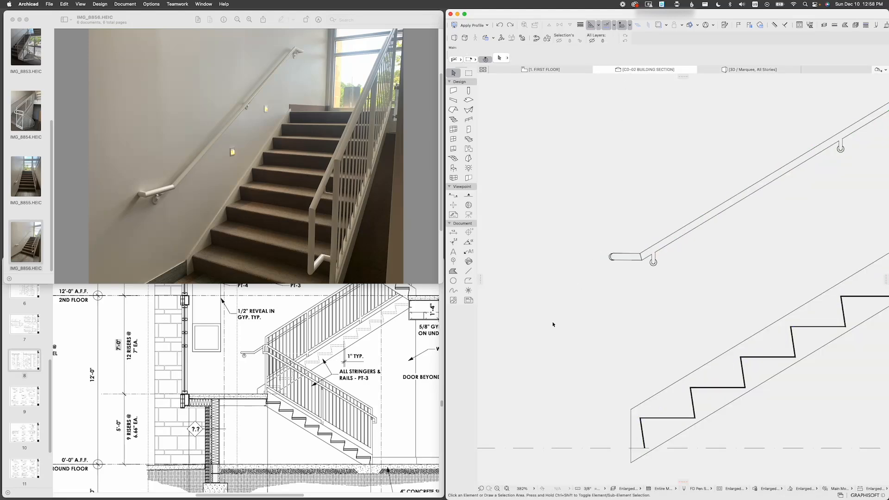
middle_click_drag(634, 310, 589, 312)
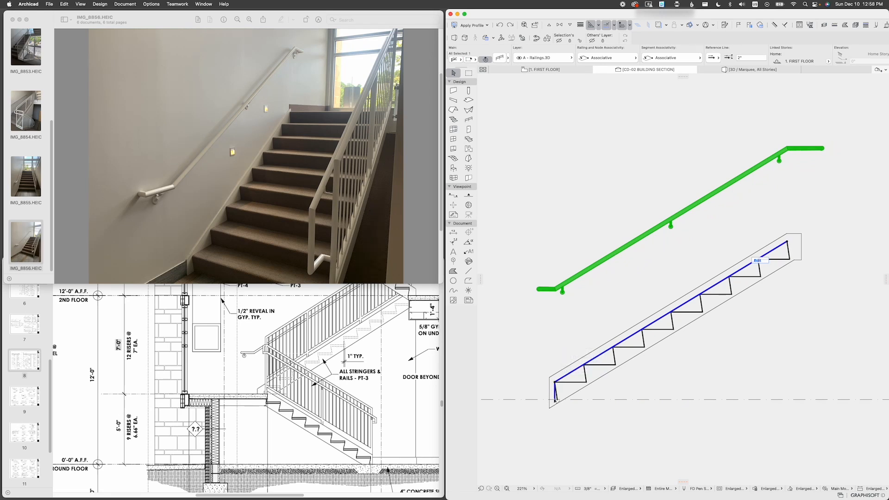
scroll(555, 401, "up", 3)
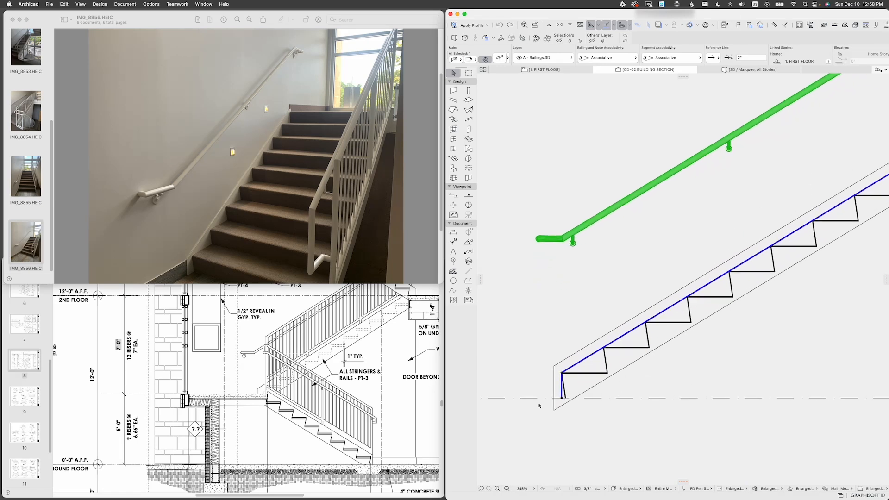
Step: Place a guide line along the sloped railing reference line that runs over the stair nosings in the section
middle_click_drag(580, 354, 556, 371)
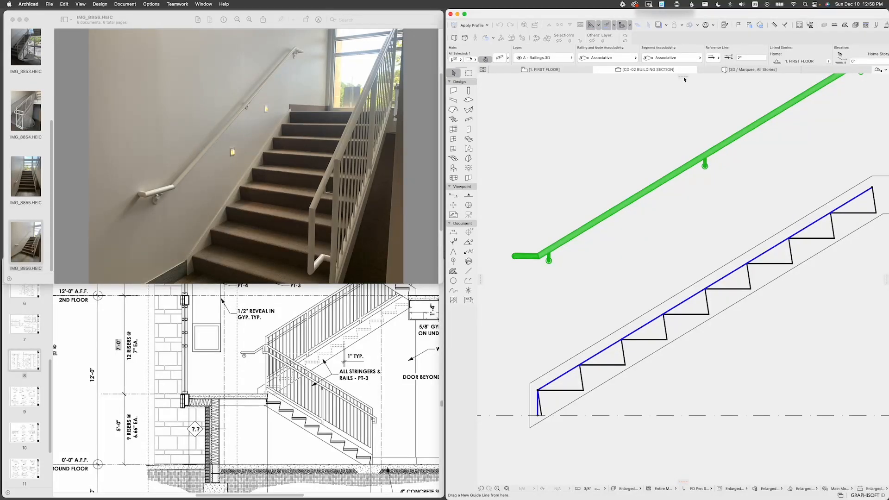
left_click(591, 26)
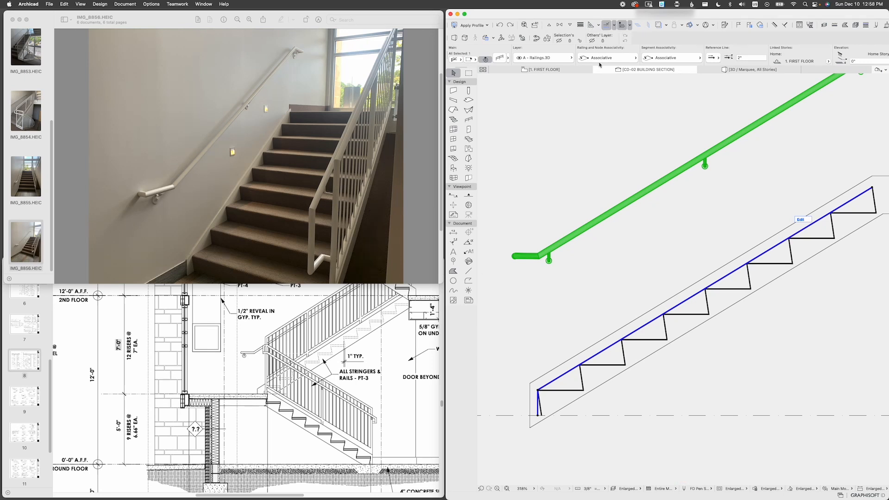
left_click(591, 26)
left_click_drag(683, 78, 664, 129)
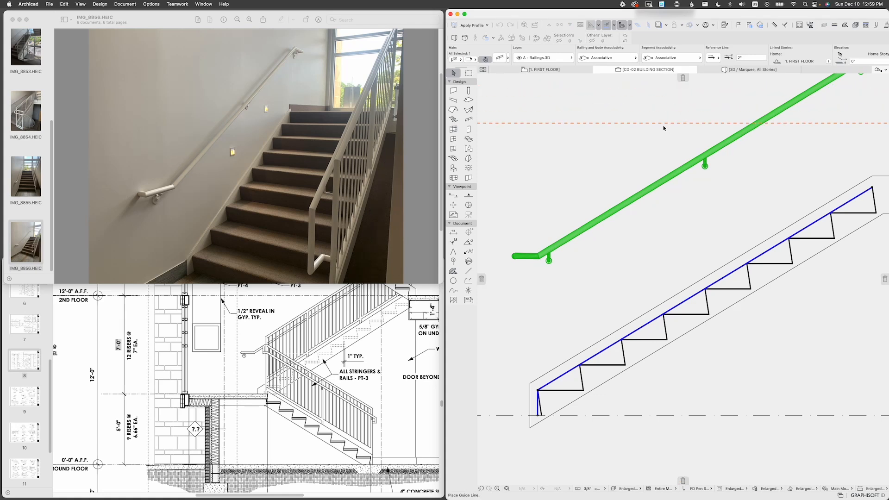
left_click_drag(647, 322, 648, 325)
Step: Stretch the railing's lower end node to the point where the sloped guide line meets the floor level line
scroll(589, 321, "down", 5)
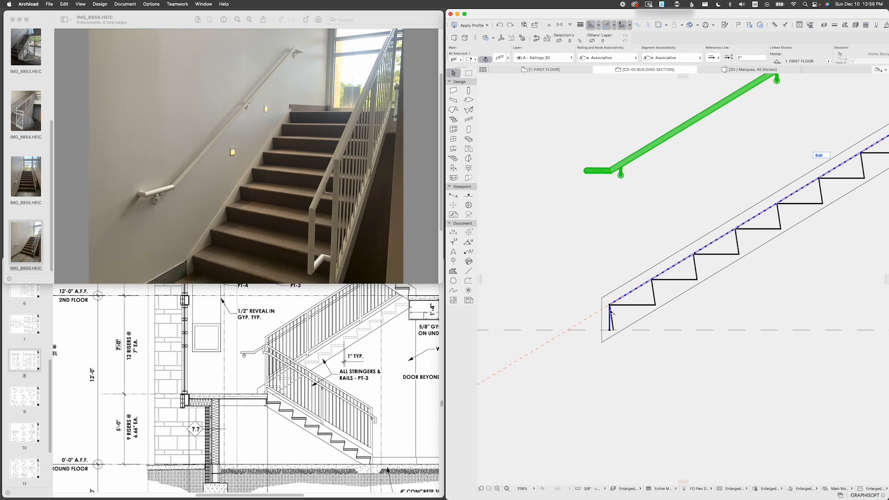
scroll(609, 333, "up", 3)
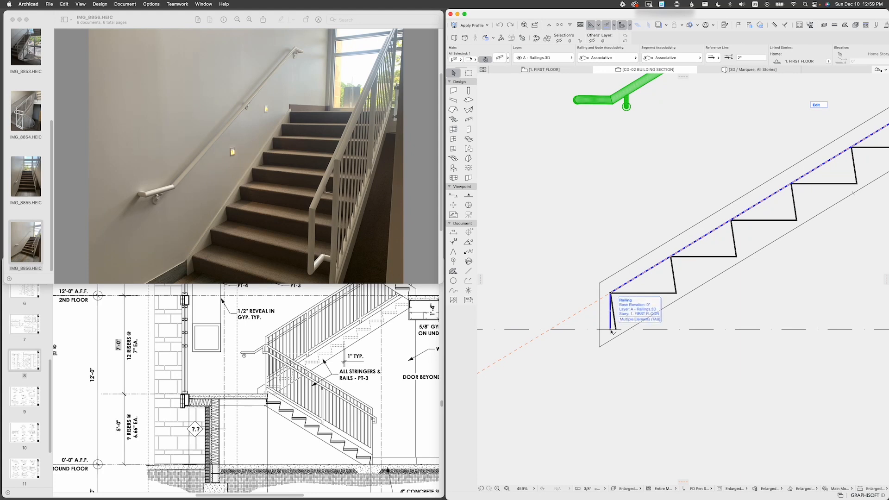
left_click(611, 329)
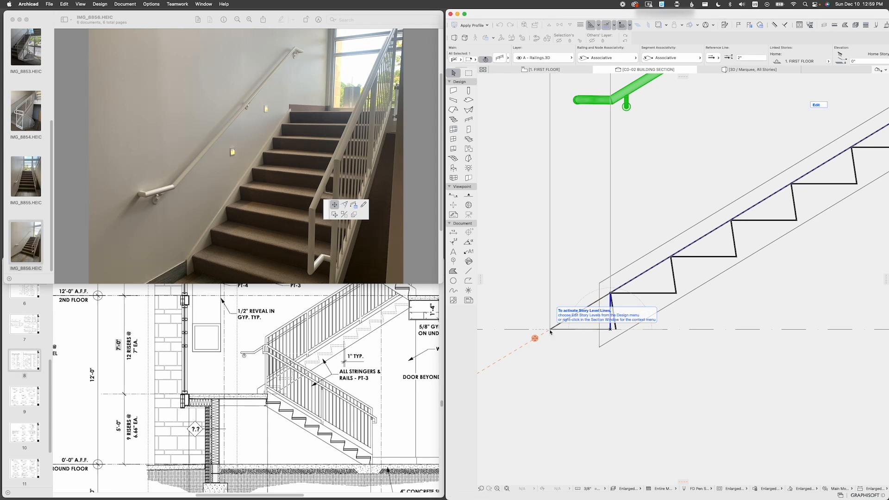
left_click(552, 329)
scroll(568, 356, "down", 5)
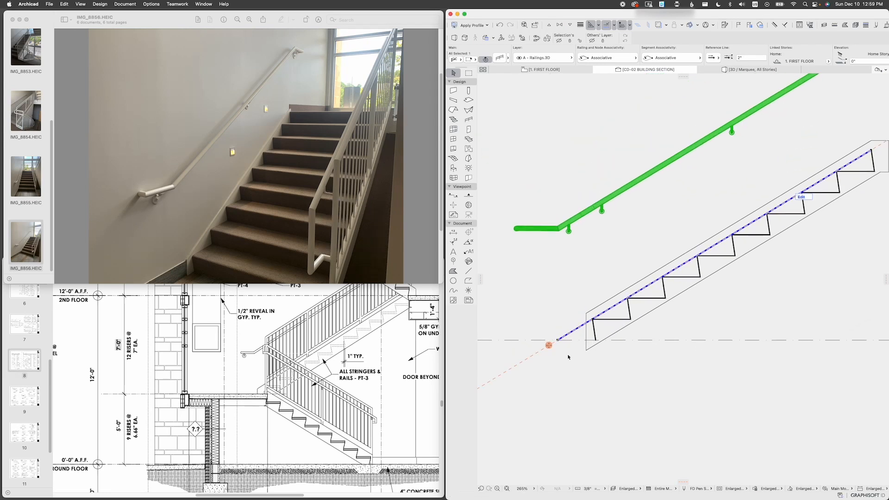
Step: Open the wall railing for editing in the section, check how its lower handrail is split into pieces, and leave edit mode
scroll(577, 356, "down", 2)
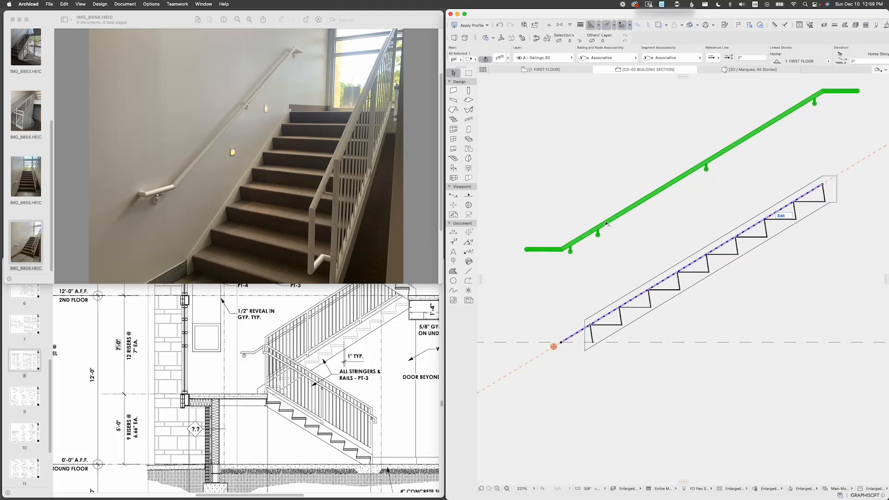
left_click(781, 216)
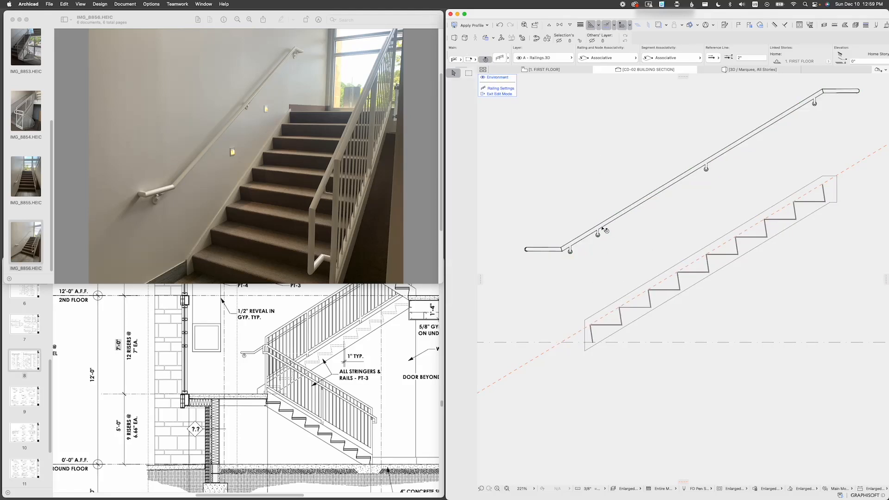
left_click(603, 229)
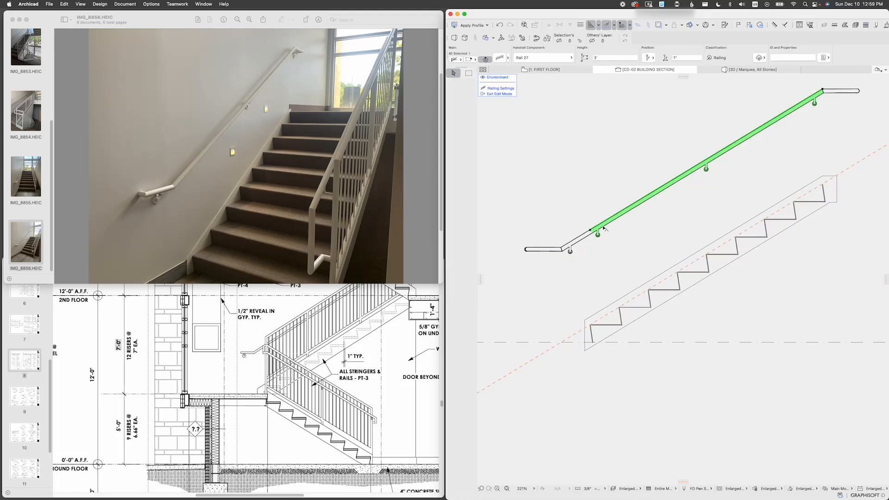
left_click(582, 238)
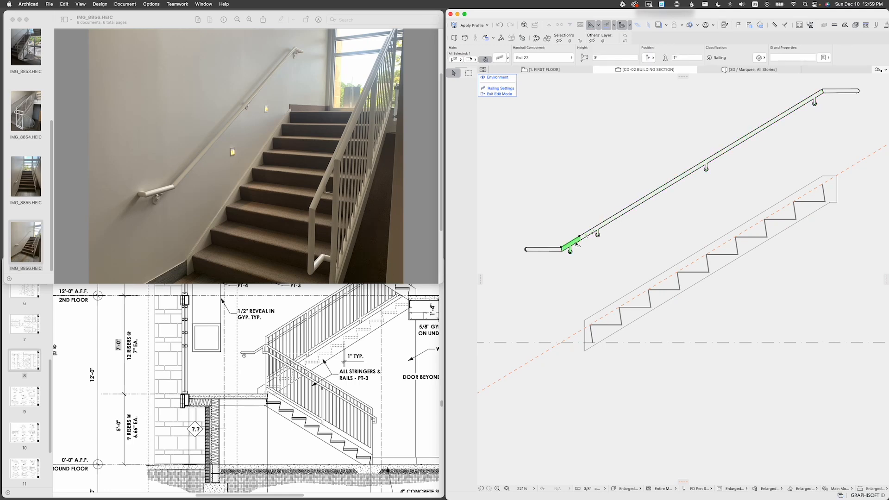
key("Escape")
key("Escape")
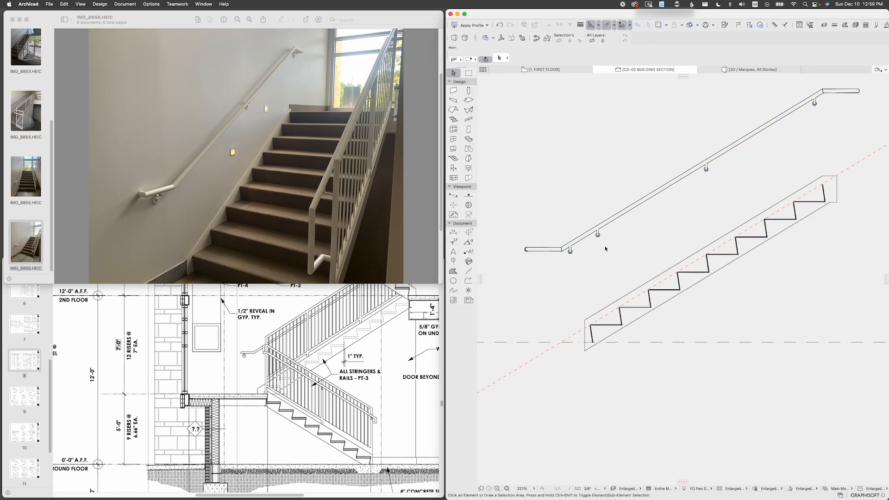
Step: Examine the railing's short lower segment in 3D edit mode, and return to the CD-02 building section
key("F3")
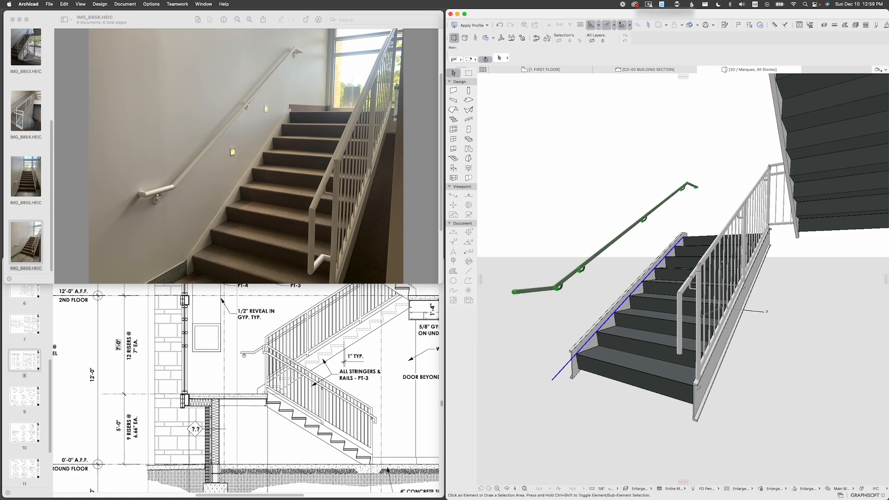
left_click(659, 271)
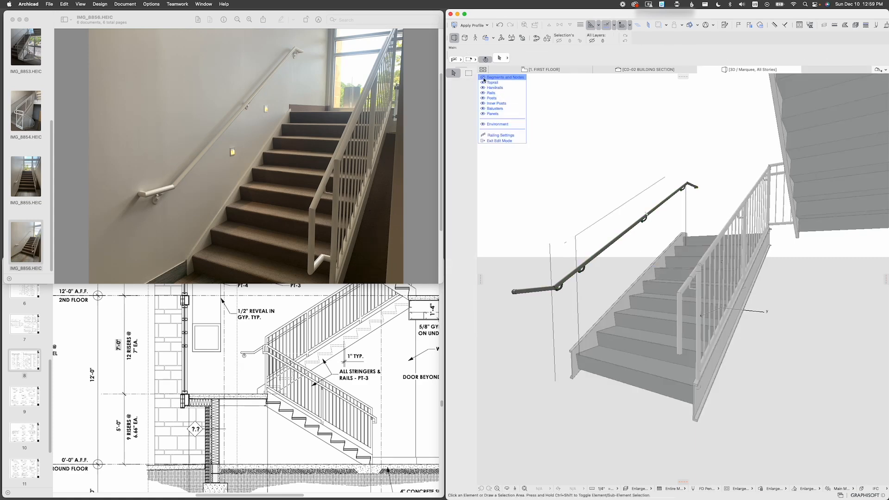
middle_click_drag(524, 159, 557, 273, "shift")
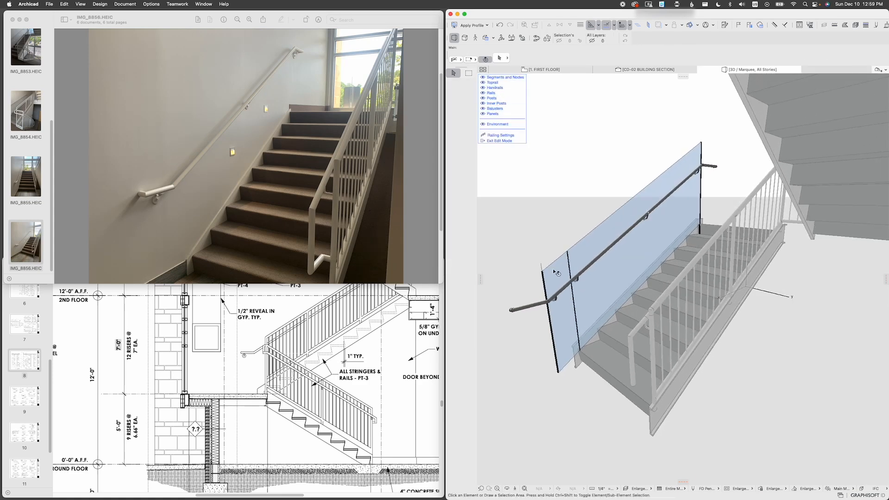
scroll(555, 272, "up", 5)
left_click(573, 233)
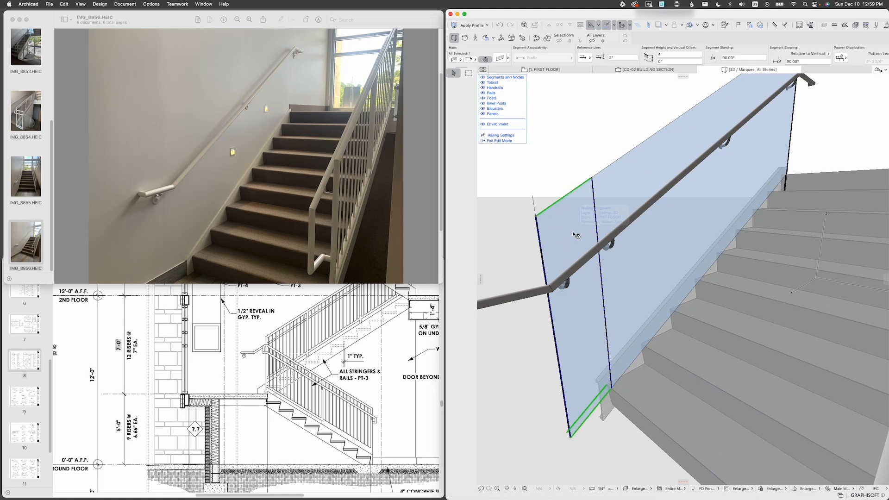
middle_click_drag(574, 234, 564, 260, "shift")
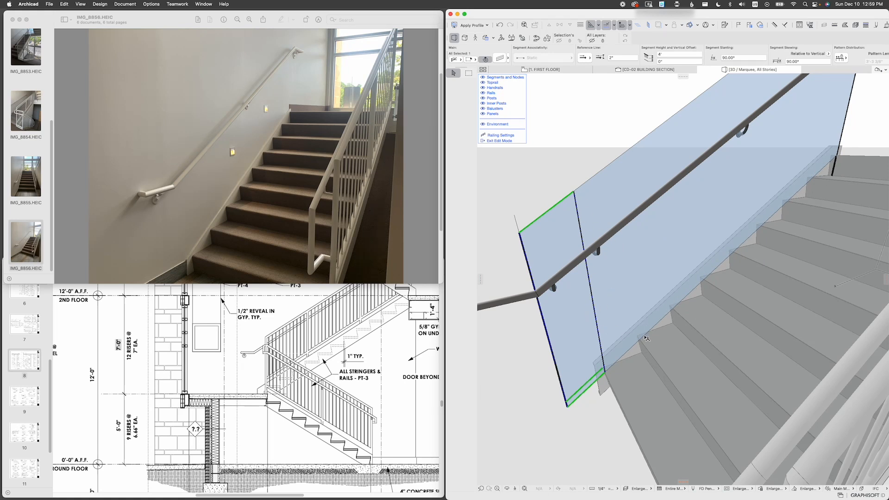
middle_click_drag(599, 372, 595, 367, "shift")
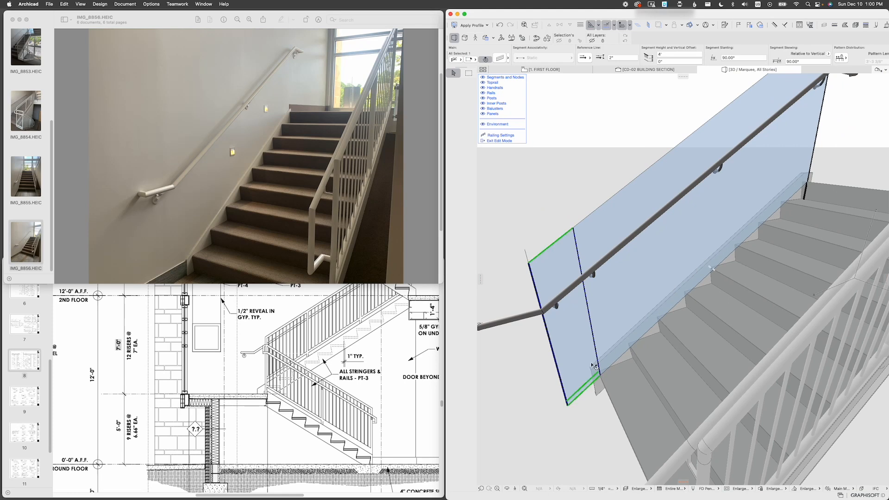
key("Escape")
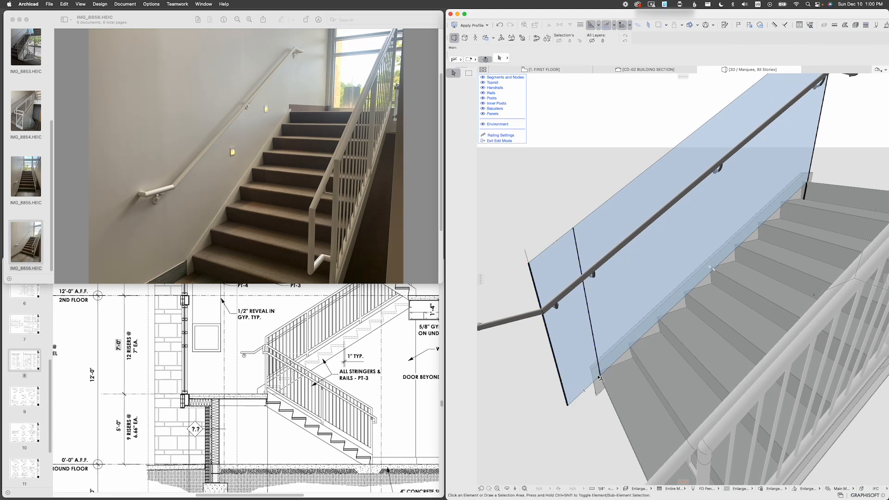
key("Escape")
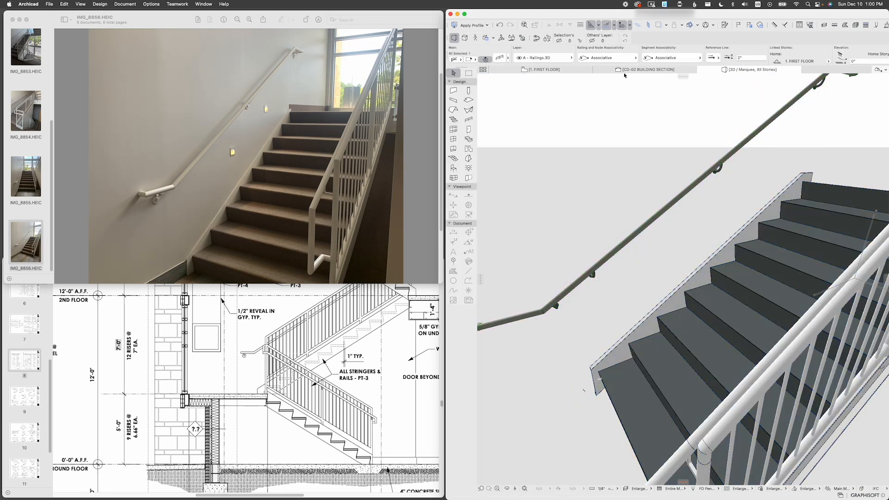
left_click(624, 70)
Step: Try merging the railing node at the first nosing into the lower end node, and undo that change
left_click(604, 227)
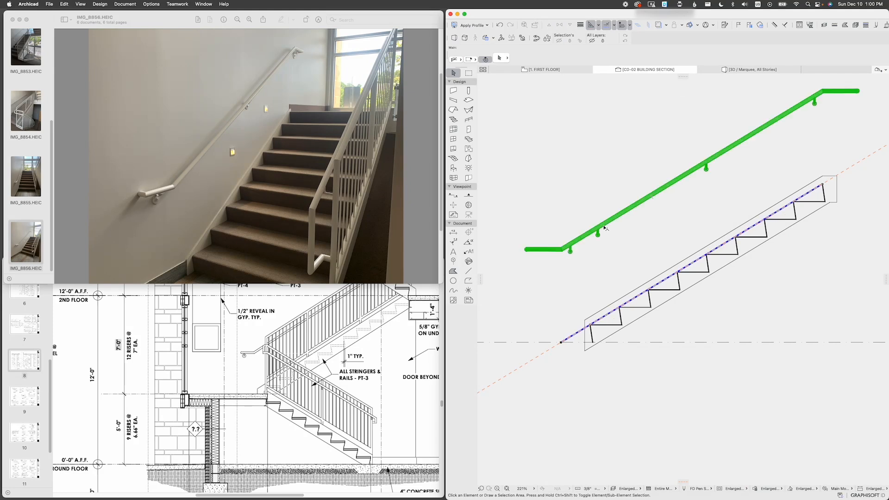
scroll(567, 347, "up", 5)
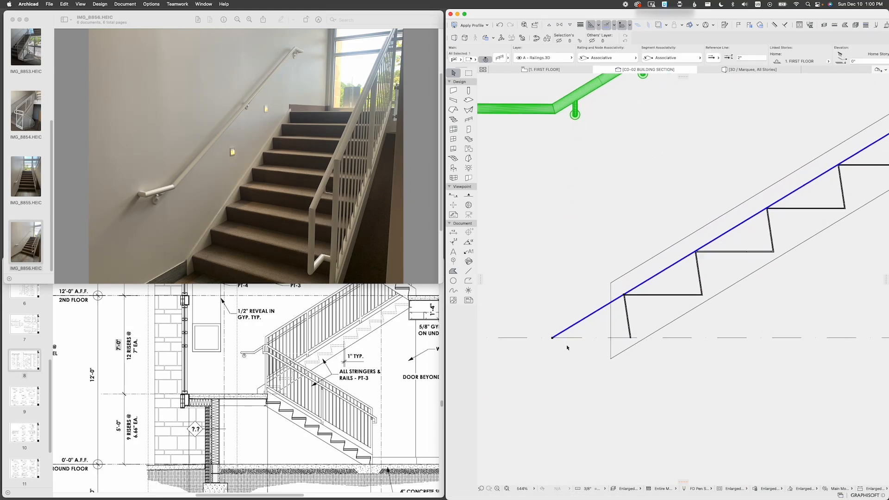
left_click(625, 294)
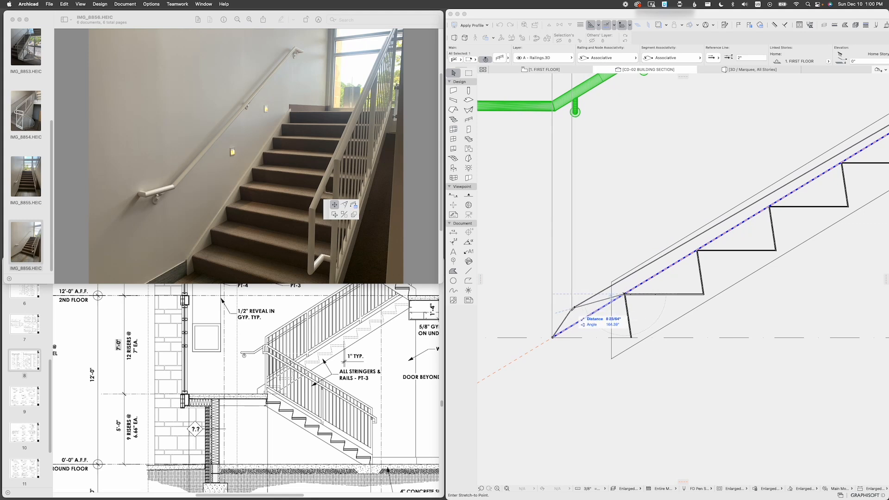
left_click(554, 335)
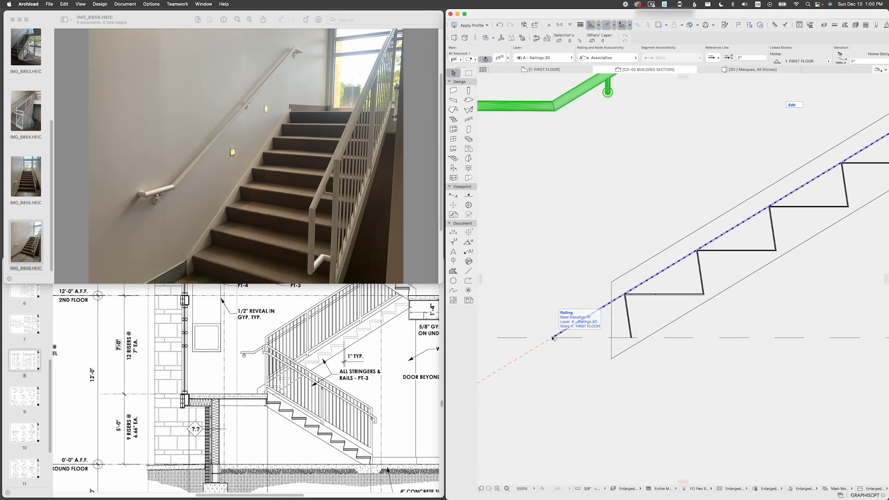
key("super+z")
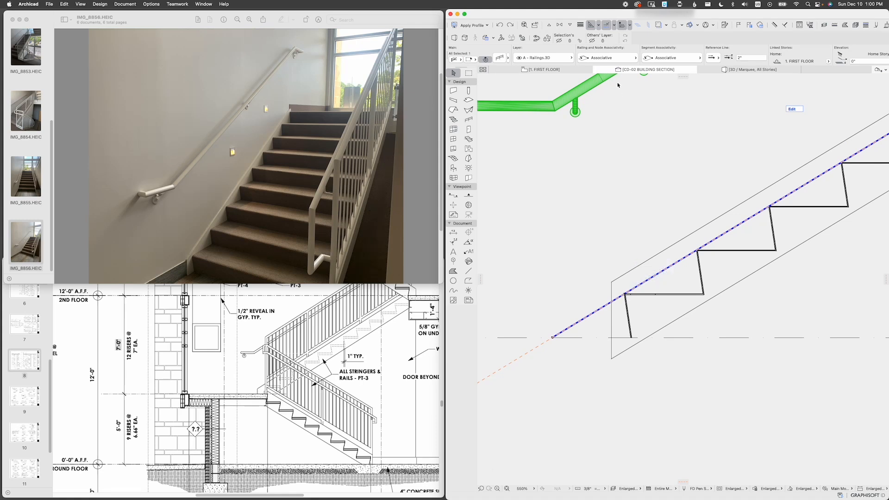
Step: Stretch the railing node at the first nosing onto the lower end node so the slope forms a single segment
left_click(626, 294)
scroll(606, 292, "down", 2)
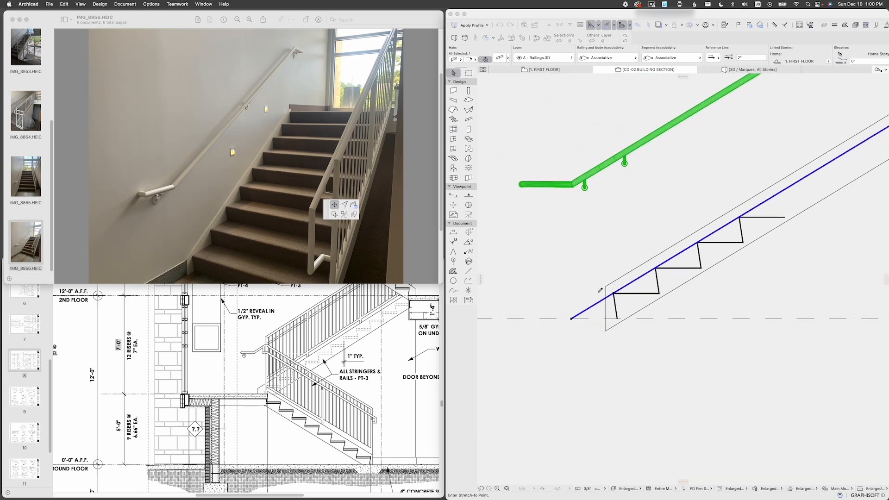
scroll(602, 291, "down", 1)
middle_click_drag(607, 243, 583, 285)
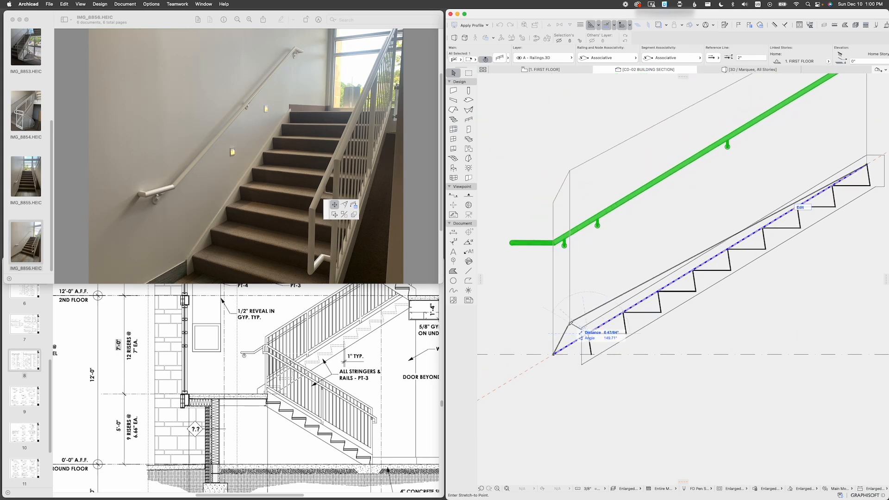
left_click(555, 352)
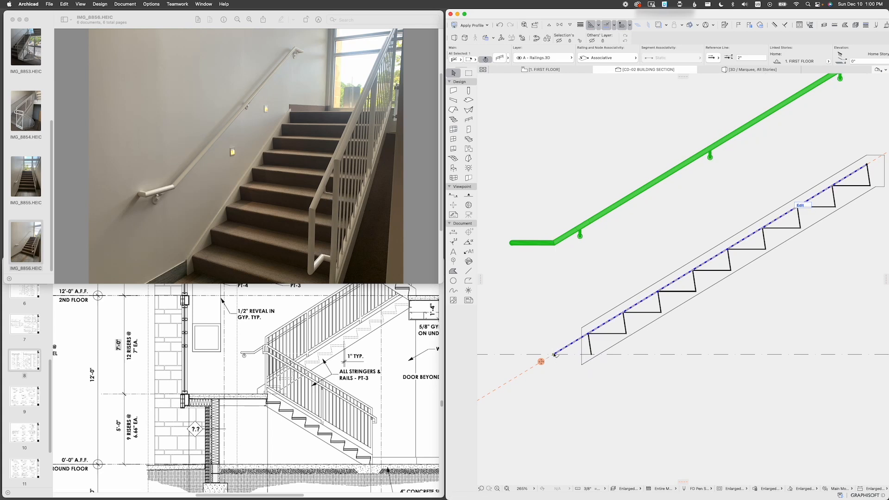
Step: Measure the handrail's height above the first nosing and the height of its lower horizontal extension above the floor line
scroll(549, 348, "down", 1)
scroll(793, 142, "right", 3)
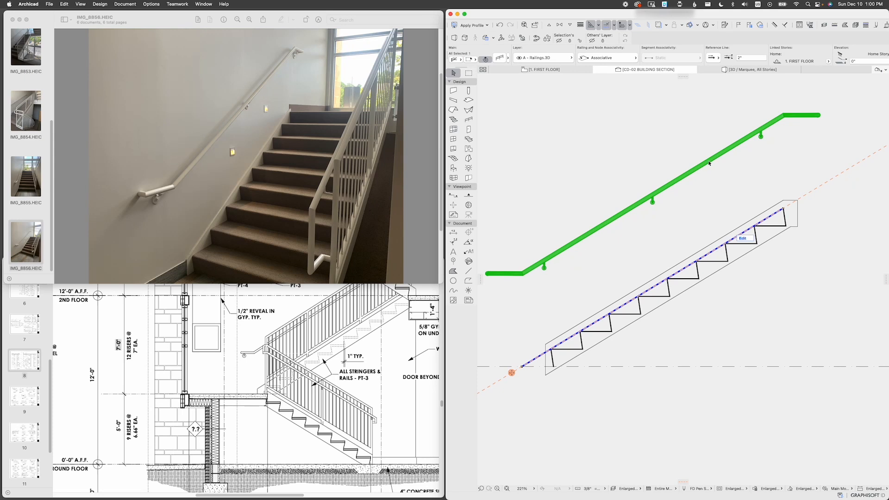
scroll(600, 218, "up", 5)
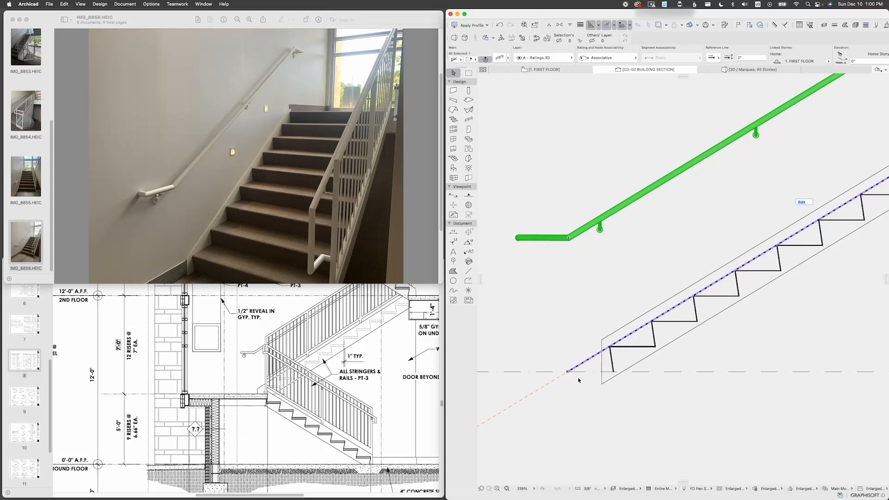
key("m")
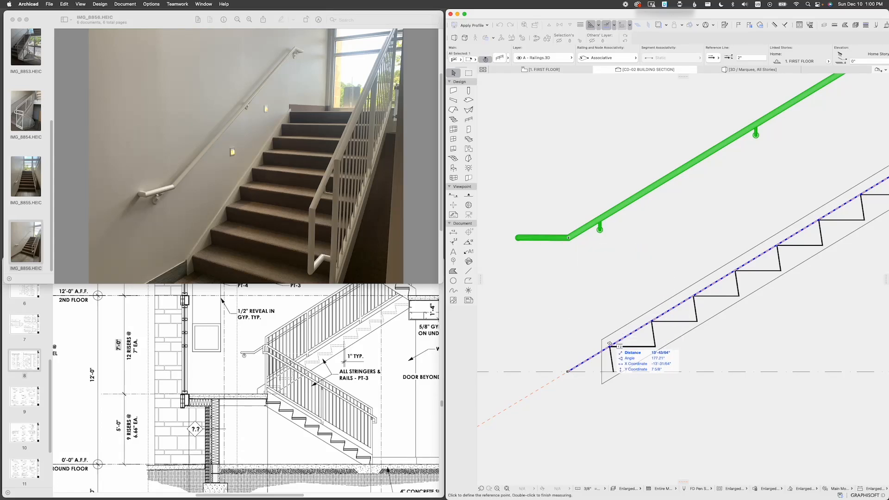
left_click(609, 346)
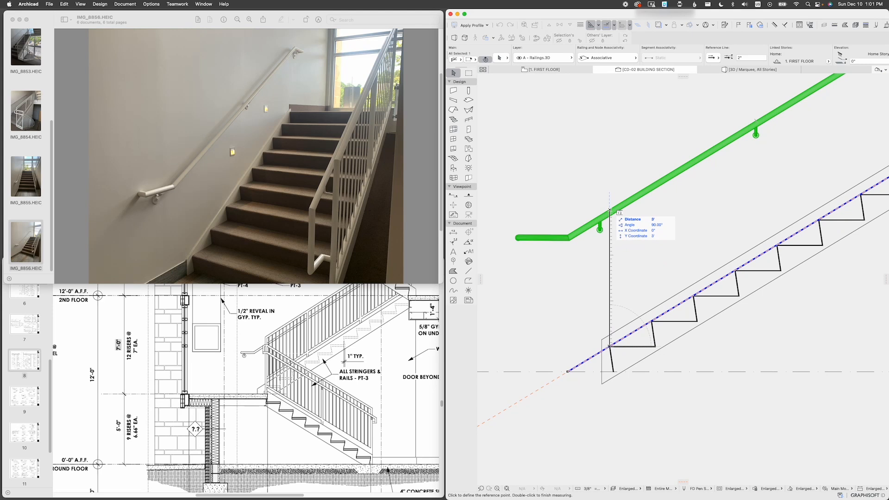
double_click(610, 211)
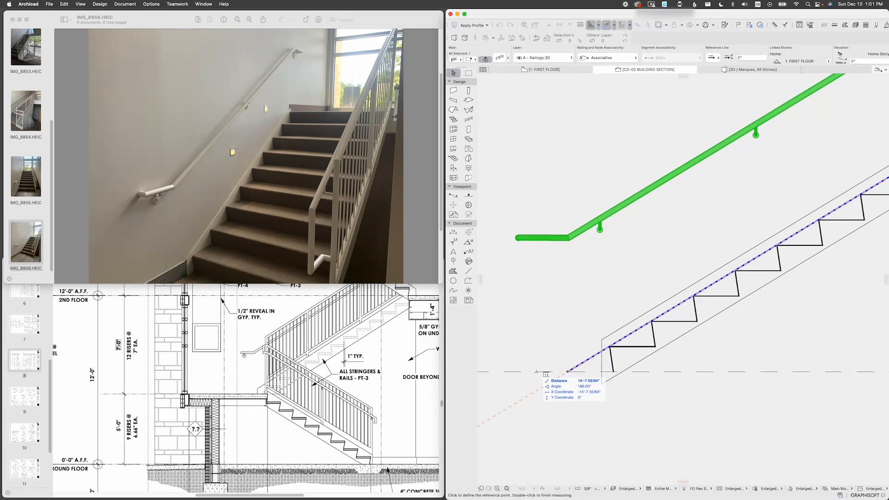
left_click(536, 371)
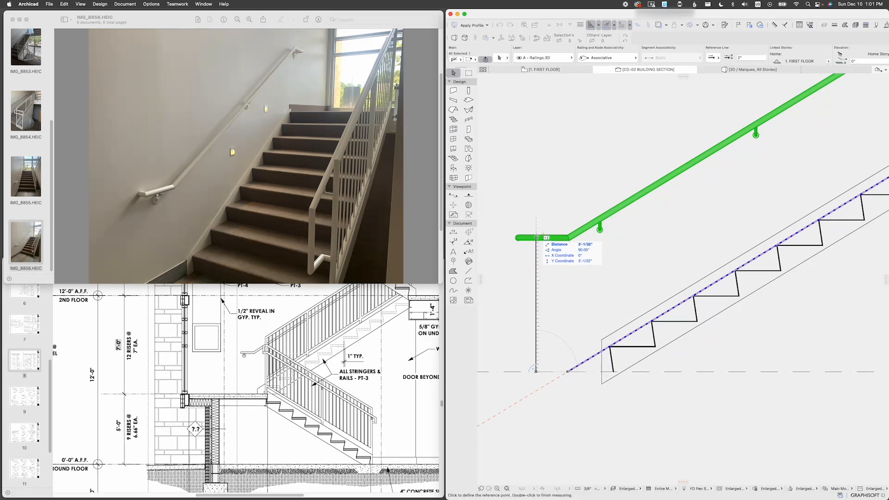
double_click(578, 237)
left_click(609, 346)
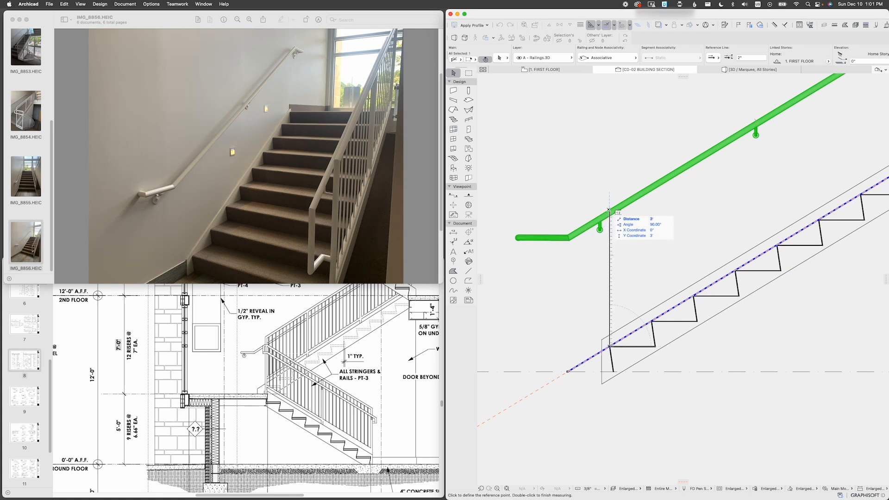
Step: Finish measuring the handrail's height above the first nosing and return to the 3D view
double_click(609, 209)
scroll(546, 255, "down", 5)
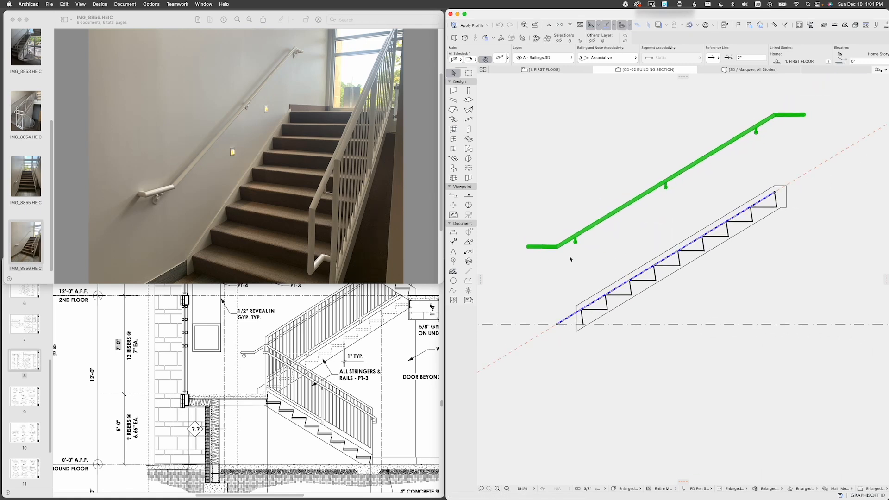
left_click(766, 83)
left_click(750, 70)
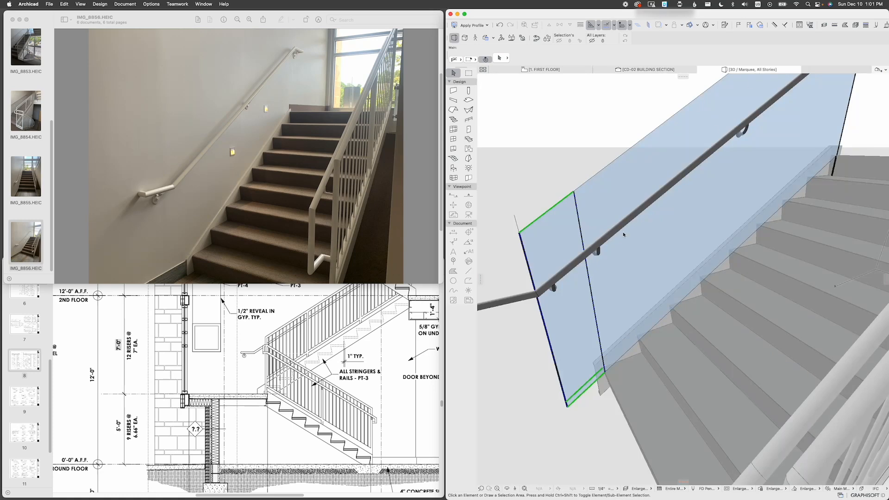
Step: Inspect the wall handrail's sloped segment in 3D edit mode, and leave edit mode
scroll(632, 252, "down", 5)
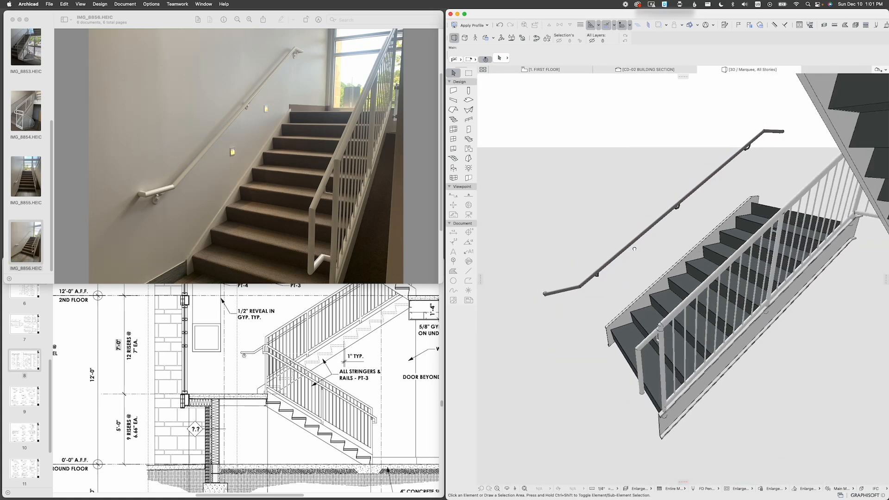
left_click(634, 244)
left_click(730, 257)
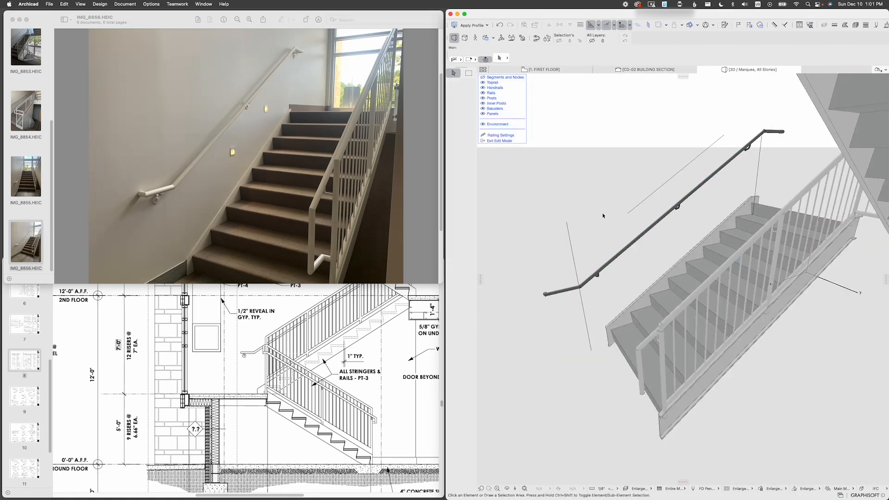
left_click(625, 239)
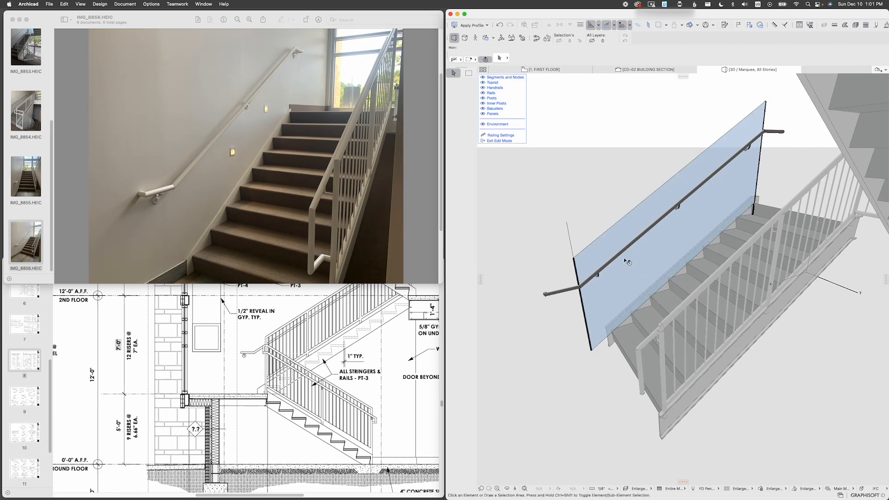
key("Delete")
key("Escape")
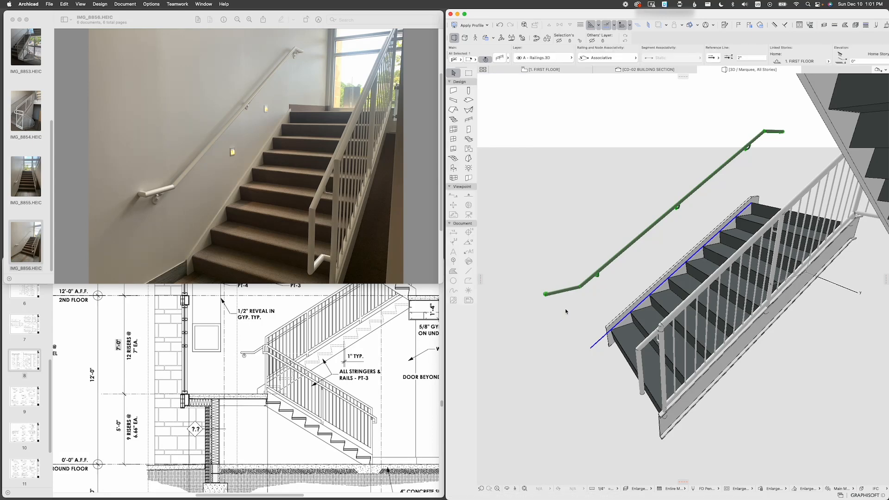
Step: Compare the wall handrail's lower extension and bracket placement in 3D with the site photo IMG_8856
left_click(574, 299)
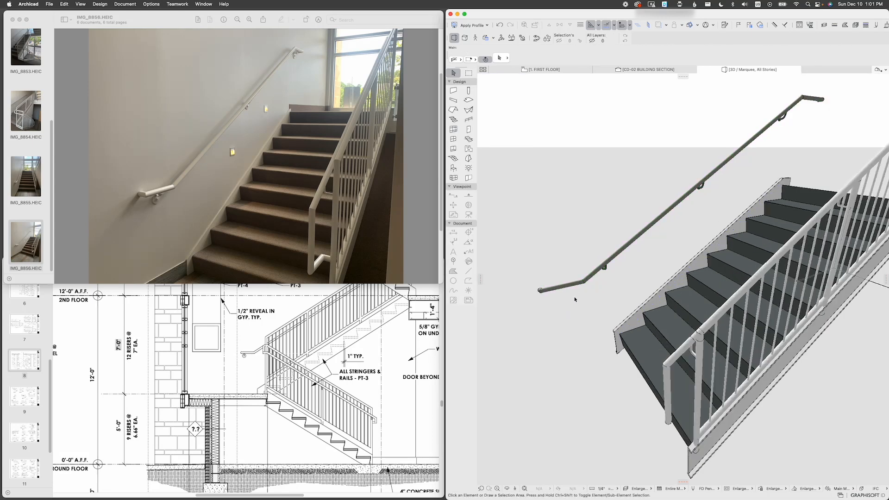
middle_click_drag(601, 275, 572, 285, "shift")
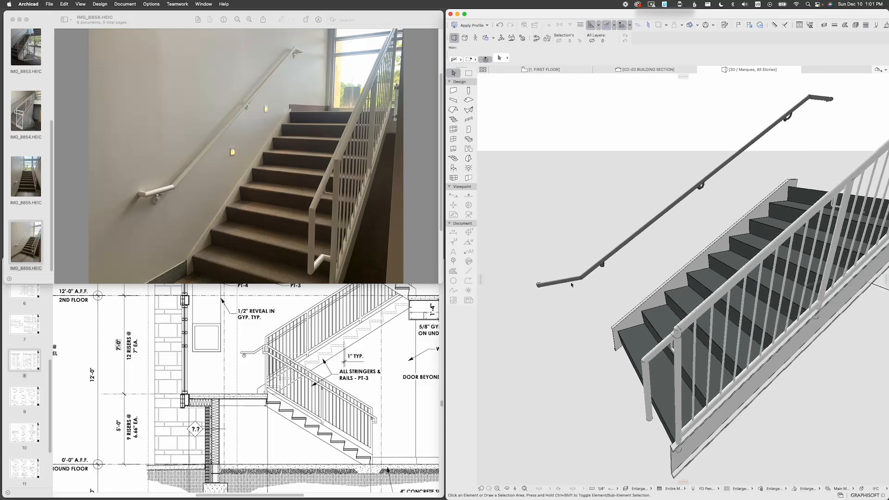
left_click(596, 267)
scroll(558, 287, "up", 3)
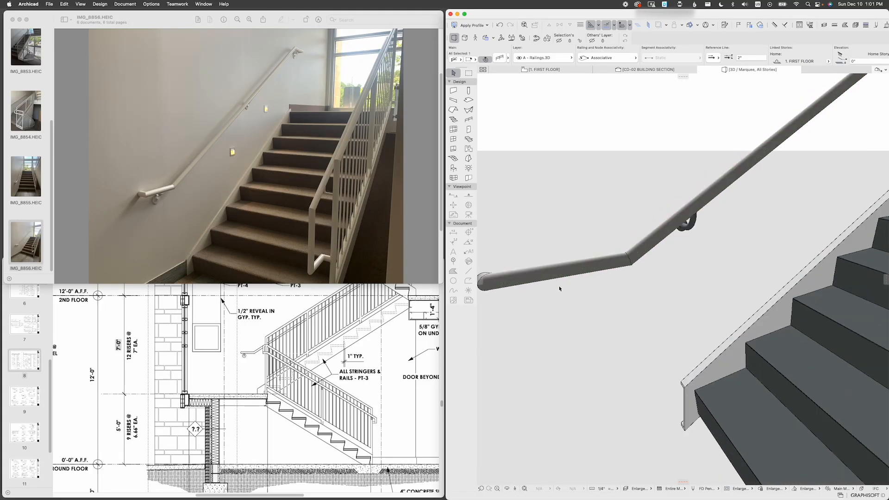
scroll(555, 289, "down", 1)
scroll(561, 287, "down", 3)
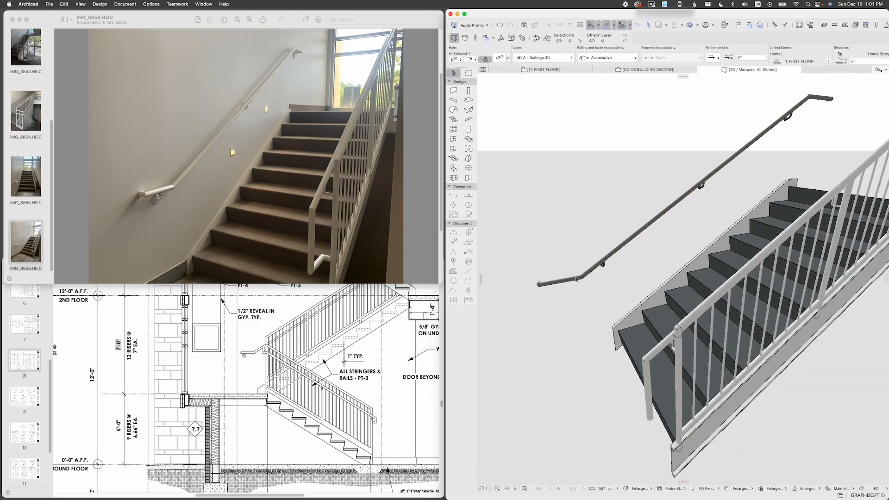
left_click(148, 191)
left_click_drag(138, 180, 163, 201)
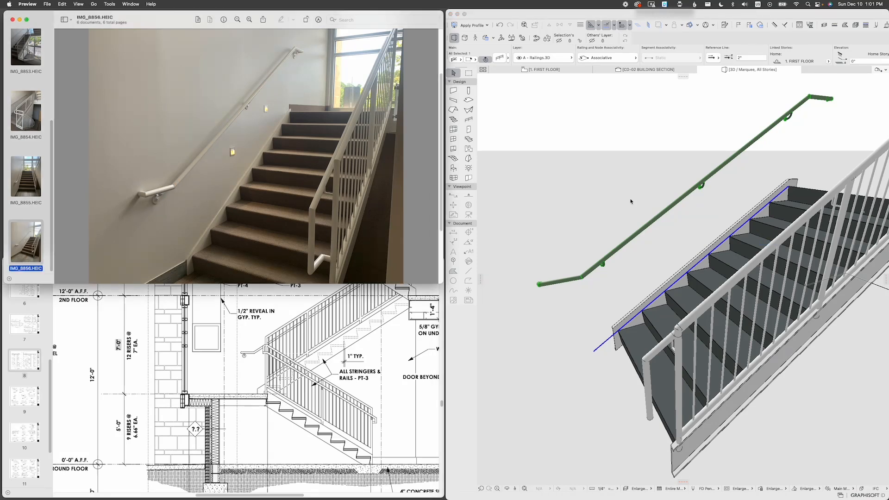
Step: Deselect the handrail and show all elements in the 3D view
left_click(621, 220)
scroll(619, 232, "down", 5)
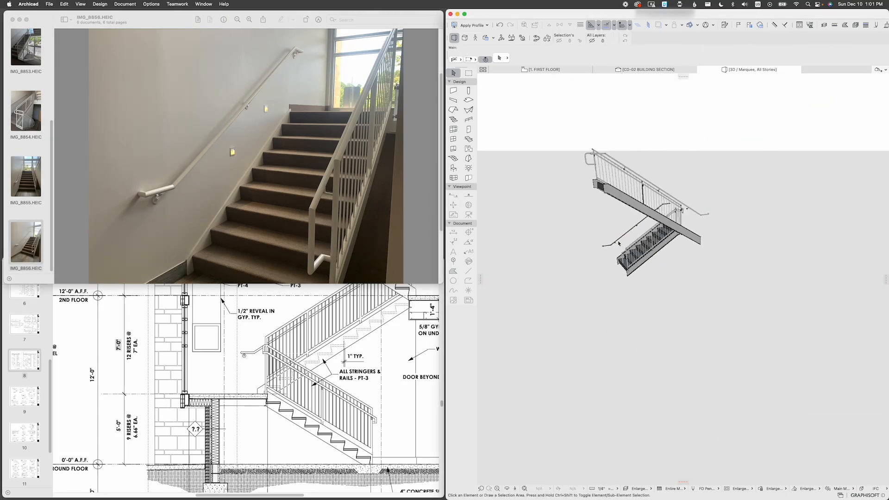
middle_click_drag(619, 231, 628, 250, "shift")
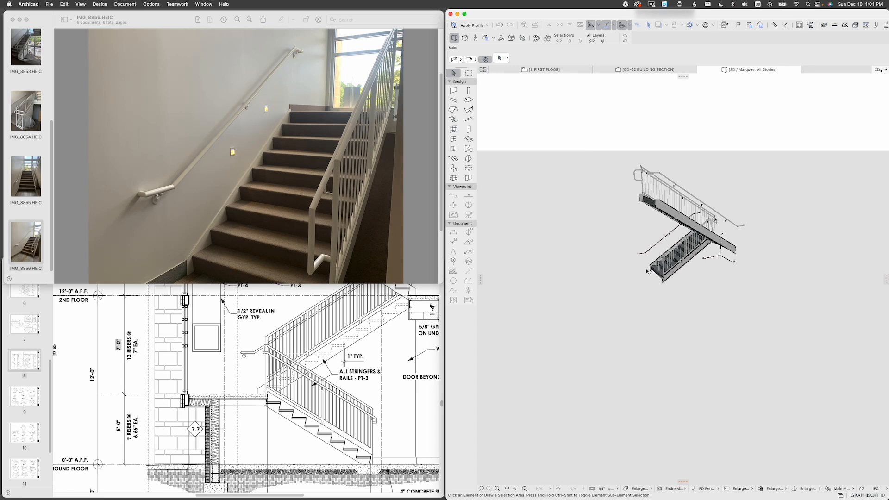
right_click(597, 161)
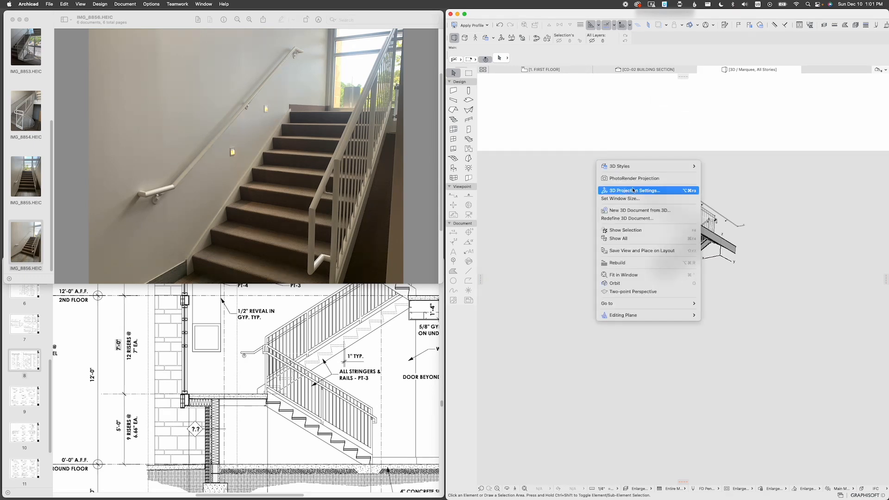
left_click(629, 239)
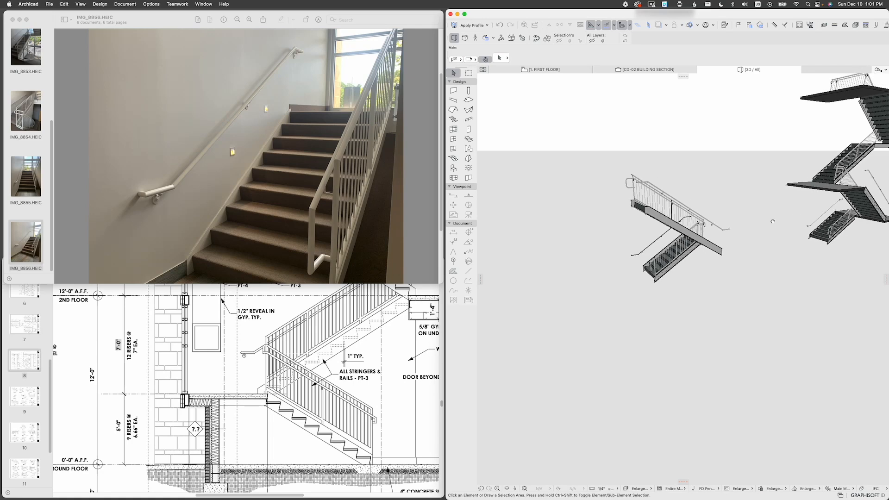
Step: Inspect the handrail settings of the lower horizontal segment on the full stair's wall handrail in edit mode
scroll(772, 221, "up", 10)
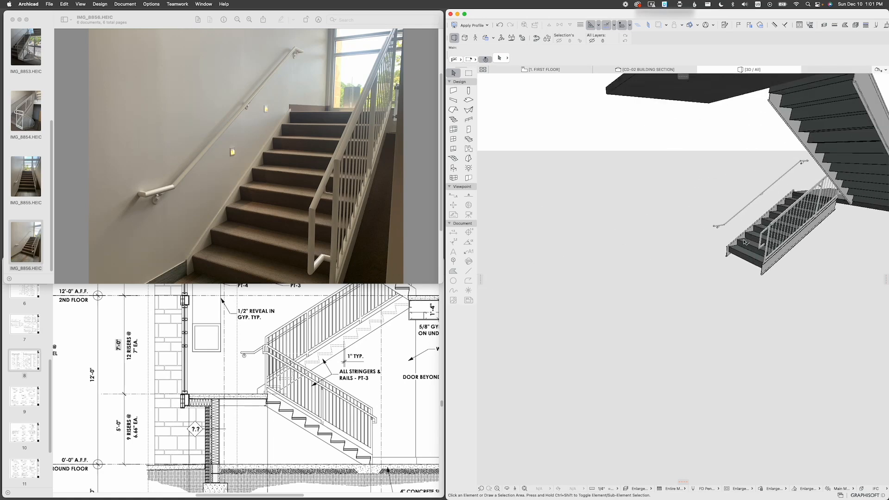
scroll(744, 241, "up", 5)
left_click(691, 198)
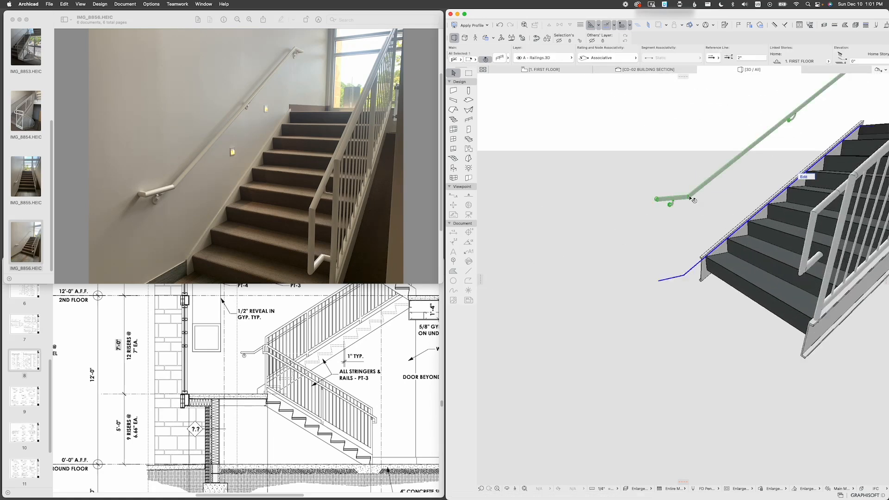
left_click(804, 176)
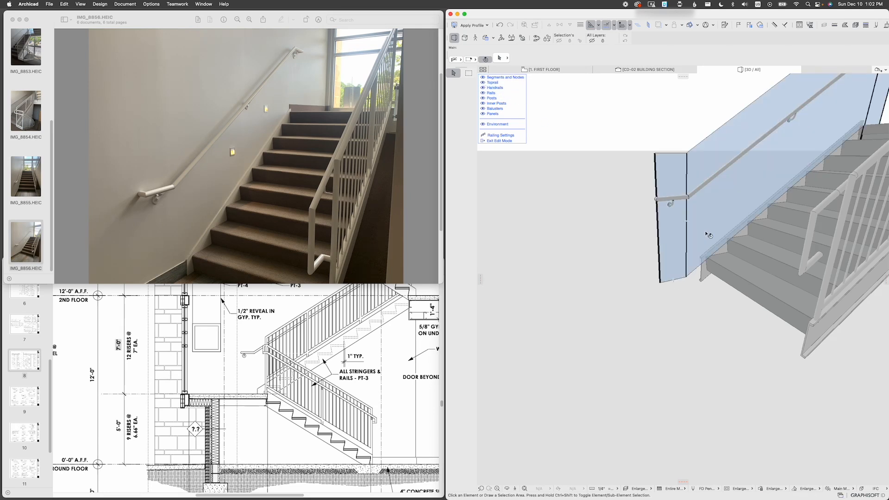
left_click(672, 199)
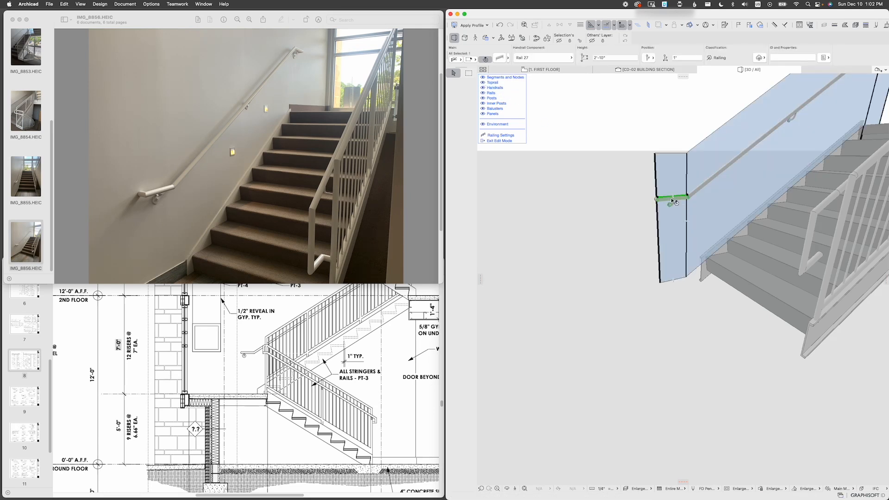
left_click(499, 57)
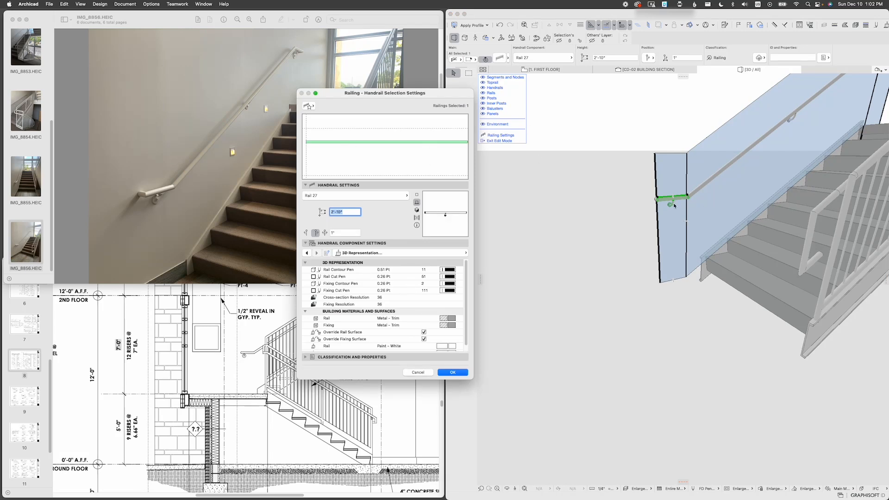
key("Escape")
Step: Inspect the handrail end settings at the lower end of that wall handrail, and leave edit mode
scroll(662, 201, "up", 3)
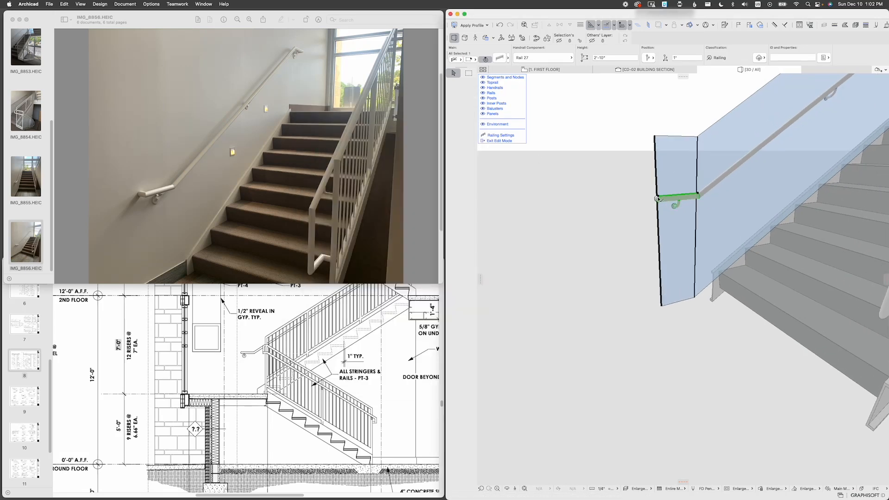
left_click(658, 199)
left_click(500, 57)
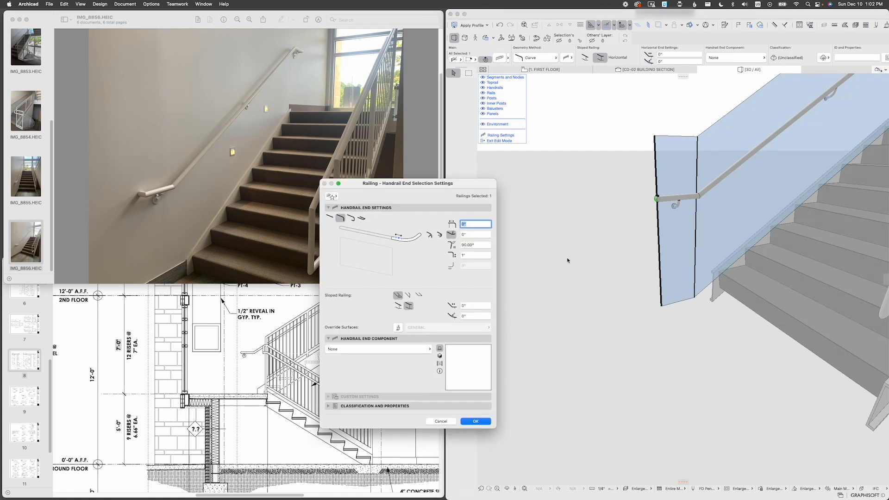
key("Escape")
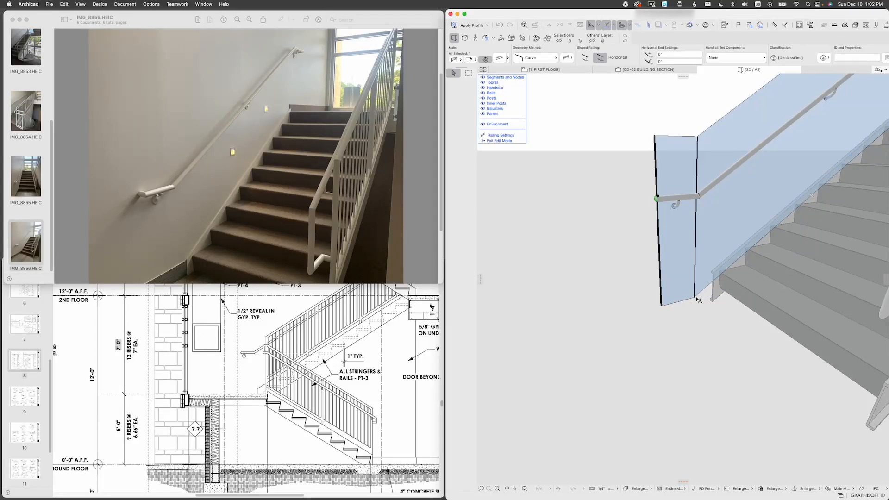
left_click(666, 306)
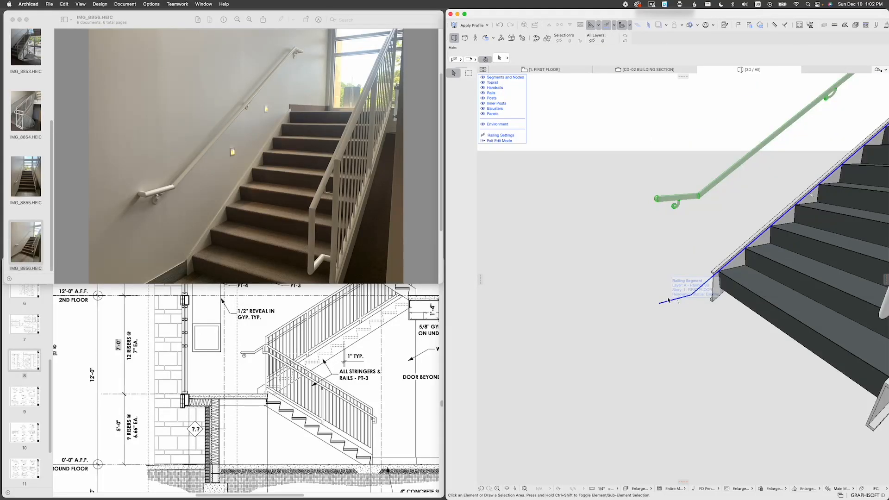
key("Escape")
Step: Return to the CD-02 building section and select the wall handrail
scroll(668, 300, "down", 5)
middle_click_drag(668, 301, 575, 331, "shift")
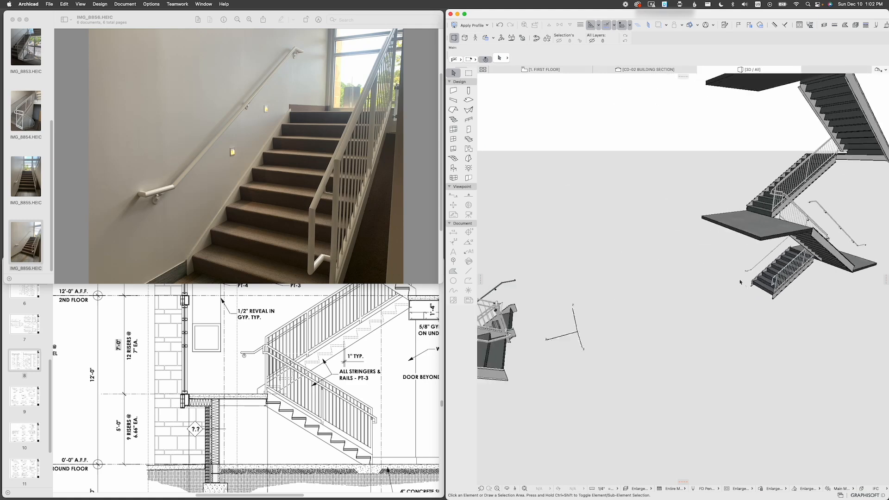
scroll(788, 258, "up", 4)
middle_click_drag(788, 259, 741, 232, "shift")
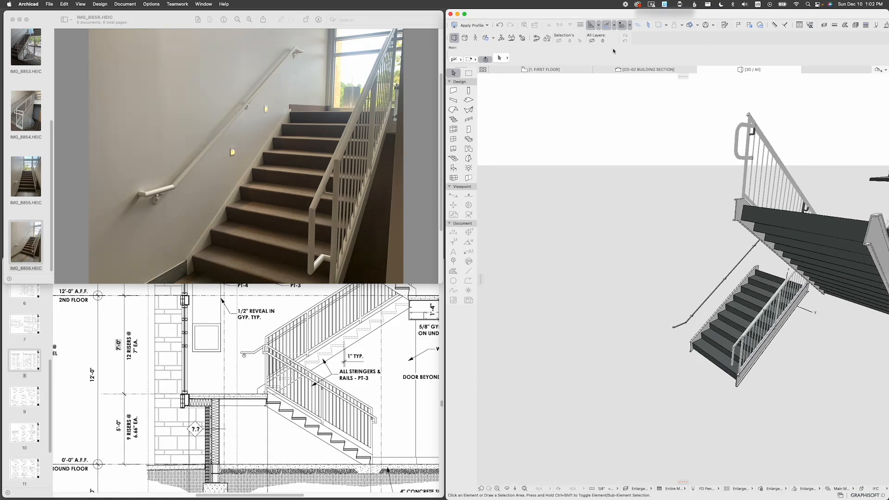
left_click(636, 69)
key("Escape")
scroll(635, 285, "down", 1)
middle_click_drag(635, 284, 620, 276)
left_click(576, 241)
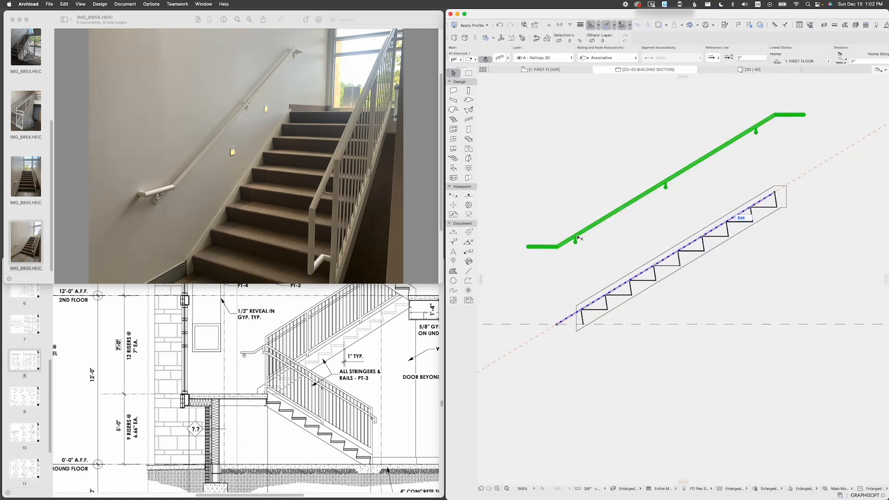
Step: Check the handrail's lower extension in the drawing set's stair section and enlarged second floor plan
scroll(500, 317, "up", 5)
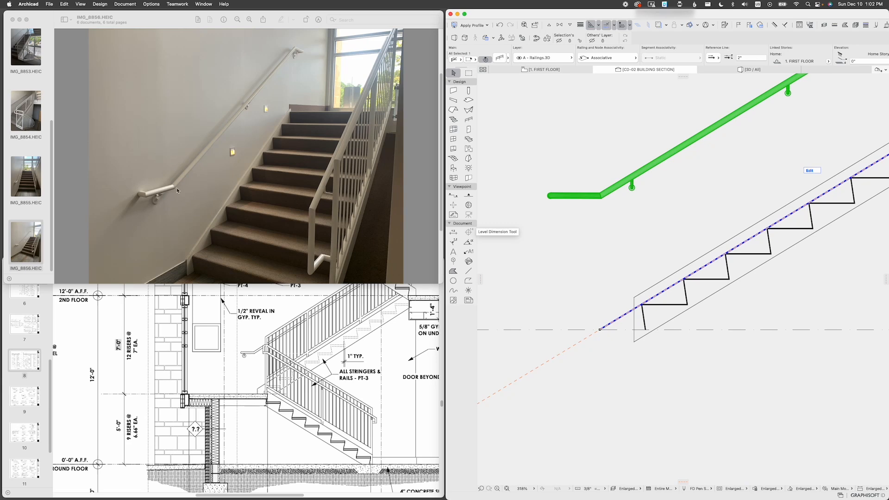
scroll(255, 344, "down", 4)
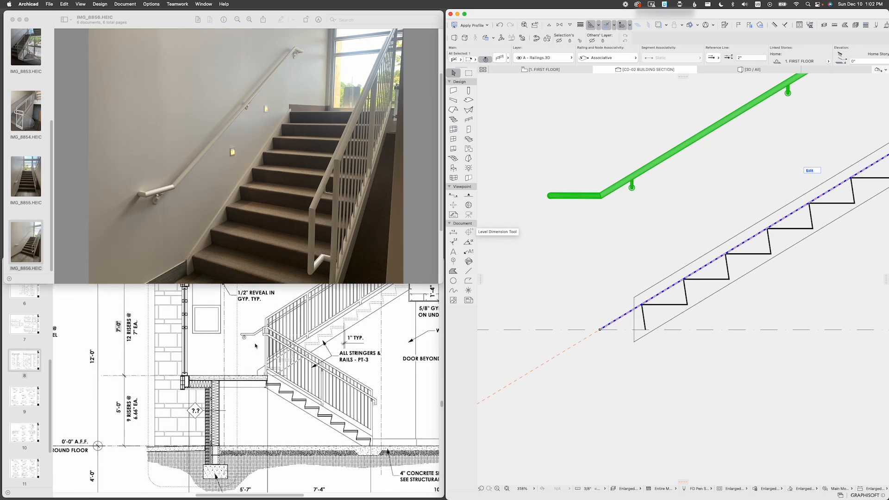
scroll(255, 345, "down", 15)
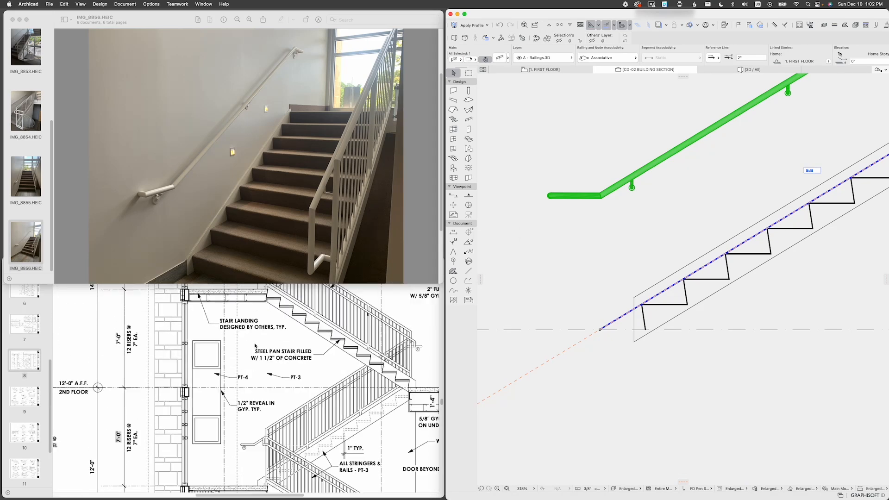
scroll(255, 345, "up", 5)
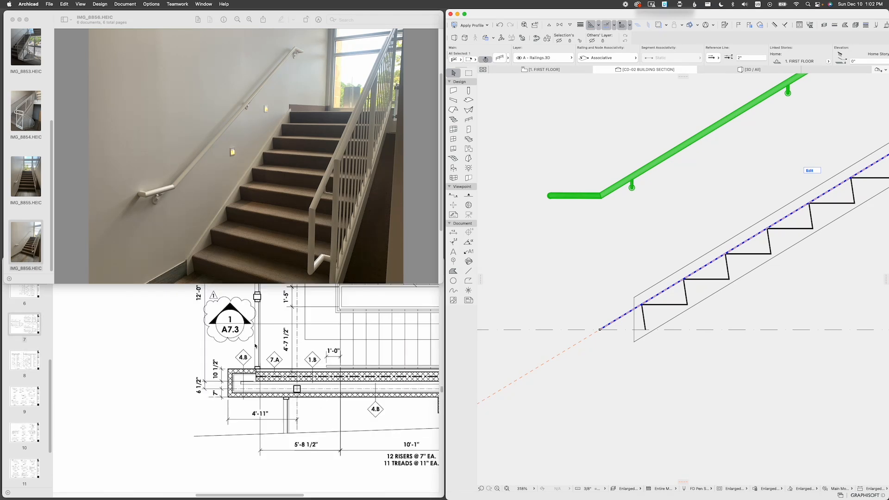
scroll(255, 345, "right", 5)
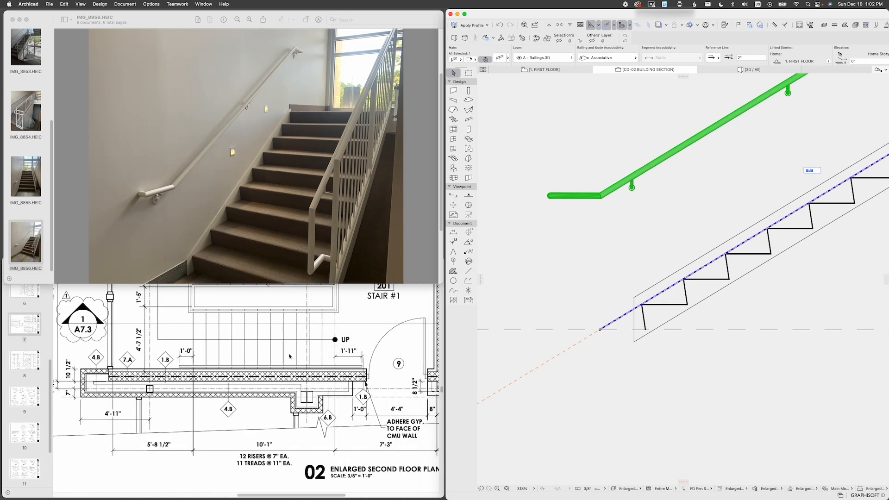
left_click(342, 351)
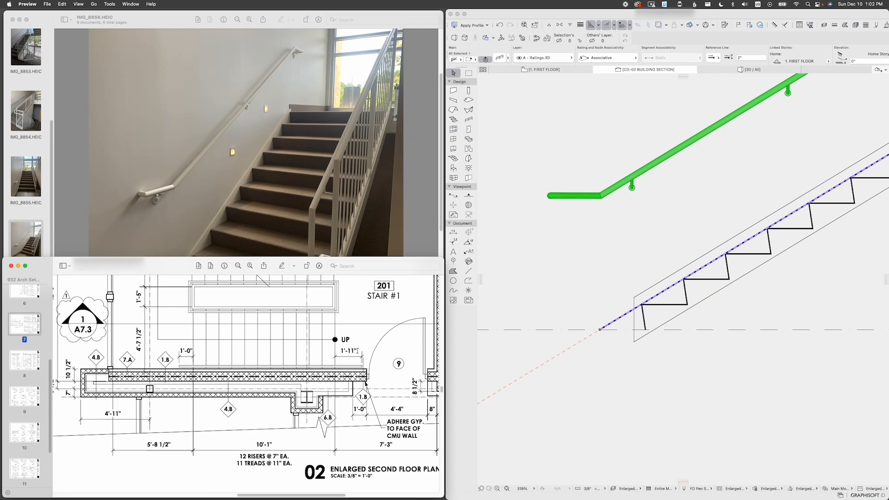
Step: Measure the horizontal distances from the first tread's nosing to the railing's lower node and on to the wall handrail's lower end
left_click(583, 242)
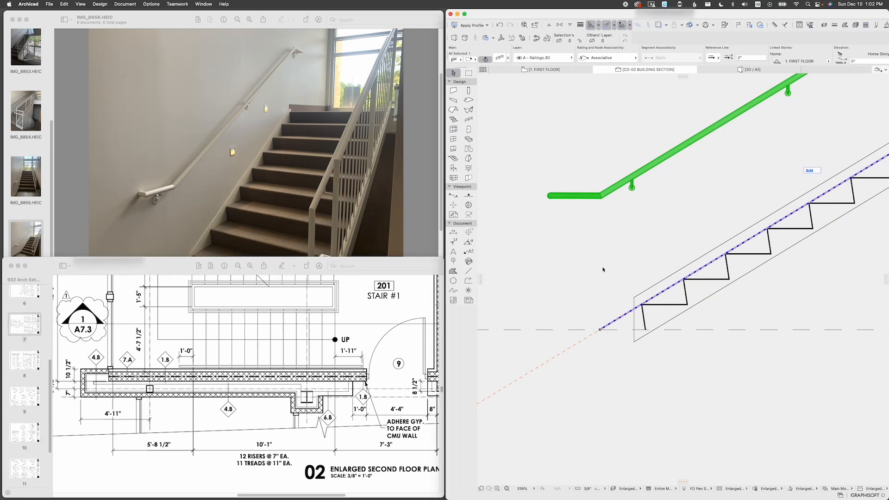
key("m")
left_click(641, 304)
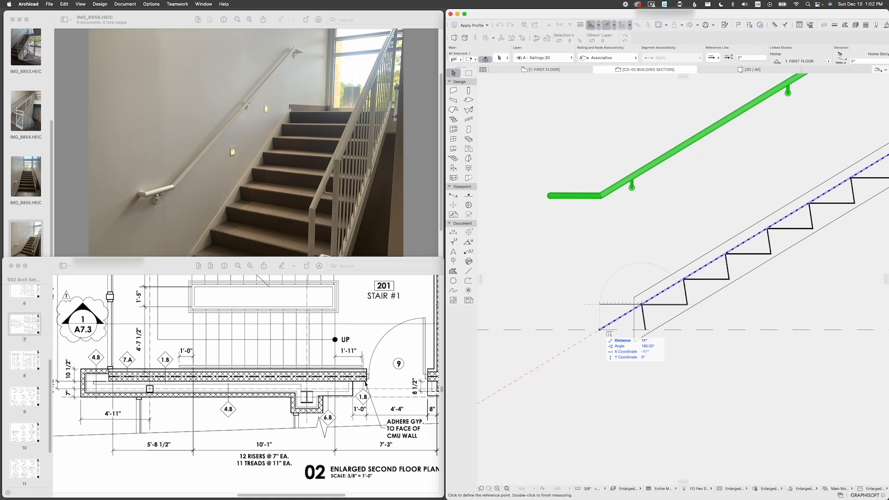
left_click(599, 329)
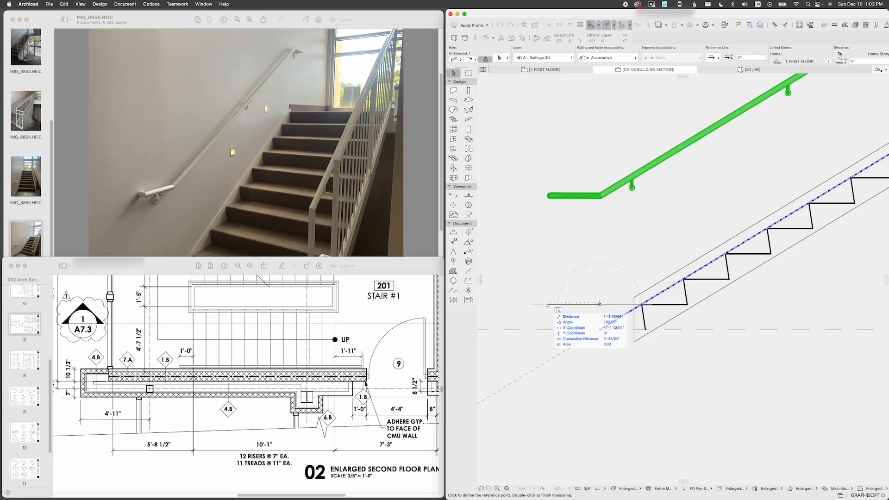
key("Escape")
key("Escape")
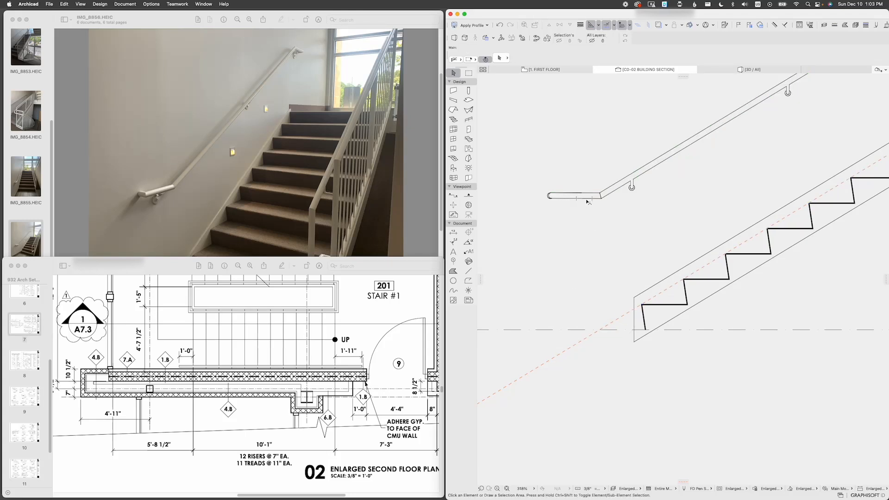
Step: Continue the wall handrail's railing from its lower node with a 12" horizontal segment along the floor line, away from the stair
left_click(588, 200)
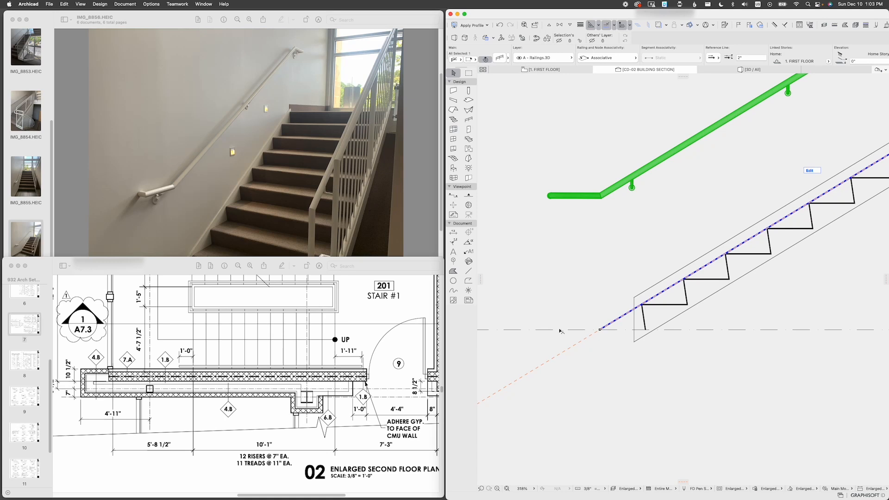
left_click(600, 330)
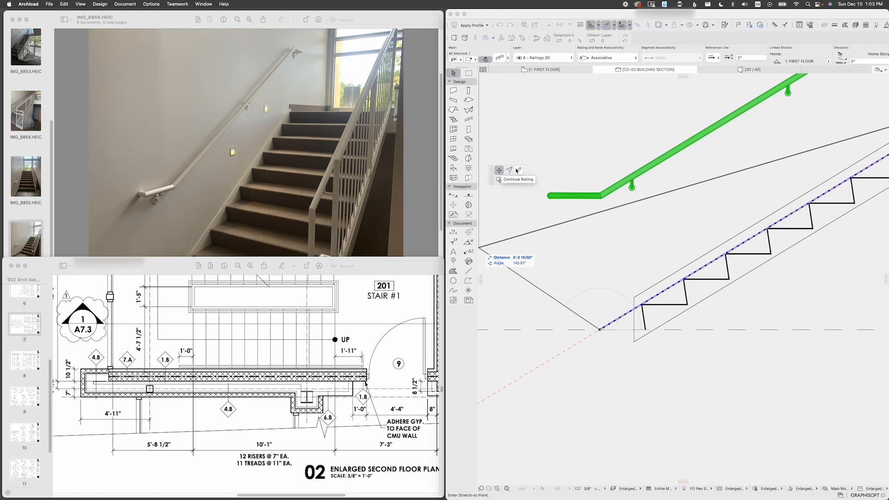
left_click(518, 171)
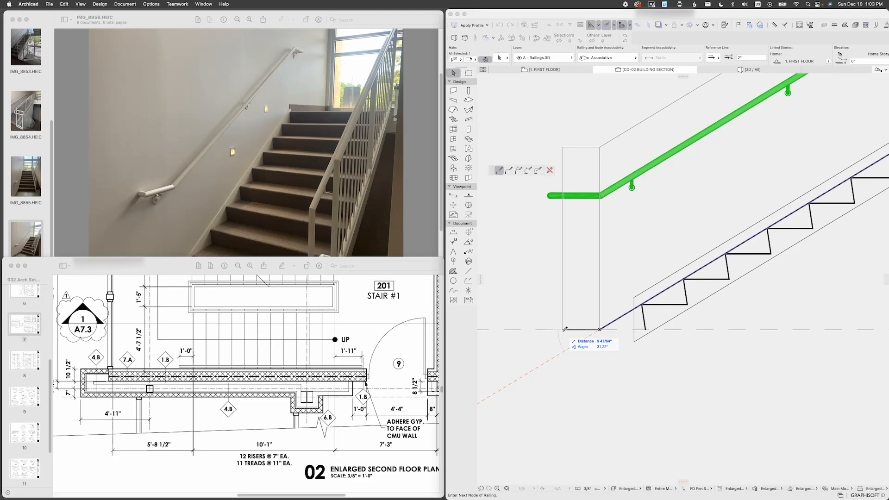
key("Tab")
type("12")
key("Return")
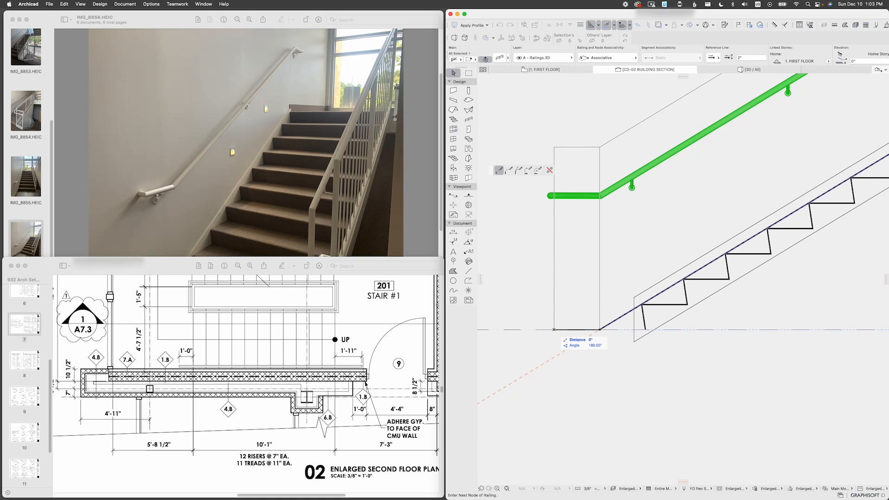
double_click(554, 329)
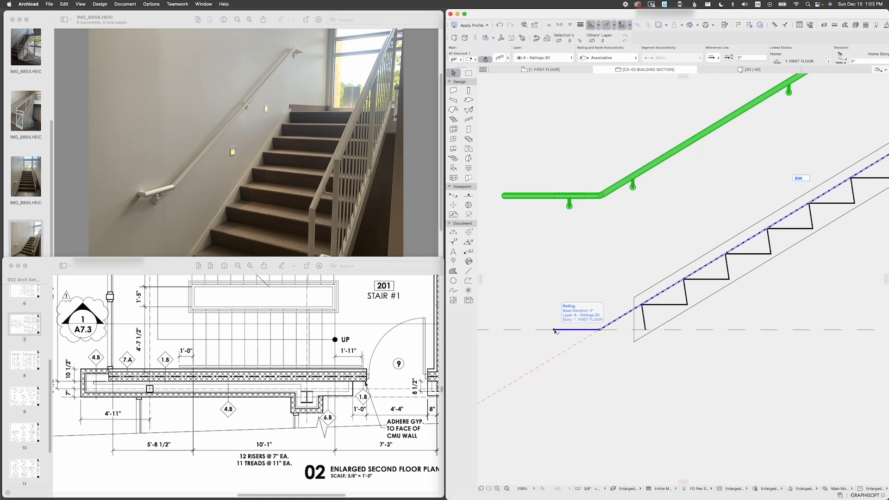
scroll(683, 278, "up", 3)
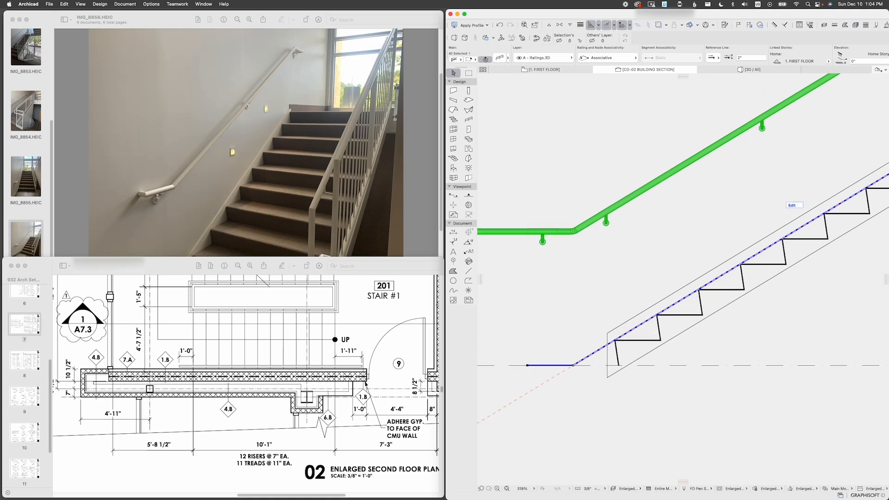
scroll(629, 262, "down", 3)
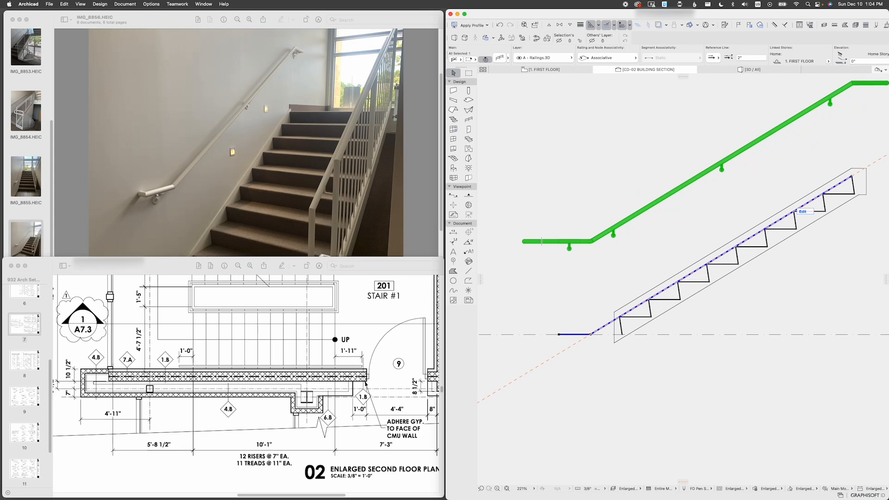
key("Escape")
Step: In the 3D view, edit the wall handrail's railing and set the first extension of its lower handrail end to 0
key("F3")
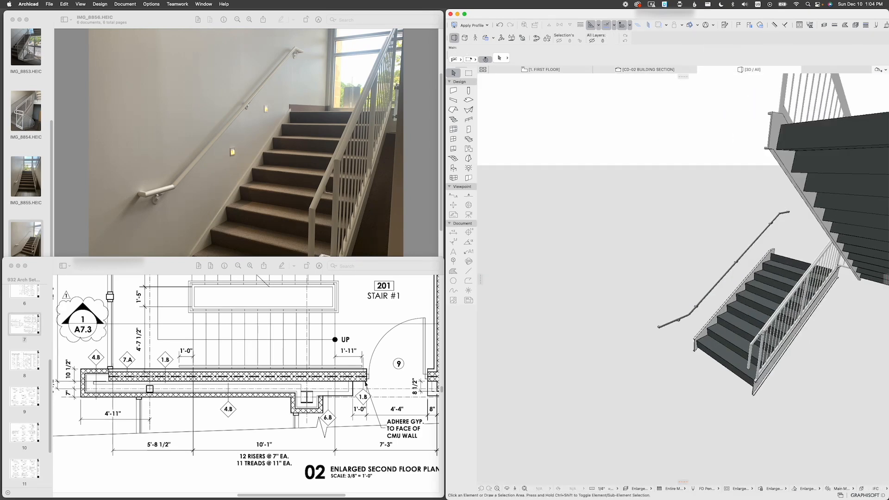
scroll(674, 356, "up", 10)
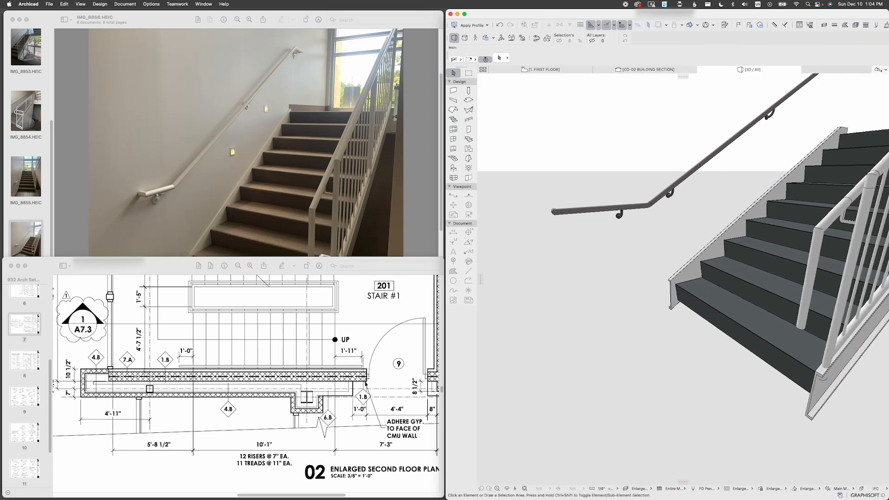
scroll(674, 357, "up", 5)
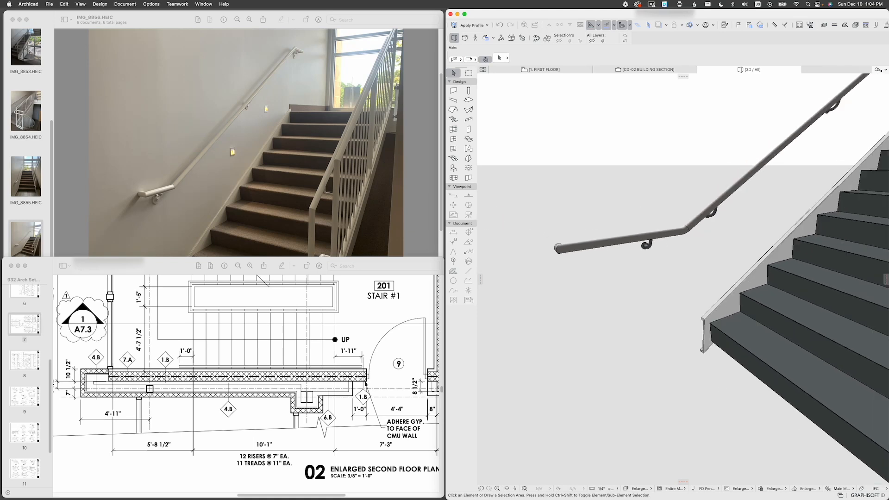
left_click(793, 218)
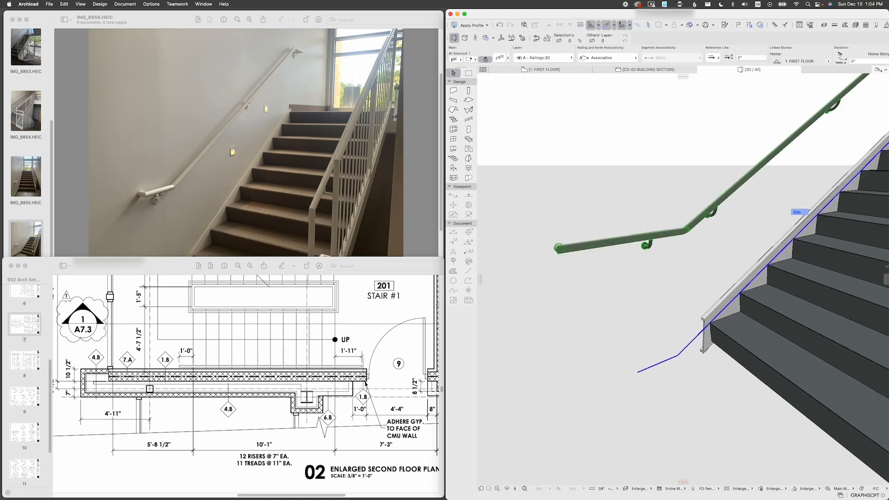
left_click(798, 212)
left_click(559, 246)
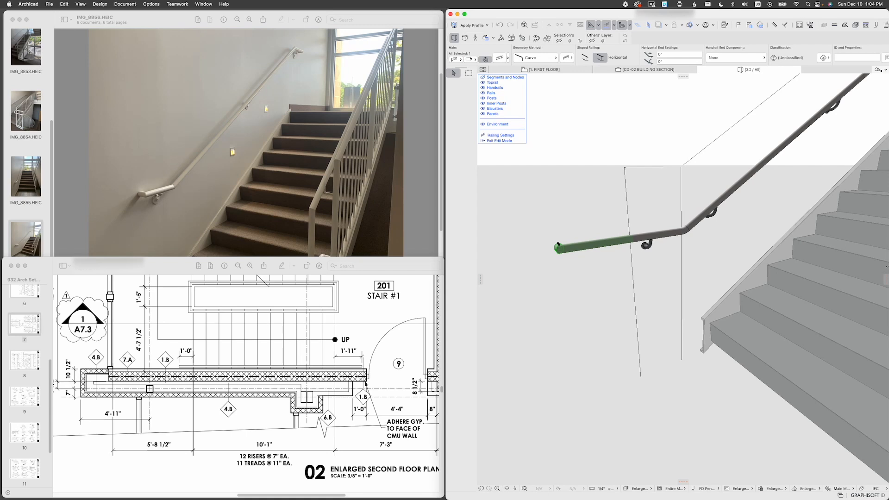
key("super+t")
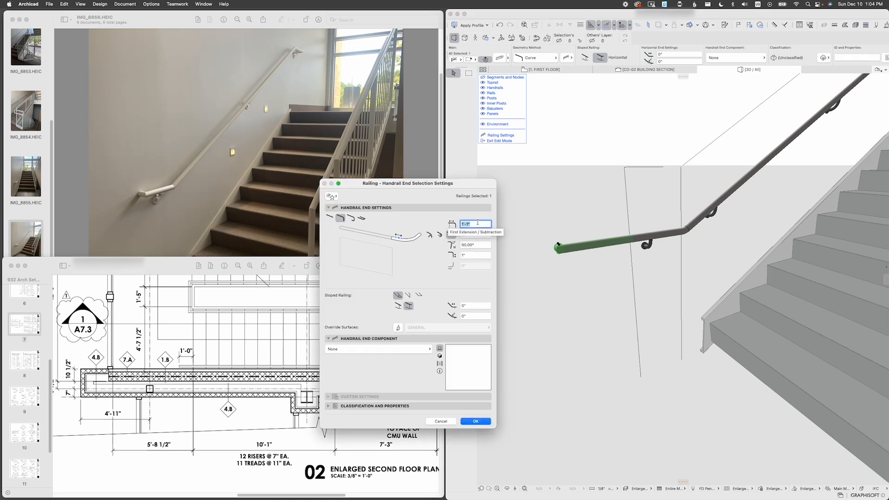
type("0")
key("Return")
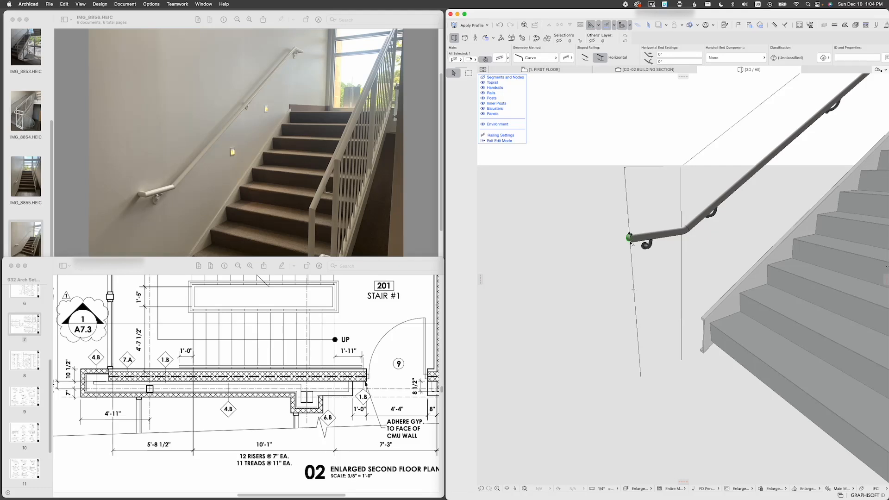
Step: Set the radius and the sloped railing radius of the handrail connection at the lower bend to 0
scroll(665, 245, "up", 2)
left_click(665, 230)
scroll(665, 230, "up", 4)
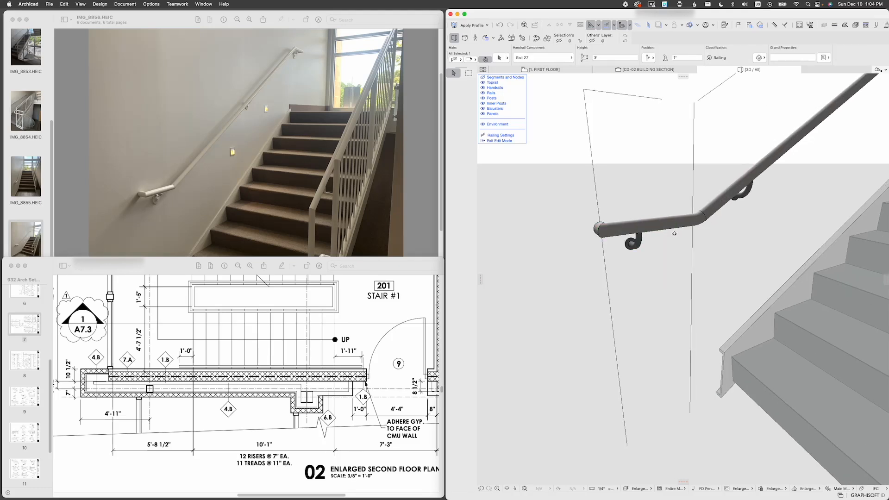
left_click(627, 238)
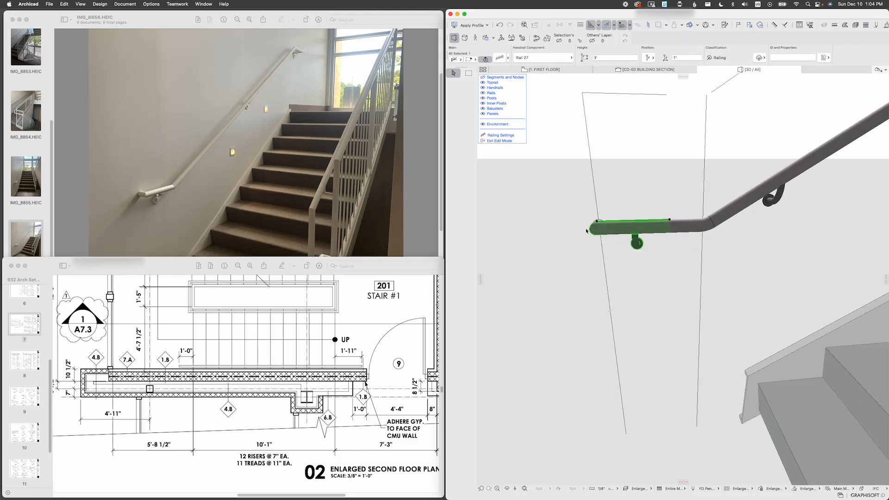
left_click(689, 230)
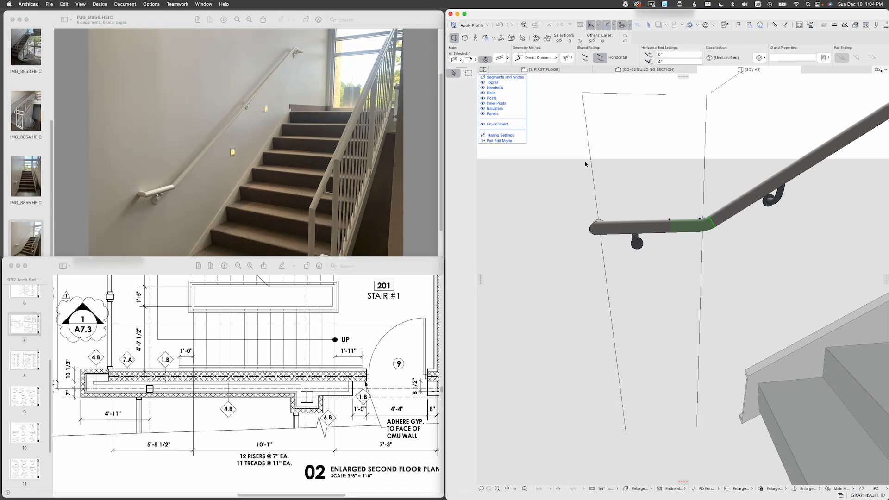
key("super+t")
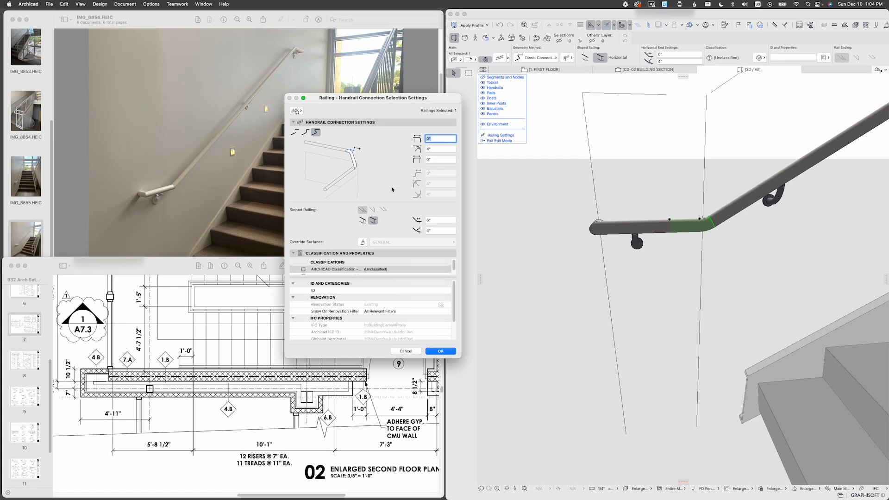
left_click(443, 230)
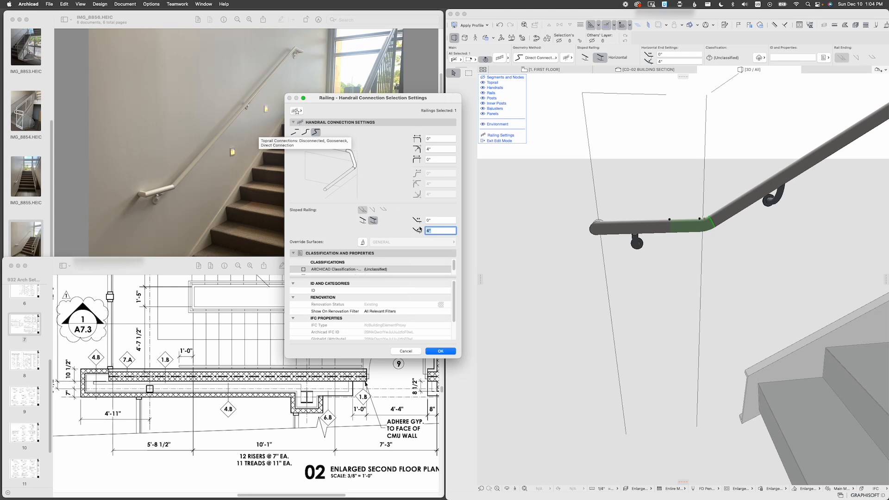
type("0")
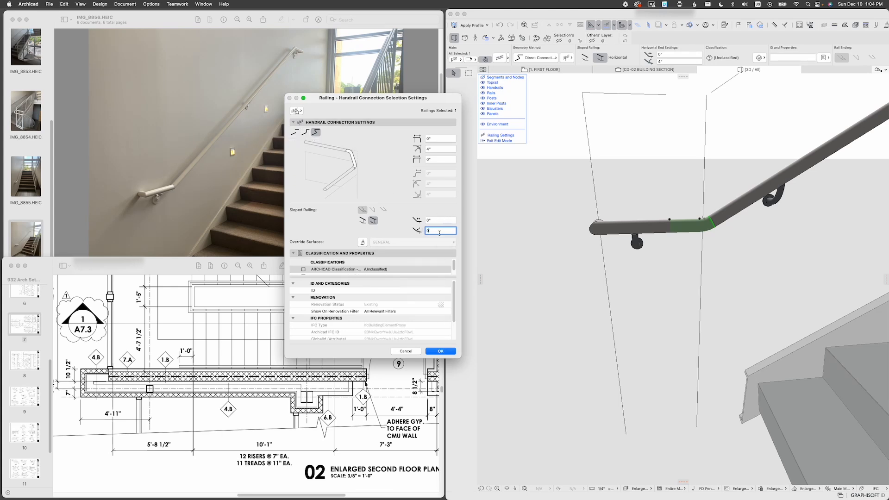
left_click(436, 149)
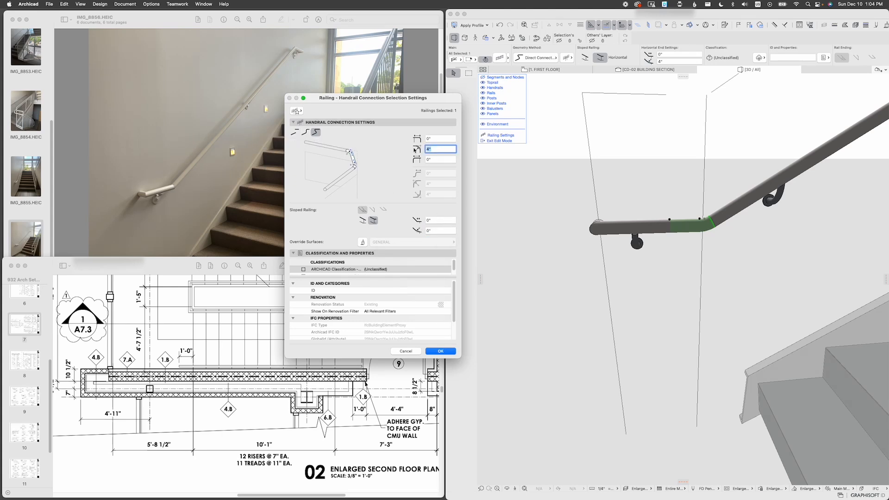
type("0")
key("Return")
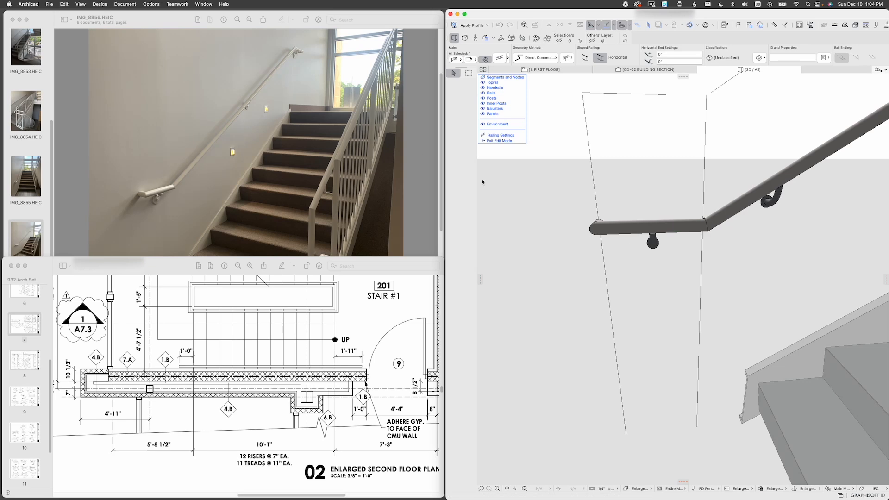
Step: Inspect the wall handrail's lower and sloped segments and bracket spacing against the site photo, then leave edit mode and view the surrounding stairs
left_click(673, 231)
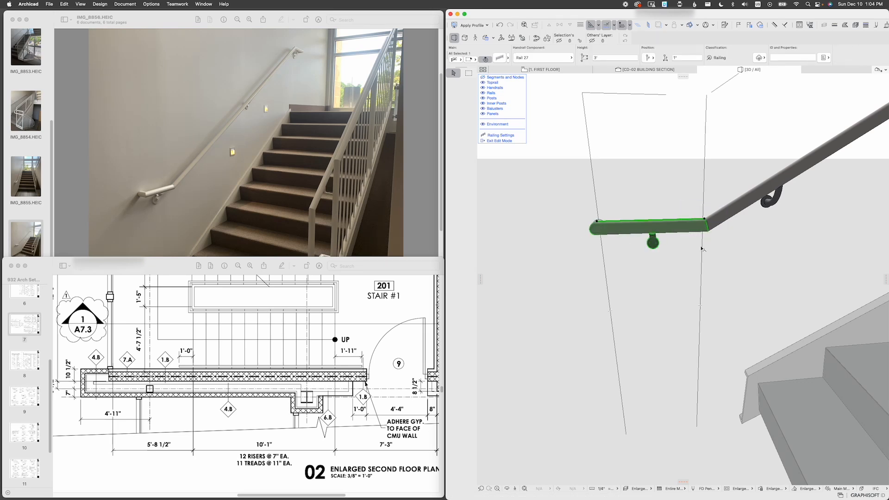
middle_click_drag(701, 249, 665, 242)
left_click(674, 231)
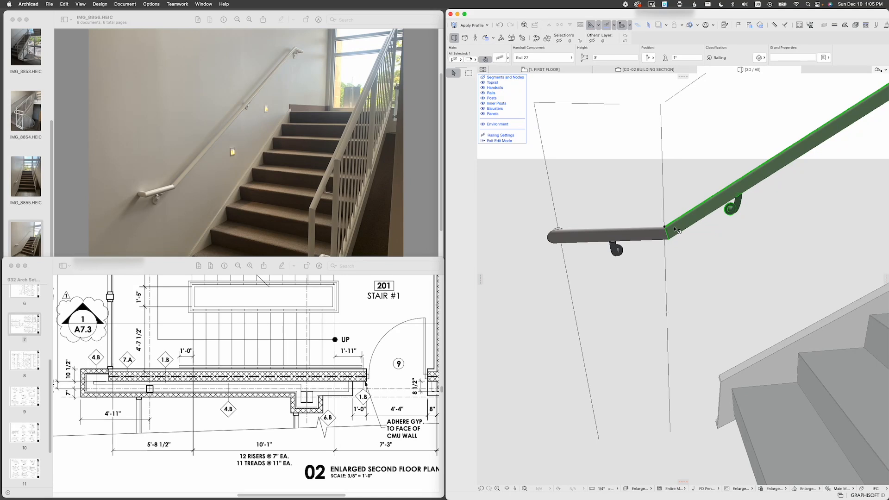
scroll(587, 279, "down", 10)
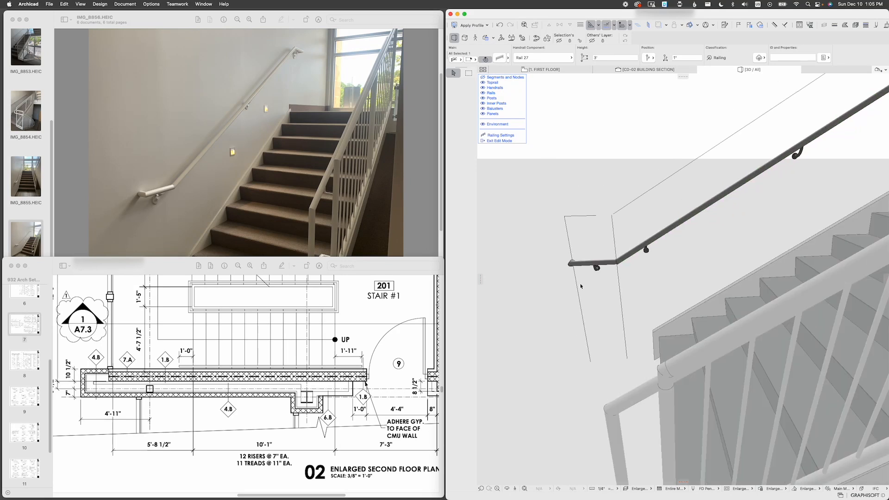
middle_click_drag(587, 280, 657, 253, "shift")
mouse_move(755, 203)
middle_mouse_down()
mouse_move(686, 262)
mouse_move(679, 254)
mouse_move(570, 319)
middle_mouse_up()
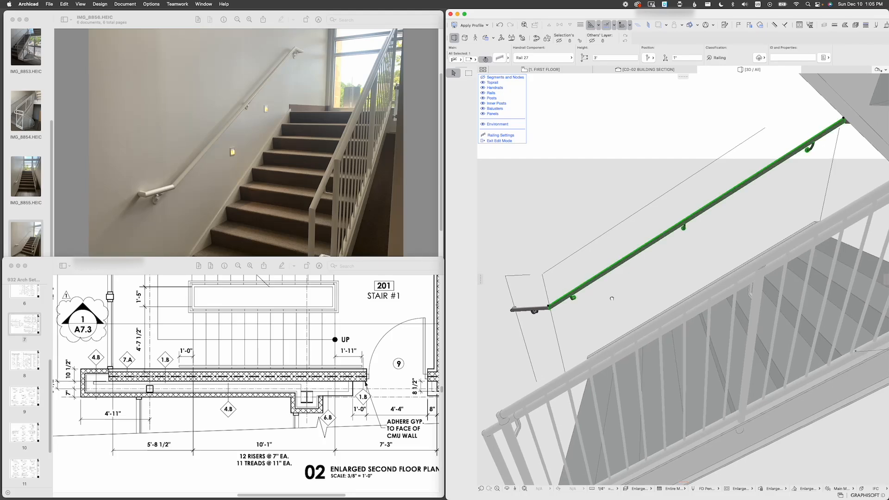
middle_click_drag(610, 298, 676, 278)
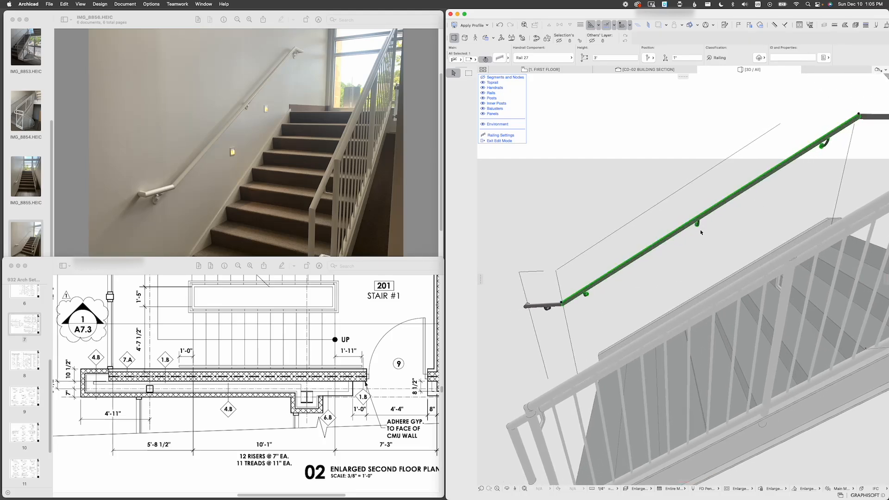
left_click(234, 93)
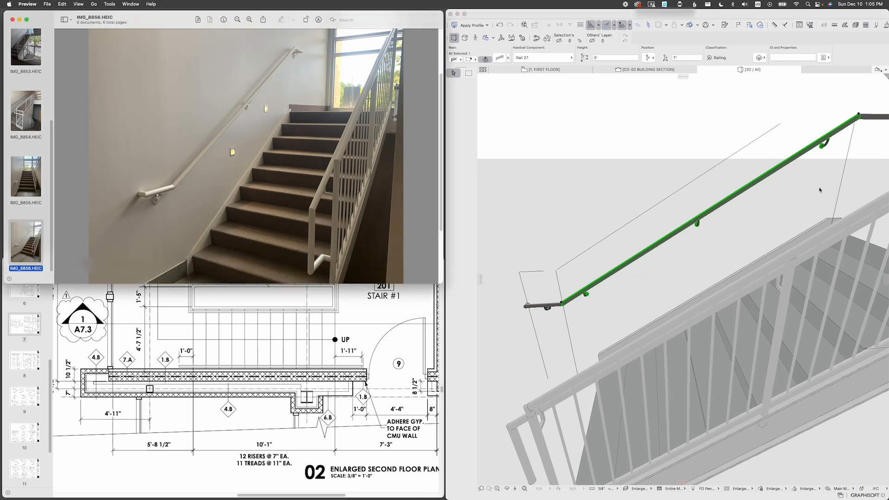
left_click(670, 258)
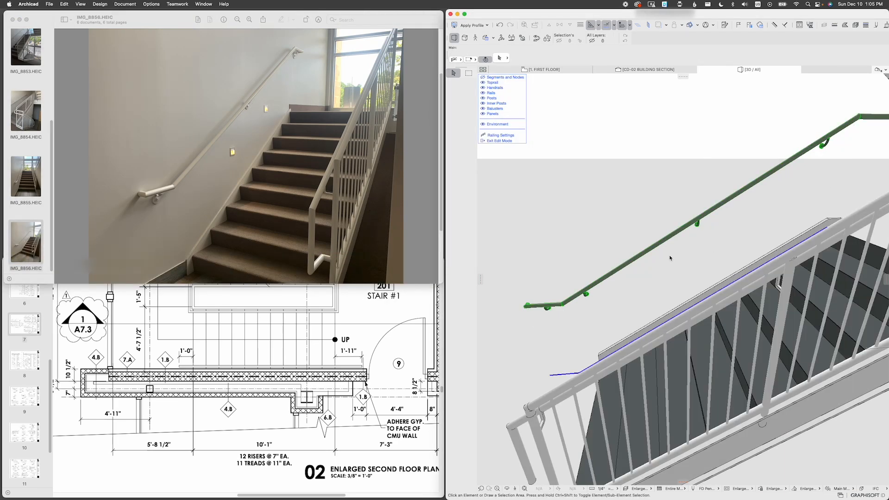
key("Escape")
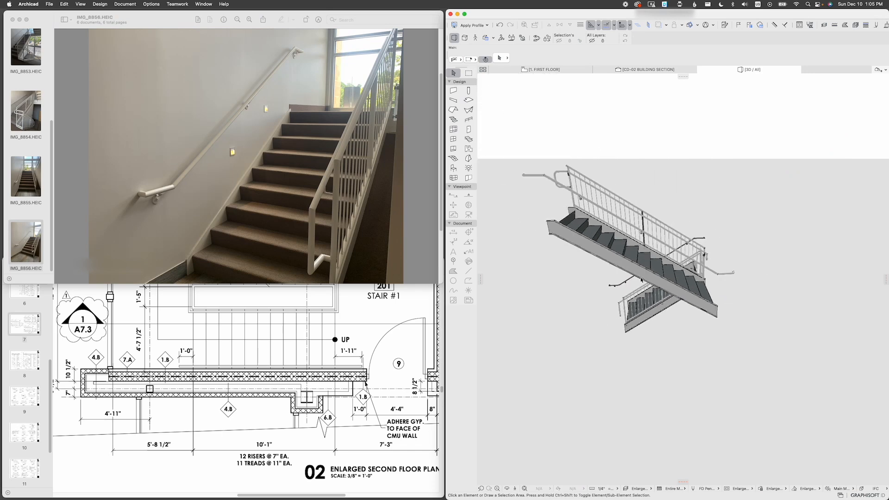
left_click_drag(729, 253, 641, 254)
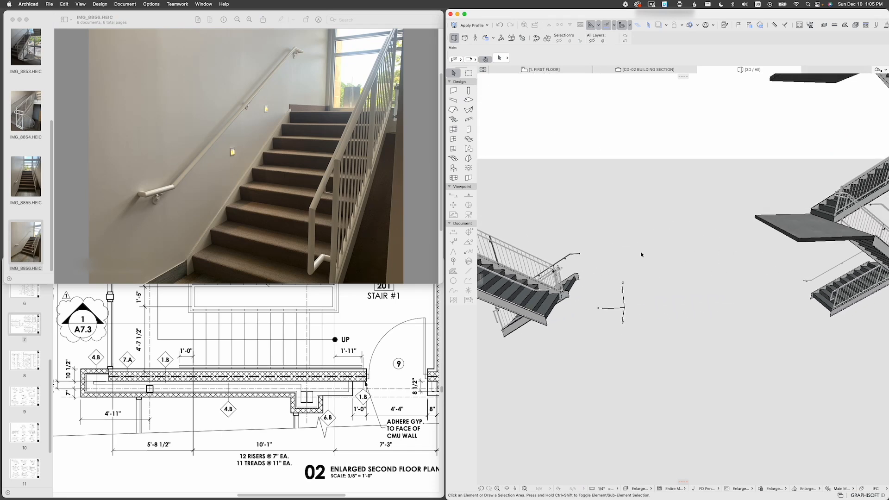
Step: Select the wall handrail in the 3D view and examine its upper end at the landing
left_click(574, 255)
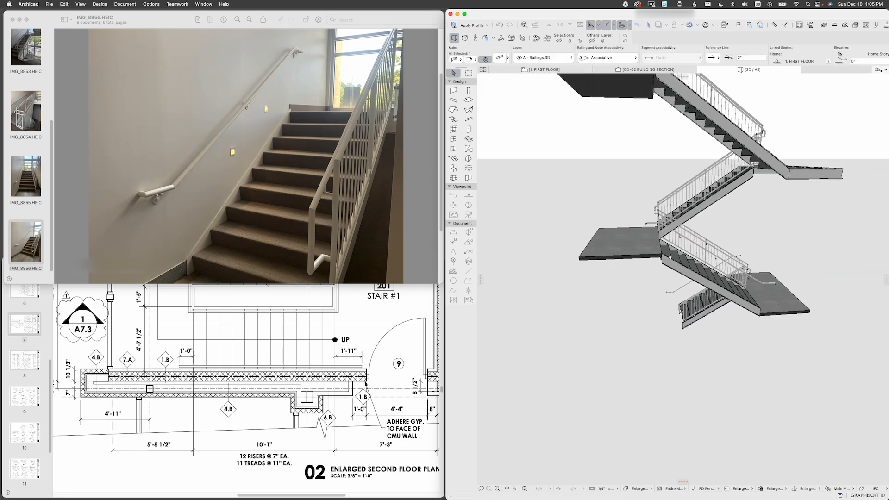
scroll(669, 258, "up", 5)
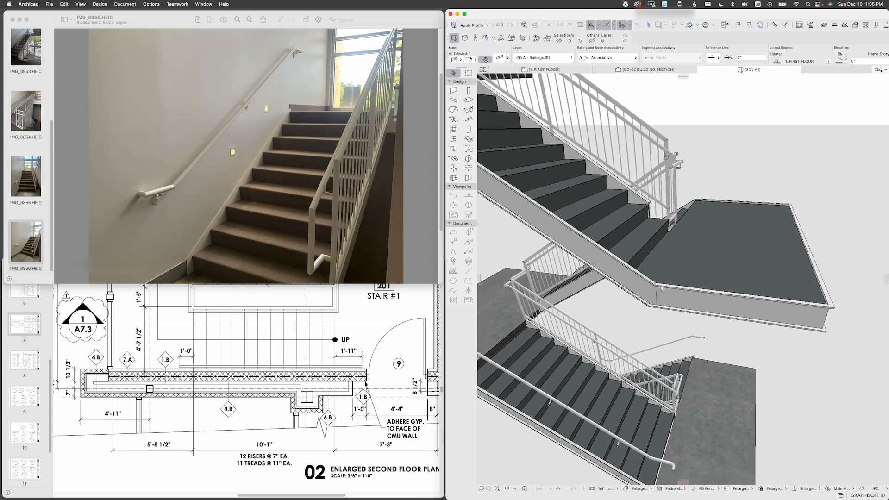
scroll(699, 362, "up", 5)
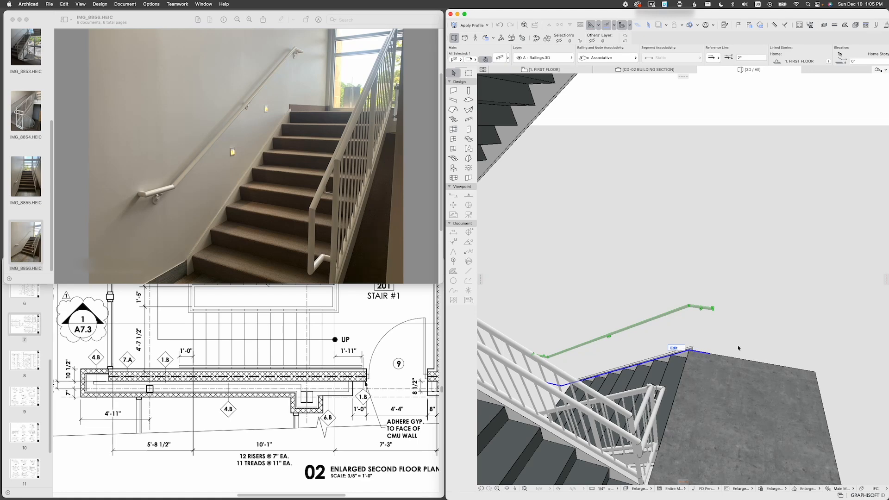
scroll(766, 339, "down", 10)
middle_click_drag(767, 339, 736, 305, "shift")
Step: In the building section, continue the wall handrail's railing from its upper node with a 12" horizontal segment, away from the stair
left_click(647, 70)
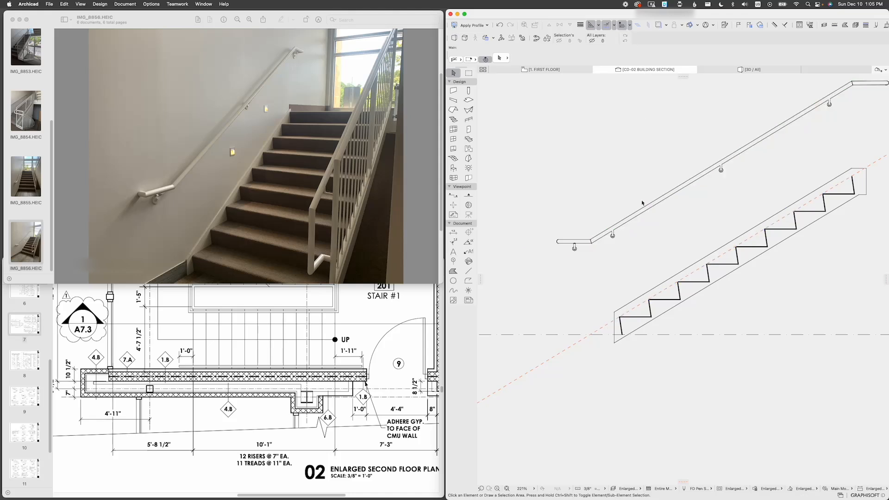
scroll(718, 213, "down", 3)
scroll(708, 213, "left", 3)
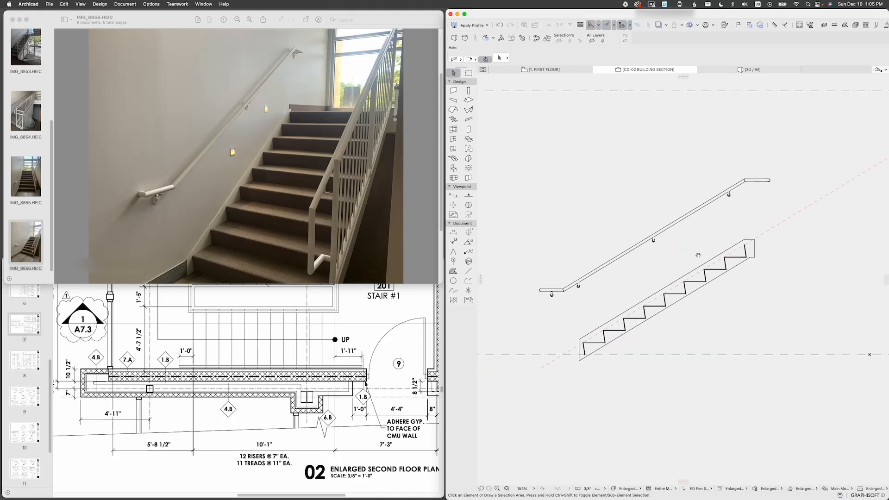
left_click(699, 210)
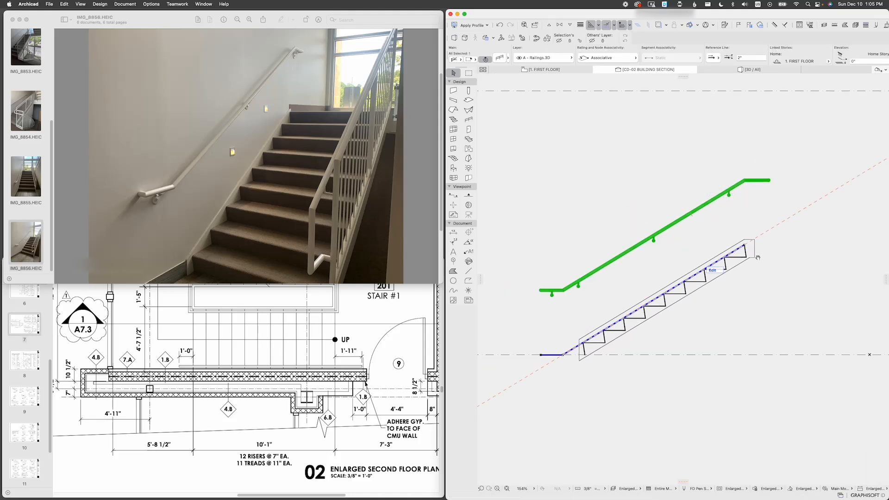
scroll(697, 251, "right", 3)
scroll(695, 250, "up", 3)
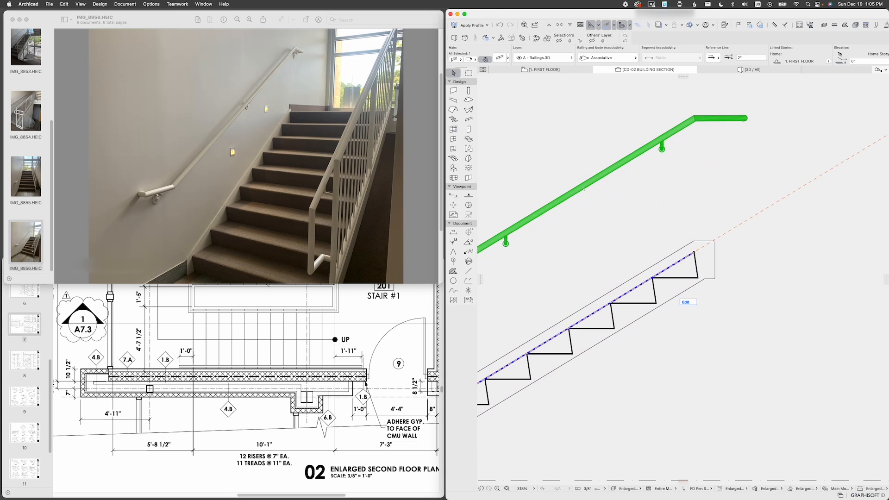
left_click(694, 252)
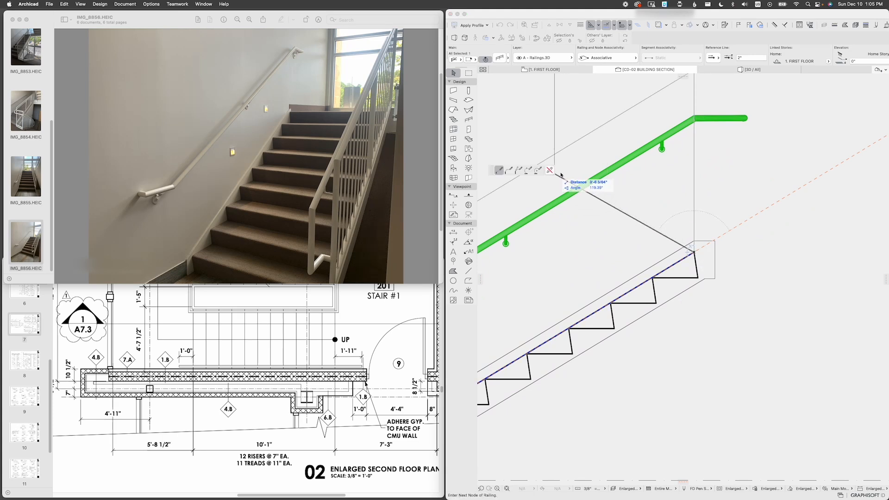
scroll(748, 261, "right", 3)
scroll(747, 261, "up", 3)
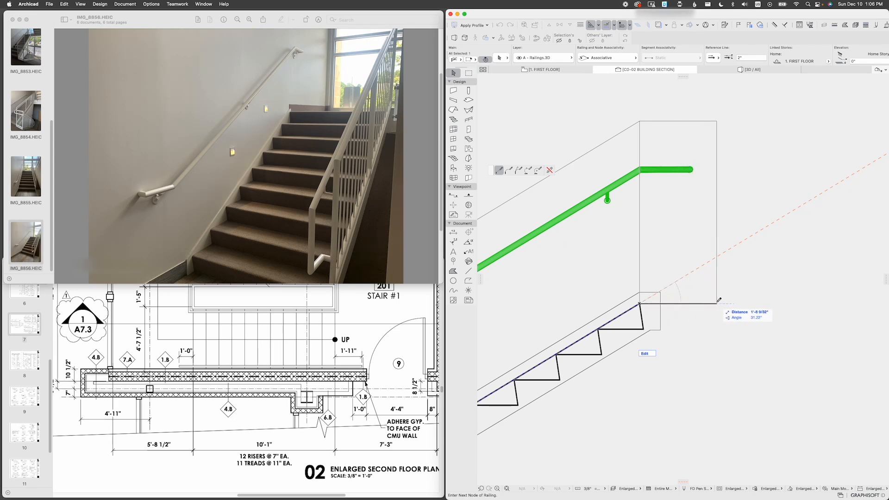
key("Tab")
type("12")
key("Return")
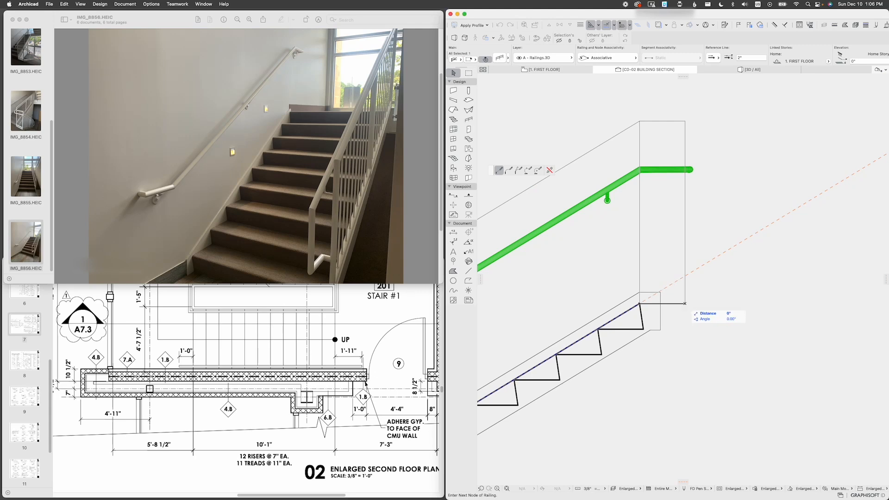
left_click(685, 305)
scroll(683, 278, "right", 3)
scroll(683, 277, "up", 3)
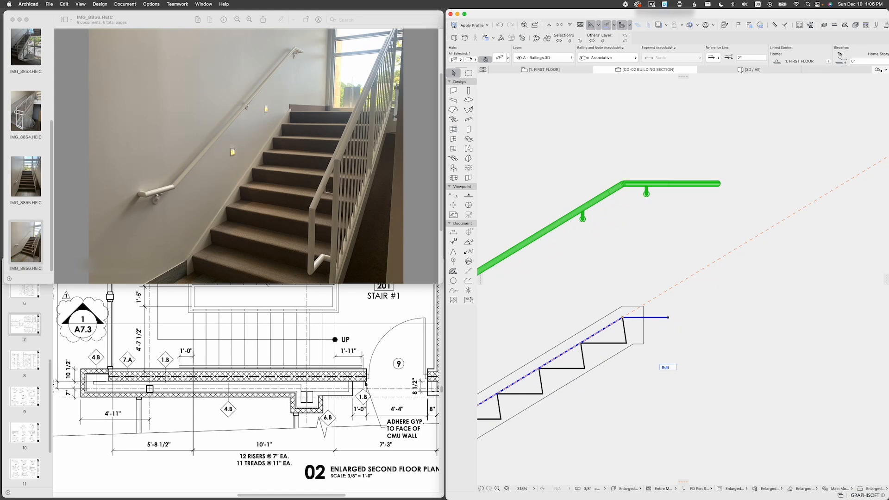
Step: In the 3D view, set the upper handrail end's first extension to 0 and its last extension, after the 90° turn, to 4"
key("F3")
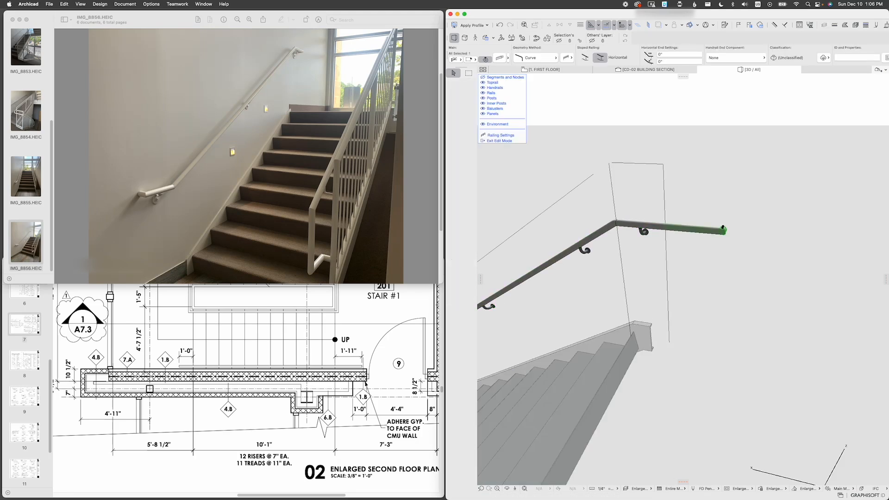
key("super+t")
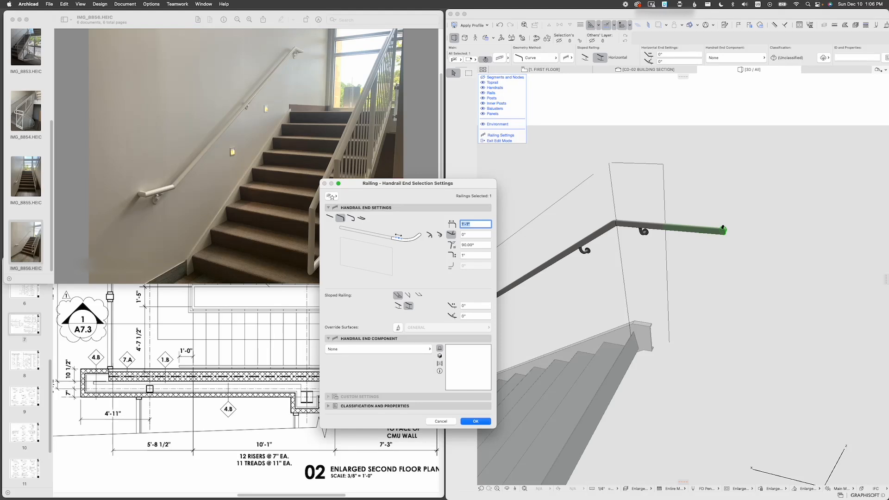
type("0")
left_click(470, 256)
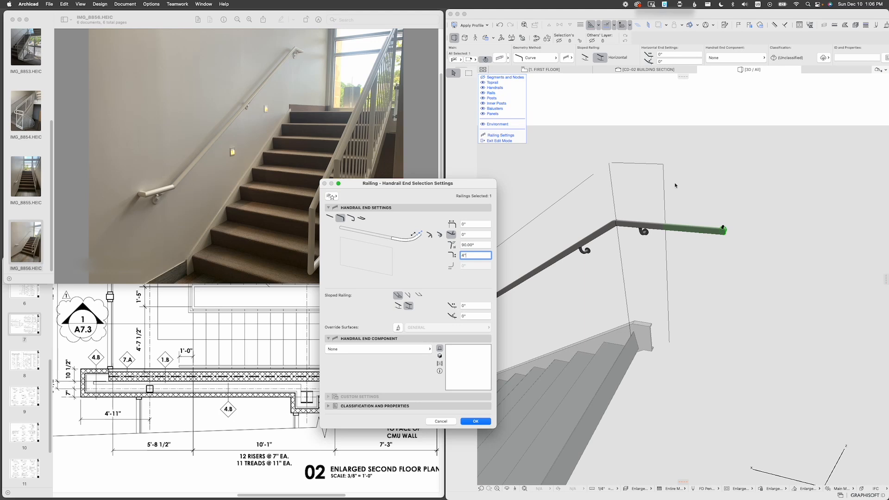
left_click(475, 421)
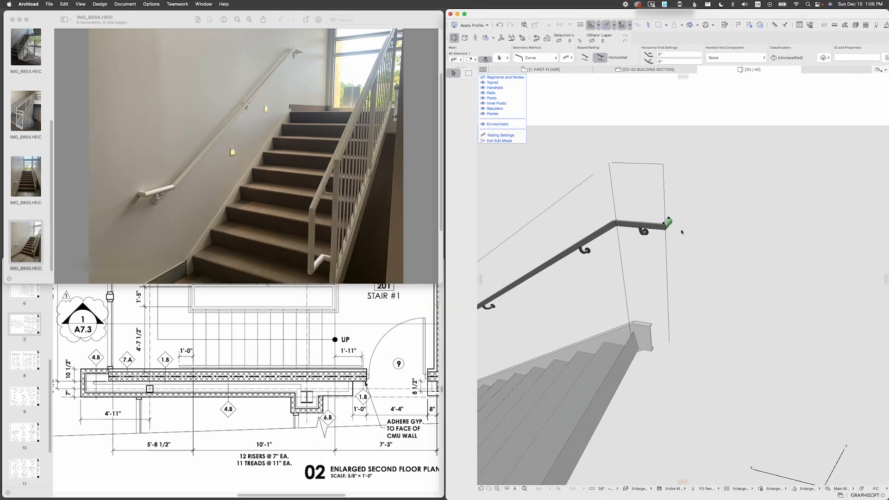
Step: Inspect the wall handrail's ends and bracket positions, comparing them with the middle and upper brackets in the site photo
middle_click_drag(629, 233, 724, 214, "shift")
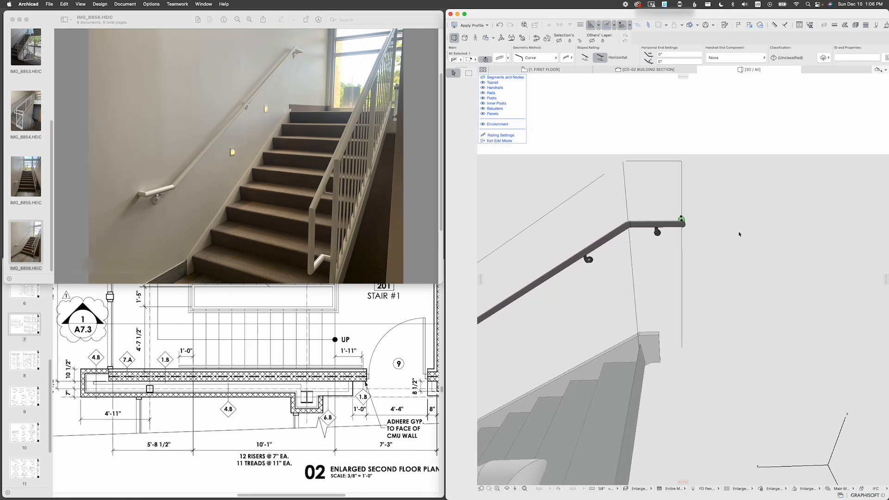
left_click(766, 244)
middle_click_drag(766, 244, 720, 233, "shift")
scroll(721, 233, "up", 5)
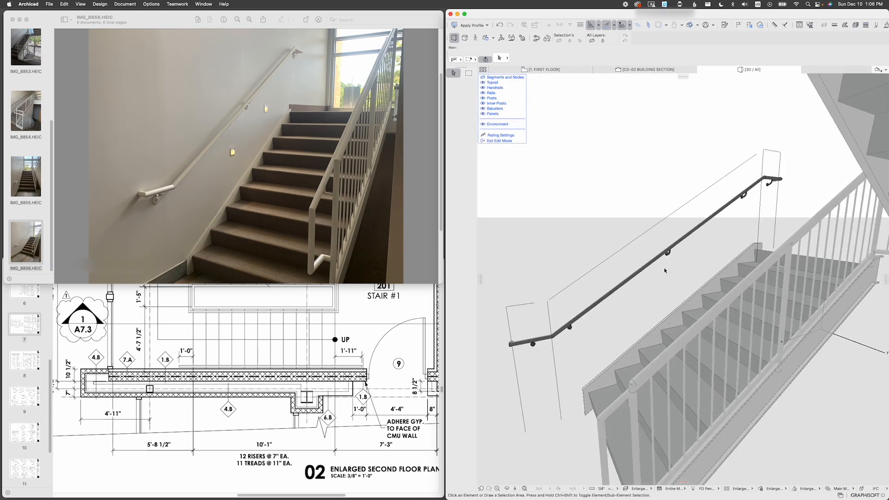
middle_click_drag(664, 270, 574, 323, "shift")
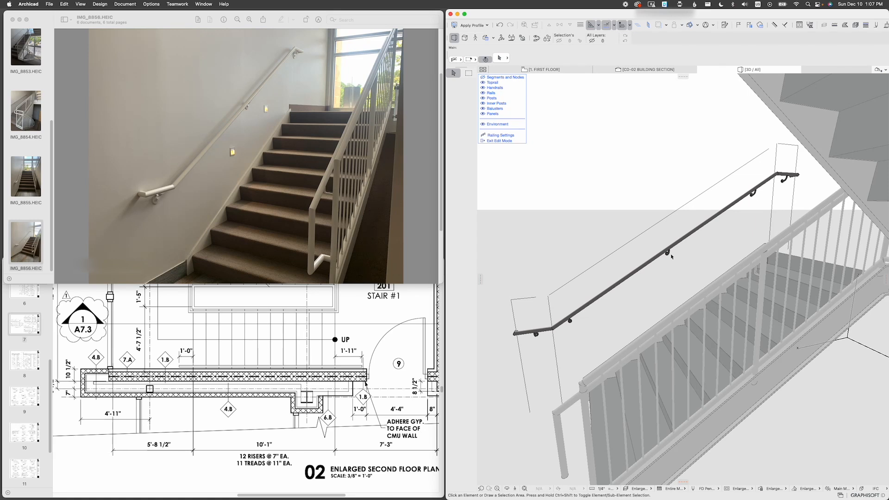
left_click(236, 98)
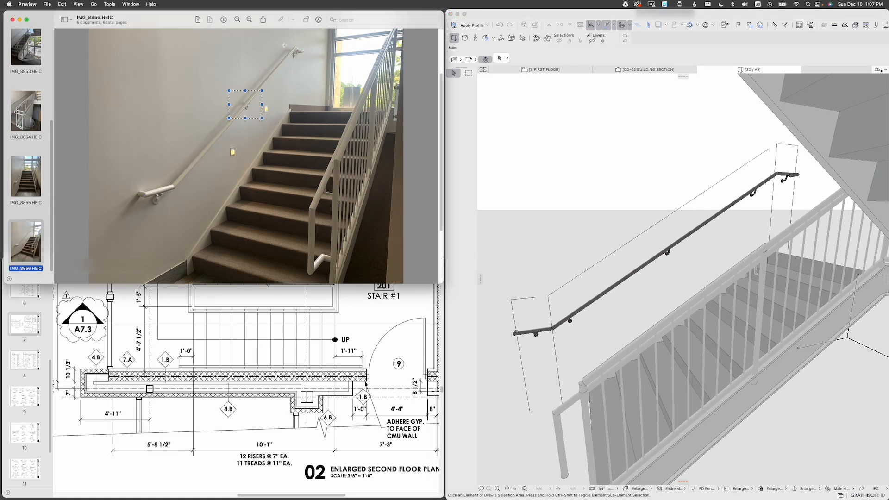
left_click_drag(283, 44, 306, 65)
left_click(663, 254)
left_click(663, 254)
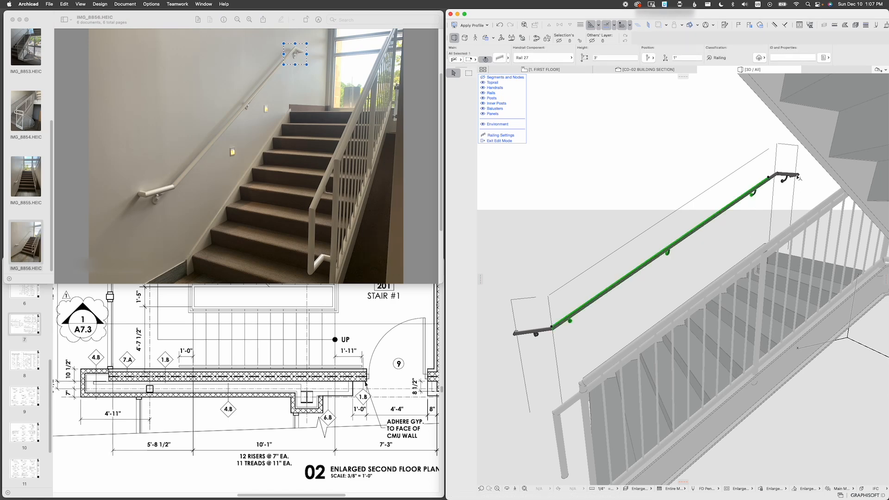
Step: Set the radius and the sloped railing radius of the handrail connection at the upper bend to 0
scroll(799, 176, "up", 6)
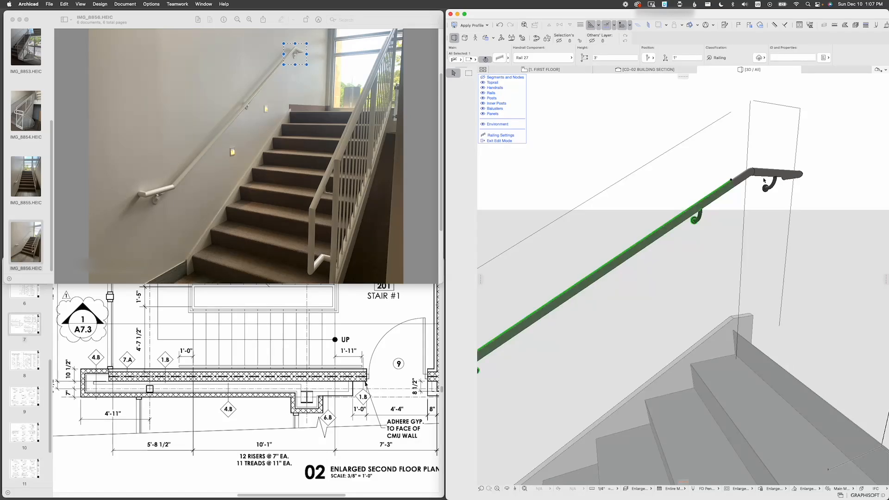
left_click(747, 177)
middle_click_drag(765, 172, 760, 194, "shift")
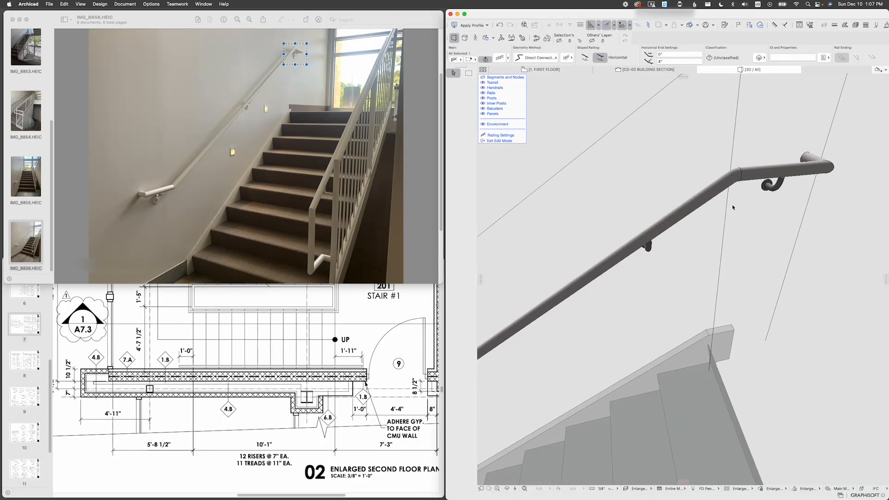
double_click(729, 168)
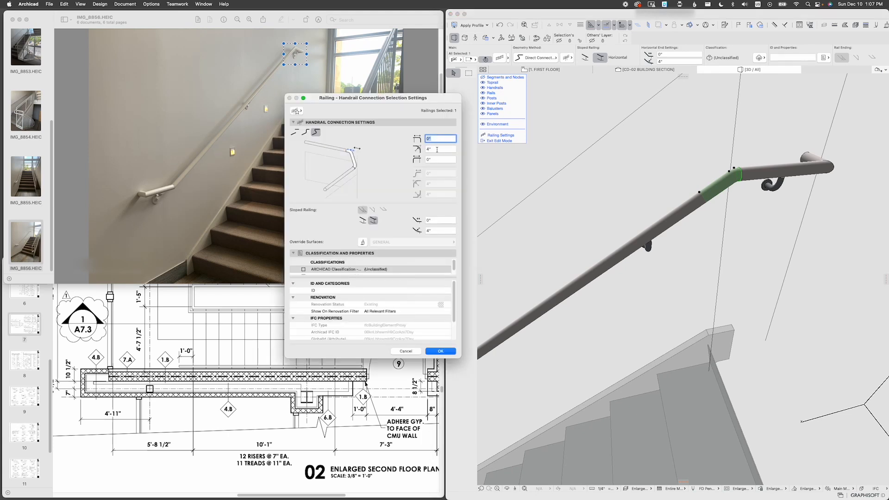
key("Tab")
type("0")
left_click(442, 228)
type("0")
key("Return")
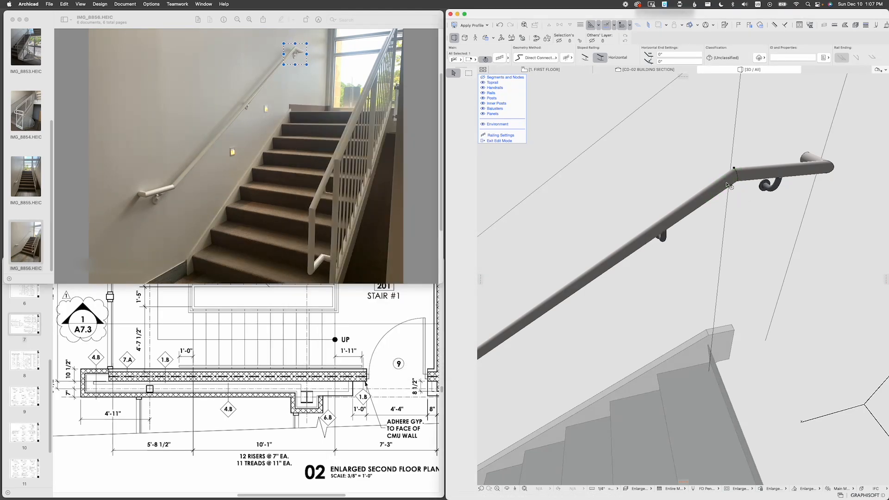
Step: In the sloped handrail segment's fixing distribution, set the distance between fixings to 10', then recheck the distribution settings
scroll(632, 276, "down", 5)
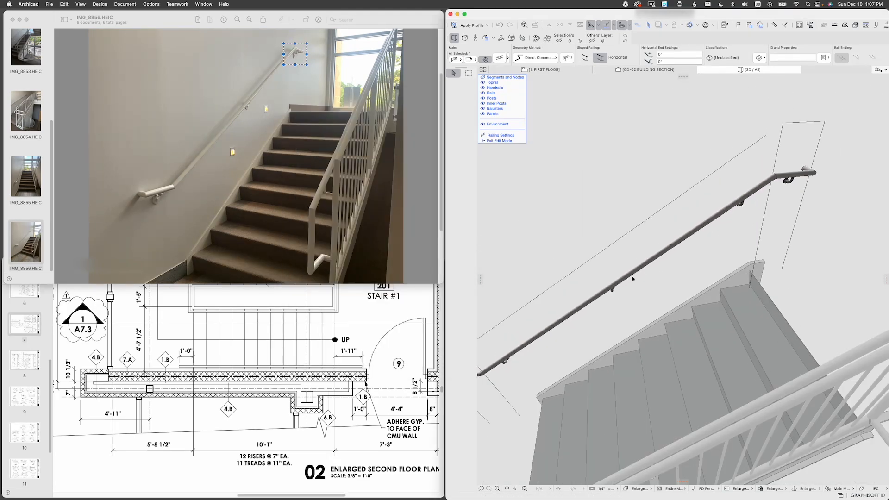
scroll(632, 276, "down", 5)
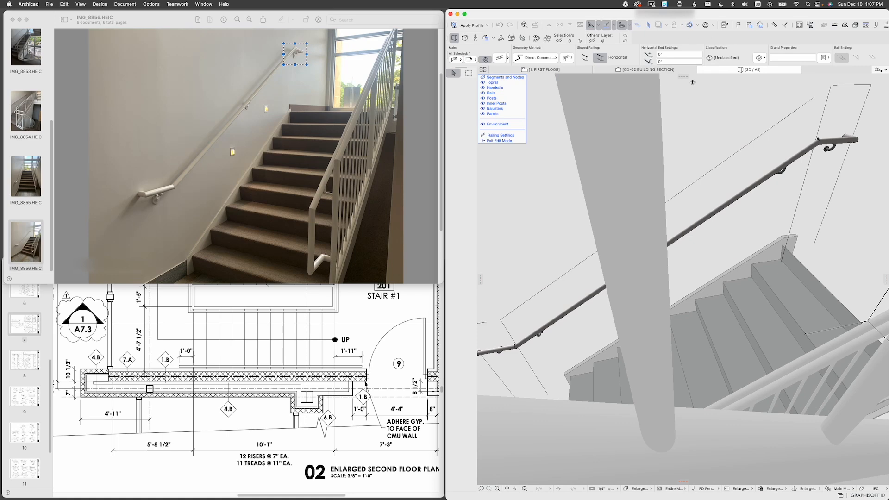
scroll(694, 271, "up", 3)
left_click(664, 270)
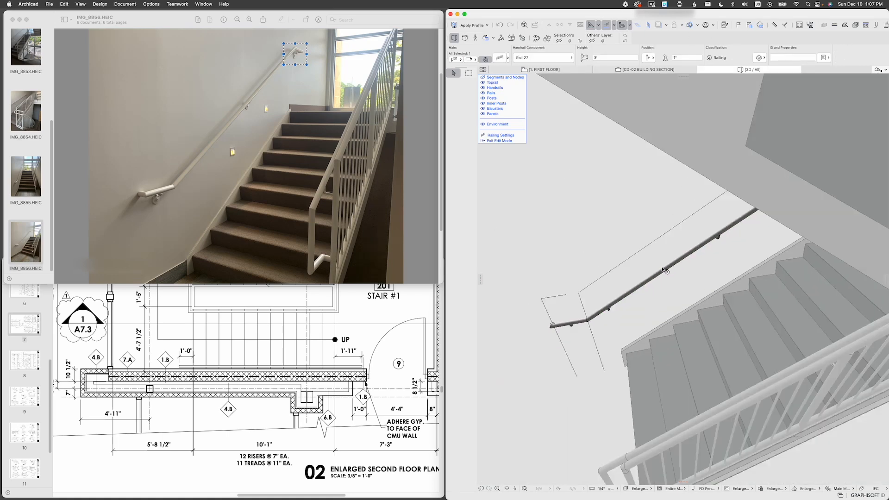
middle_click_drag(664, 270, 750, 236, "shift")
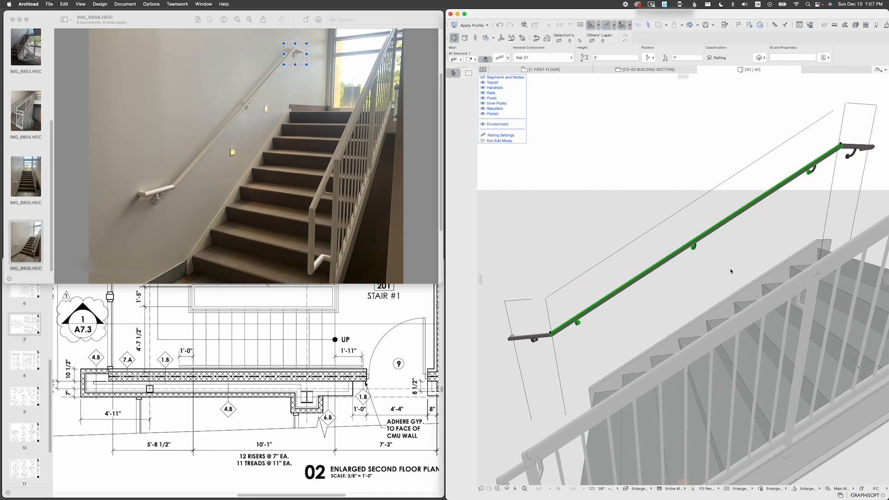
key("super+t")
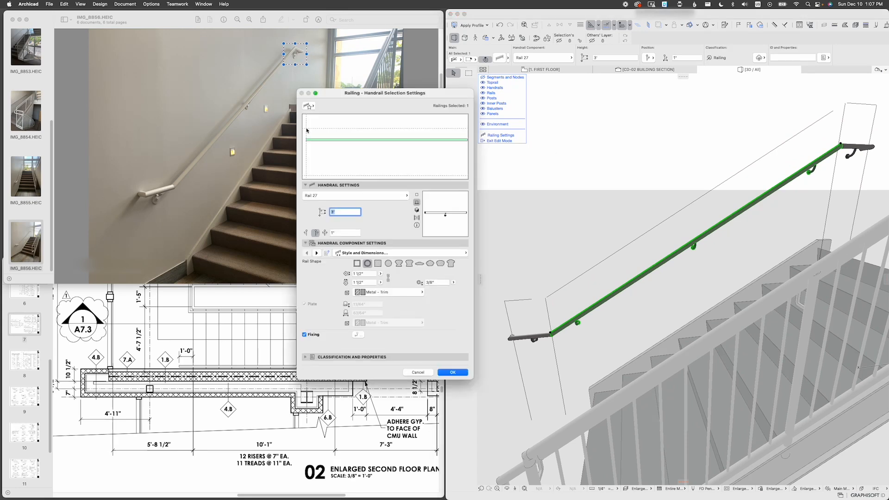
left_click(463, 253)
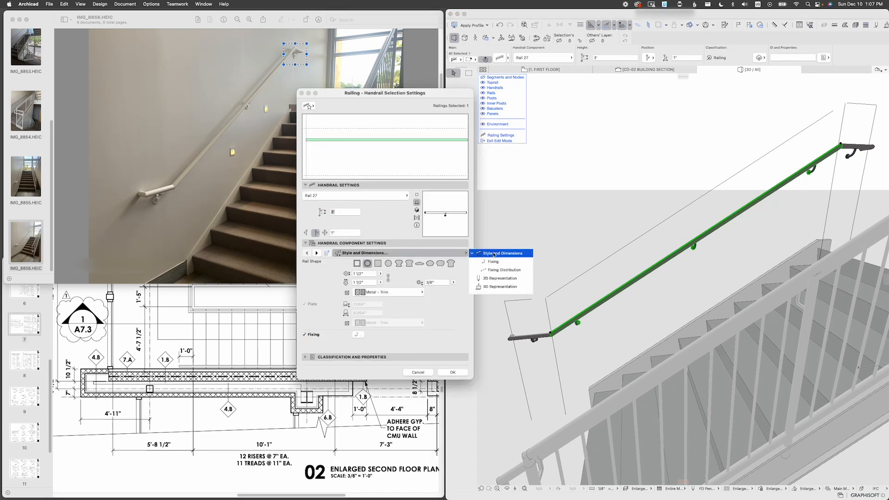
left_click(493, 262)
left_click(514, 270)
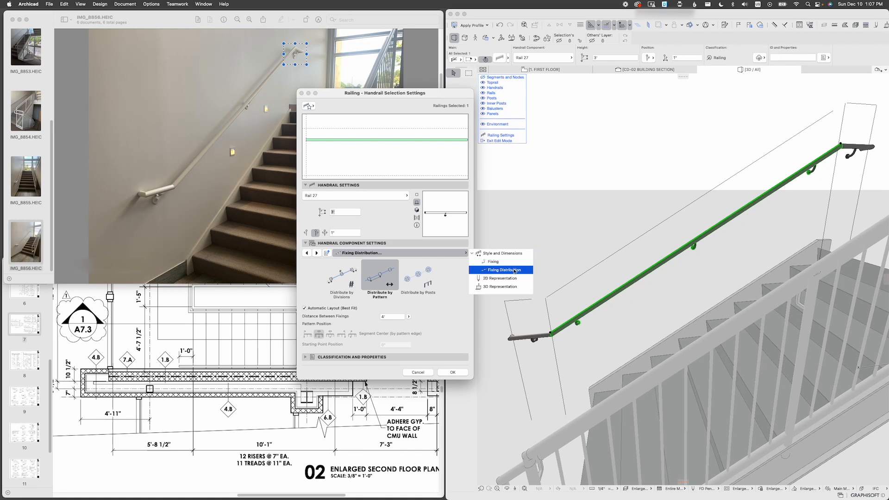
left_click(388, 319)
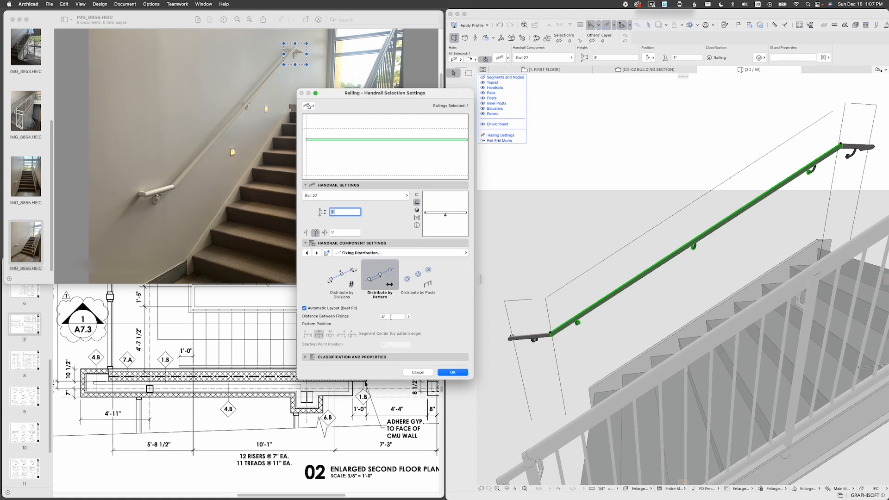
left_click(391, 317)
type("10")
key("Return")
left_click(453, 372)
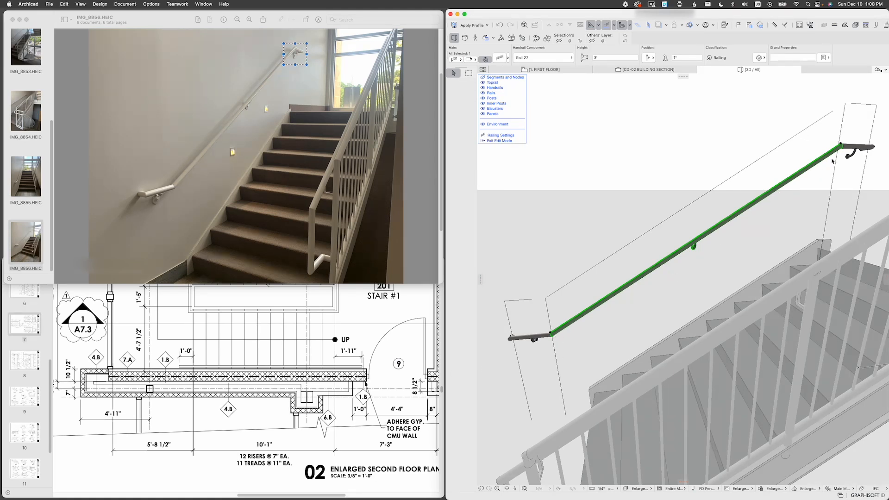
double_click(689, 253)
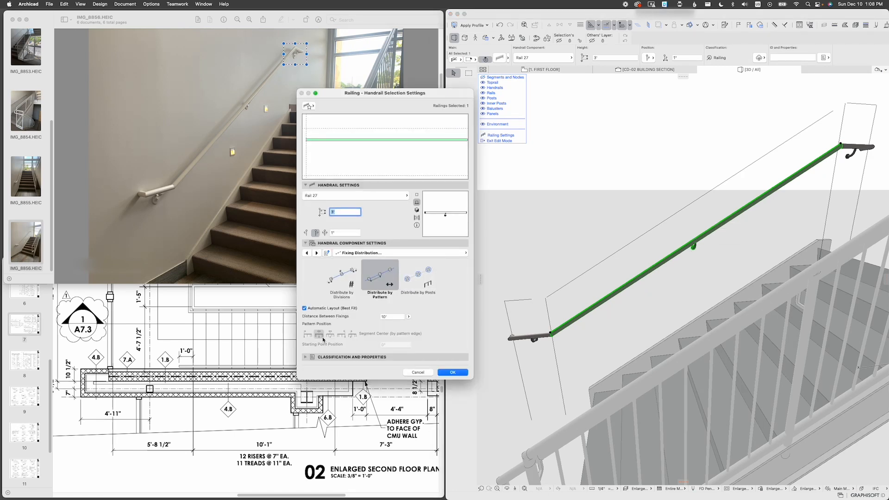
left_click(450, 372)
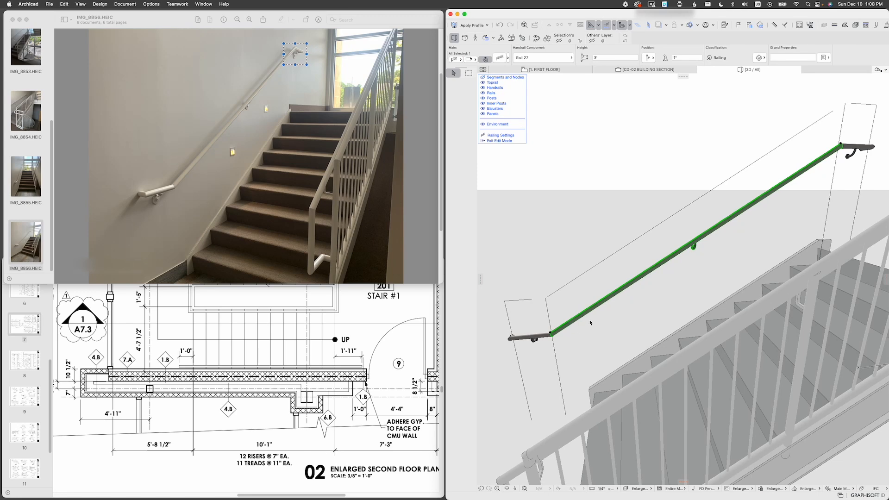
Step: In the whole wall handrail's 3D representation settings, set the overriding rail surface to Paint - White
left_click(607, 327)
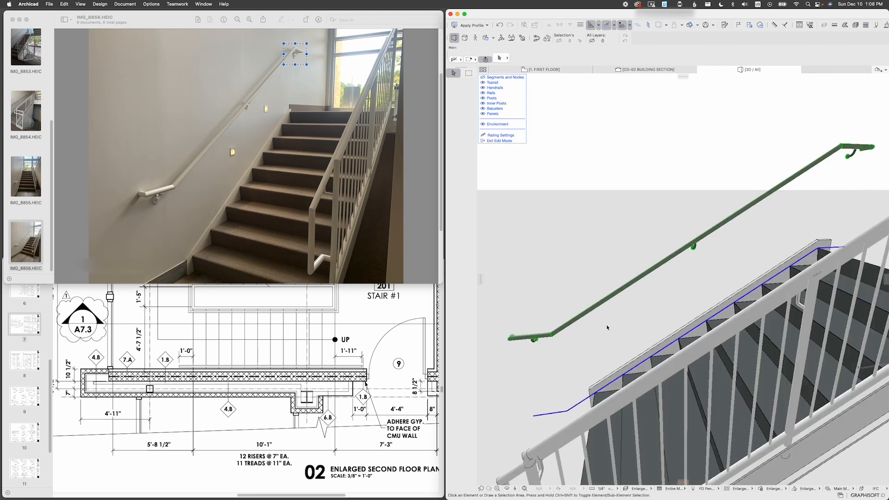
left_click(608, 328)
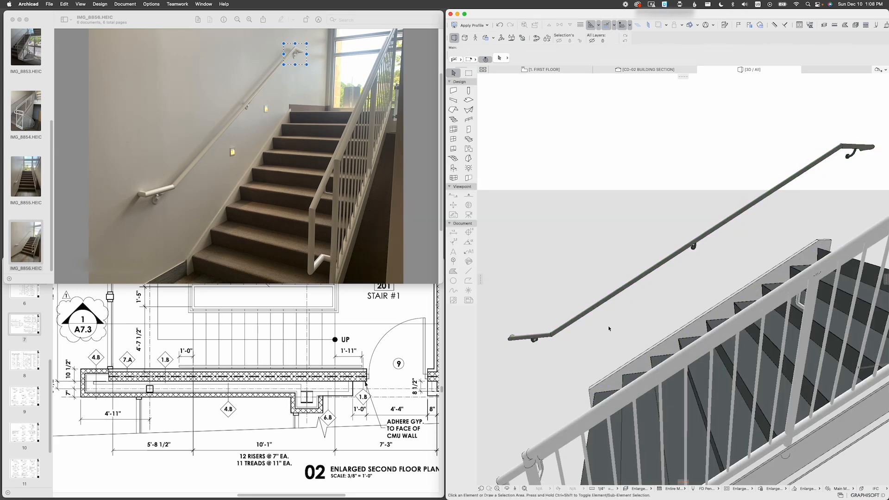
left_click(626, 290)
mouse_move(669, 303)
middle_mouse_down("shift")
mouse_move(703, 299)
mouse_move(676, 313)
middle_mouse_up("shift")
key("super+t")
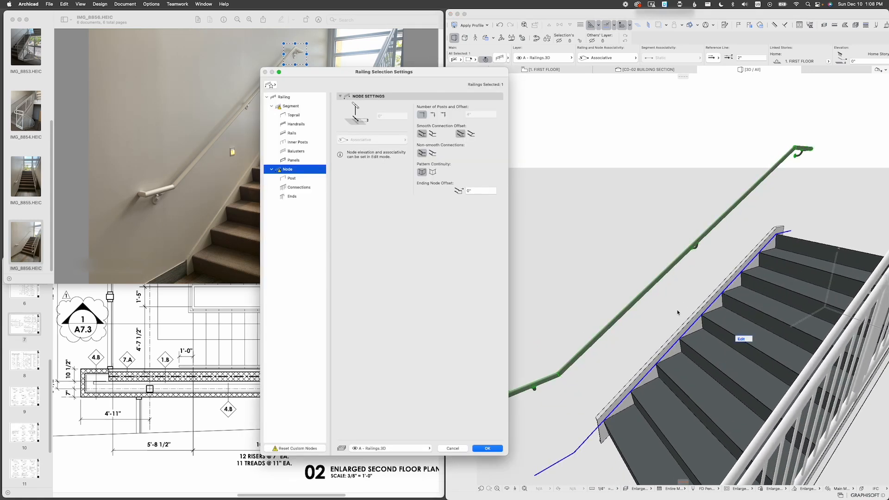
left_click_drag(423, 78, 358, 57)
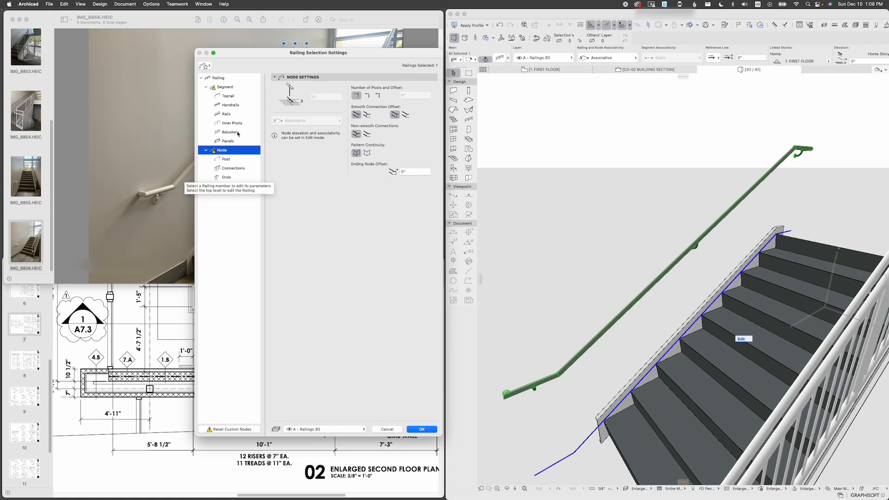
left_click(238, 106)
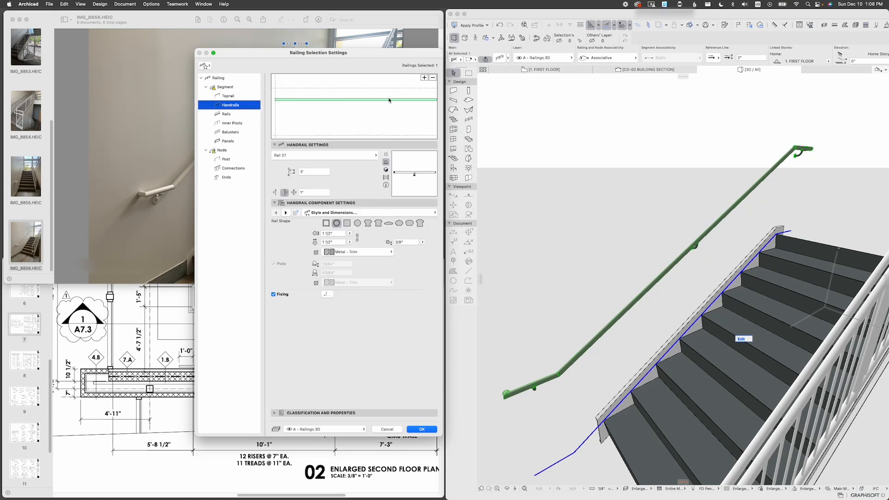
left_click(428, 213)
left_click(471, 246)
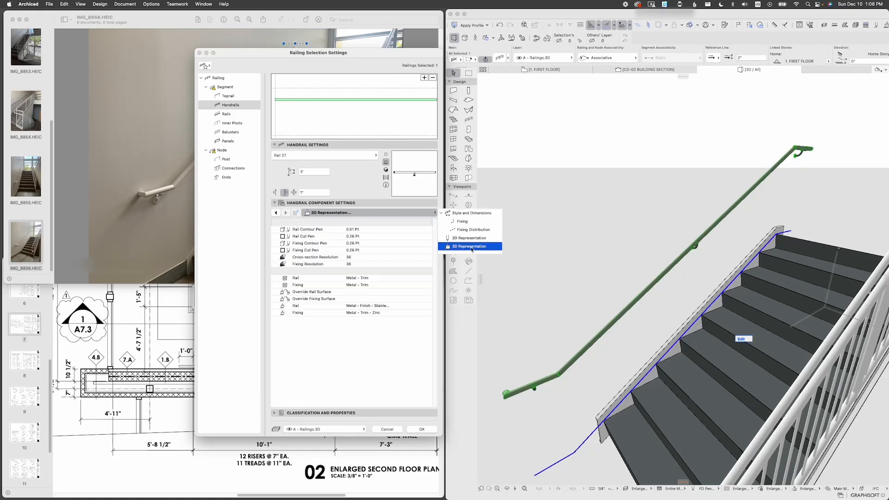
left_click(429, 306)
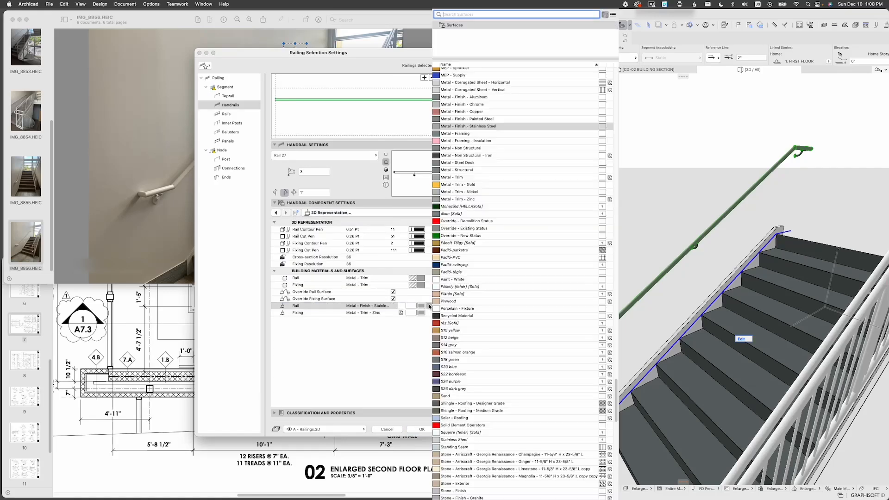
type("paint")
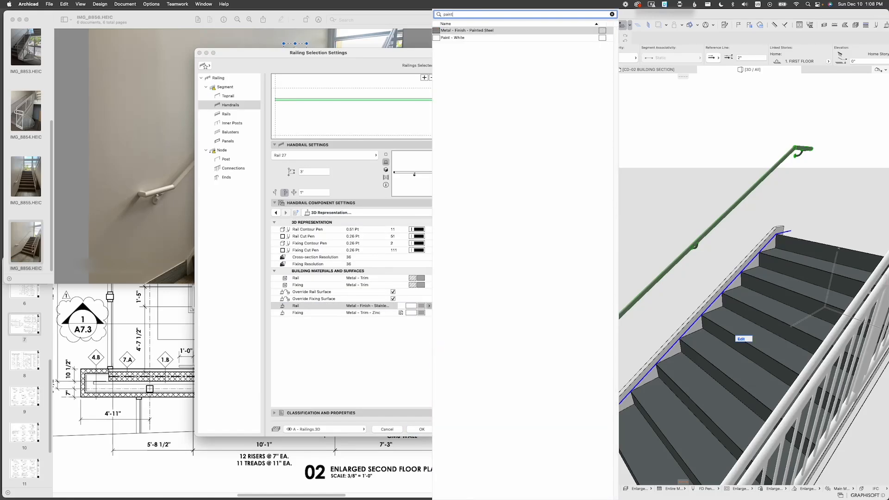
key("Down")
key("Return")
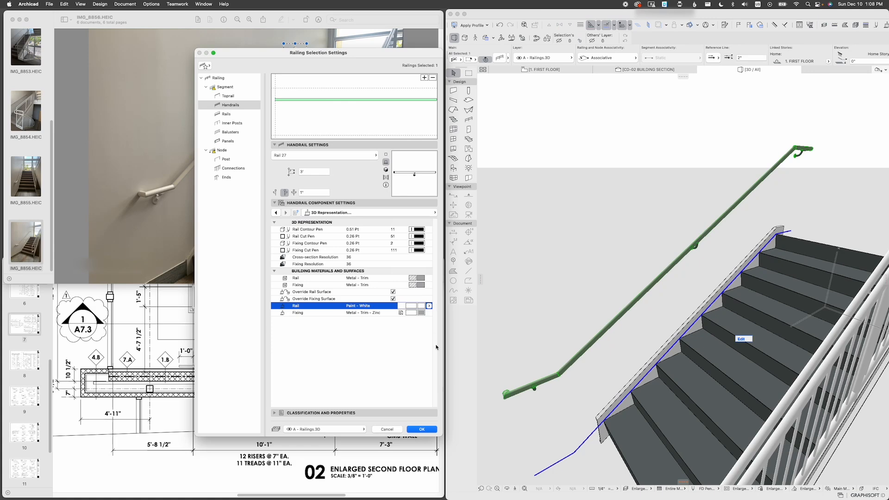
Step: Set the handrail's overriding fixing surface to Paint - White and apply the railing settings
left_click(429, 313)
type("paint")
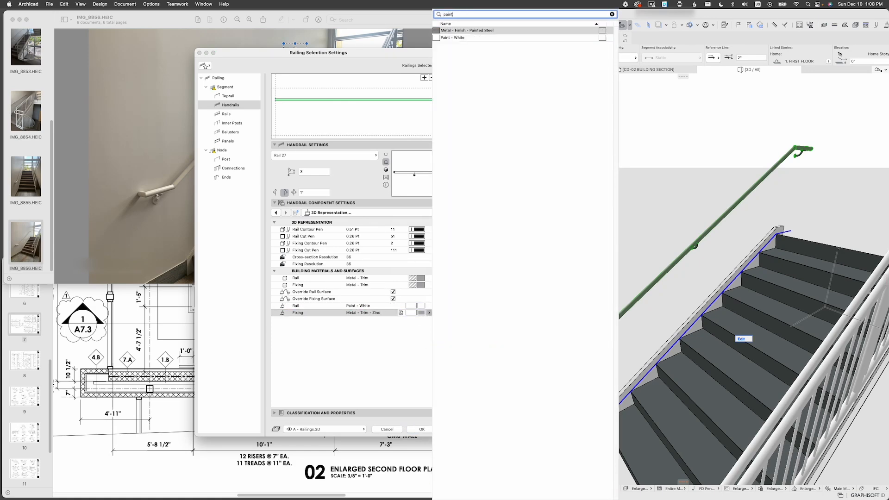
key("Down")
key("Return")
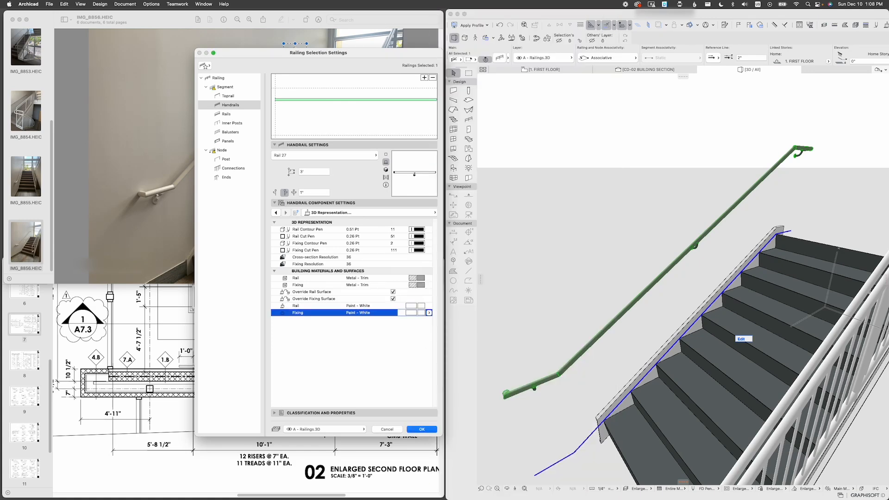
left_click(422, 429)
left_click(611, 384)
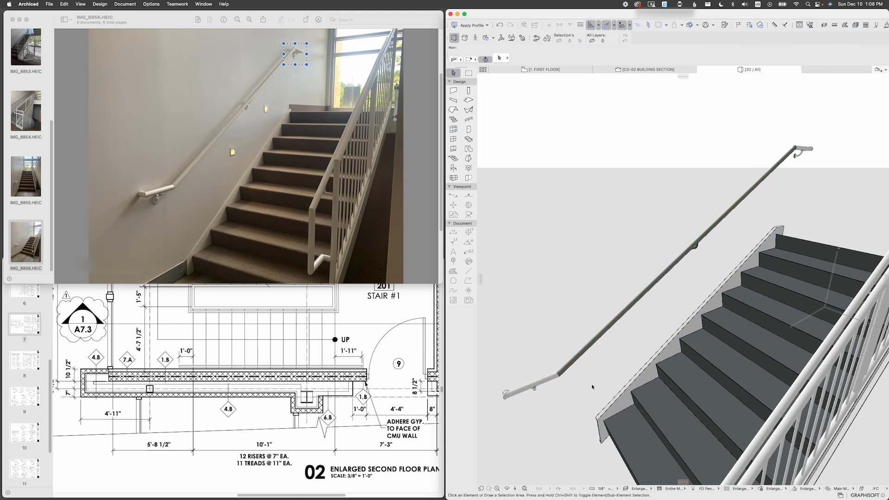
Step: Compare the sloped handrail's finish with its ends, and review the railing's handrail surface, node and segment settings
scroll(585, 385, "up", 3)
scroll(597, 363, "up", 2)
scroll(597, 362, "down", 5)
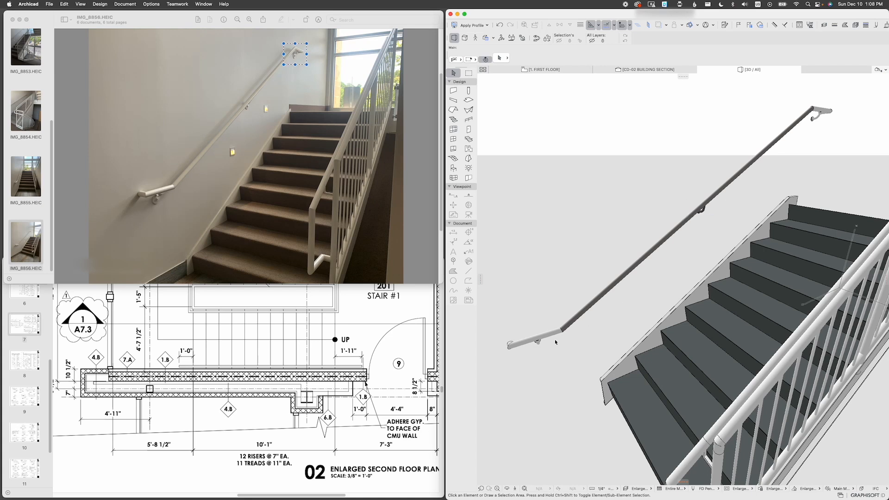
left_click(567, 330)
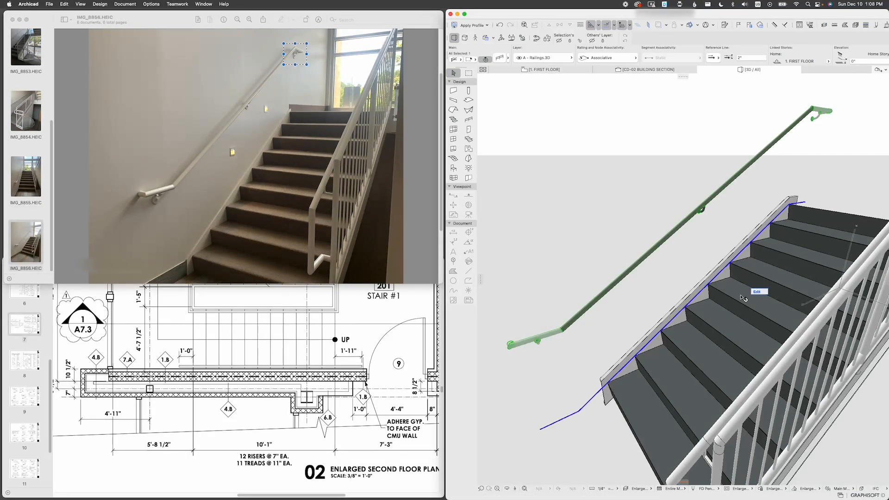
key("super+t")
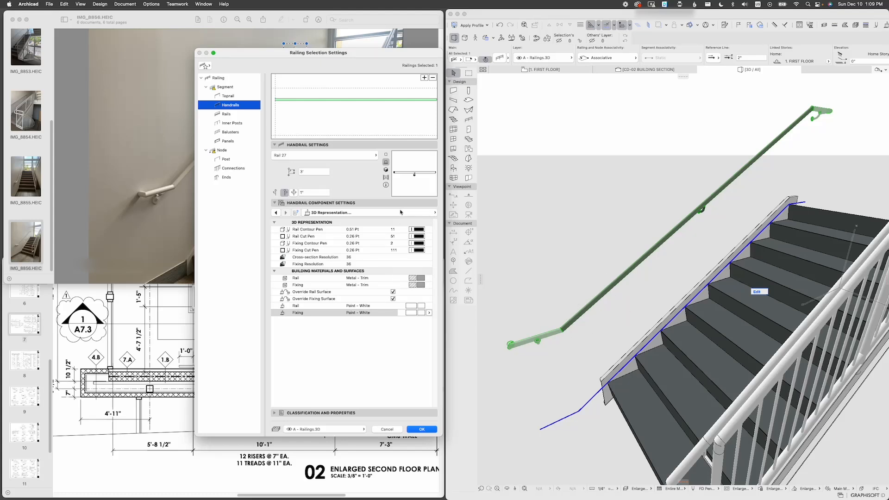
left_click(400, 212)
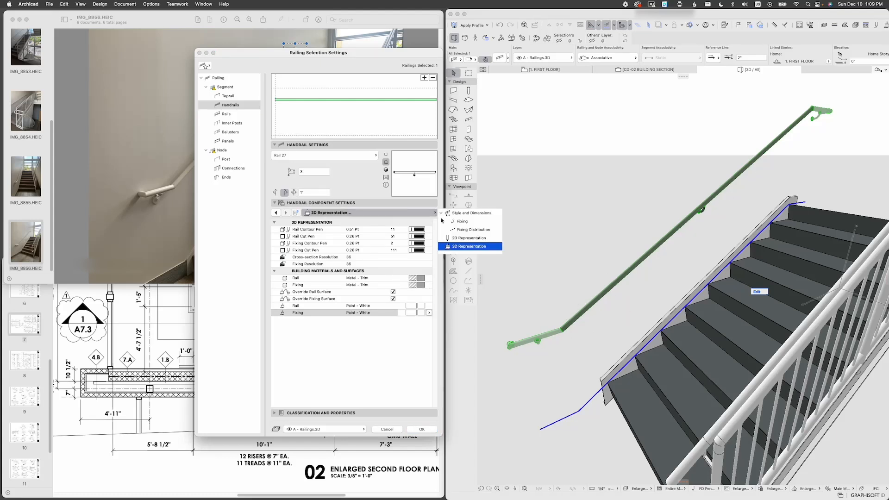
left_click(412, 317)
left_click(335, 307)
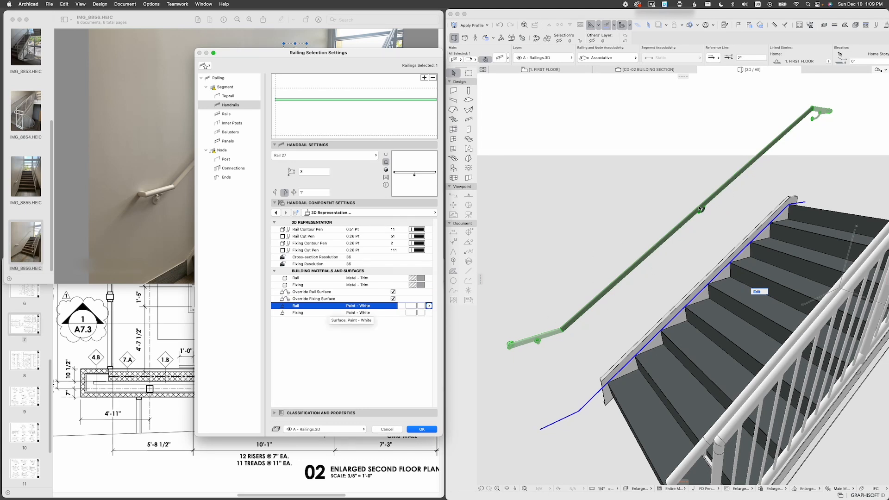
left_click(222, 150)
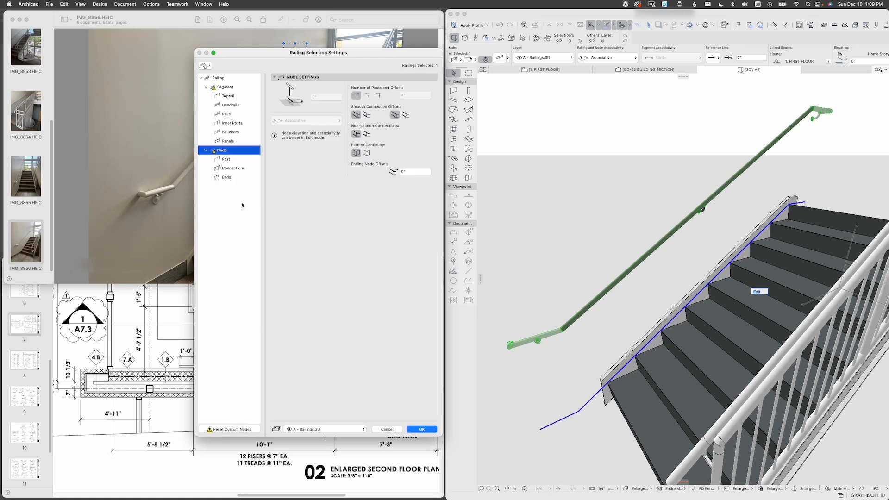
left_click(226, 88)
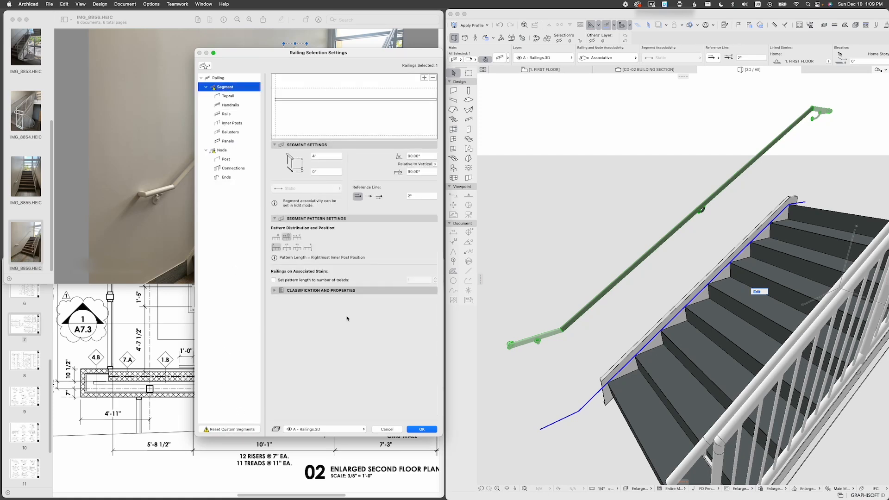
left_click(387, 429)
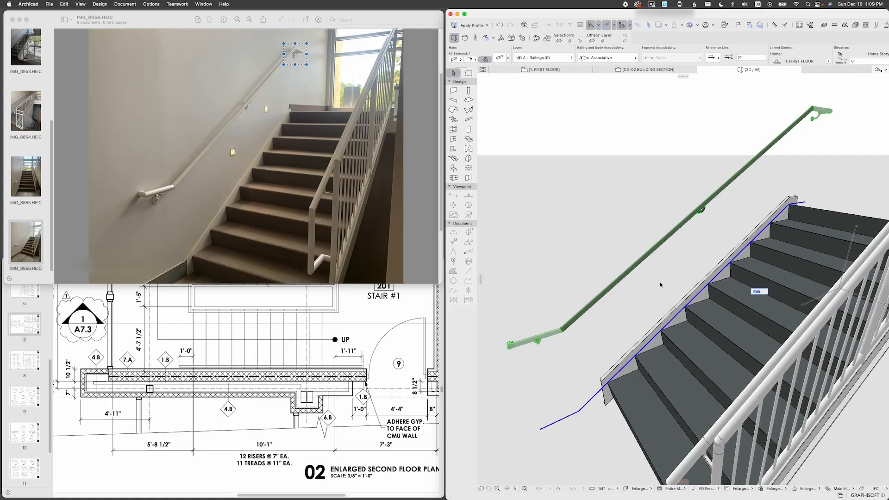
Step: In railing edit mode, set the sloped handrail segment's overriding rail surface to Paint - White
left_click(757, 292)
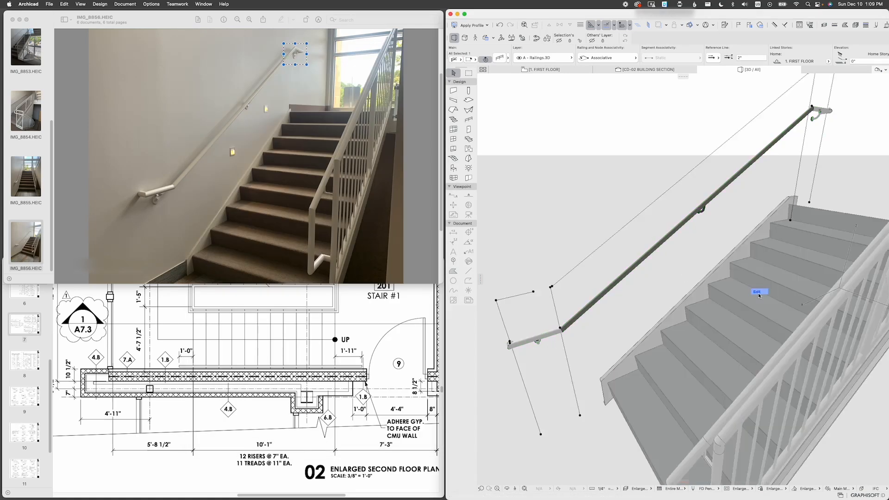
left_click(702, 209)
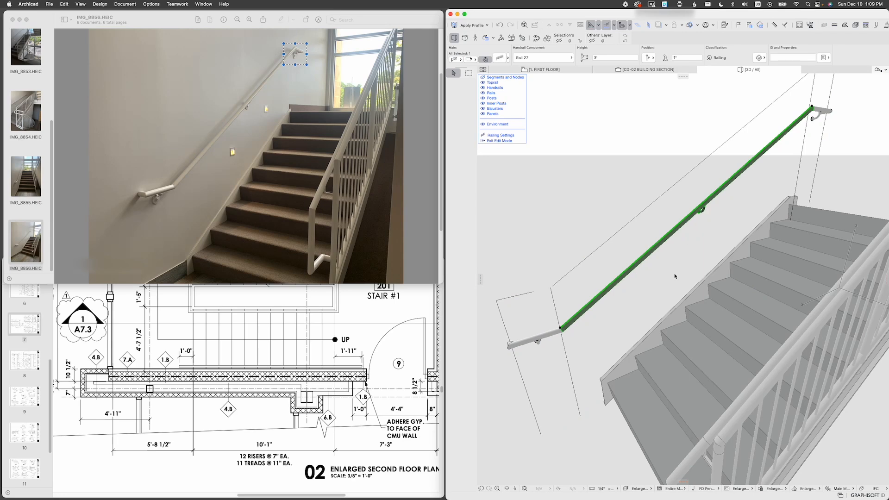
double_click(703, 209)
left_click(450, 254)
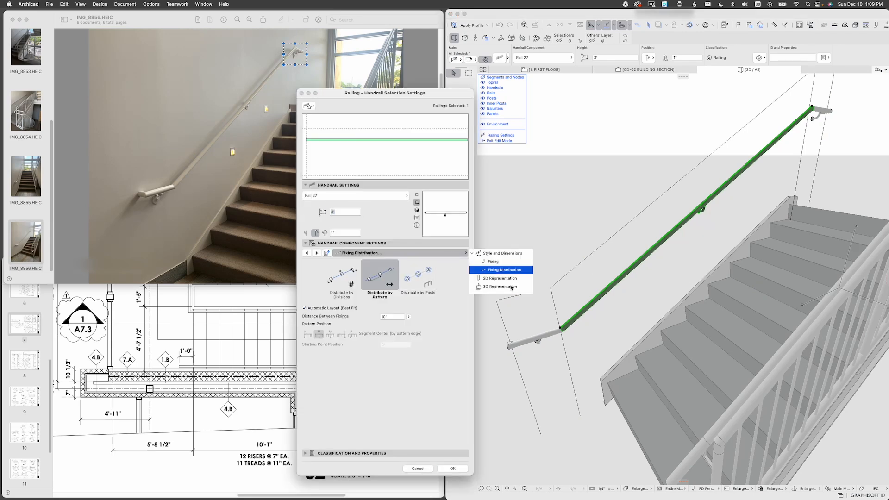
left_click(500, 286)
left_click(460, 346)
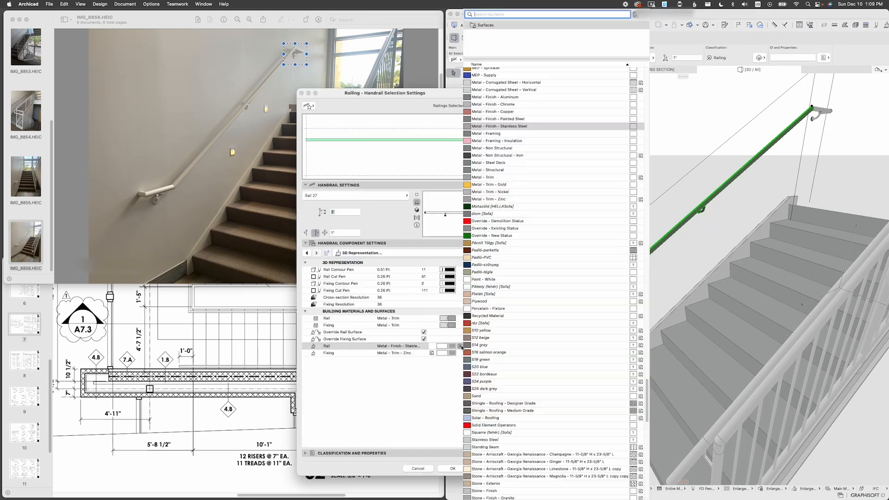
type("white")
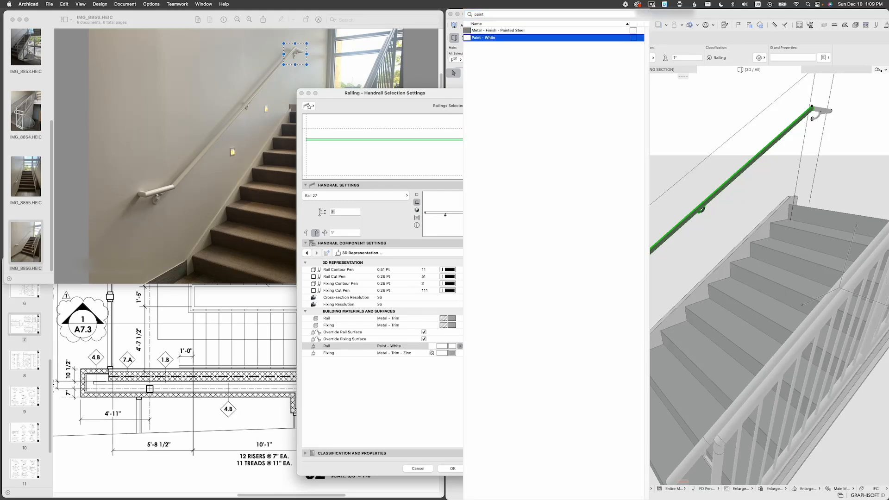
key("Return")
Step: Set the sloped handrail segment's overriding fixing surface to Paint - White, apply it and leave railing edit mode
left_click(459, 353)
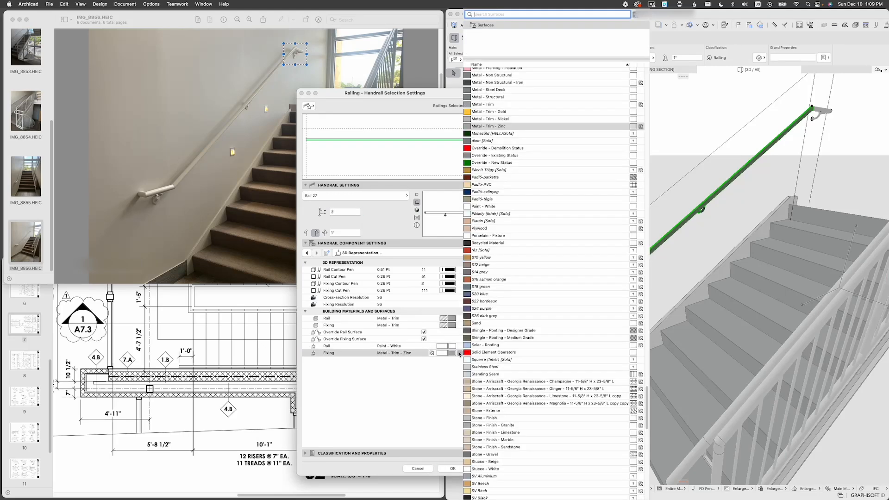
type("paint")
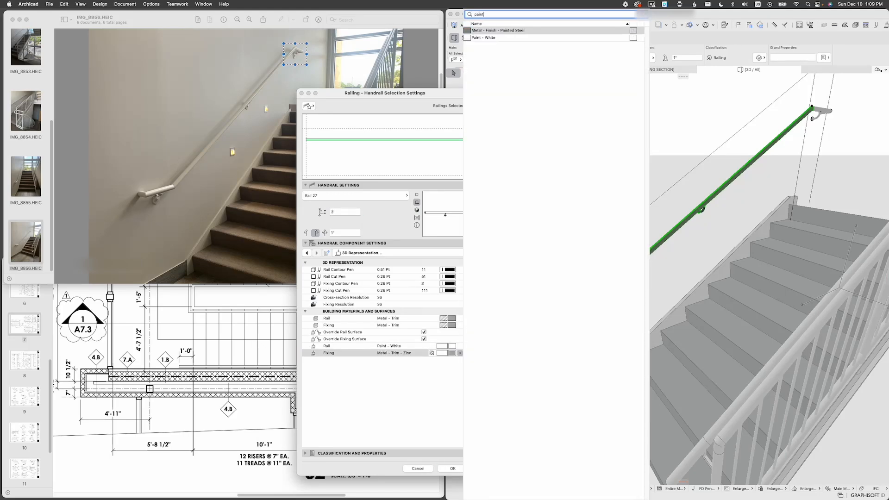
key("Return")
left_click(452, 468)
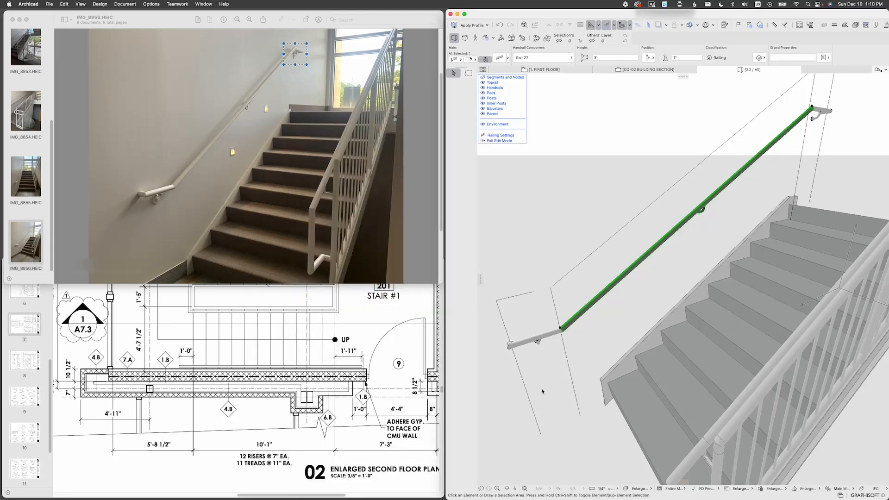
left_click(633, 298)
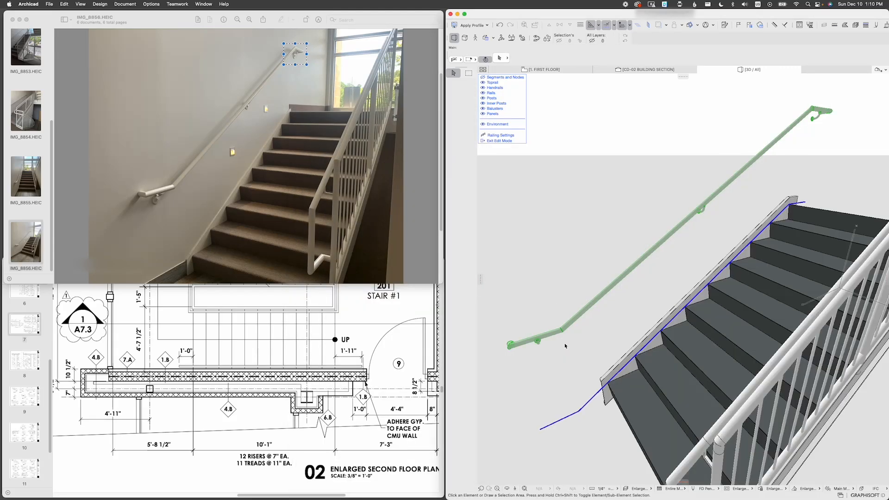
key("Escape")
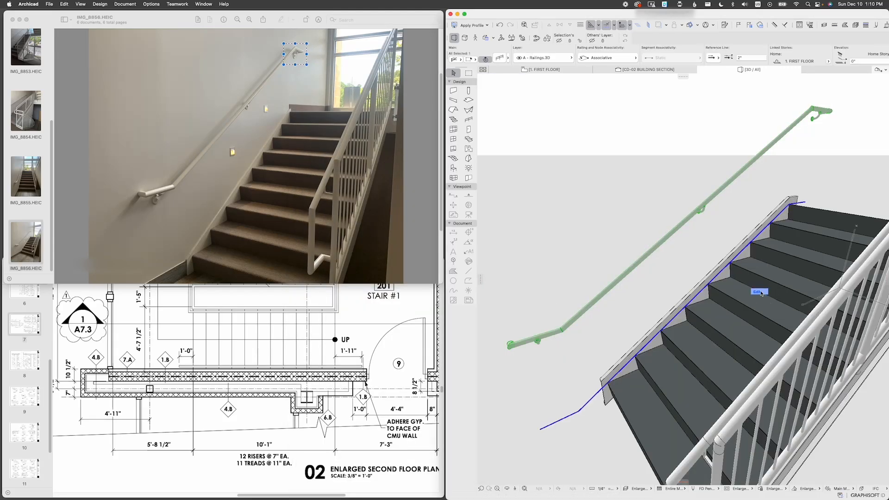
Step: Check the rail and fixing surfaces of the lower horizontal handrail segment in its selection settings
left_click(757, 292)
left_click(562, 334)
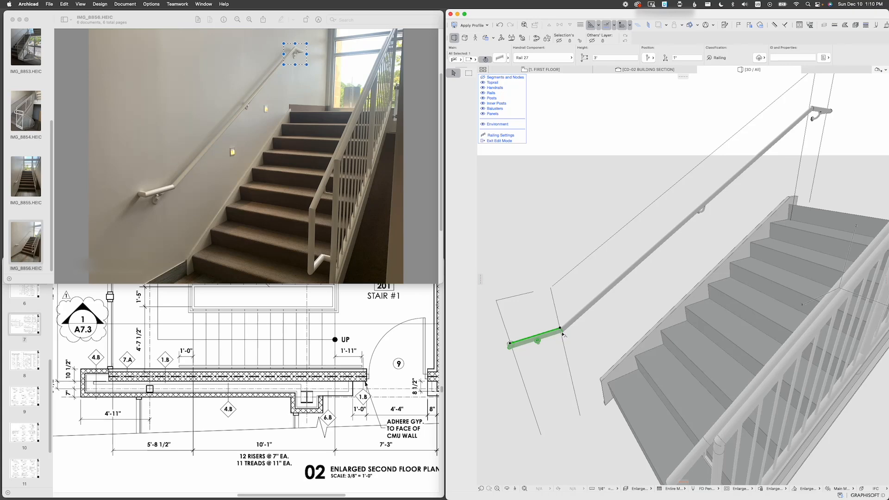
double_click(516, 349)
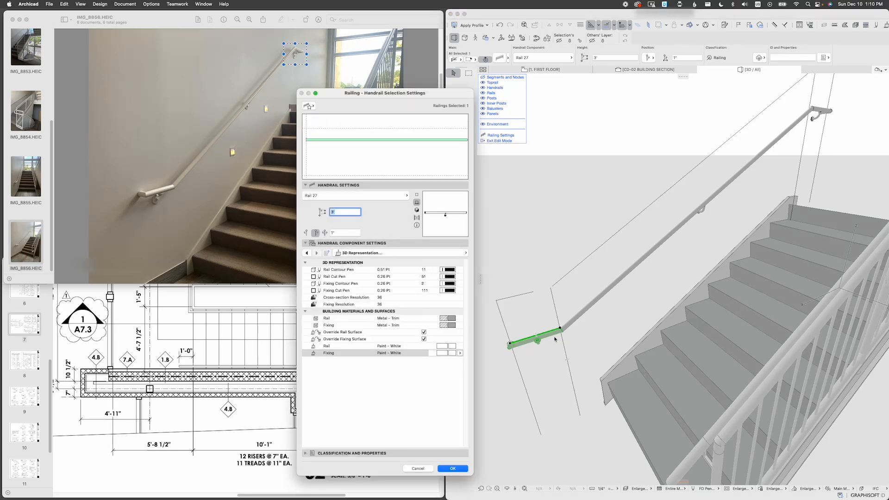
key("Escape")
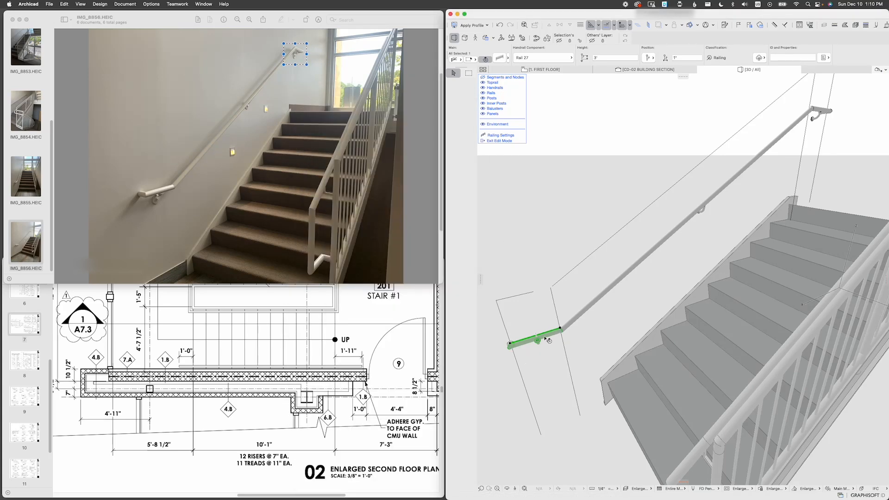
left_click(517, 344)
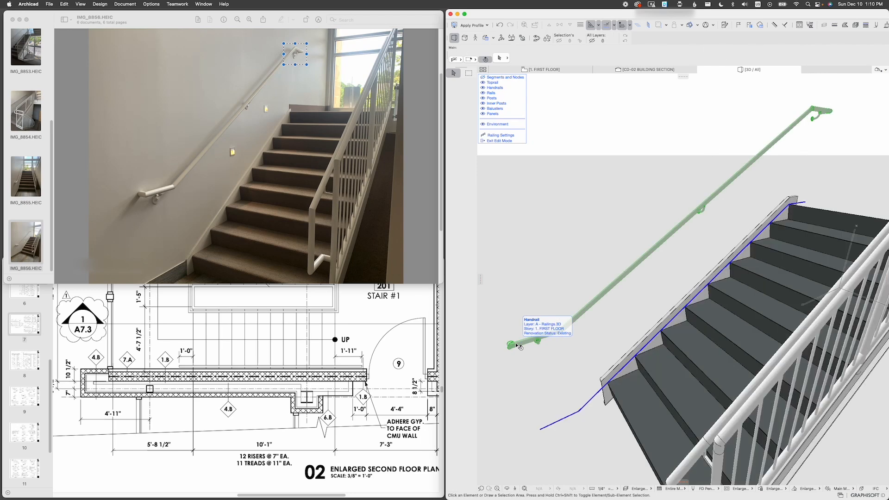
Step: In the building section, measure the vertical height of the handrail's lower horizontal extension above the first floor line
left_click(624, 70)
left_click(598, 262)
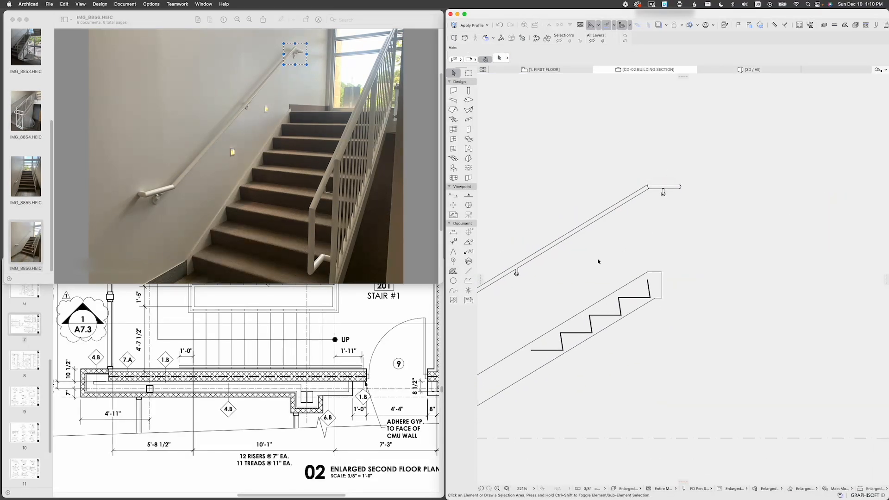
scroll(598, 262, "down", 2)
middle_click_drag(685, 231, 732, 196)
scroll(575, 297, "up", 2)
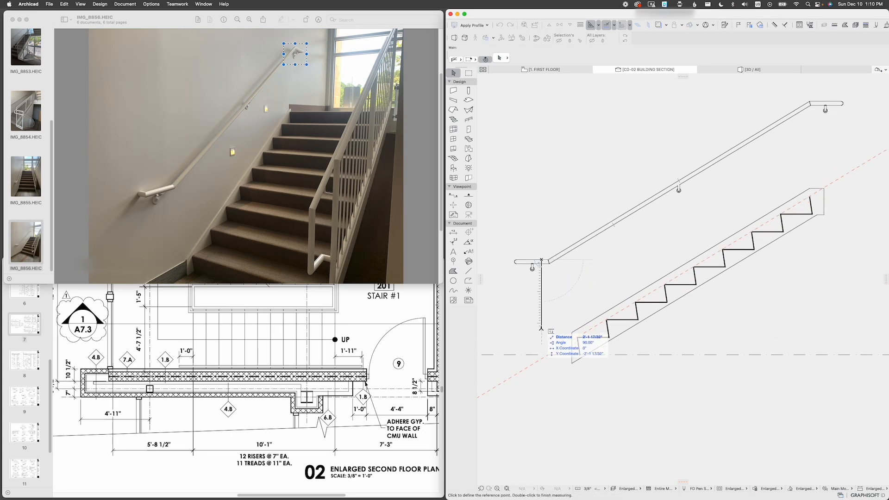
key("m")
left_click(532, 355)
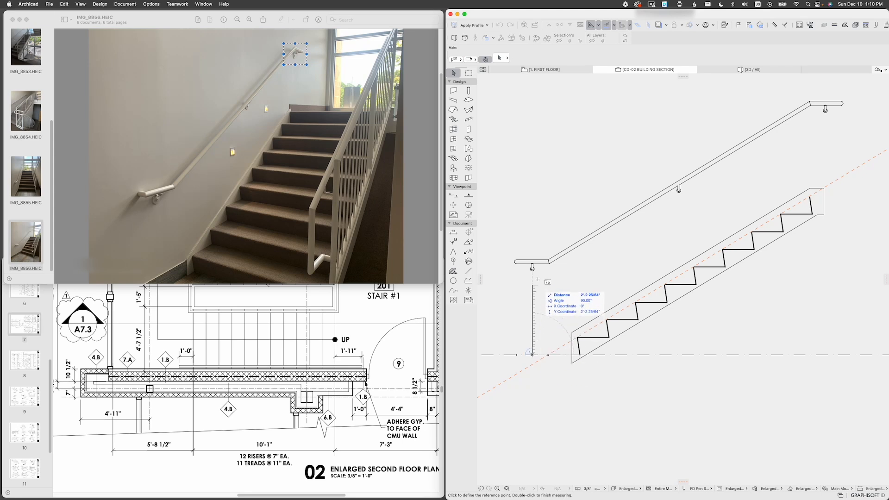
double_click(533, 262)
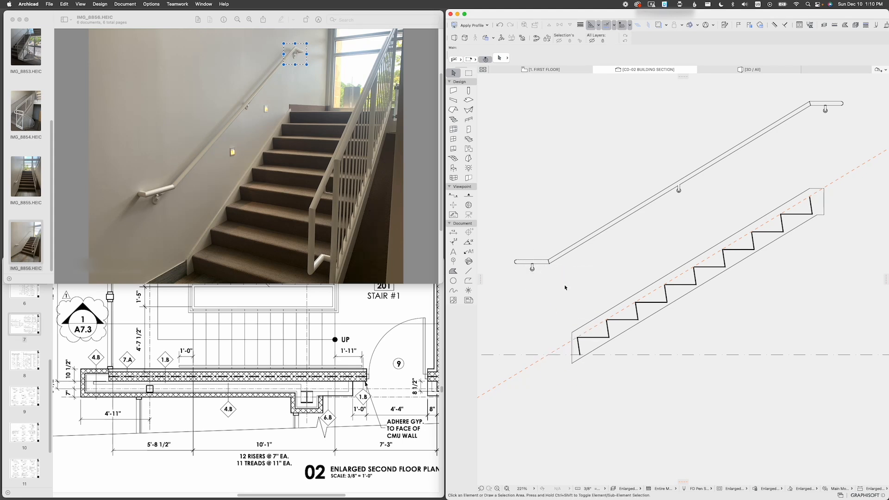
Step: Measure the handrail's vertical height above a mid-flight tread nosing and above the top nosing
left_click(665, 283)
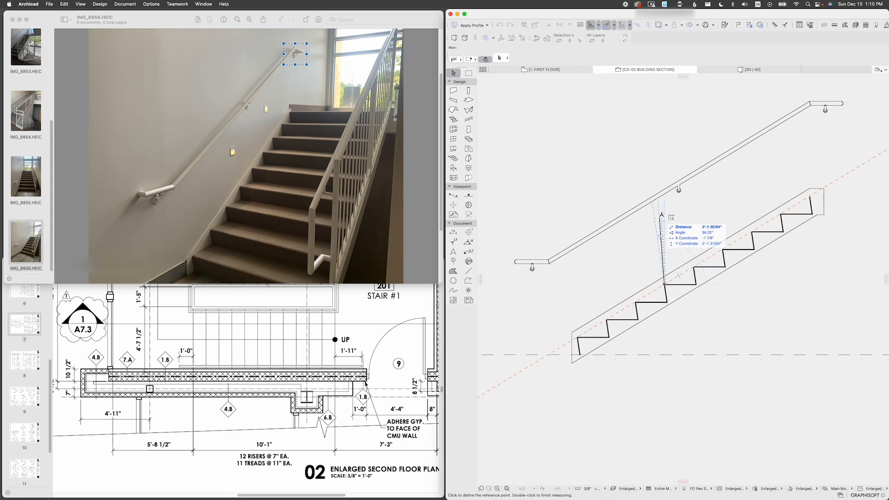
double_click(664, 189)
scroll(683, 238, "right", 5)
scroll(682, 239, "up", 2)
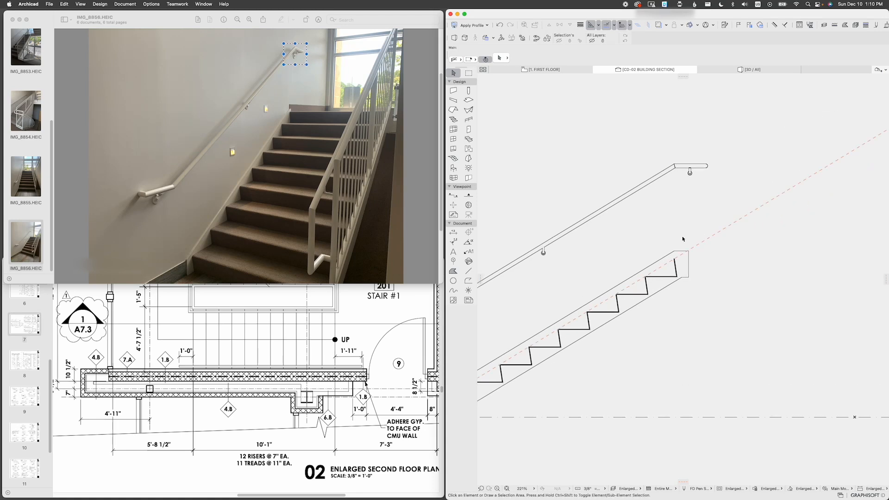
key("m")
left_click(674, 257)
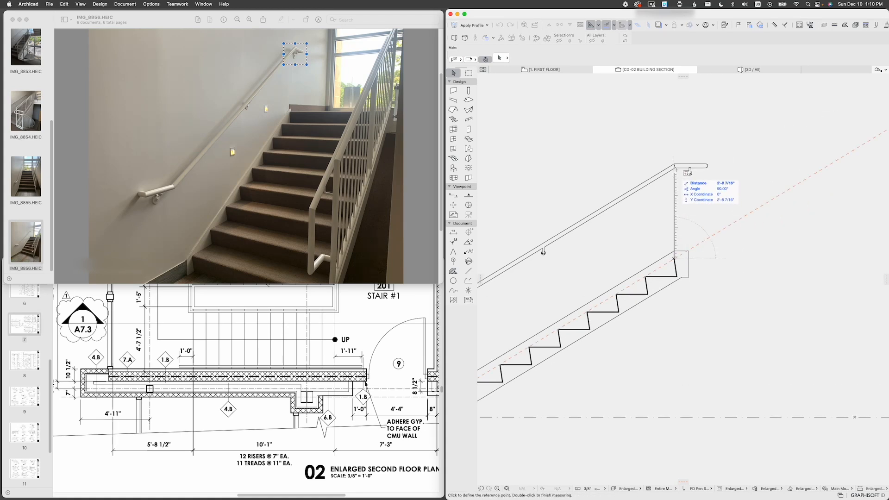
double_click(690, 169)
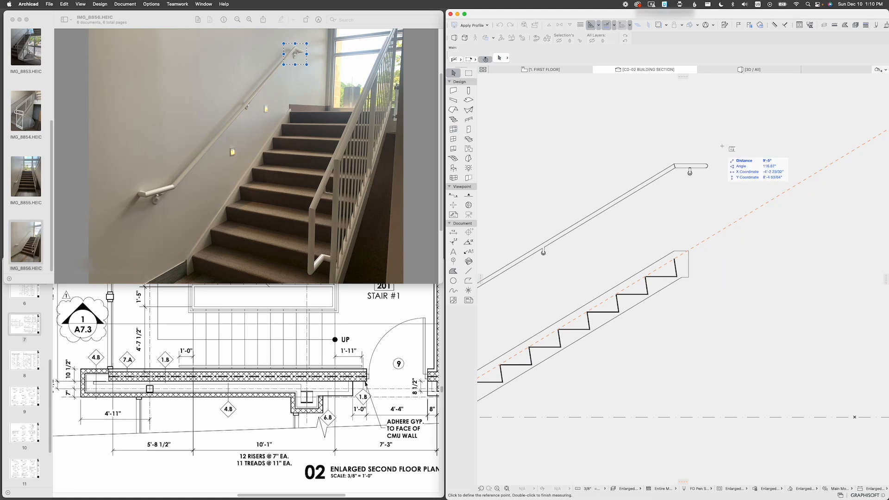
scroll(680, 255, "down", 4)
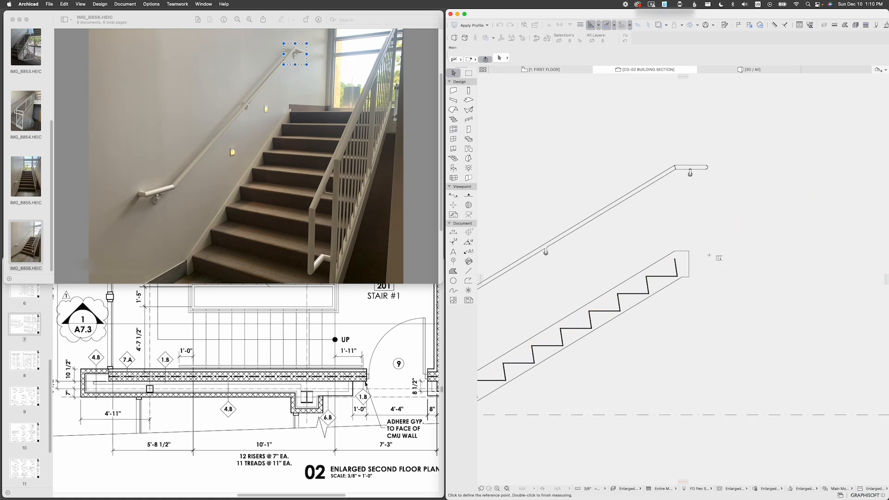
scroll(663, 253, "down", 3)
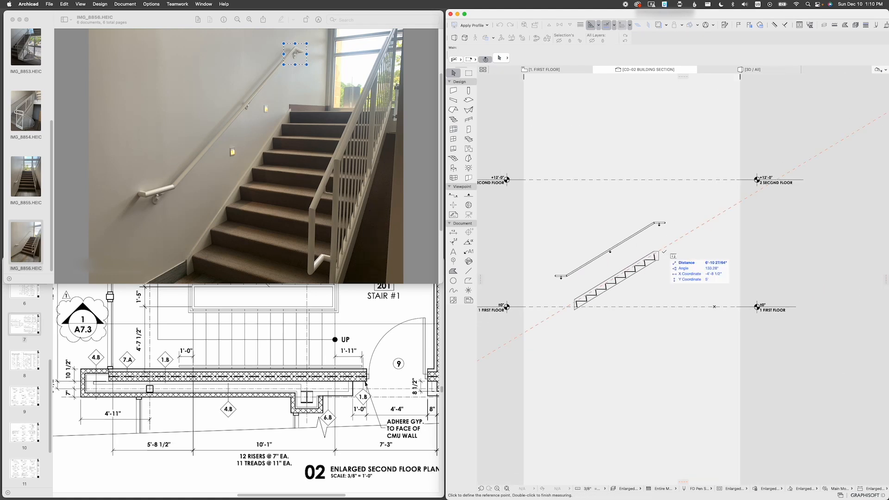
scroll(663, 253, "up", 5)
left_click(470, 281)
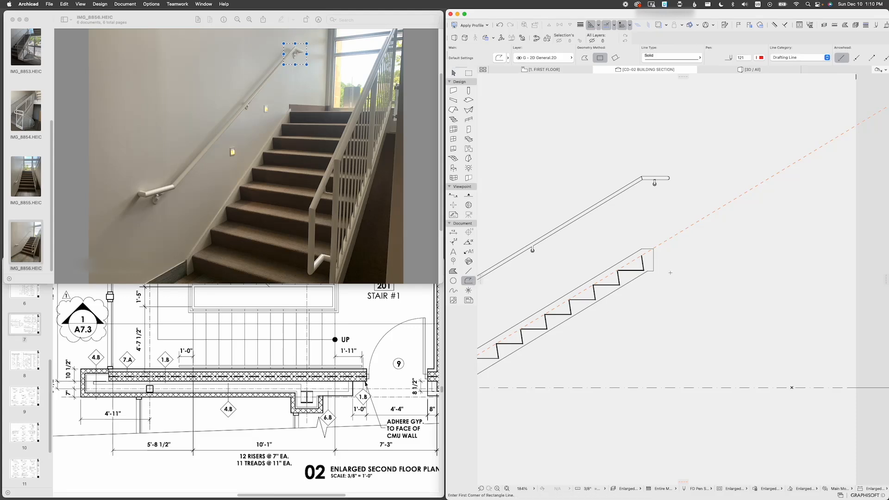
left_click(641, 255)
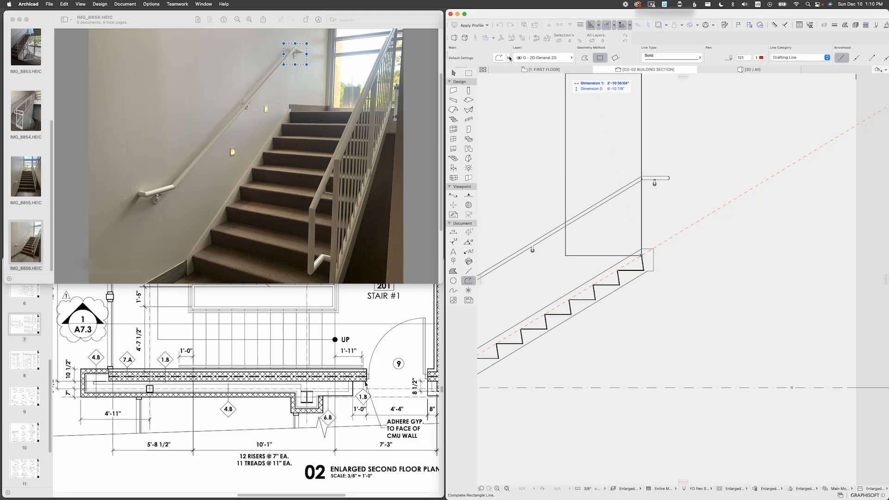
left_click(582, 59)
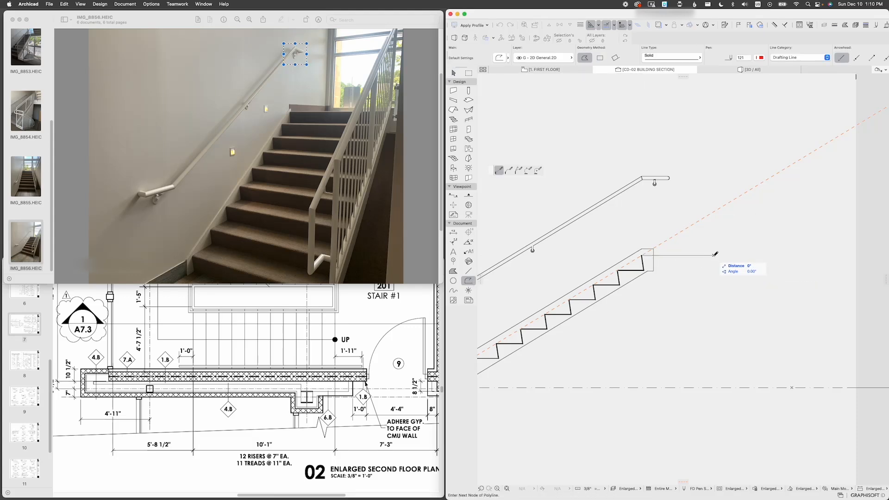
Step: Measure vertically from the top tread nosing level to the handrail's upper horizontal extension
key("m")
left_click(667, 255)
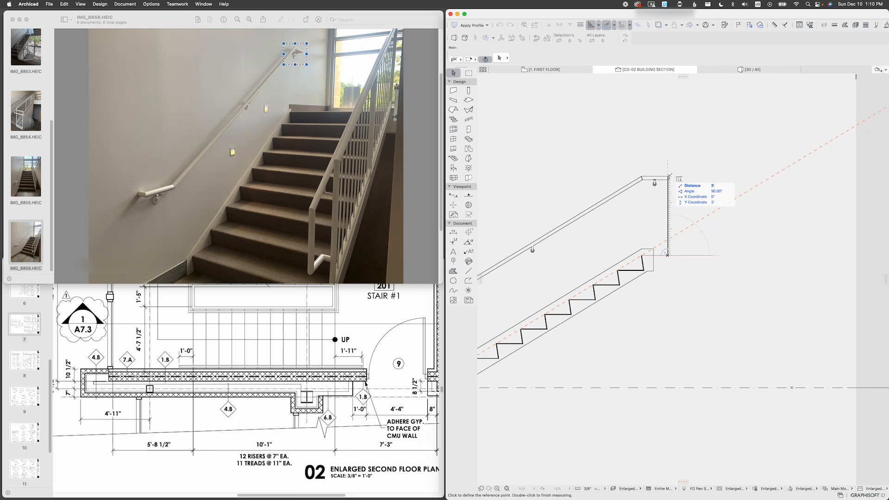
key("Escape")
scroll(745, 208, "down", 3)
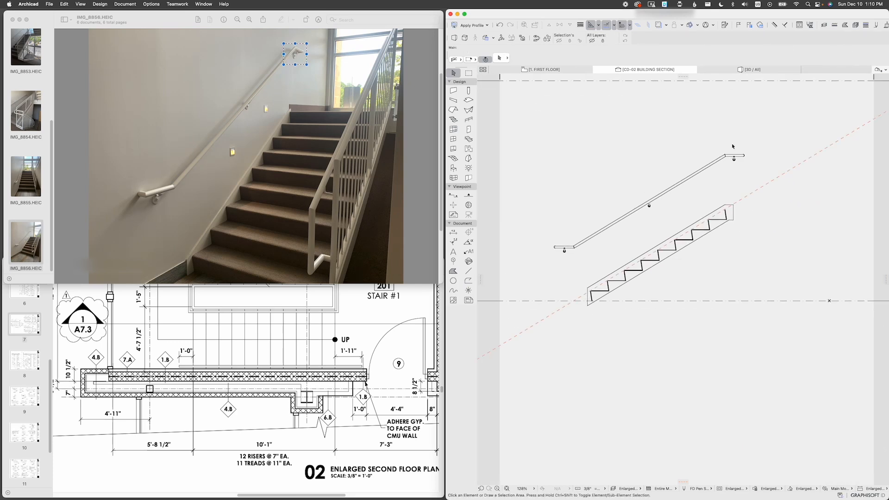
Step: In 3D, lengthen the return towards the wall at the wall handrail's lower end and leave railing edit mode
left_click(701, 71)
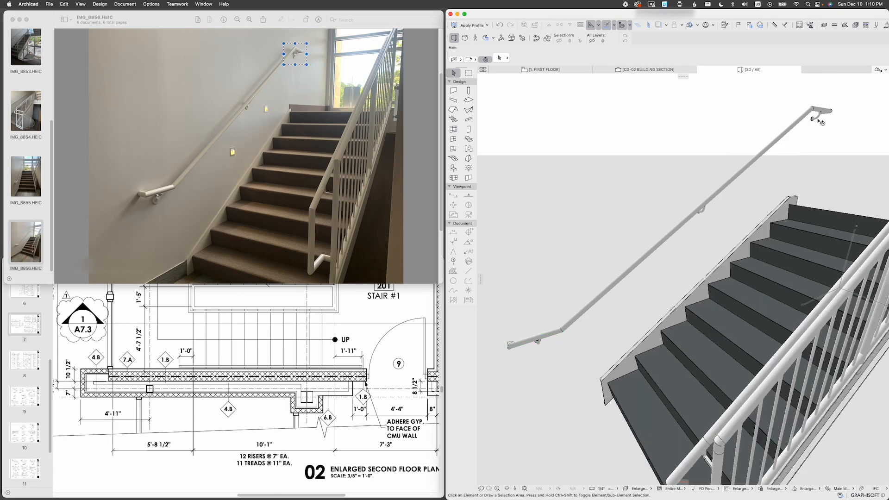
middle_click_drag(593, 306, 628, 259, "shift")
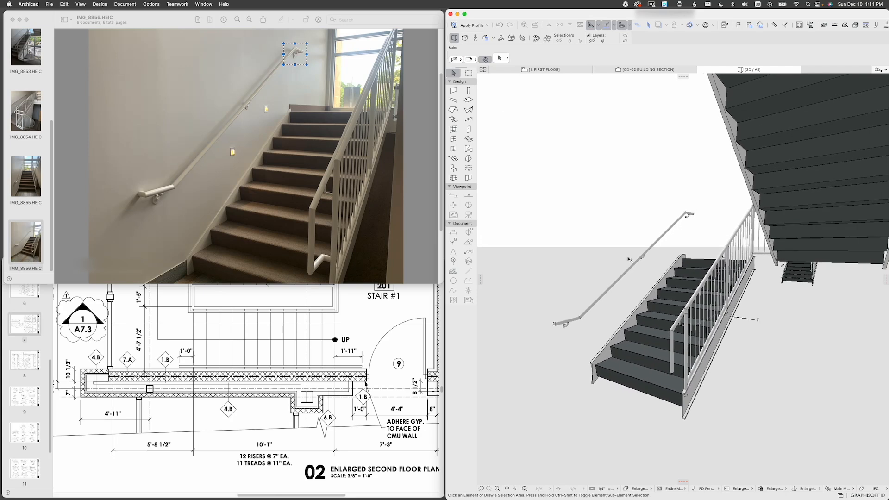
left_click(282, 95)
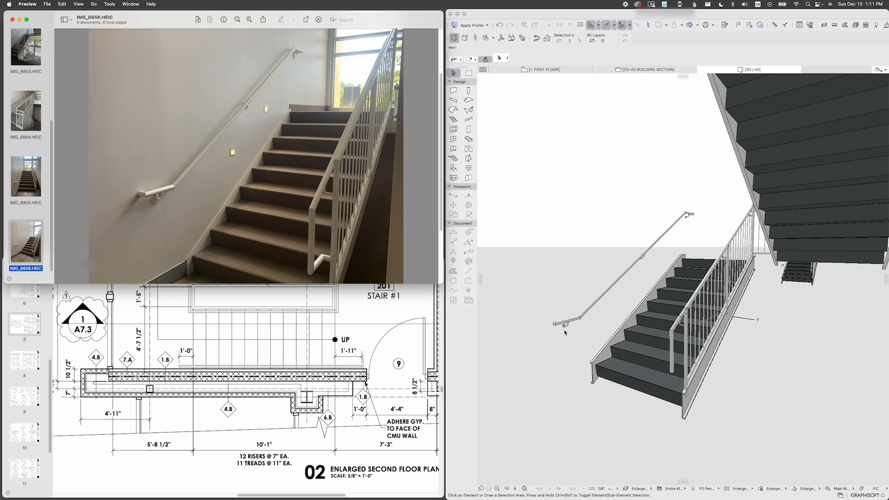
middle_click_drag(566, 329, 630, 343, "shift")
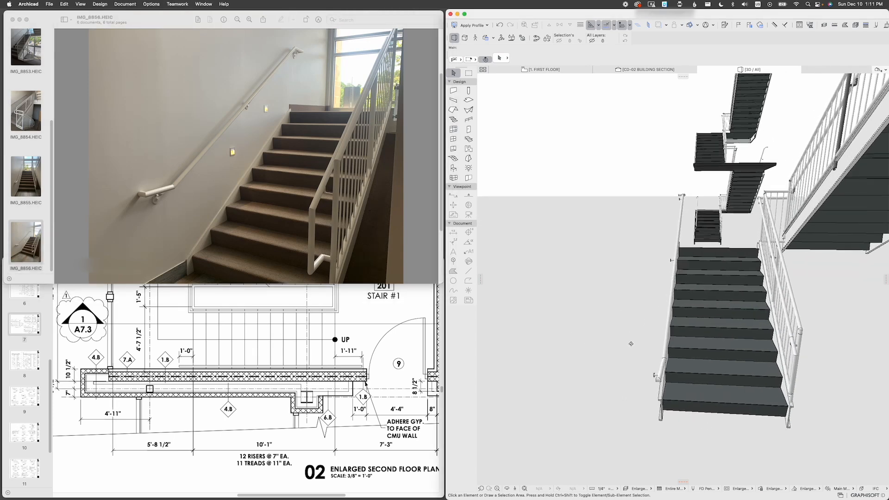
scroll(631, 343, "up", 5)
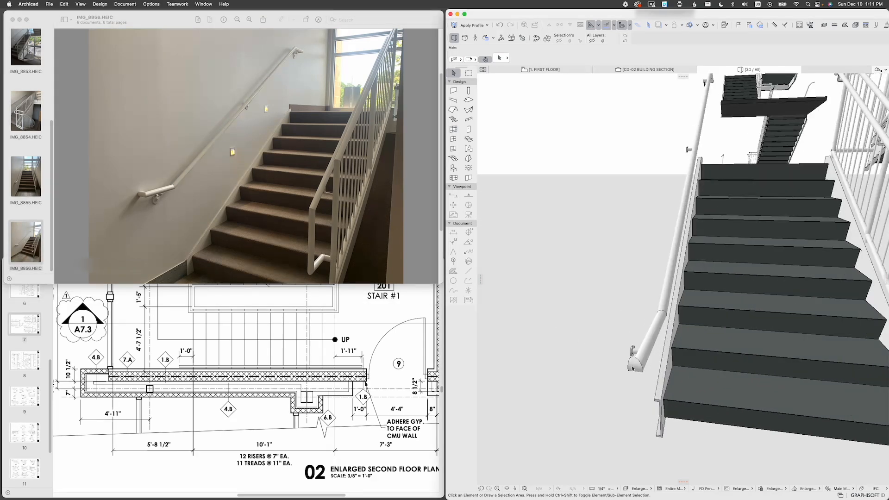
double_click(632, 368)
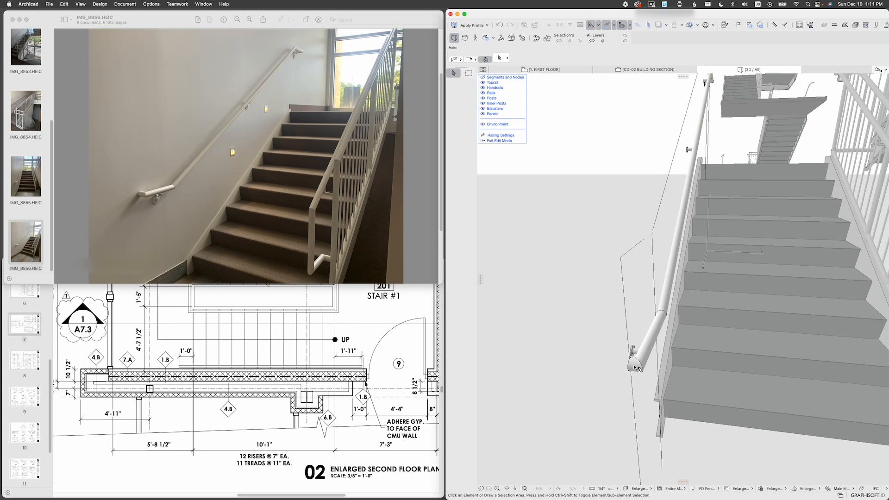
double_click(636, 368)
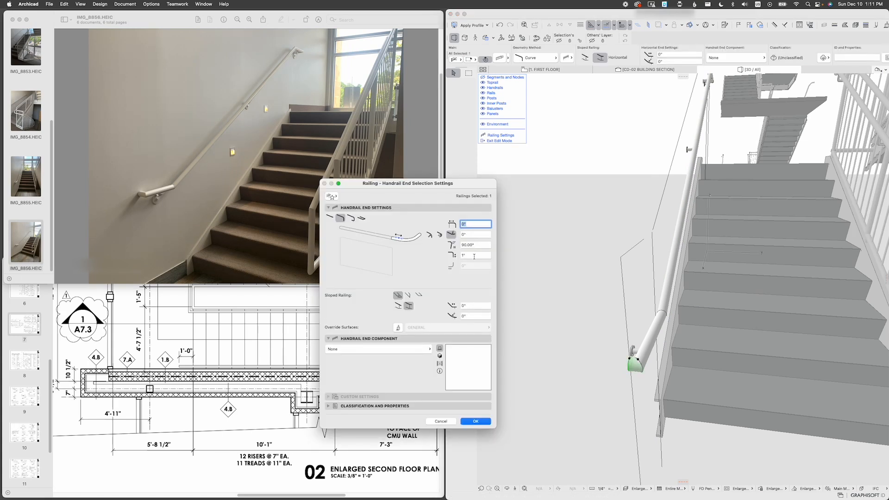
left_click(469, 256)
key("Return")
left_click(582, 269)
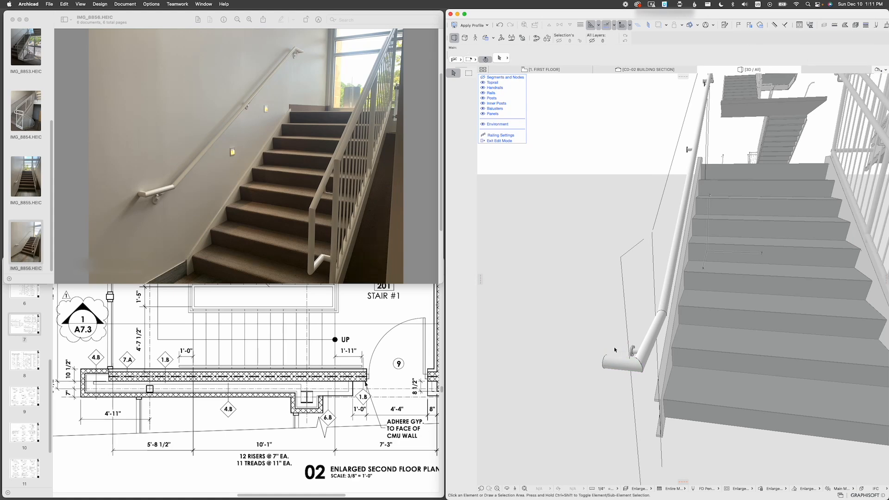
key("Escape")
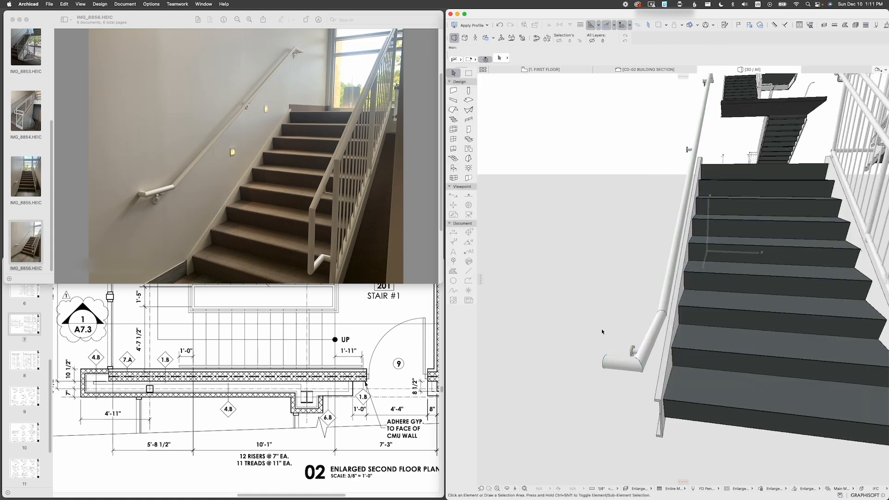
Step: Review the wall handrails and guard railings along the lower flight and upper landing from several angles in 3D
middle_click_drag(686, 236, 707, 265, "shift")
left_click(705, 264)
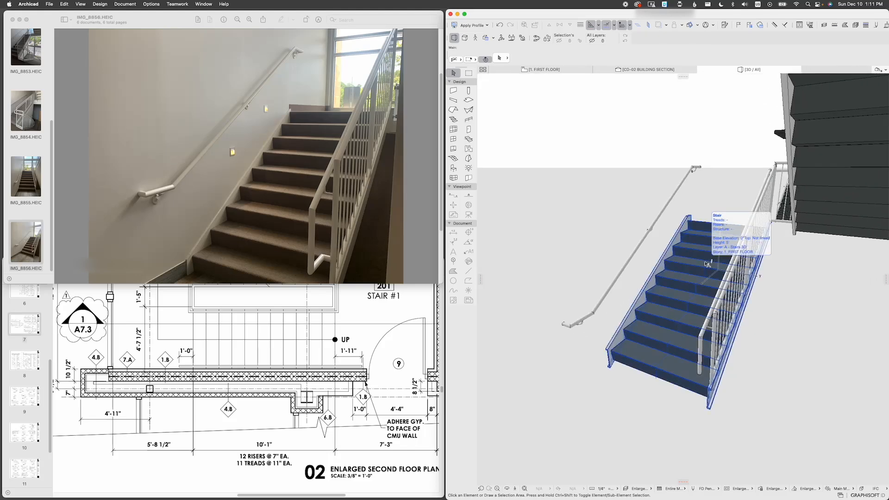
middle_click_drag(637, 225, 666, 248, "shift")
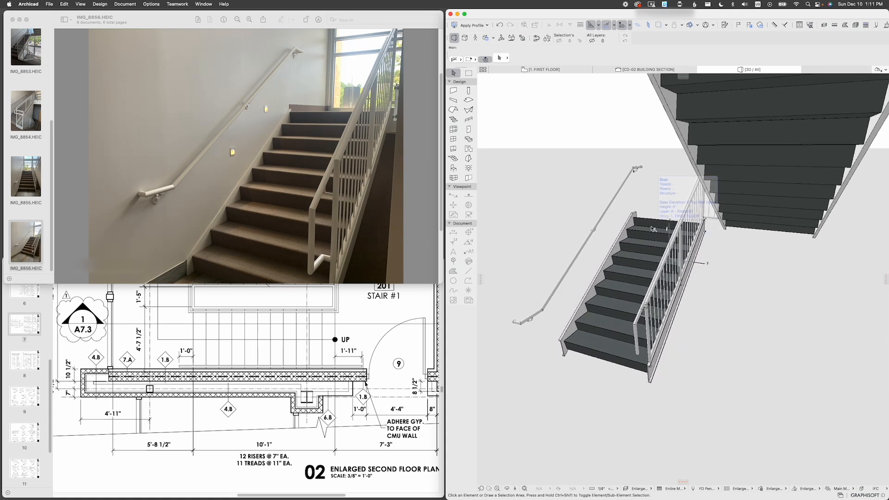
middle_click_drag(653, 233, 673, 225, "shift")
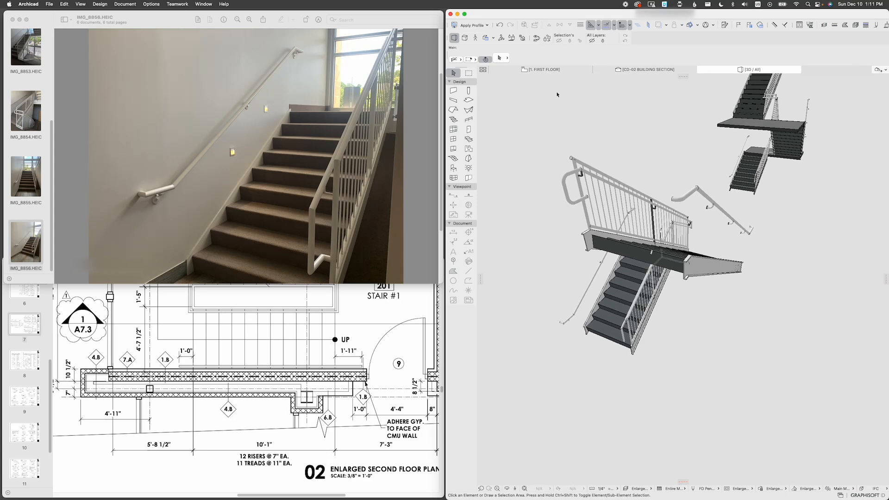